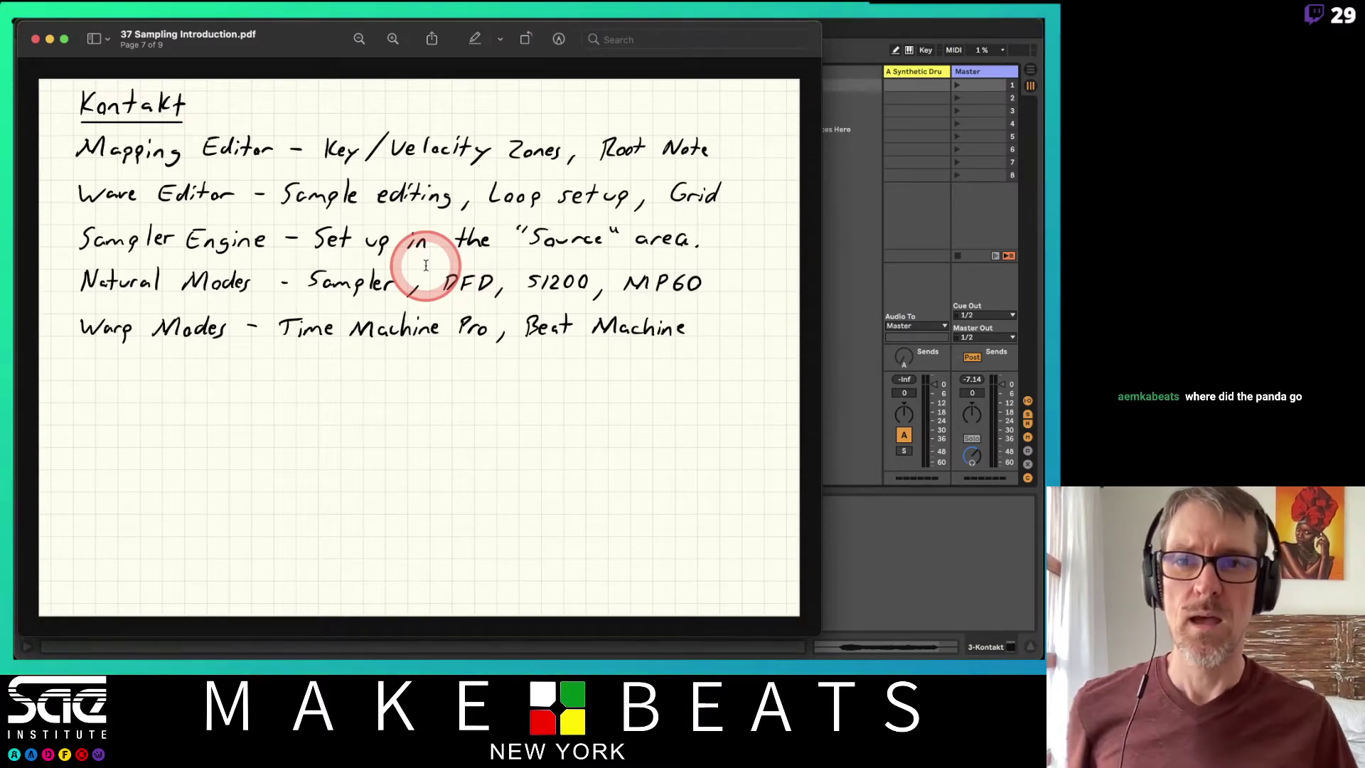
Switch to Ableton Live, reposition the Kontakt window, and leave the instrument's edit mode to show the multi rack.
key(super+Tab)
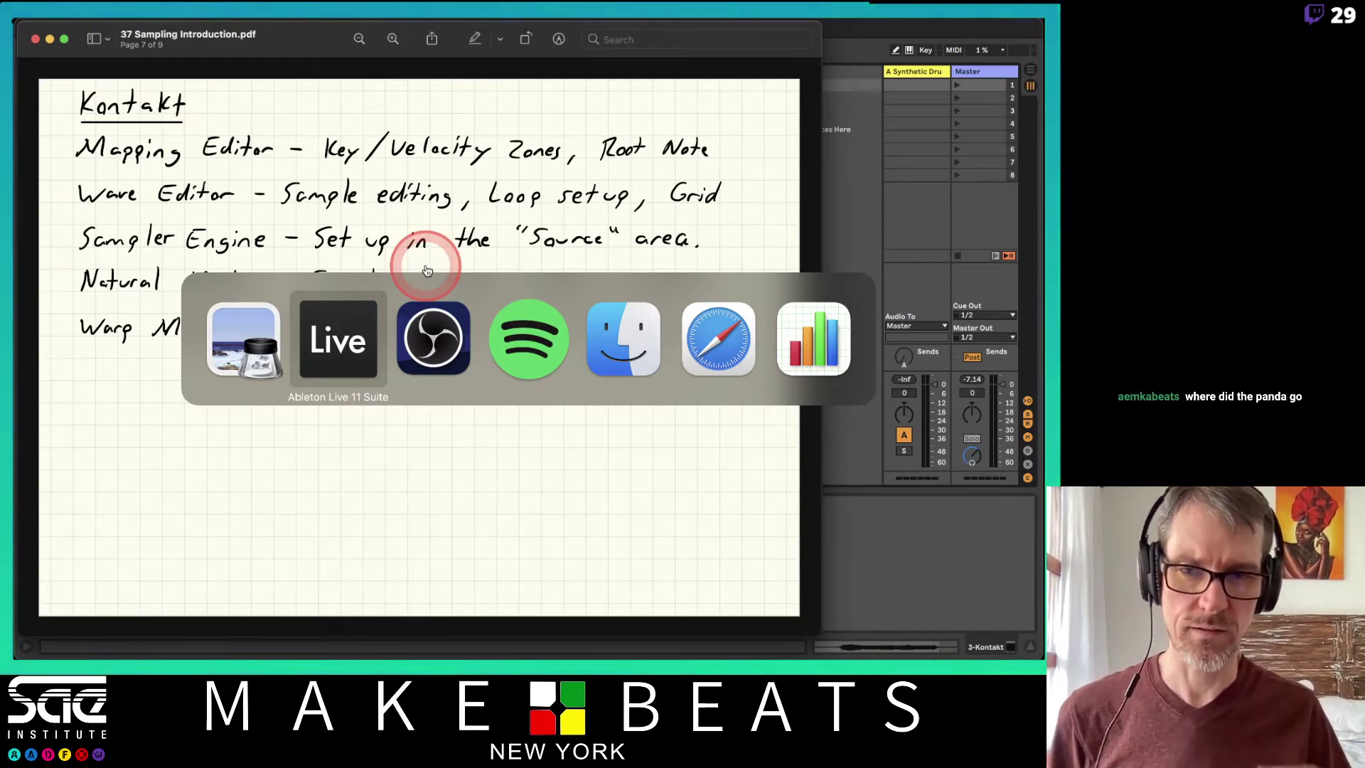
scroll(761, 139, up, 3)
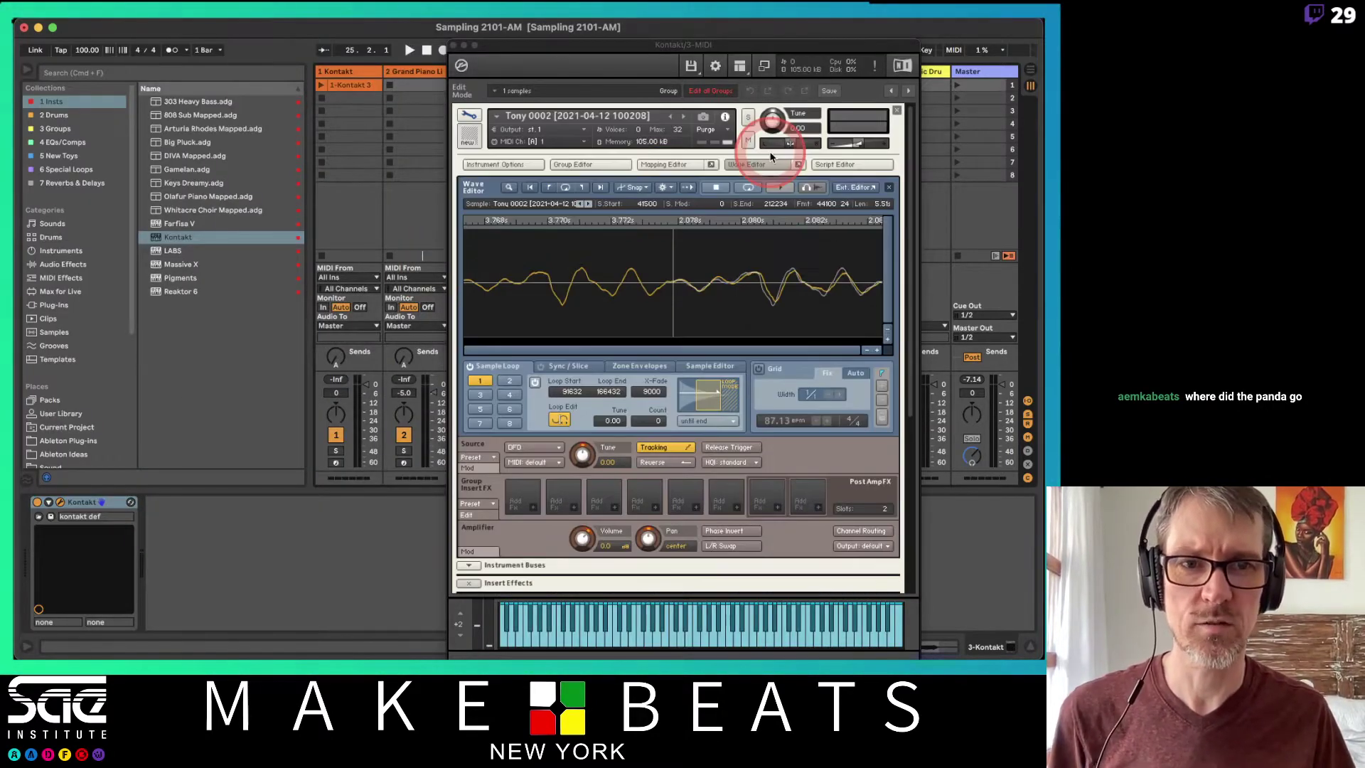
drag(551, 43, 477, 32)
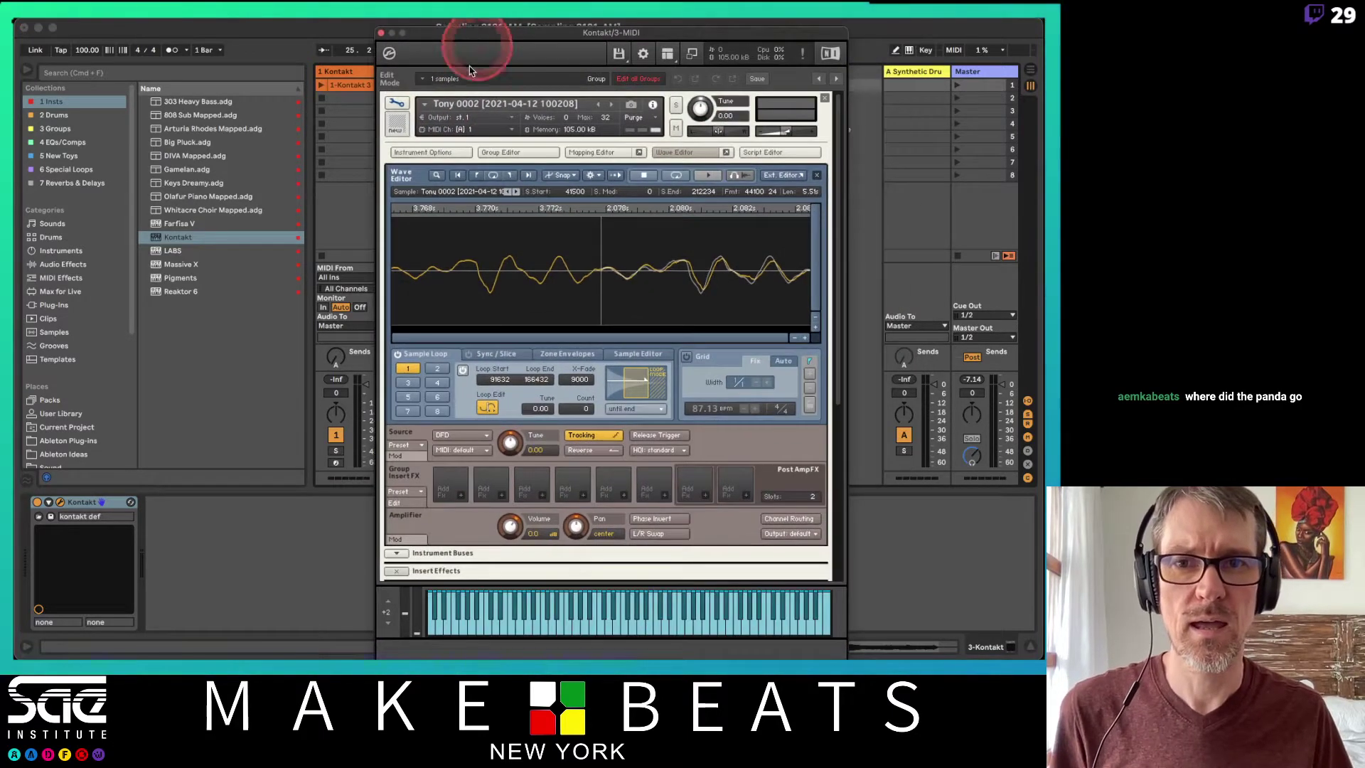
click(401, 105)
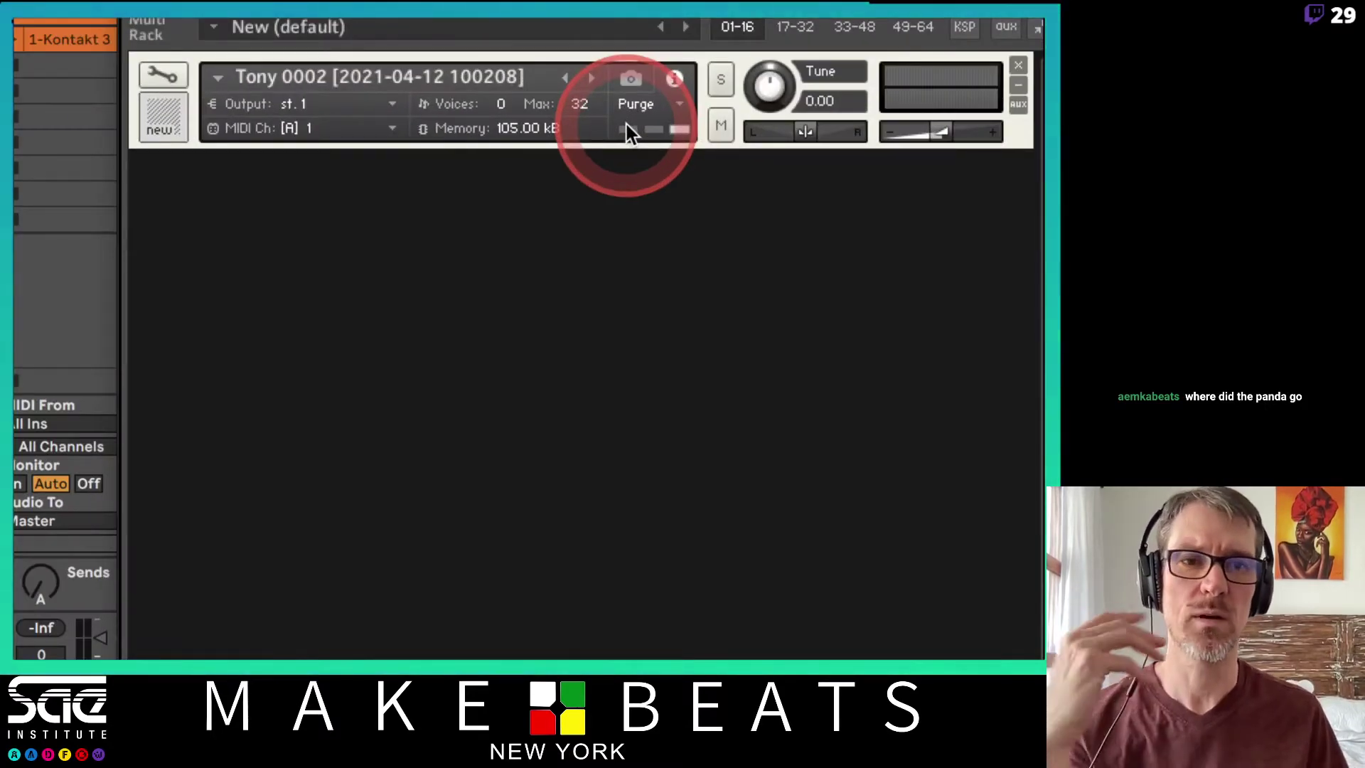
Look at the instrument header's snapshot view and return to its info view.
click(775, 101)
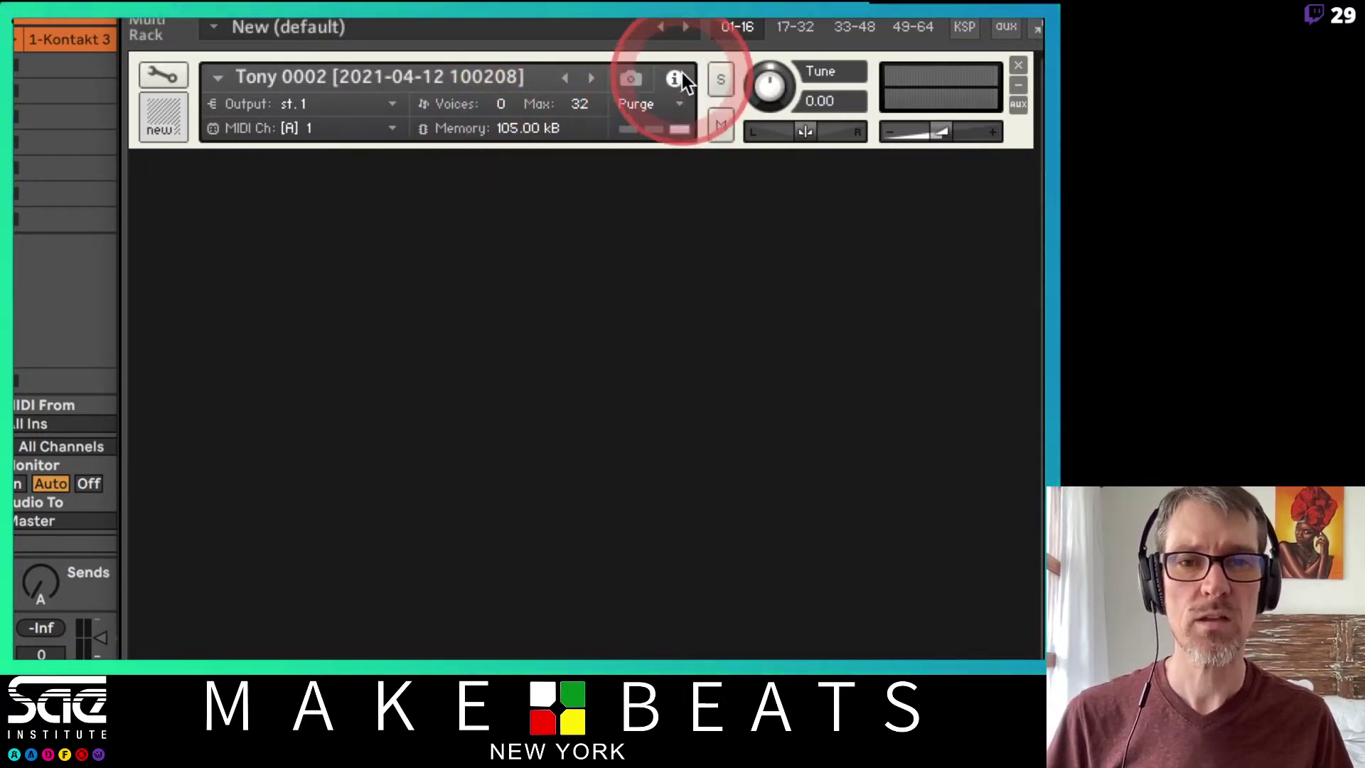
click(636, 78)
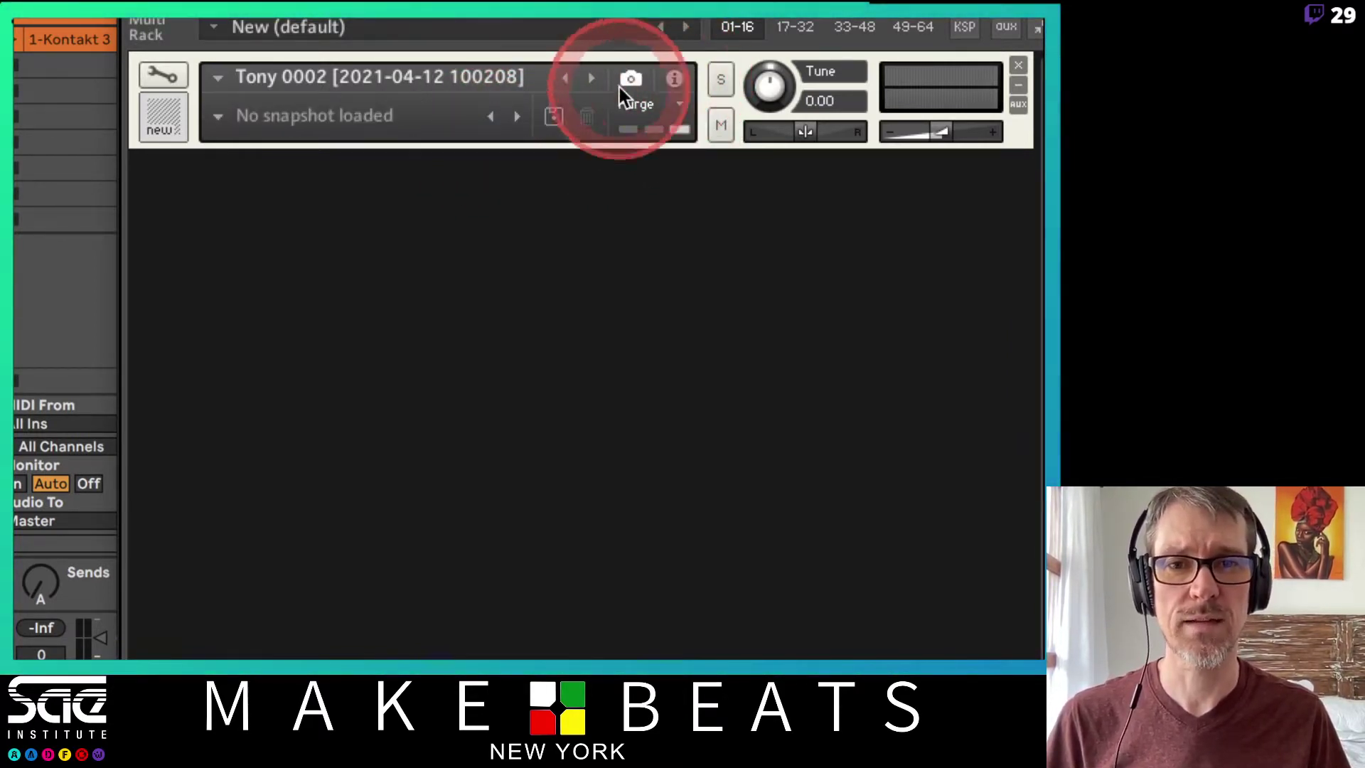
click(676, 78)
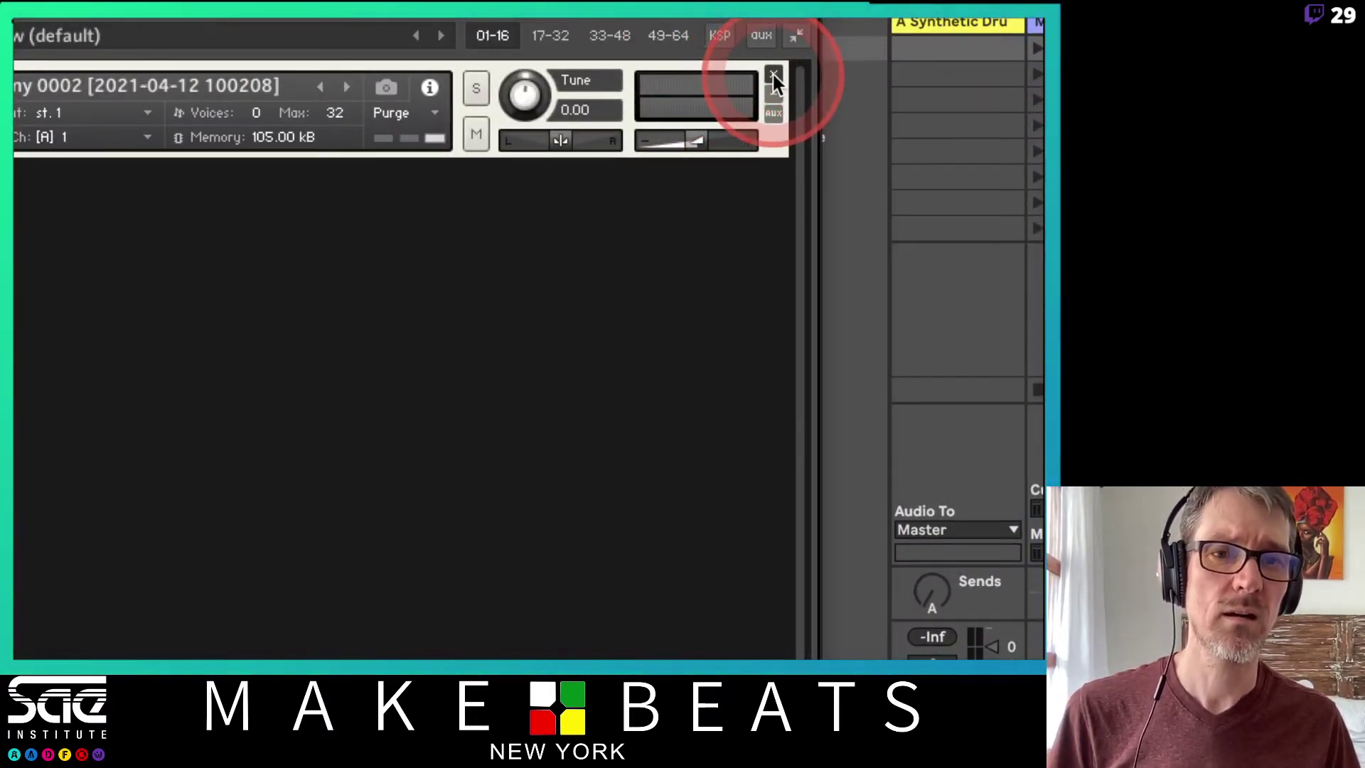
Minimize and restore the instrument header, and briefly show its aux sends.
click(775, 93)
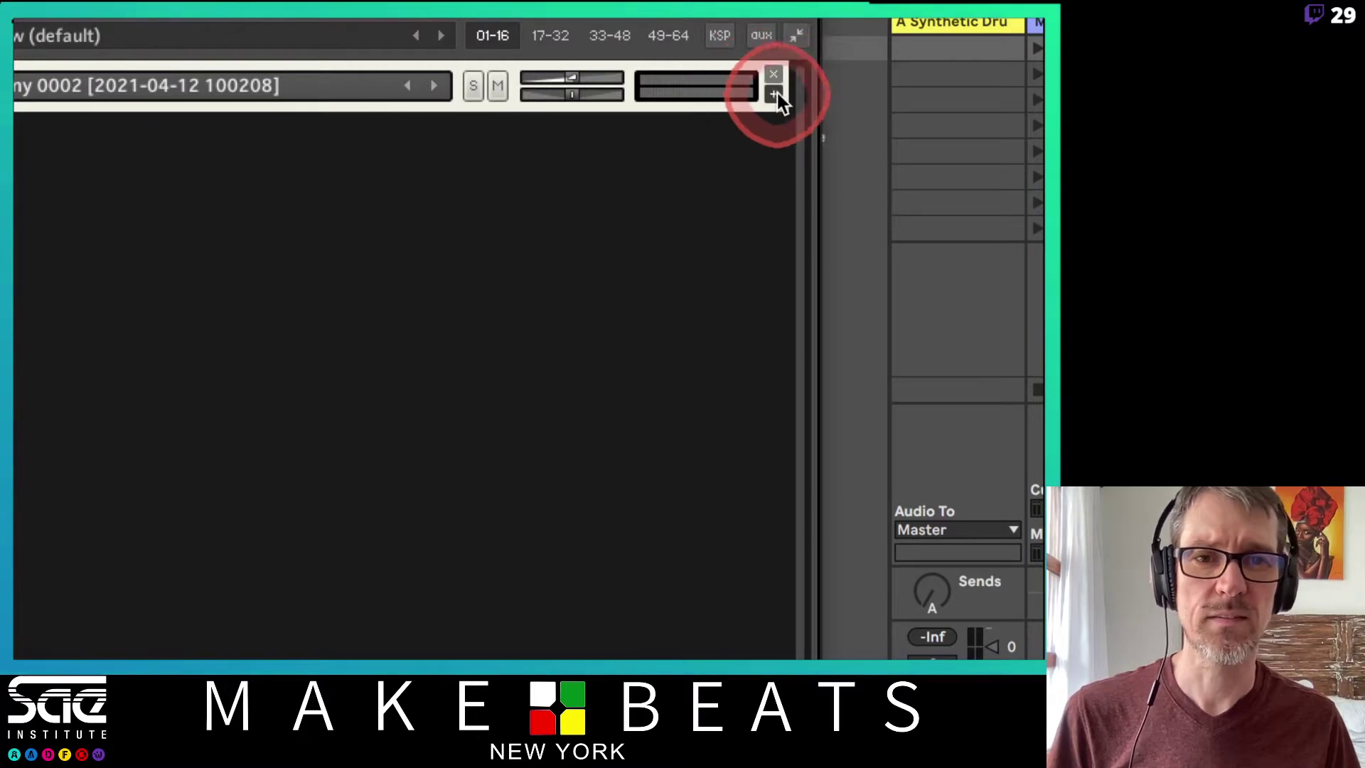
click(775, 93)
click(770, 116)
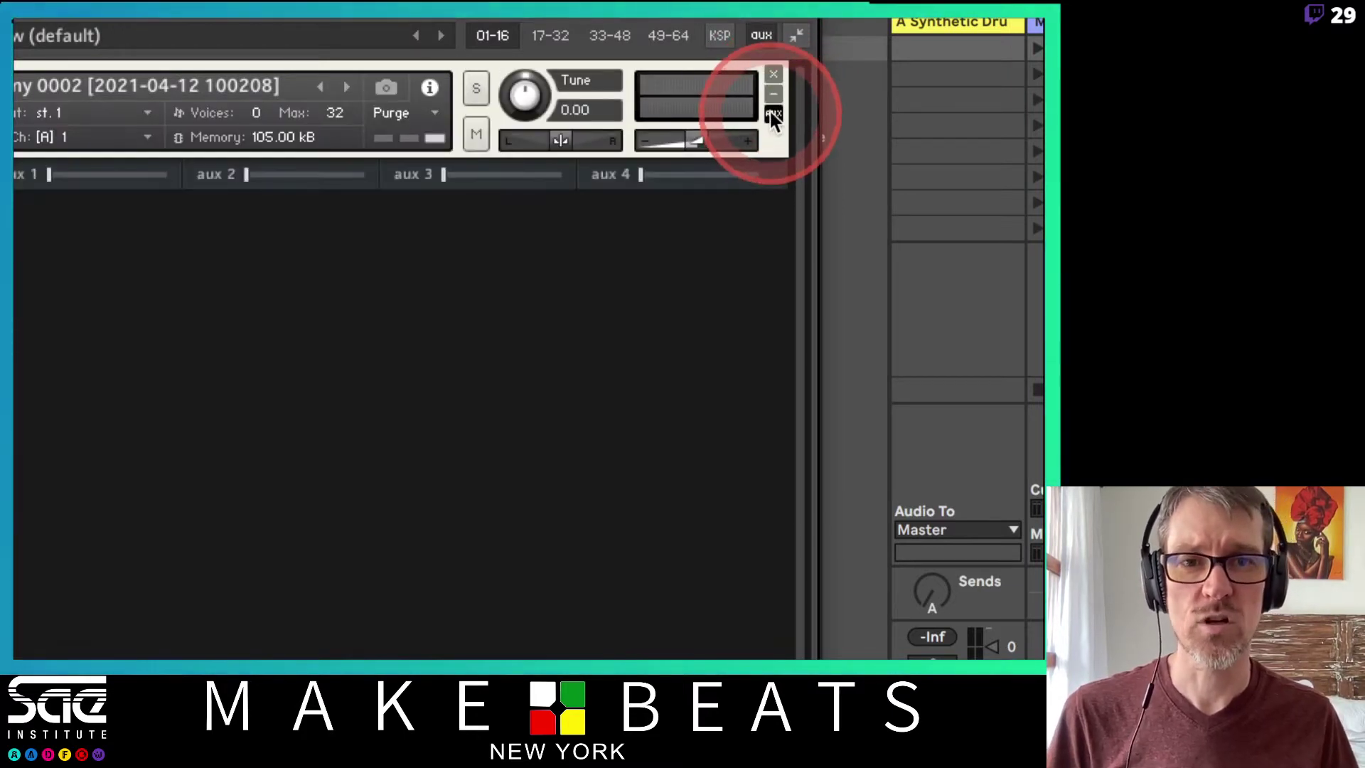
click(773, 115)
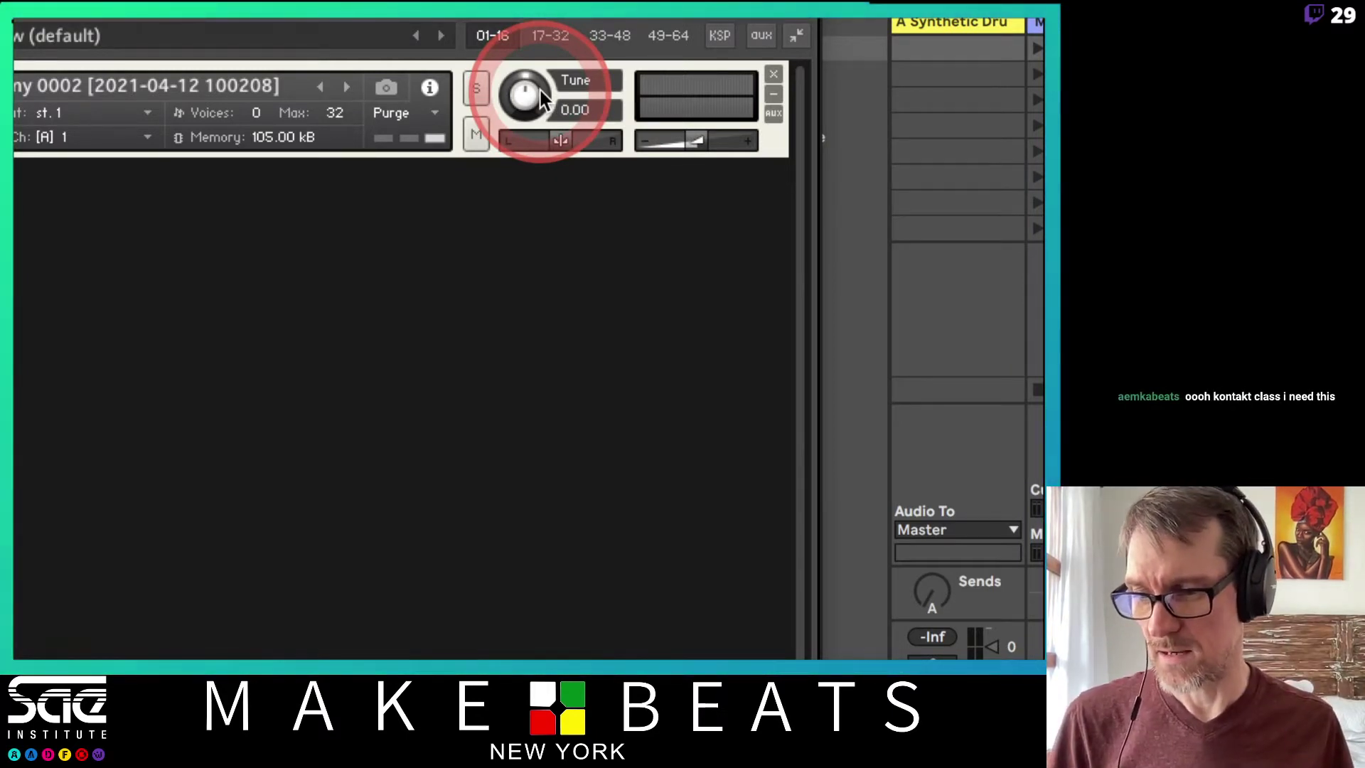
Try the instrument's pan toward the right, reset it to centre, and test its volume slider.
drag(551, 138, 603, 138)
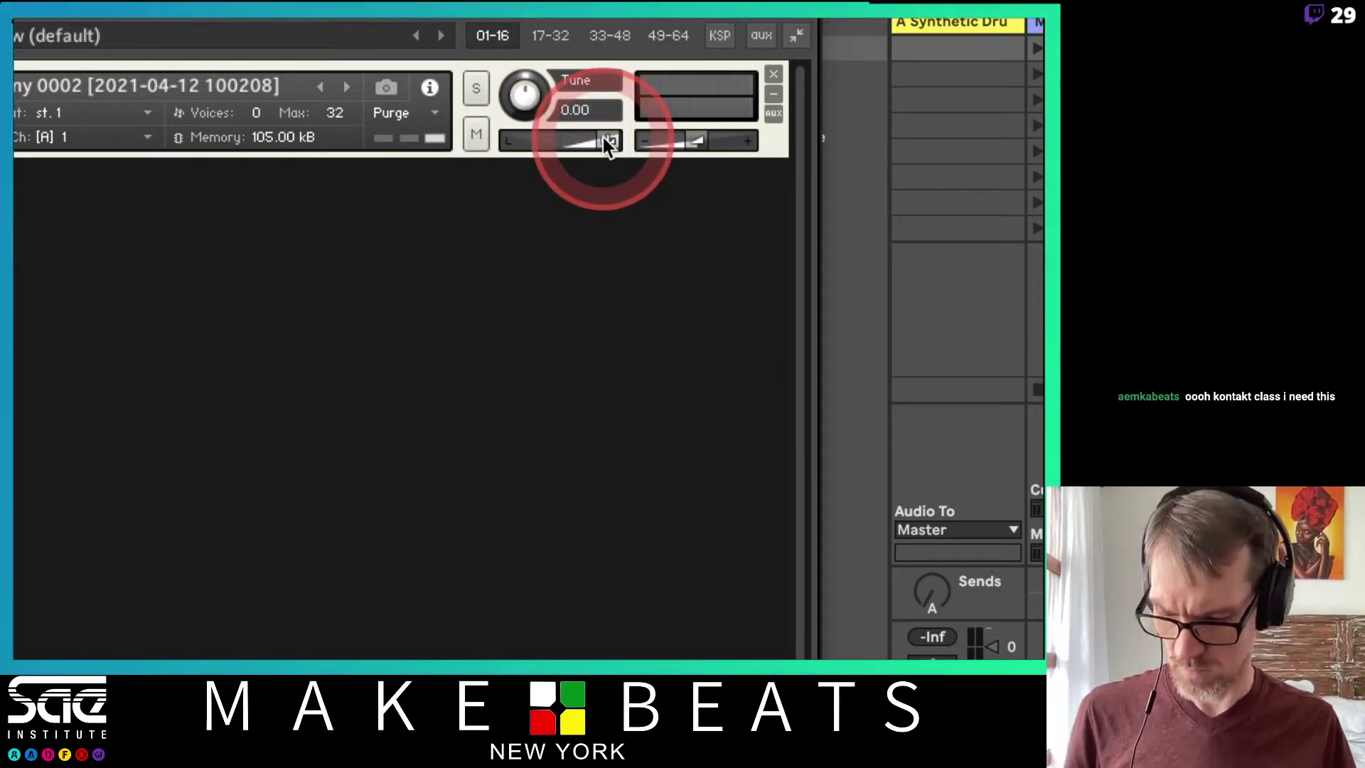
ctrl+click(603, 138)
click(684, 140)
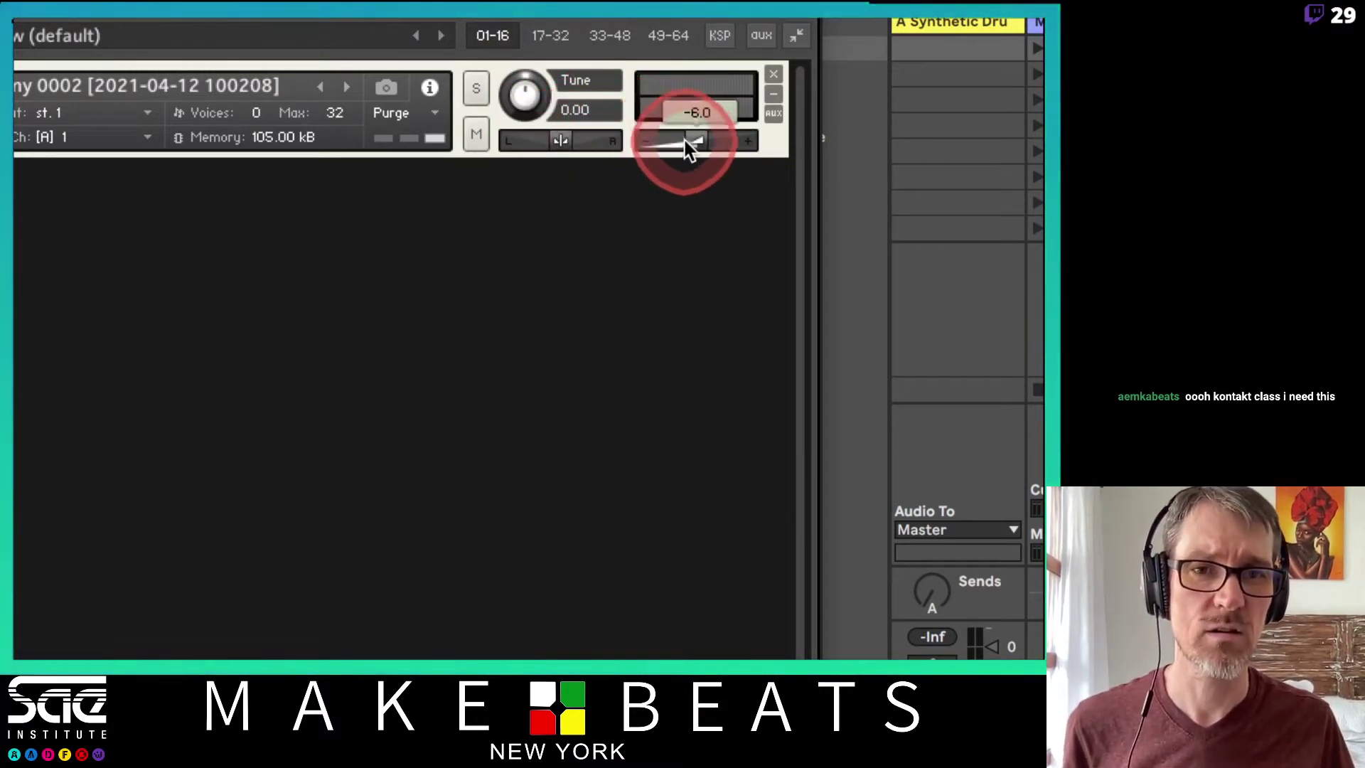
drag(685, 139, 697, 143)
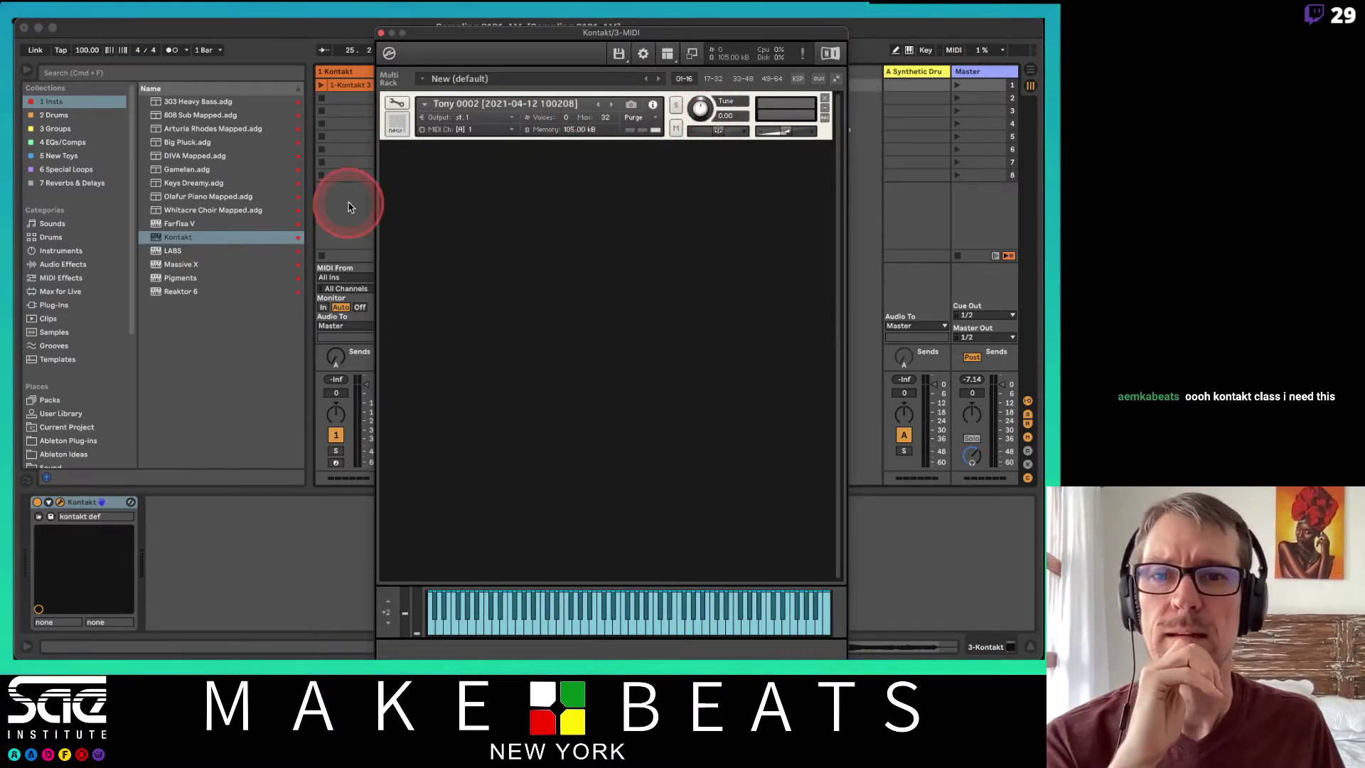
Uncover the session clips and load the scene 1 audio clip from track 5 into the Kontakt rack as a second instrument.
drag(429, 36, 391, 150)
drag(610, 85, 543, 330)
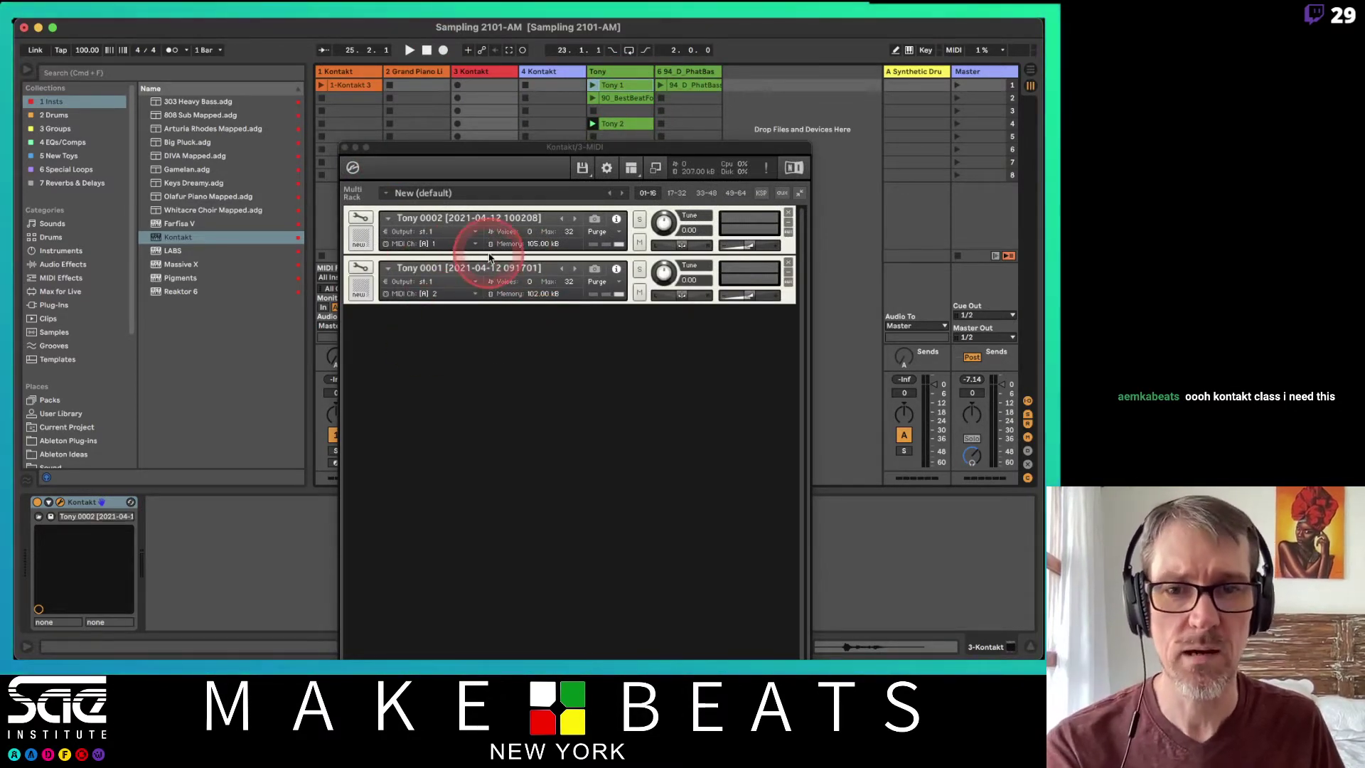
Set the second instrument's MIDI channel to Port A channel 1, and change it back to Port A channel 2.
click(427, 304)
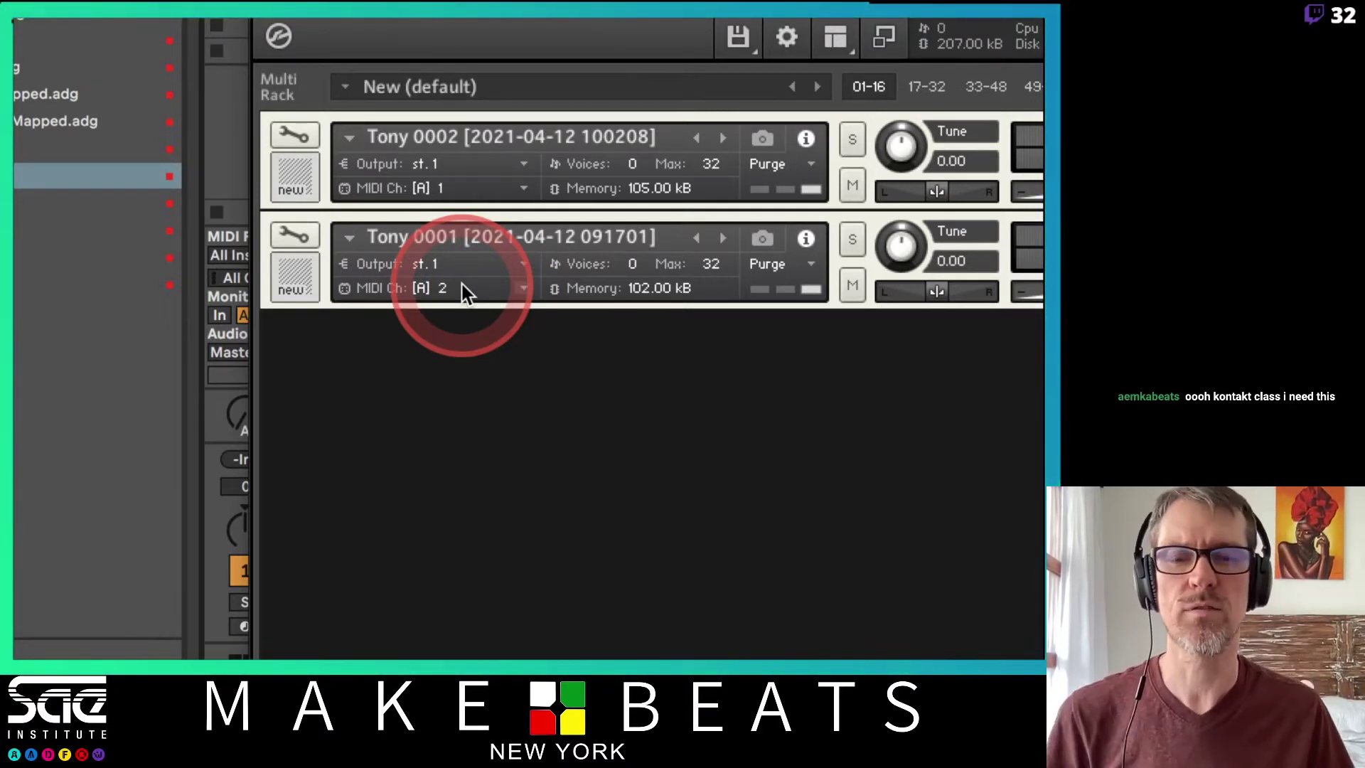
click(526, 287)
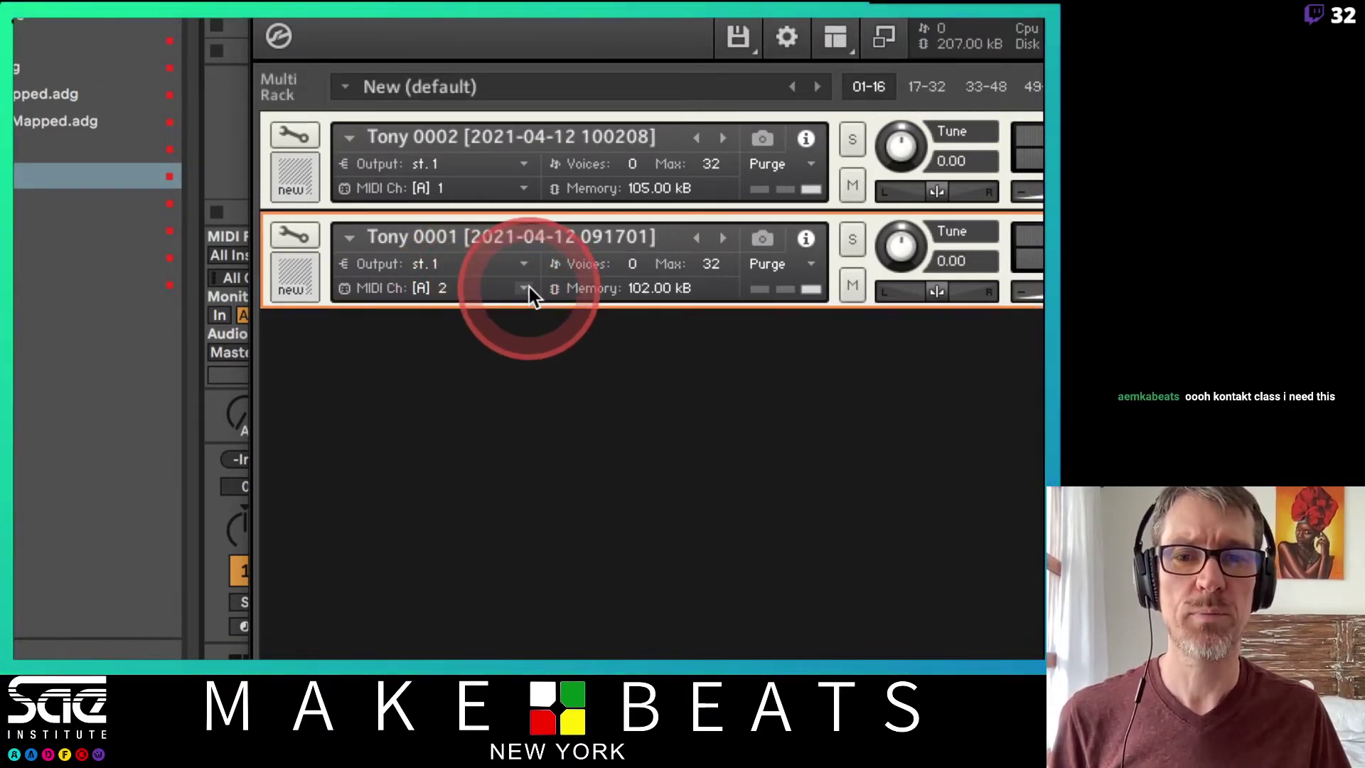
mouse_move(561, 337)
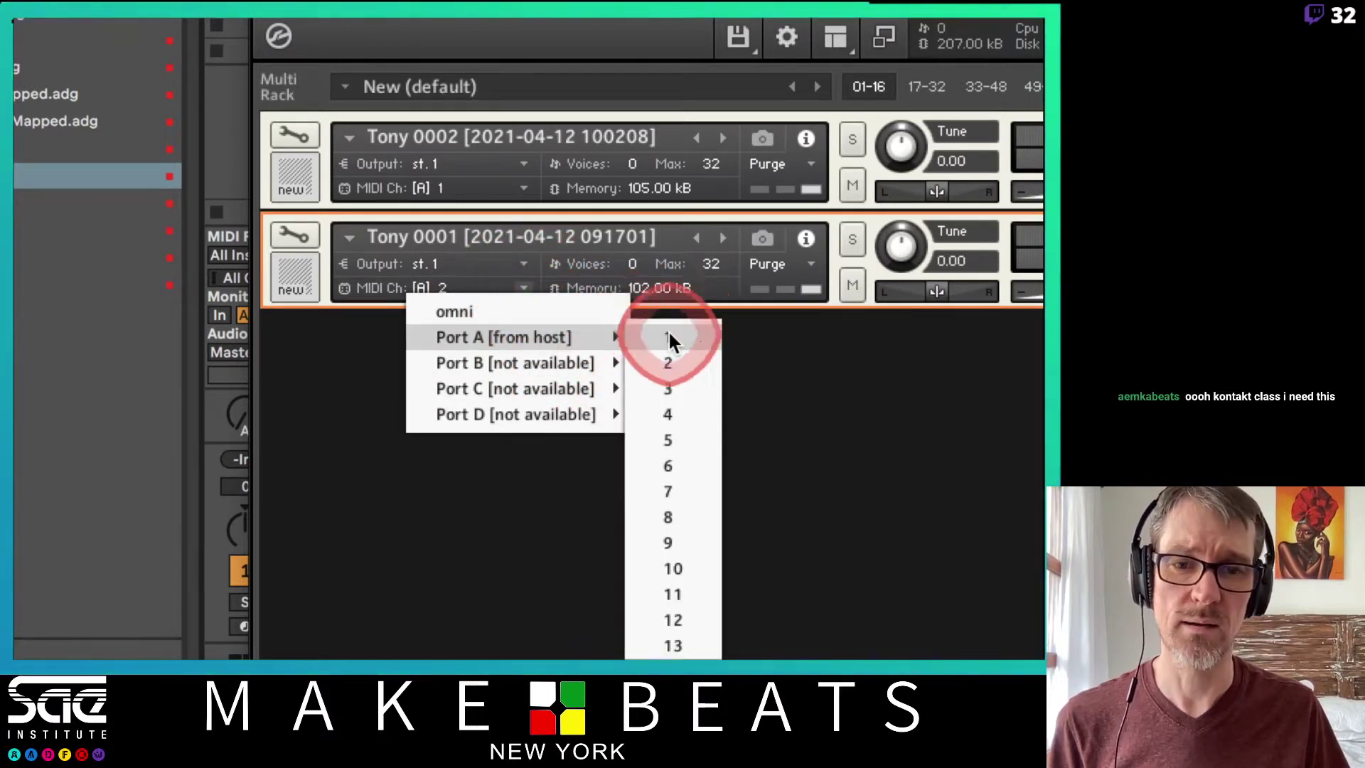
click(668, 340)
click(526, 288)
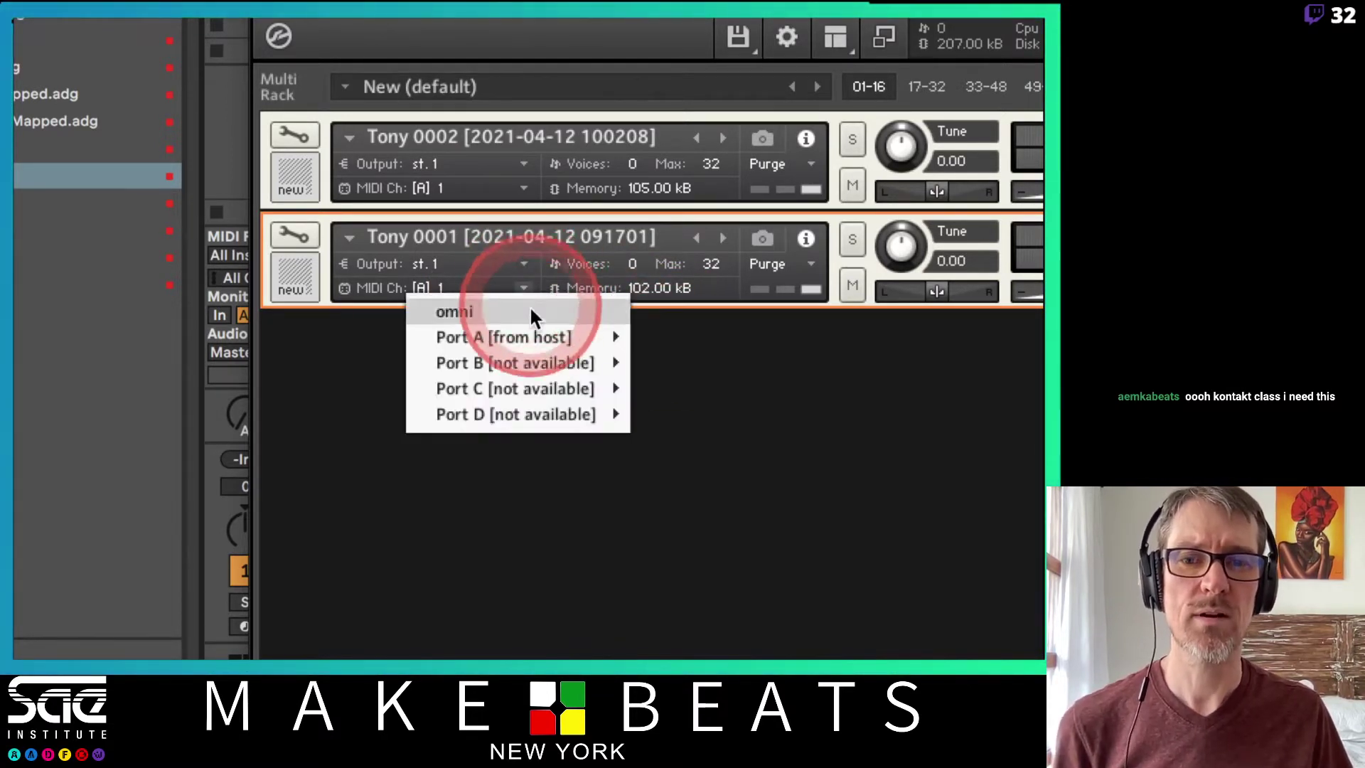
mouse_move(612, 337)
click(665, 364)
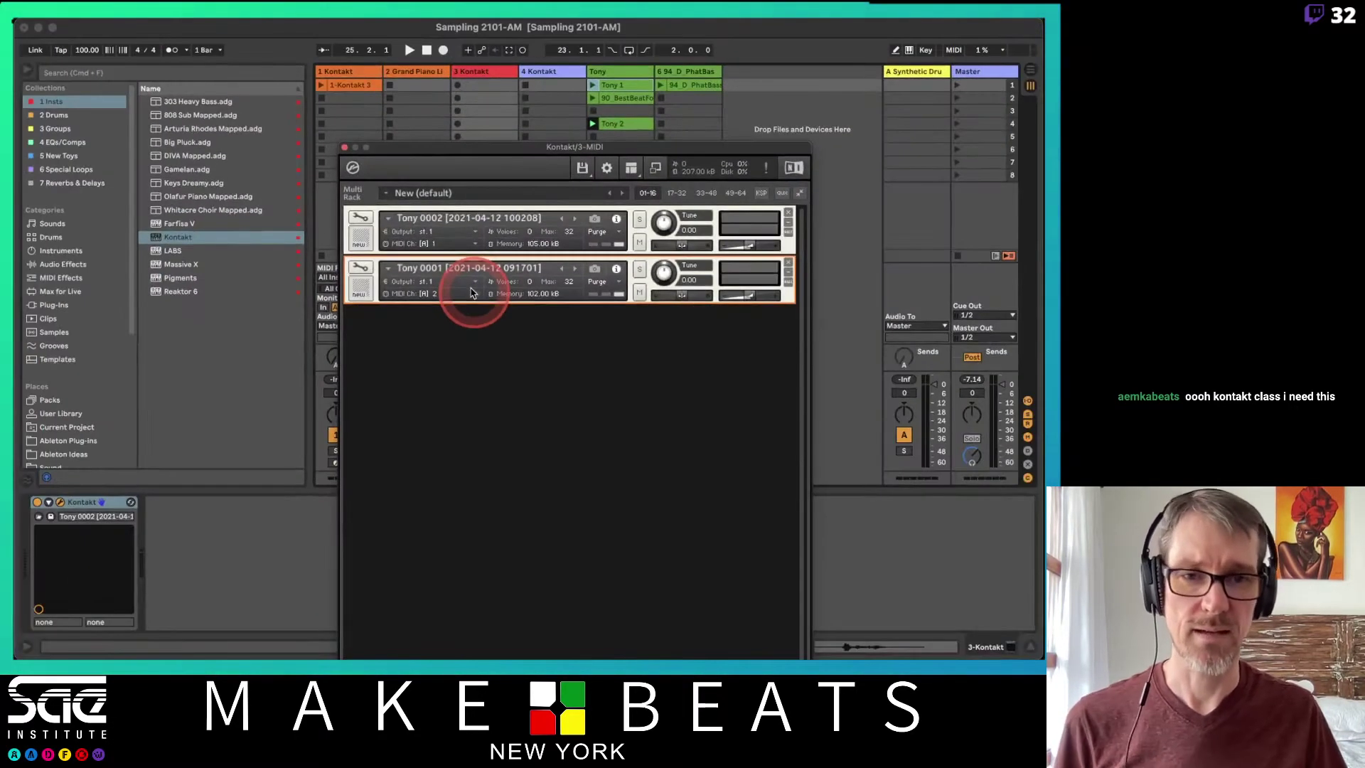
Remove the second instrument from the Kontakt rack and move the plugin window so its keyboard is in view.
click(787, 262)
drag(739, 160, 703, 21)
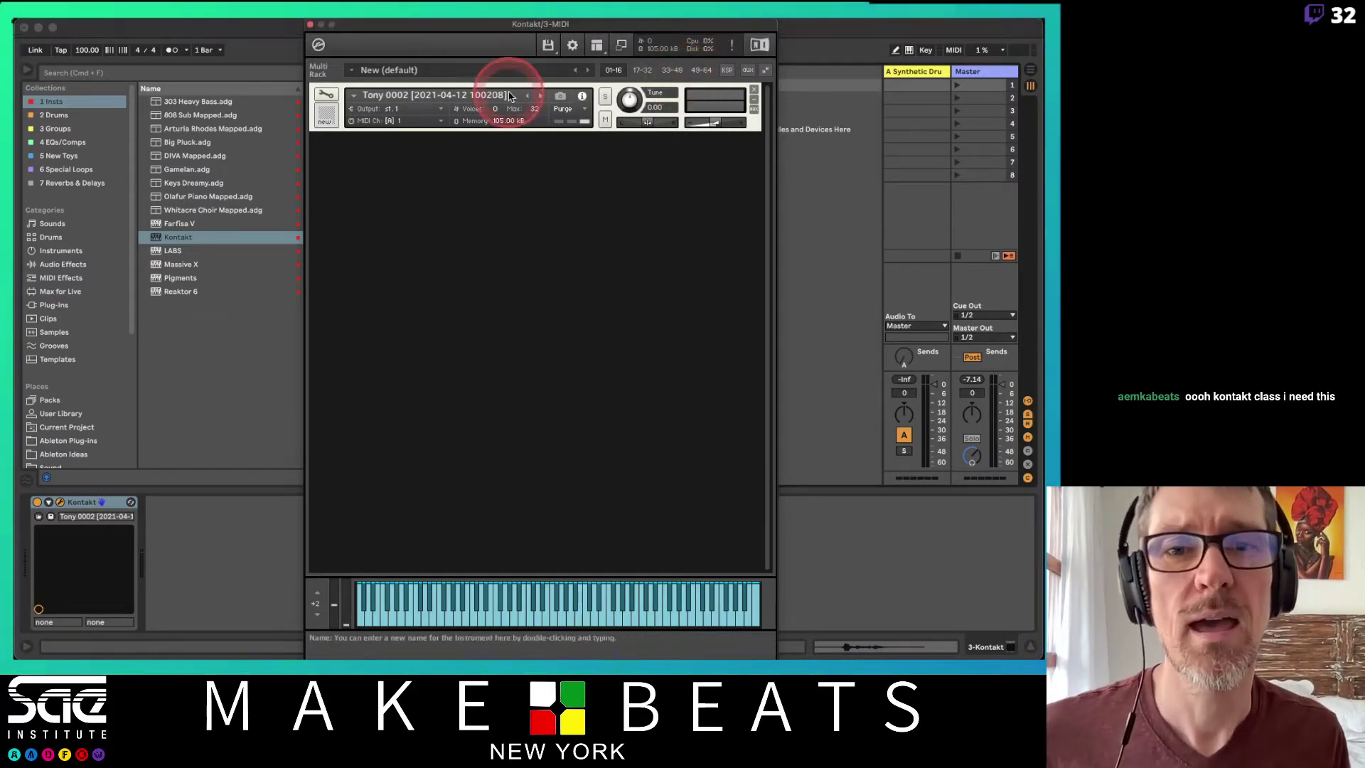
key(super+Tab)
key(super+Tab)
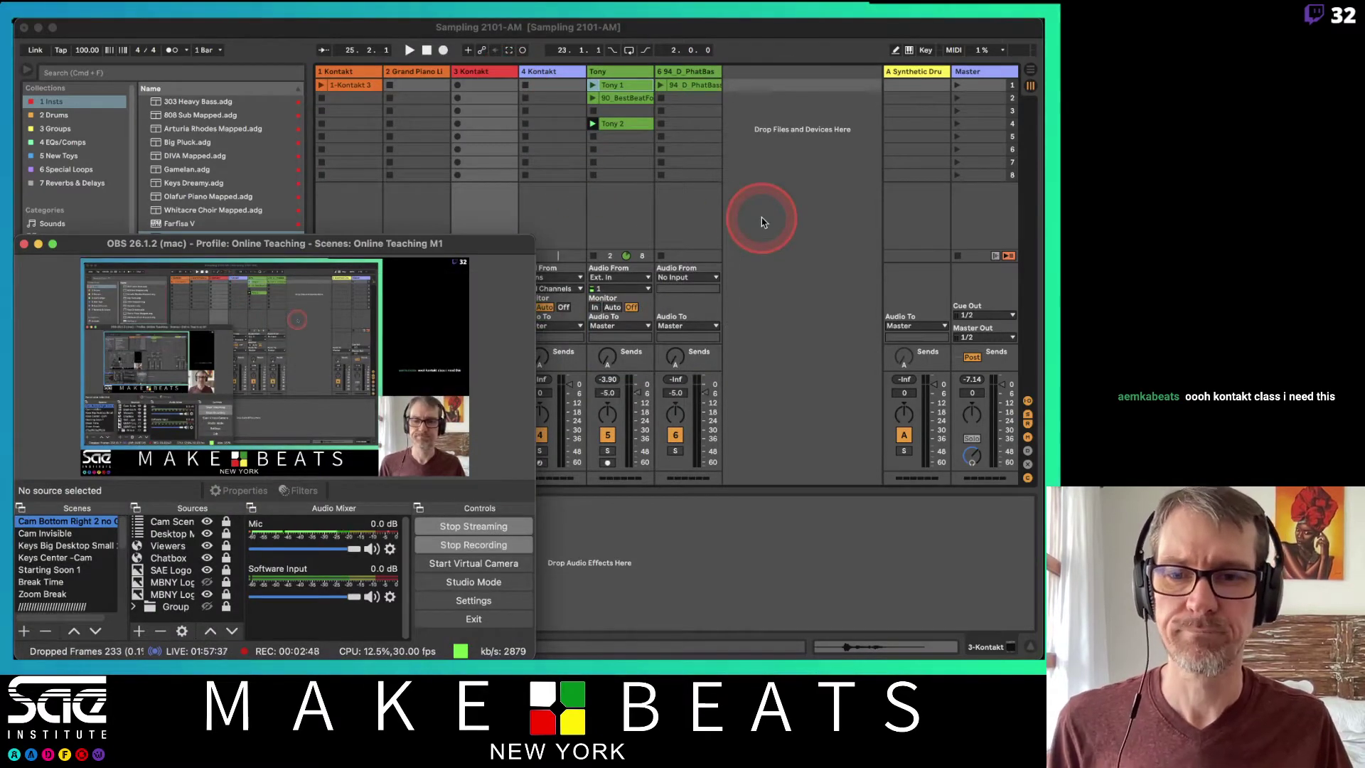
click(761, 222)
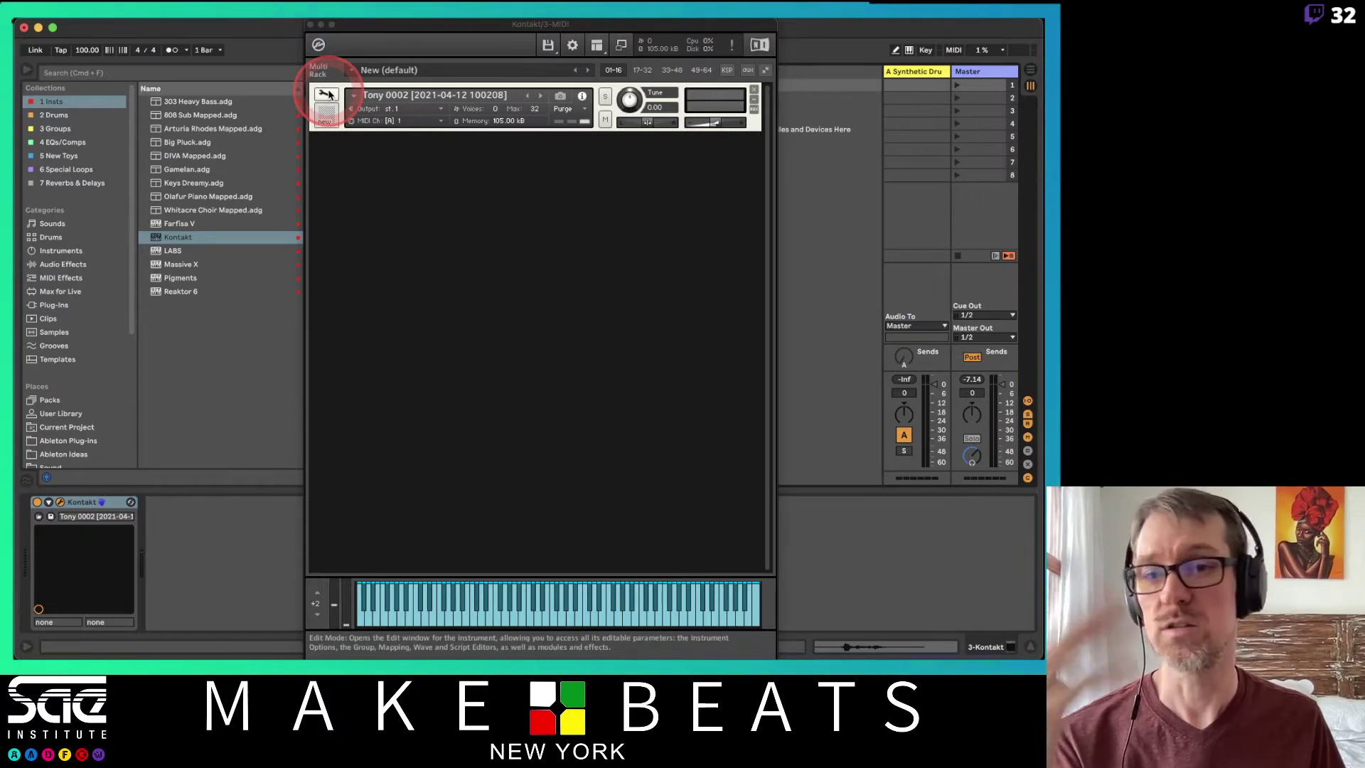
Open the remaining instrument in edit mode and hide its Wave Editor.
click(327, 95)
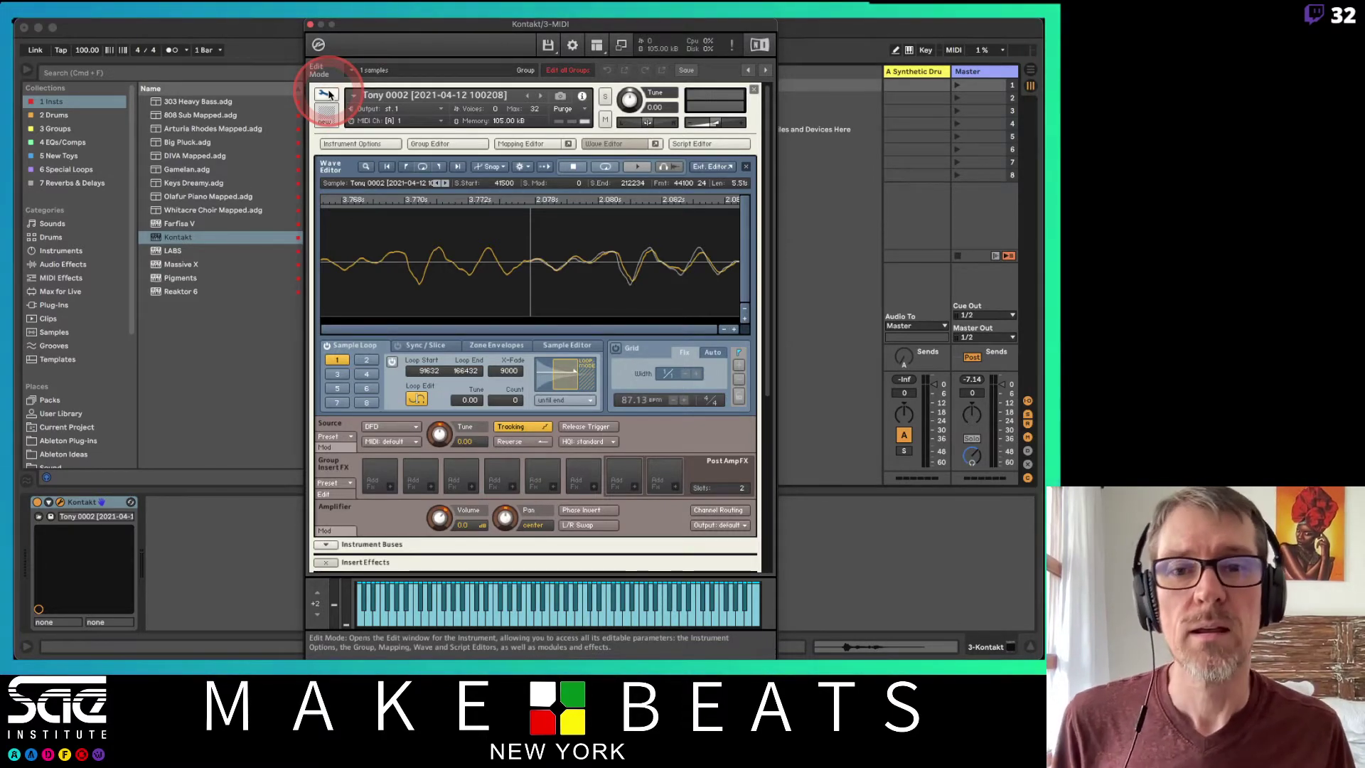
click(618, 143)
click(608, 396)
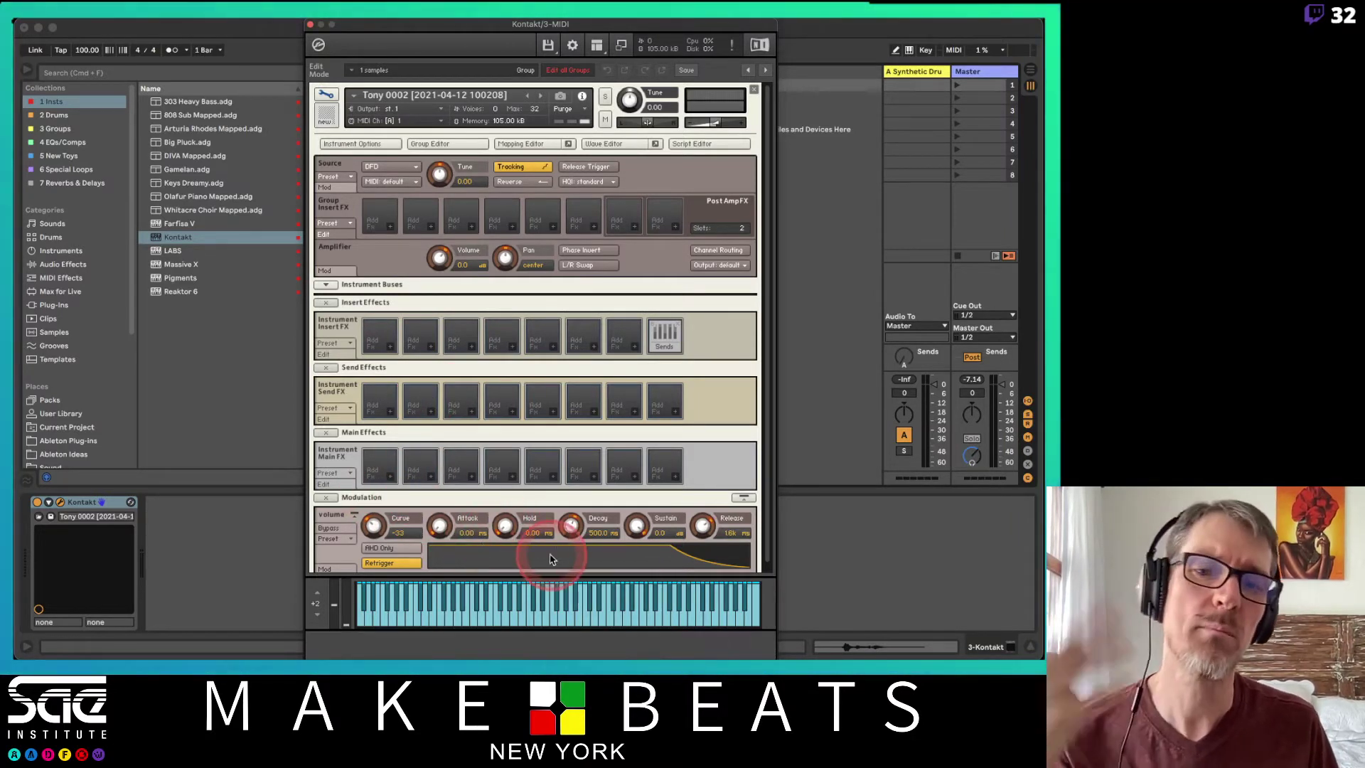
Shorten the volume envelope's release to 5.8 ms in the instrument's modulation section.
scroll(586, 500, down, 1)
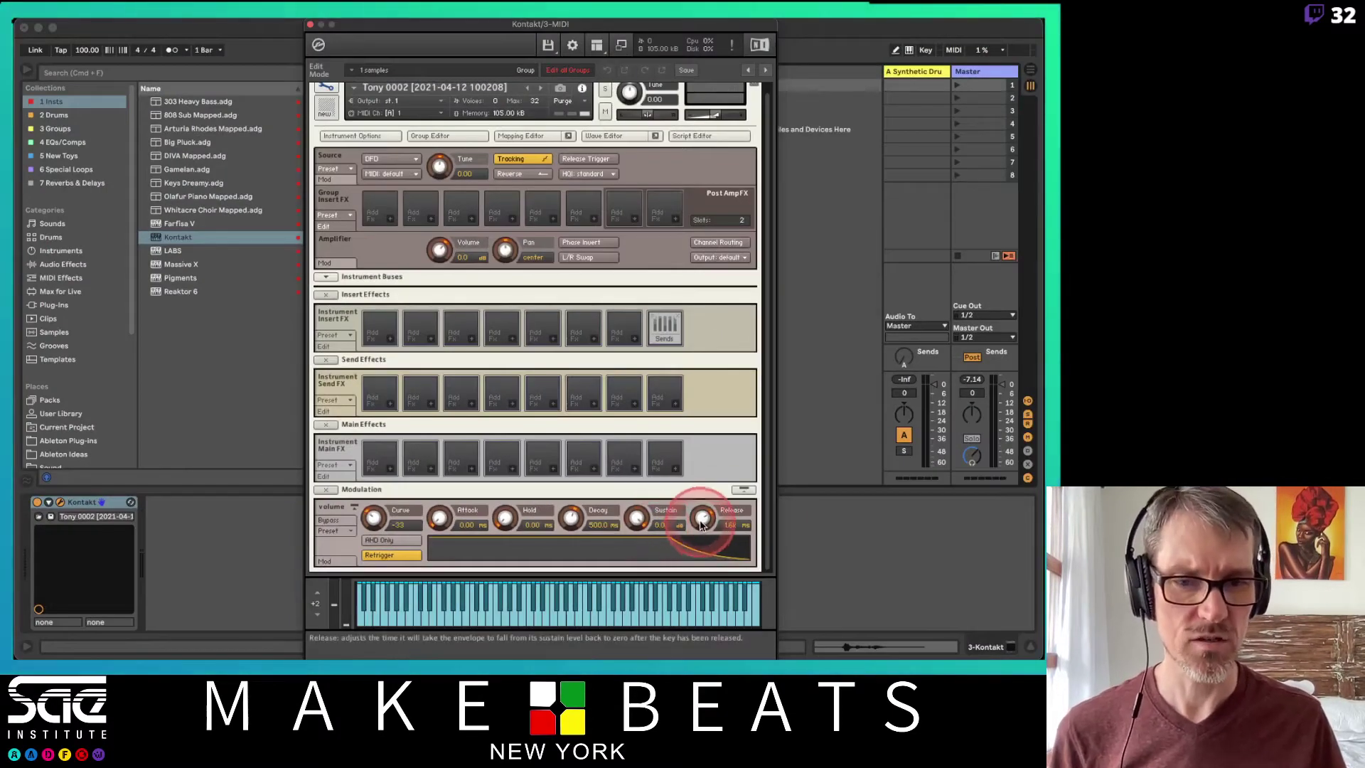
drag(702, 521, 700, 606)
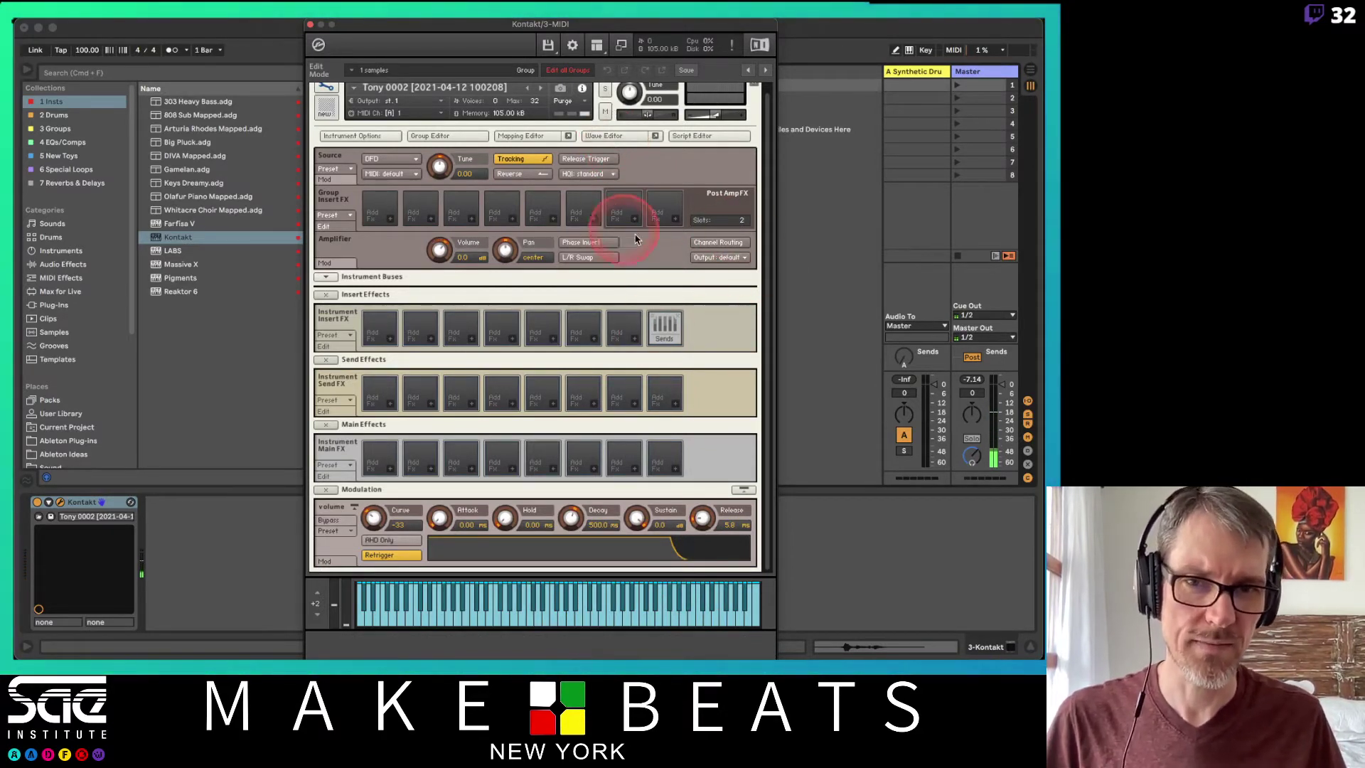
Examine the instrument's Wave Editor and Mapping Editor, showing and hiding each in turn.
click(617, 136)
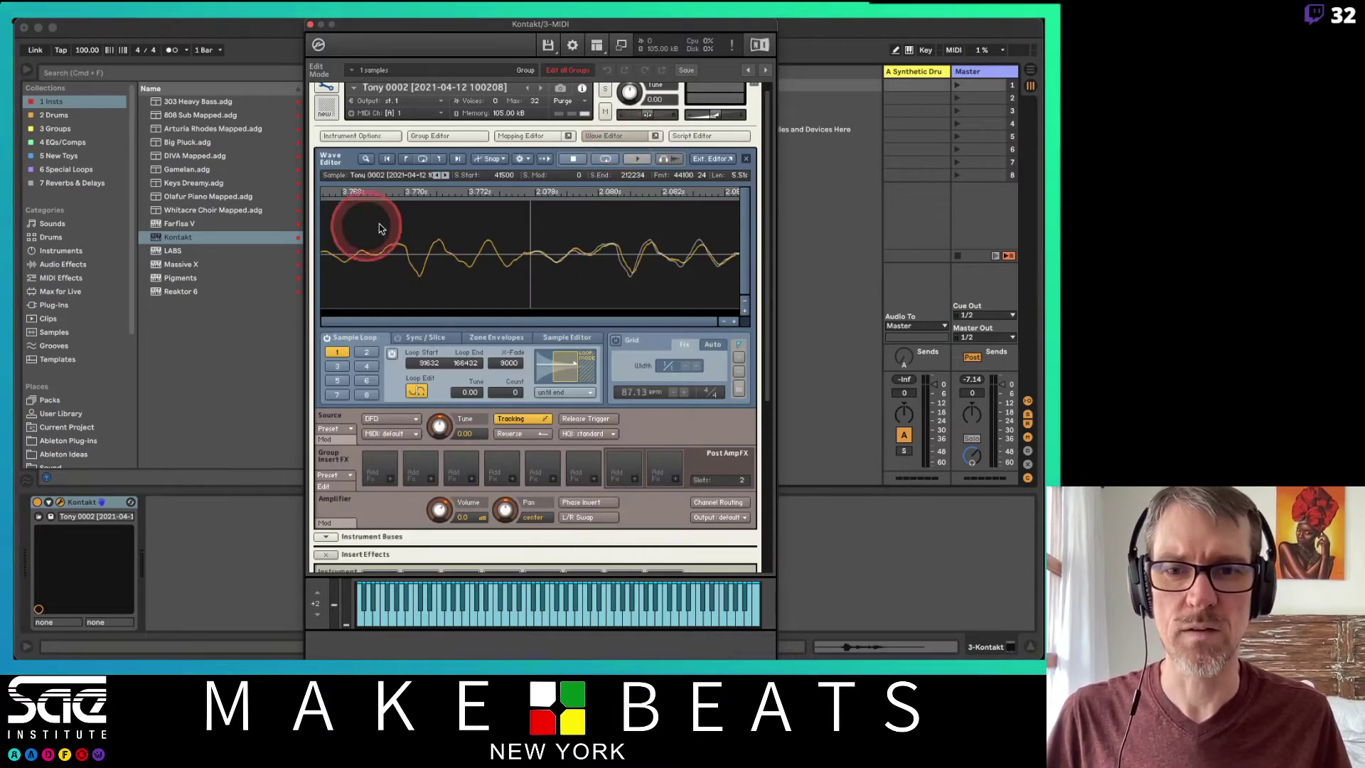
click(617, 136)
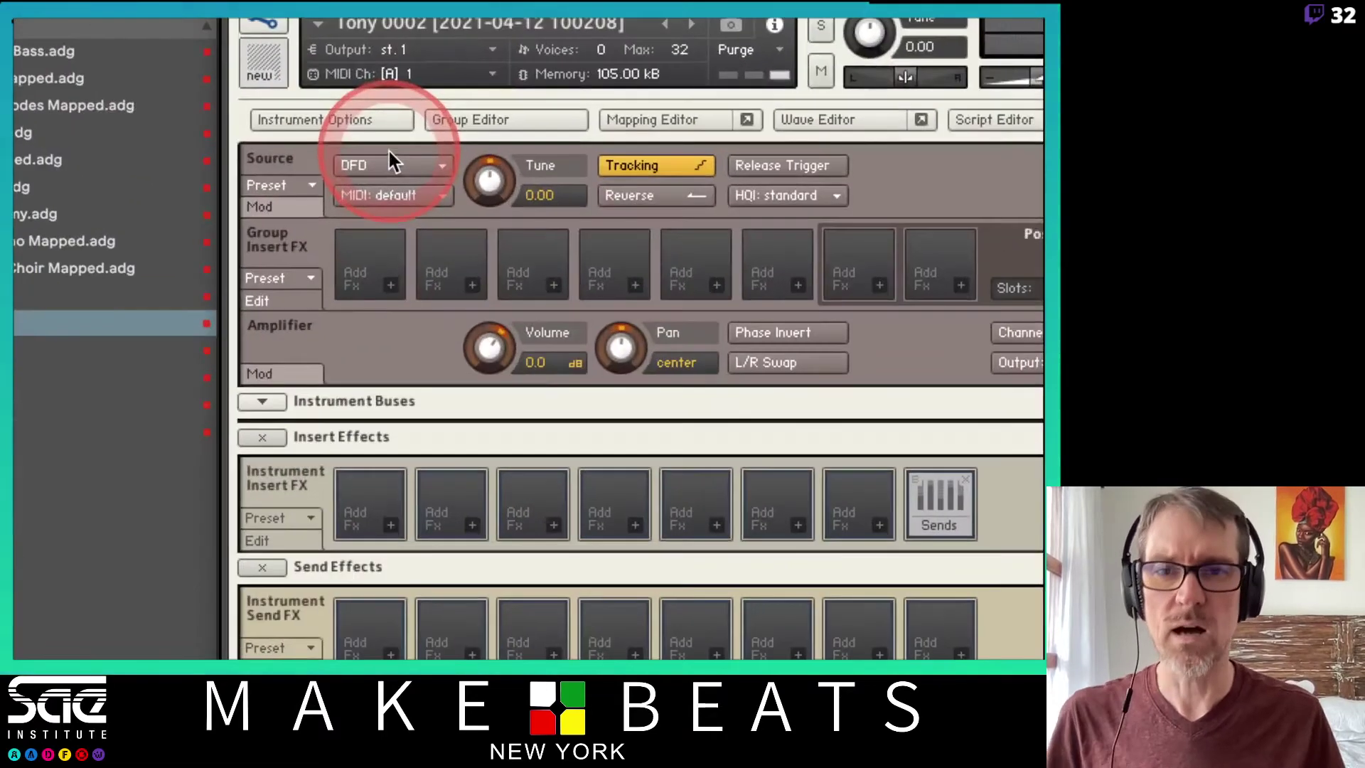
click(671, 116)
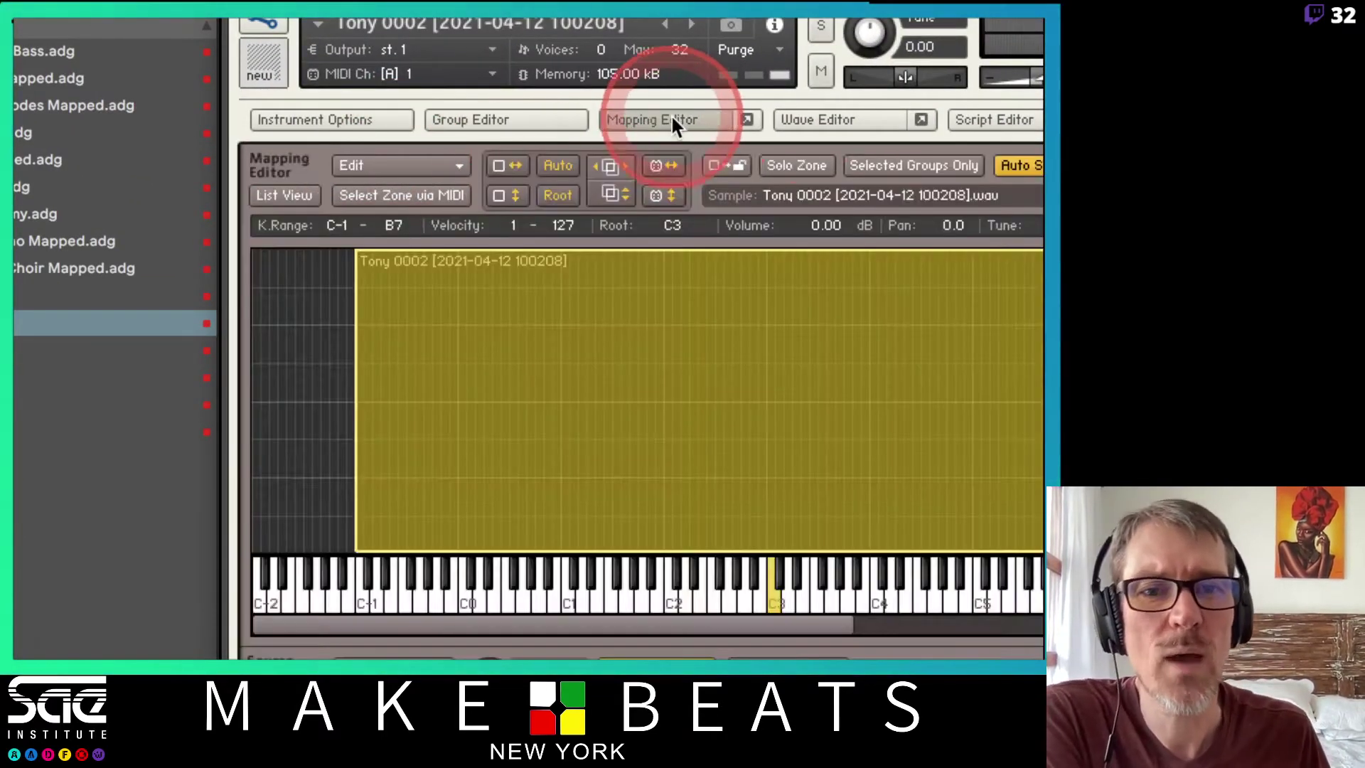
click(691, 118)
click(786, 119)
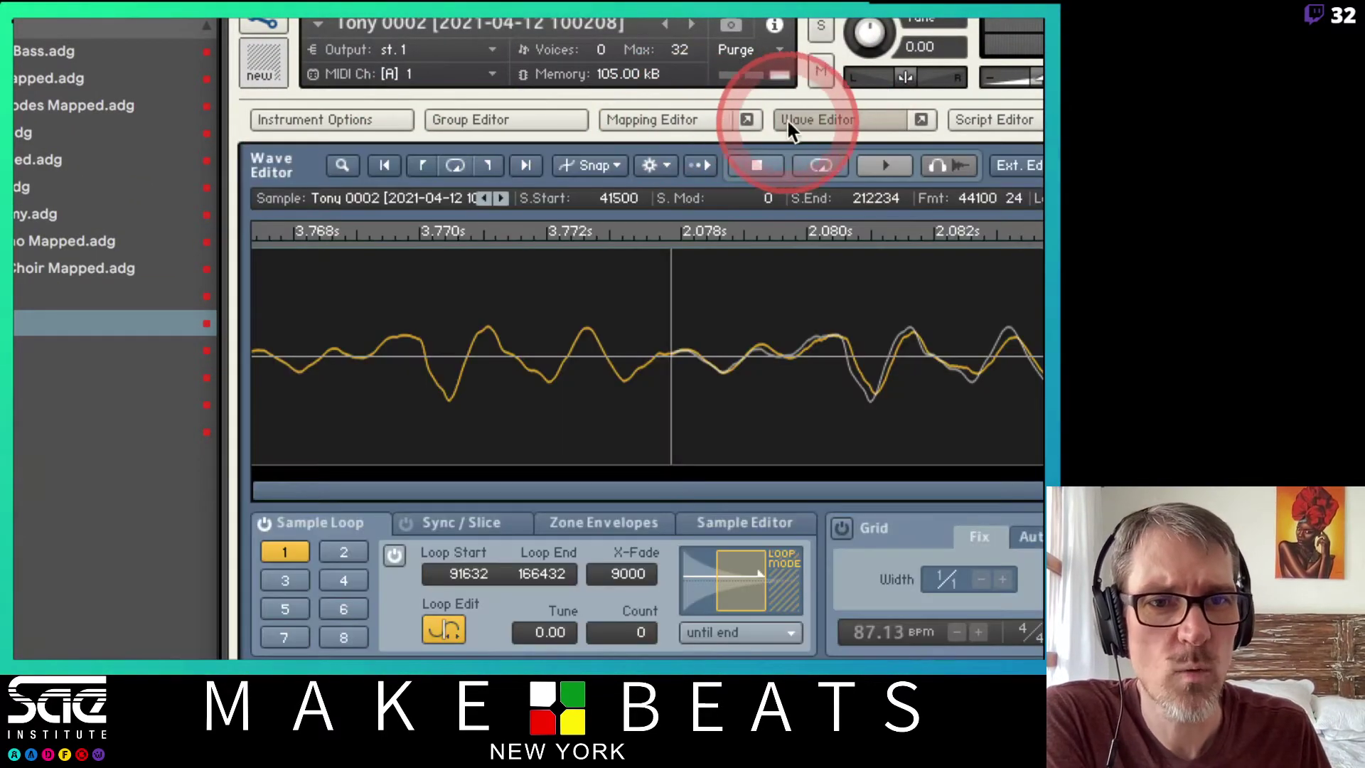
click(811, 120)
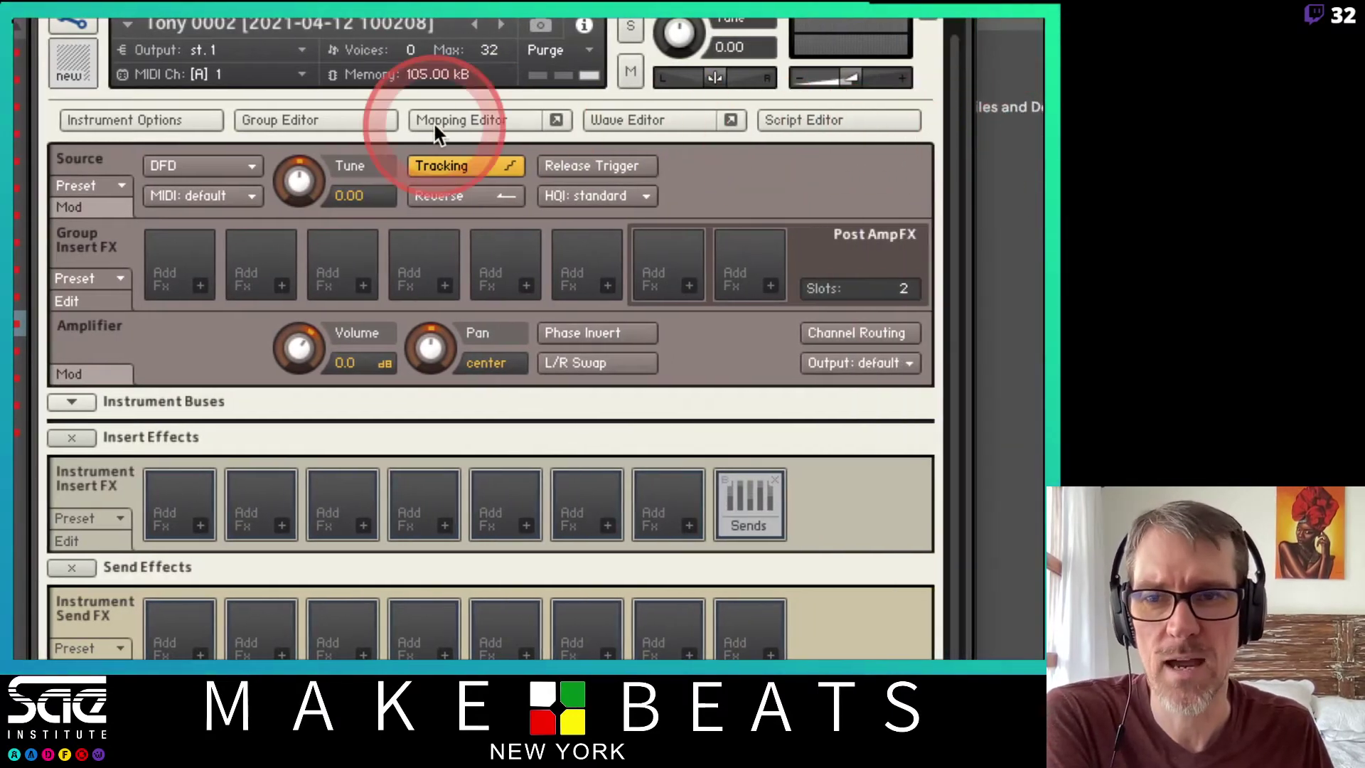
Review the Instrument Options, close them, and show the Group Editor.
click(194, 118)
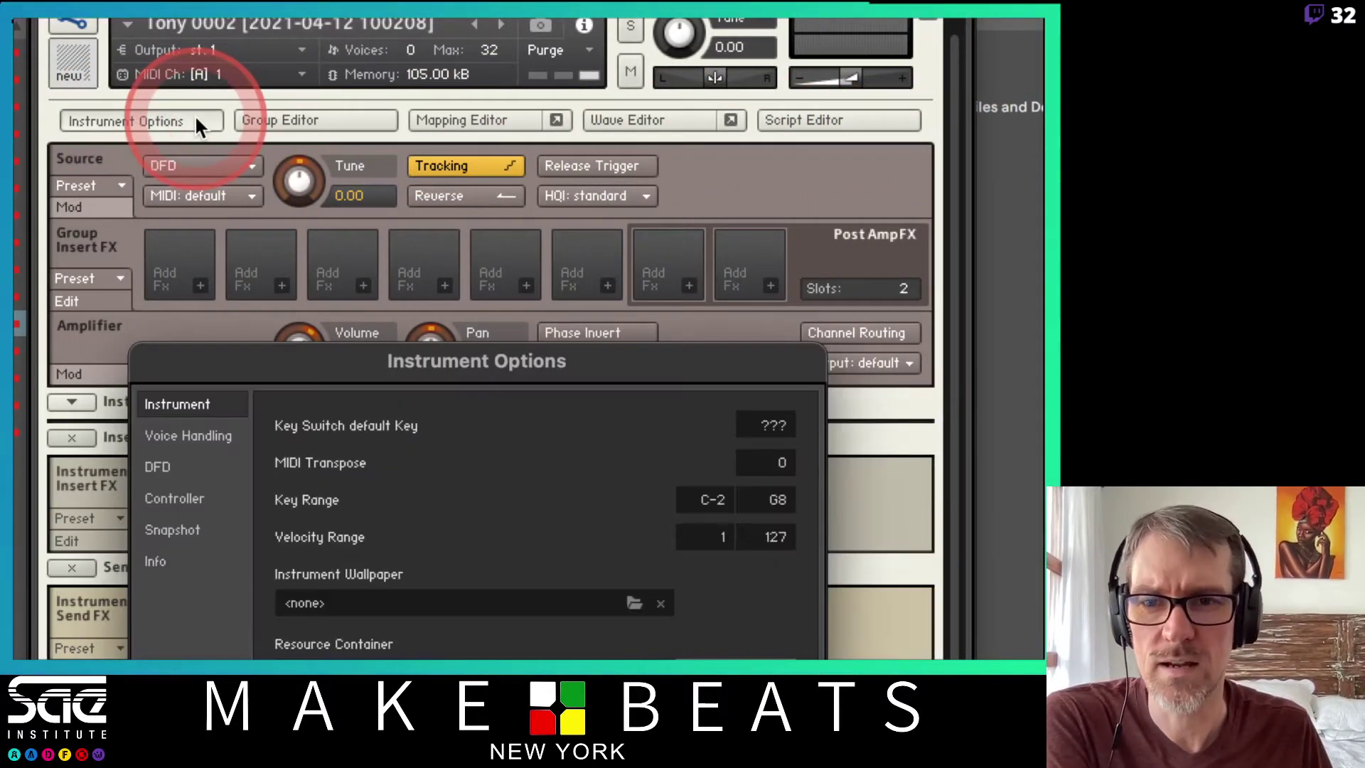
click(455, 483)
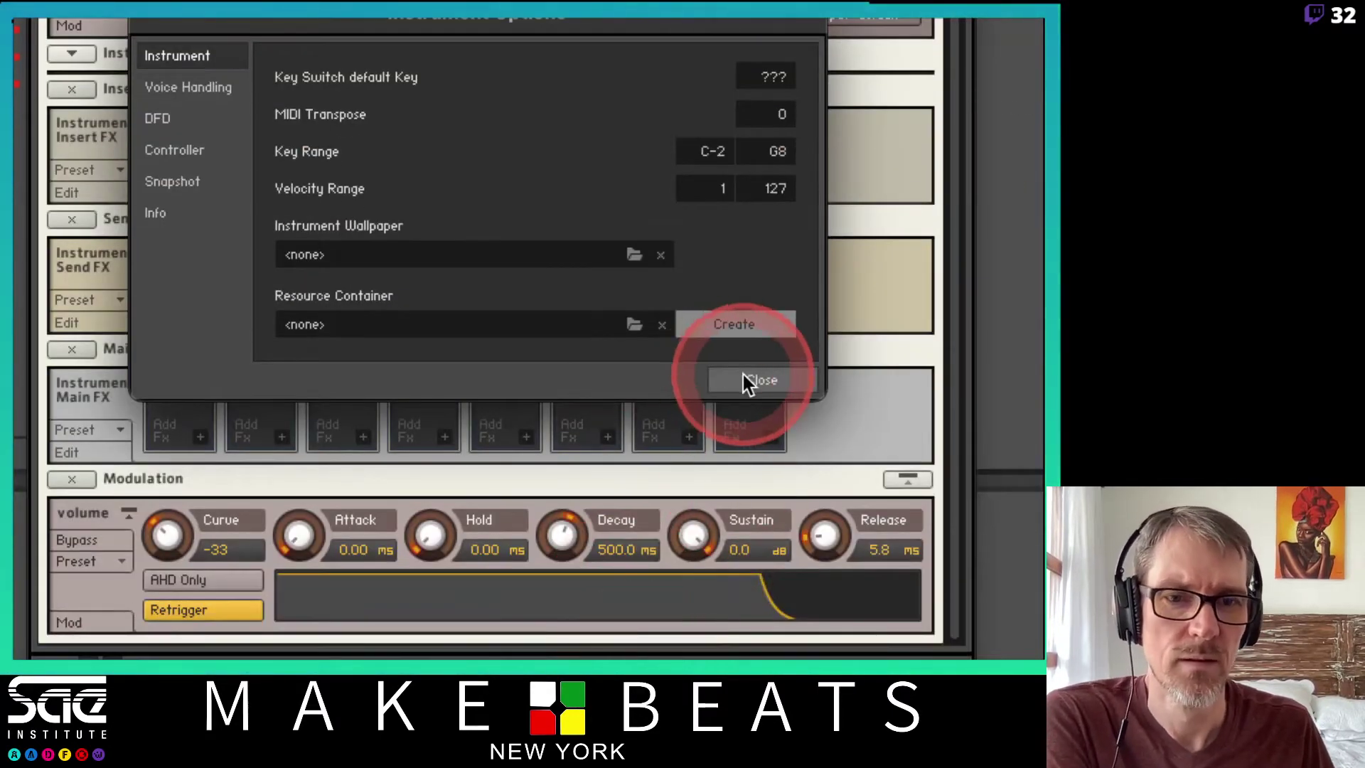
click(745, 377)
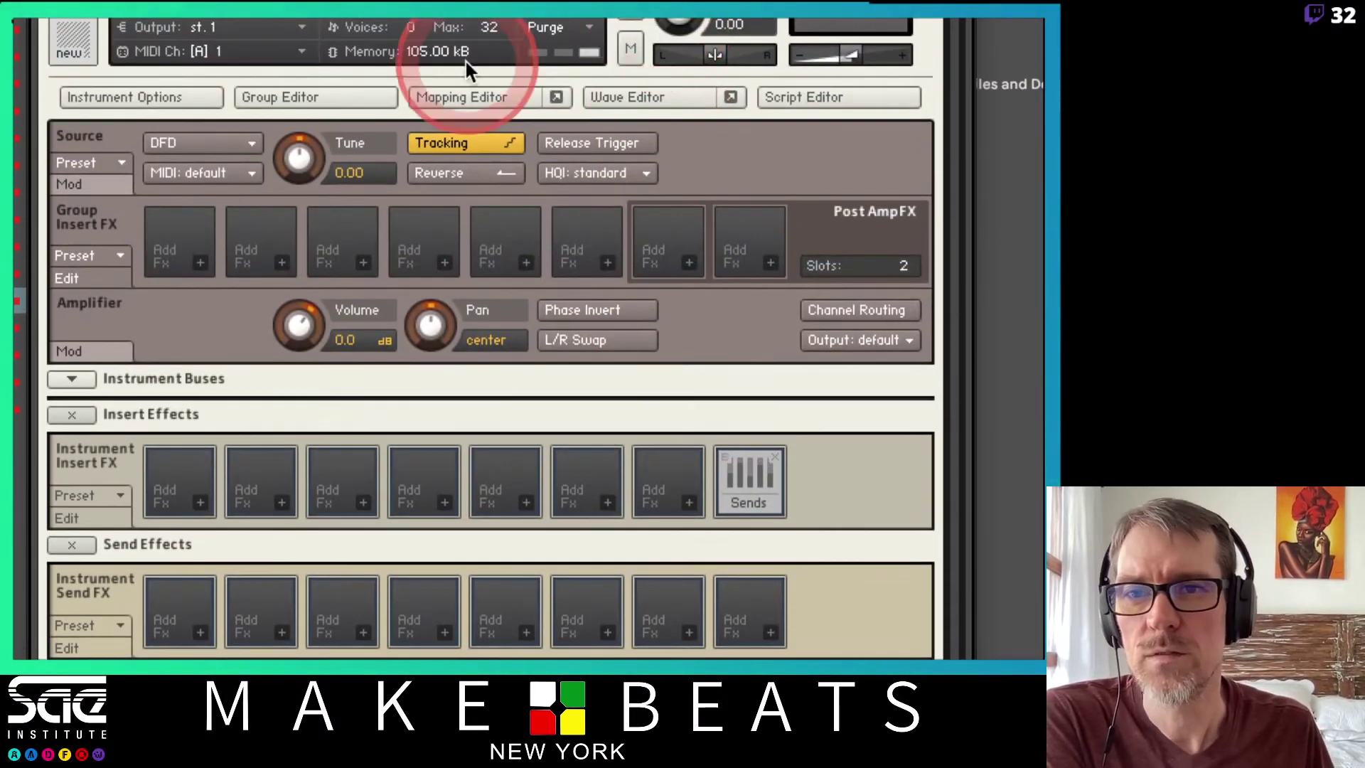
click(313, 98)
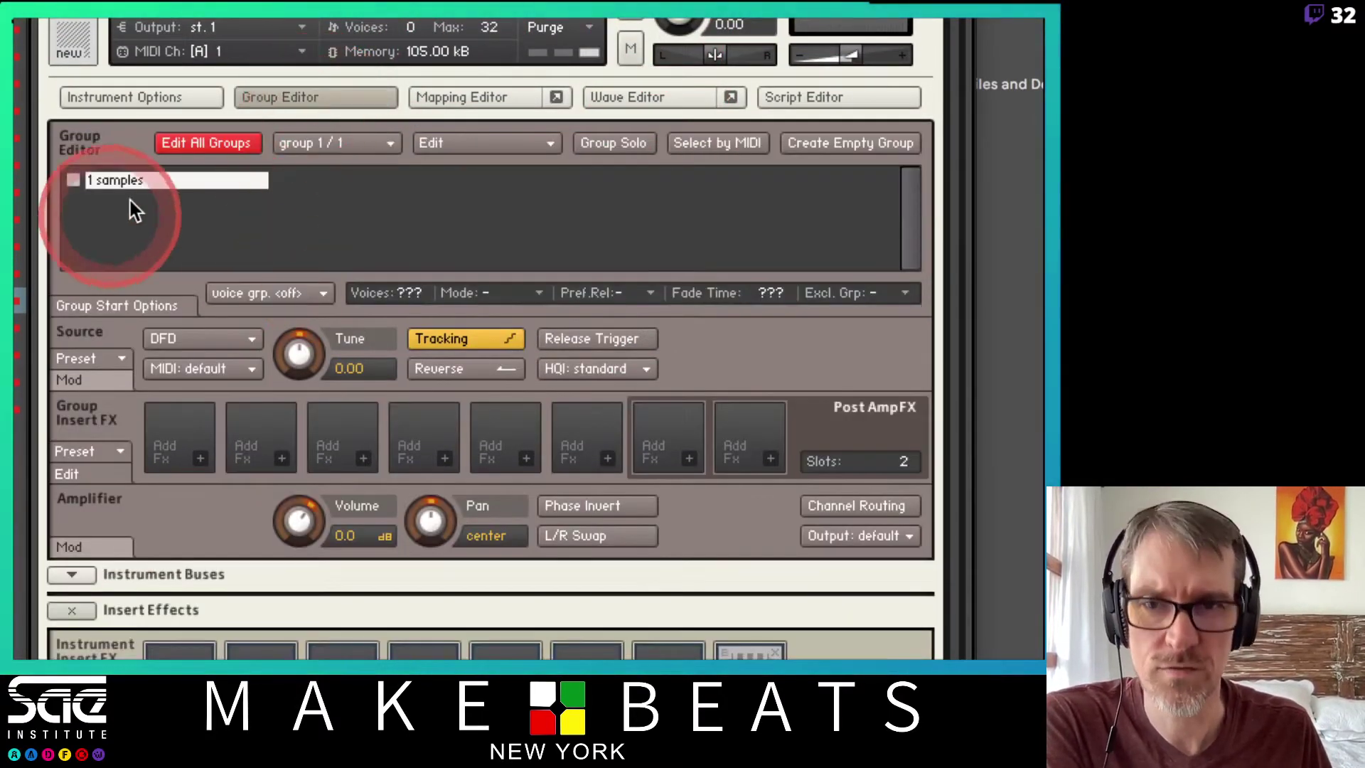
Hide the Group Editor and show the Mapping Editor to examine the sample's key zone.
click(344, 103)
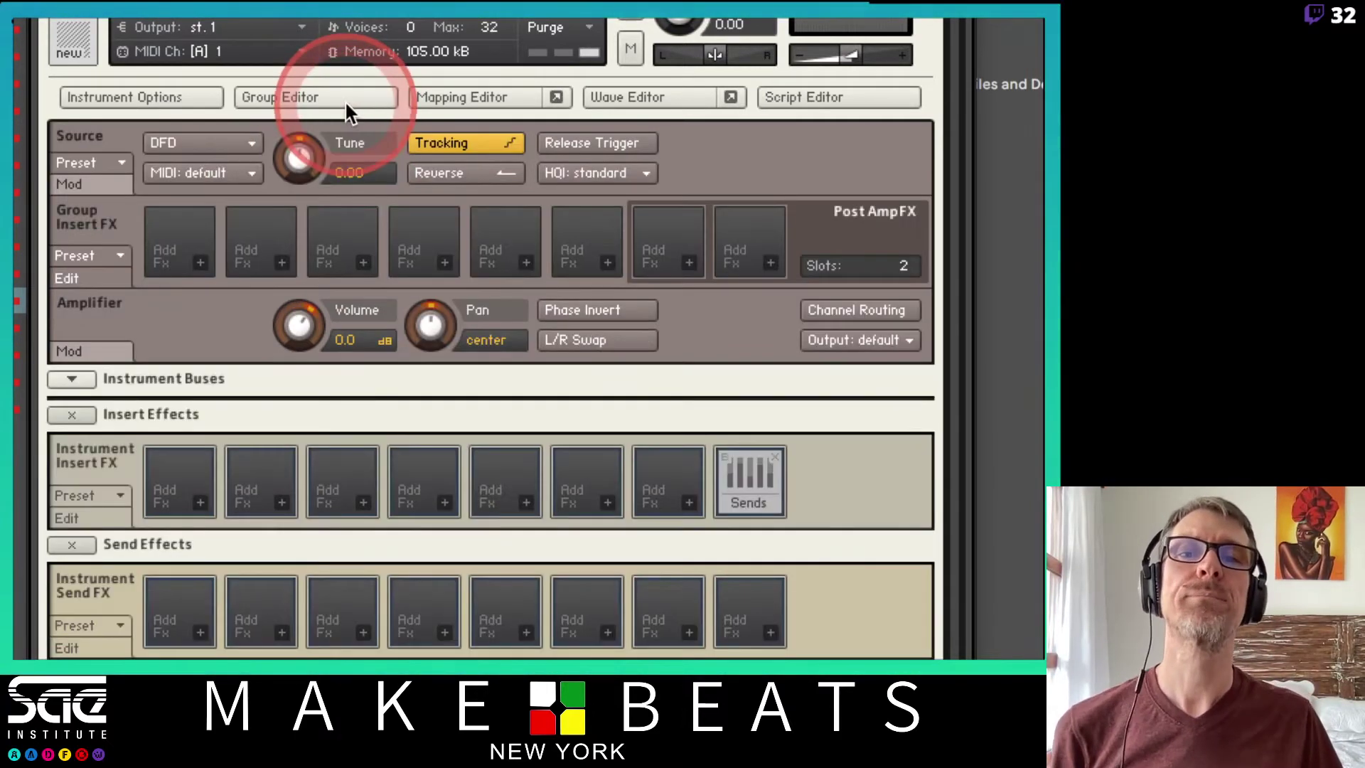
click(487, 98)
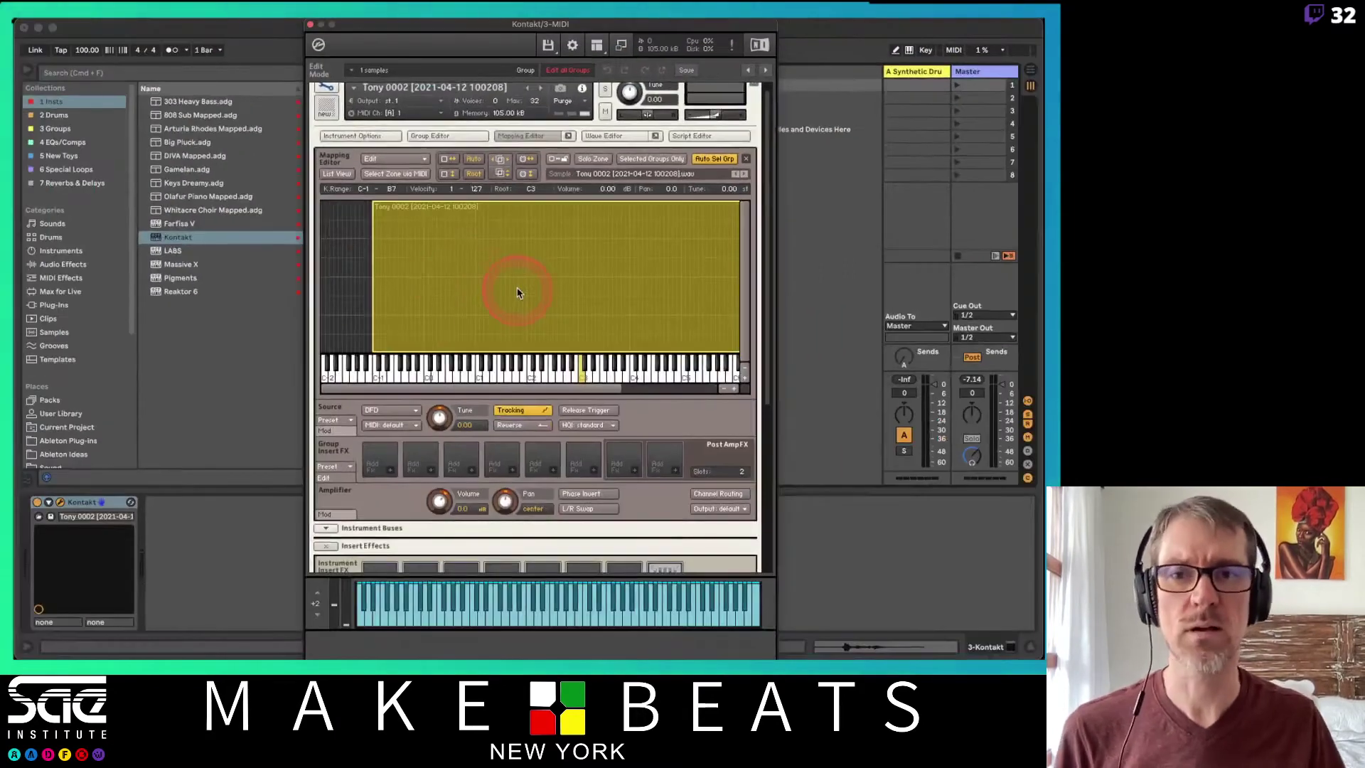
click(352, 60)
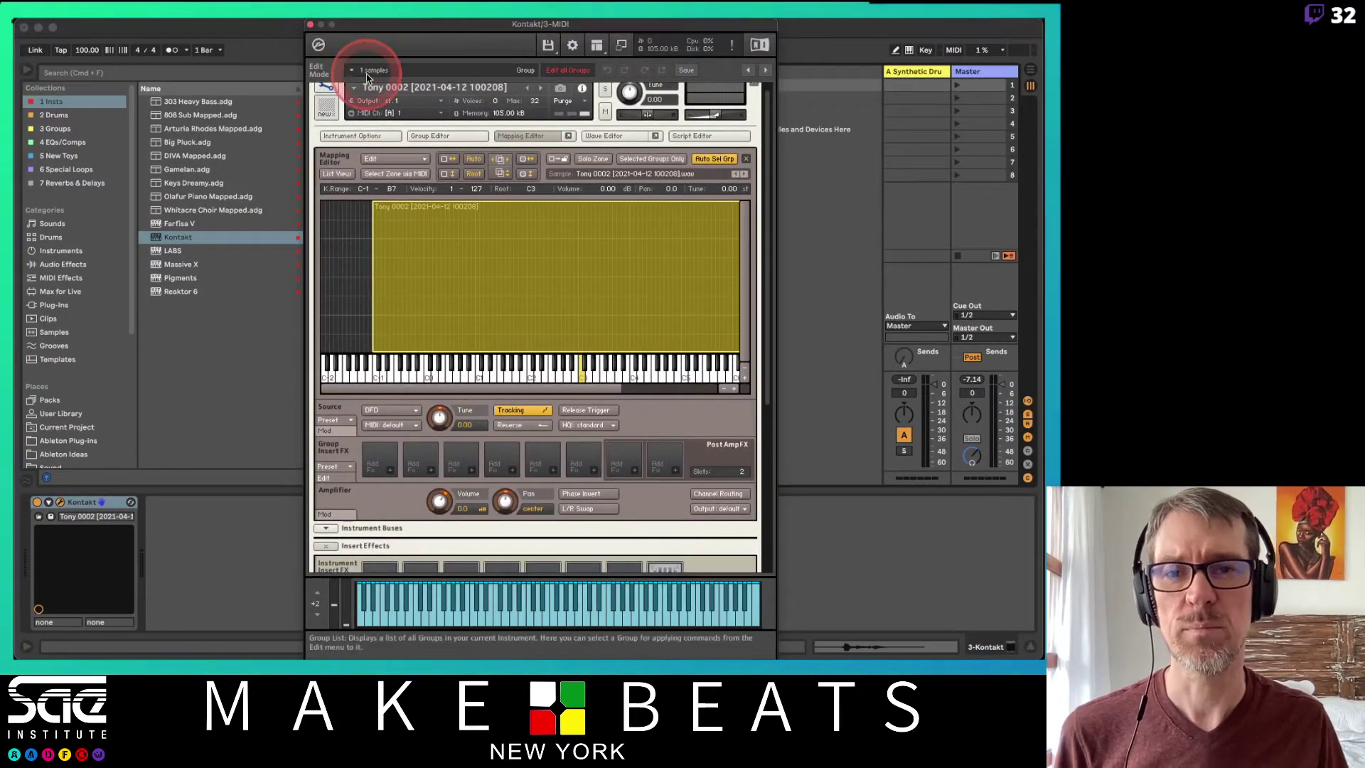
Close track 3's Kontakt window and open the empty Kontakt instance on track 4.
drag(367, 24, 540, 115)
click(486, 65)
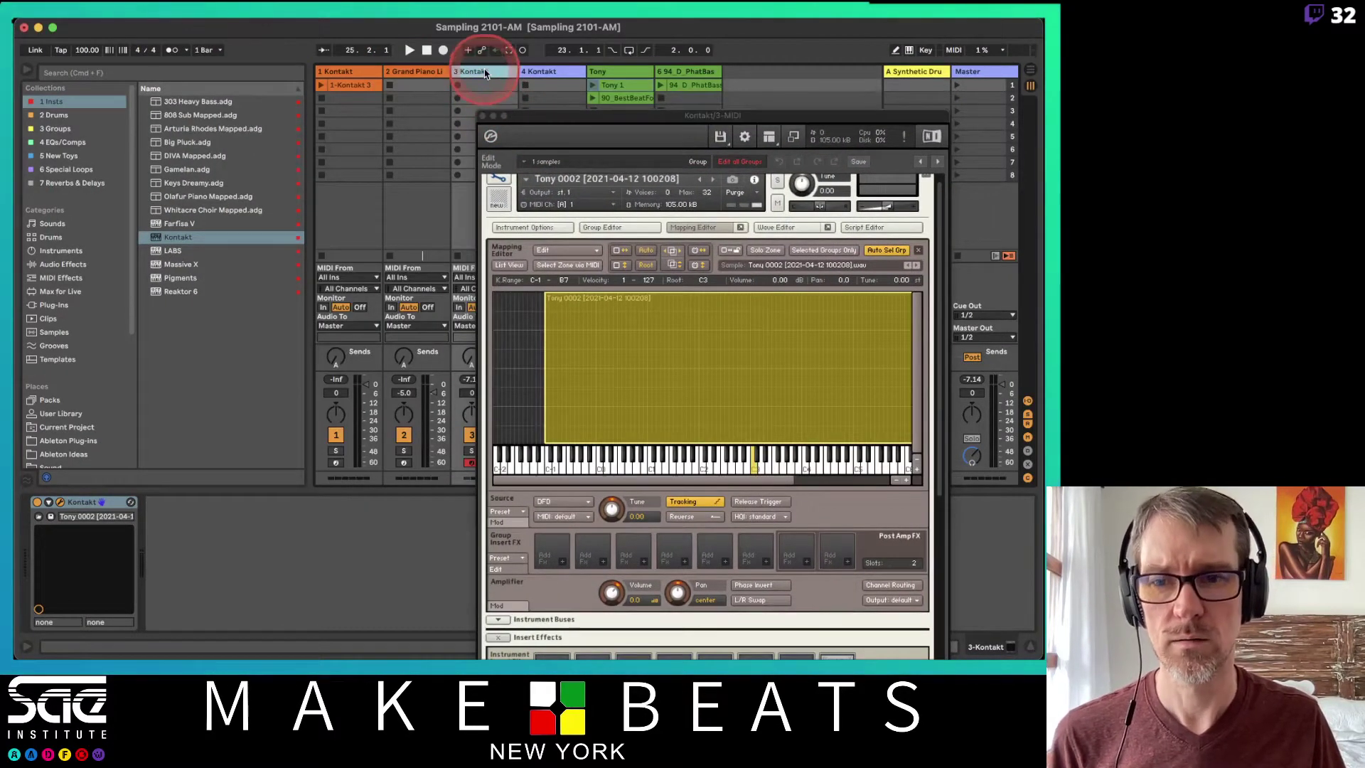
click(480, 118)
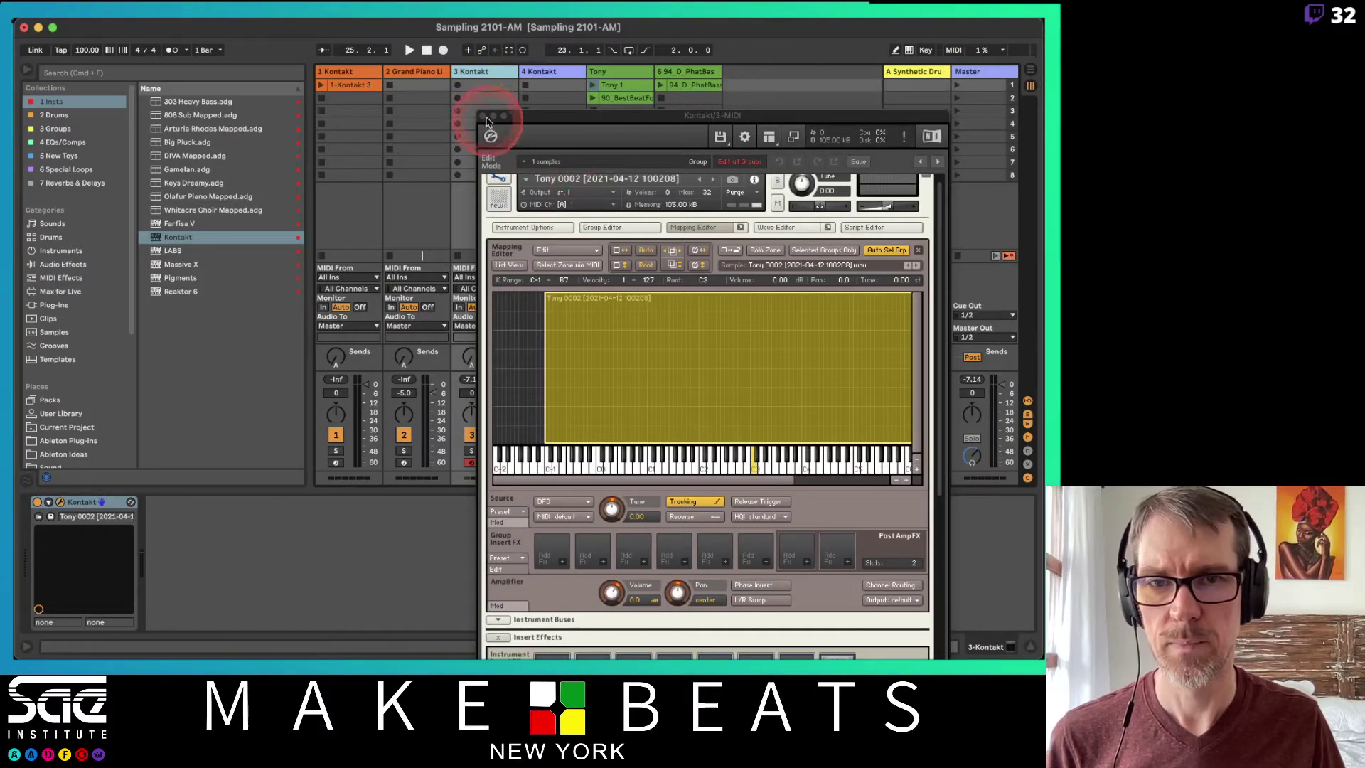
click(483, 119)
click(542, 78)
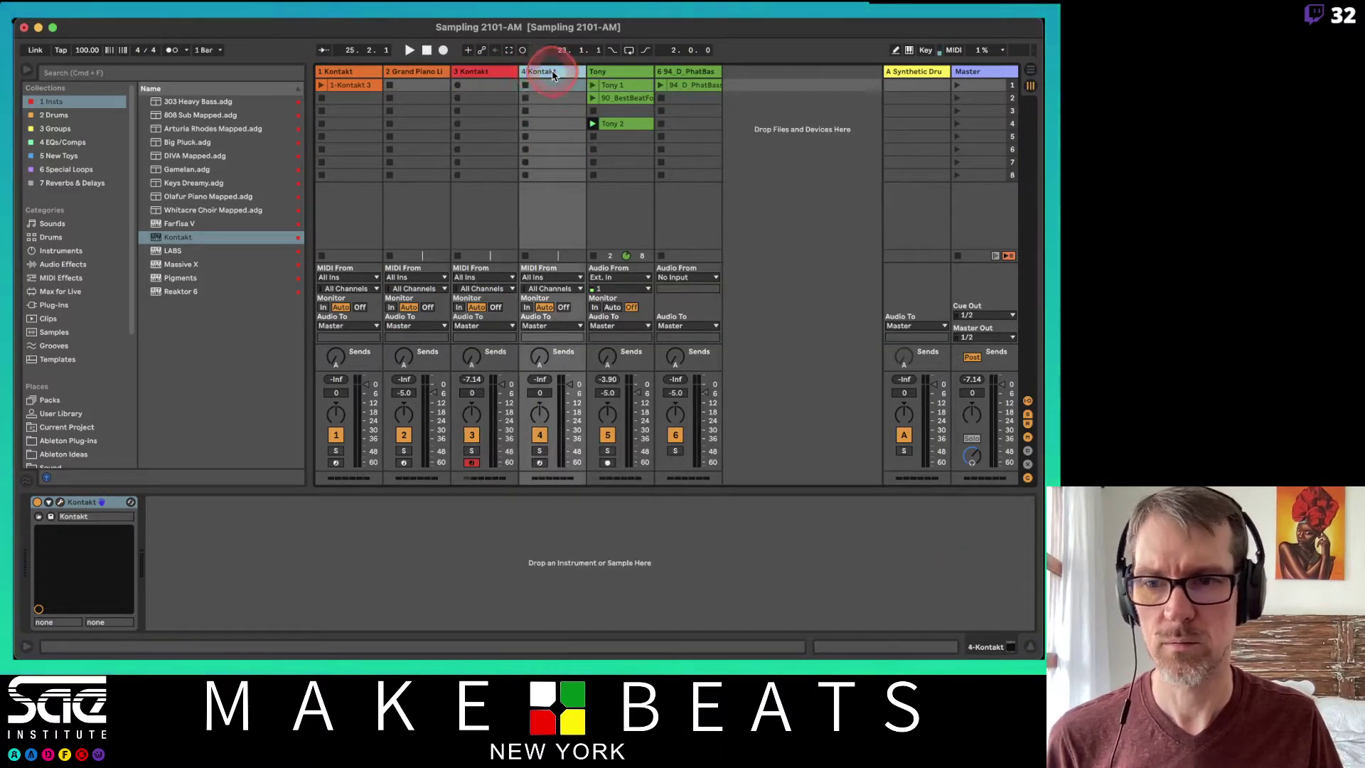
click(36, 517)
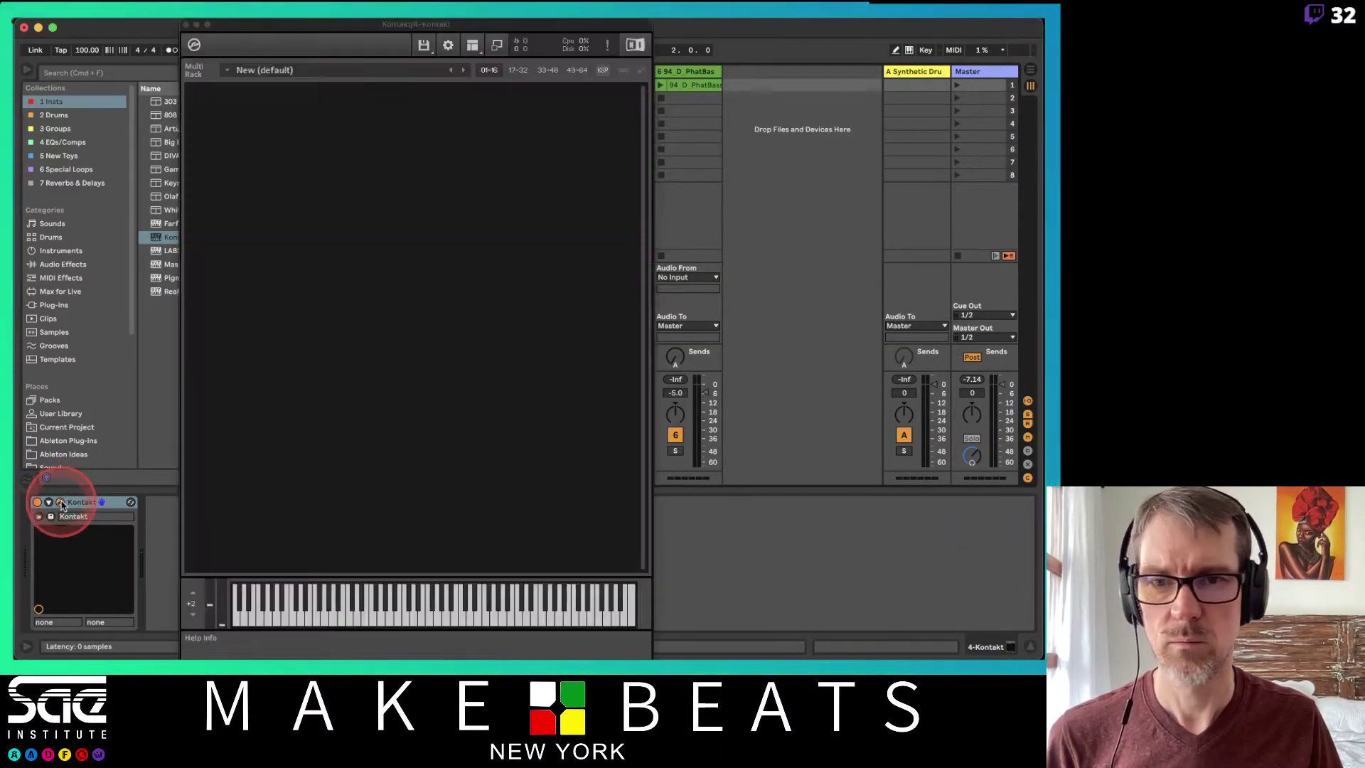
Show the library browser in track 4's Kontakt window.
click(470, 47)
click(471, 47)
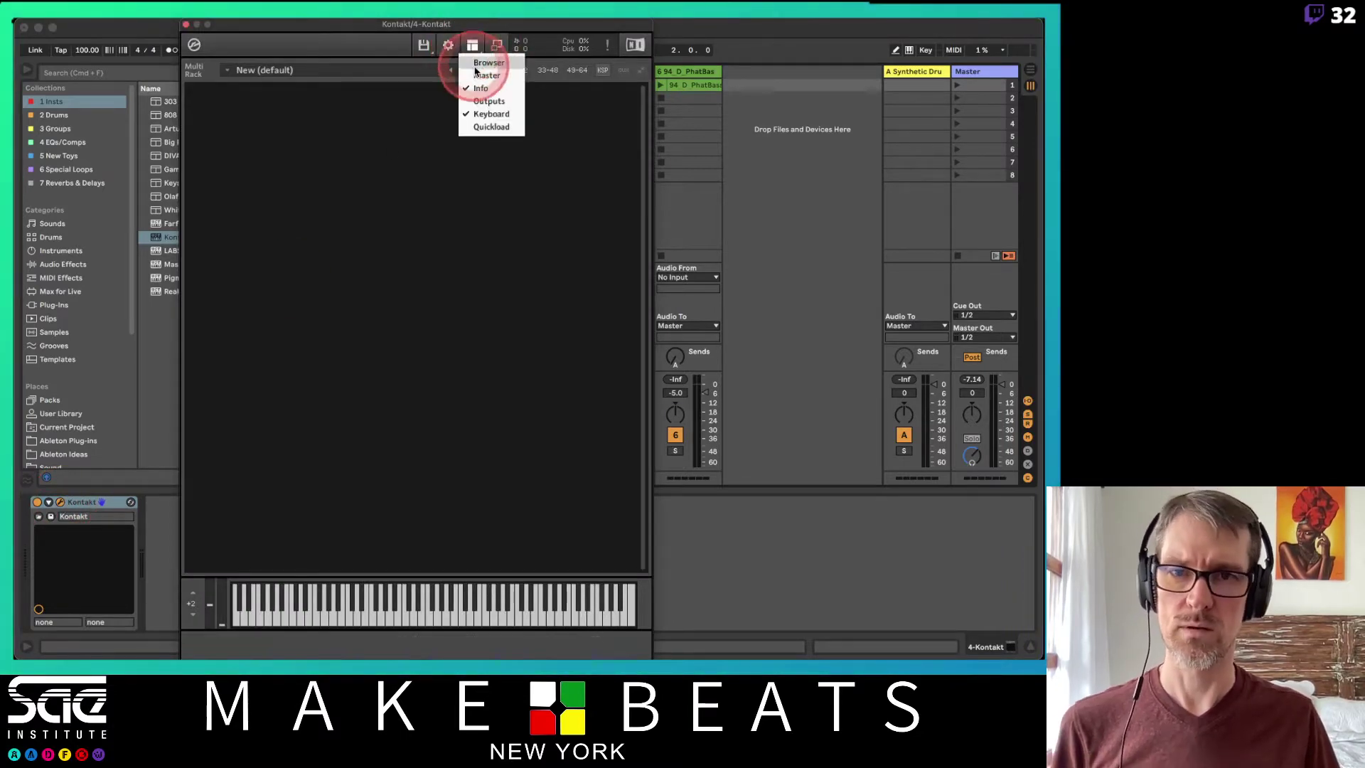
click(474, 64)
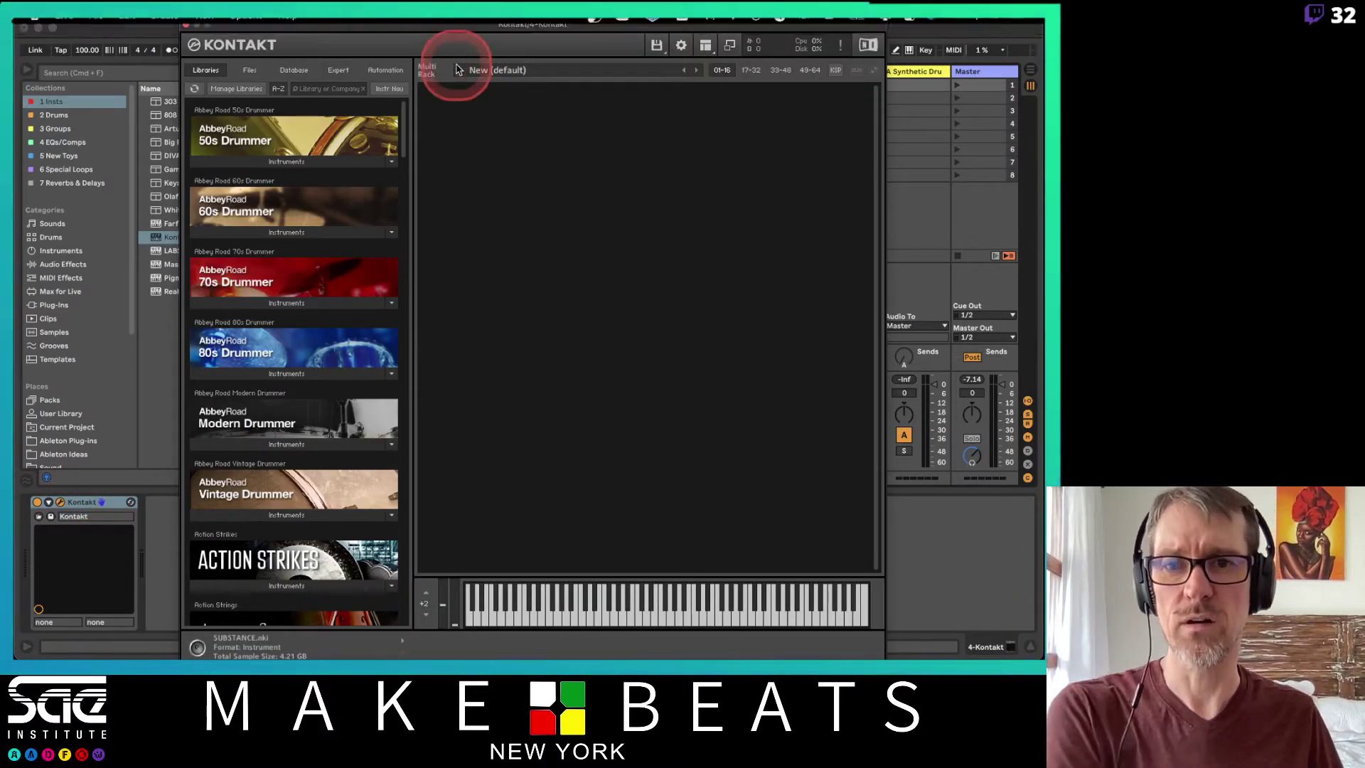
Load Action Strings.nki from the Action Strings library into the empty multi rack.
scroll(367, 301, down, 1)
scroll(368, 302, down, 5)
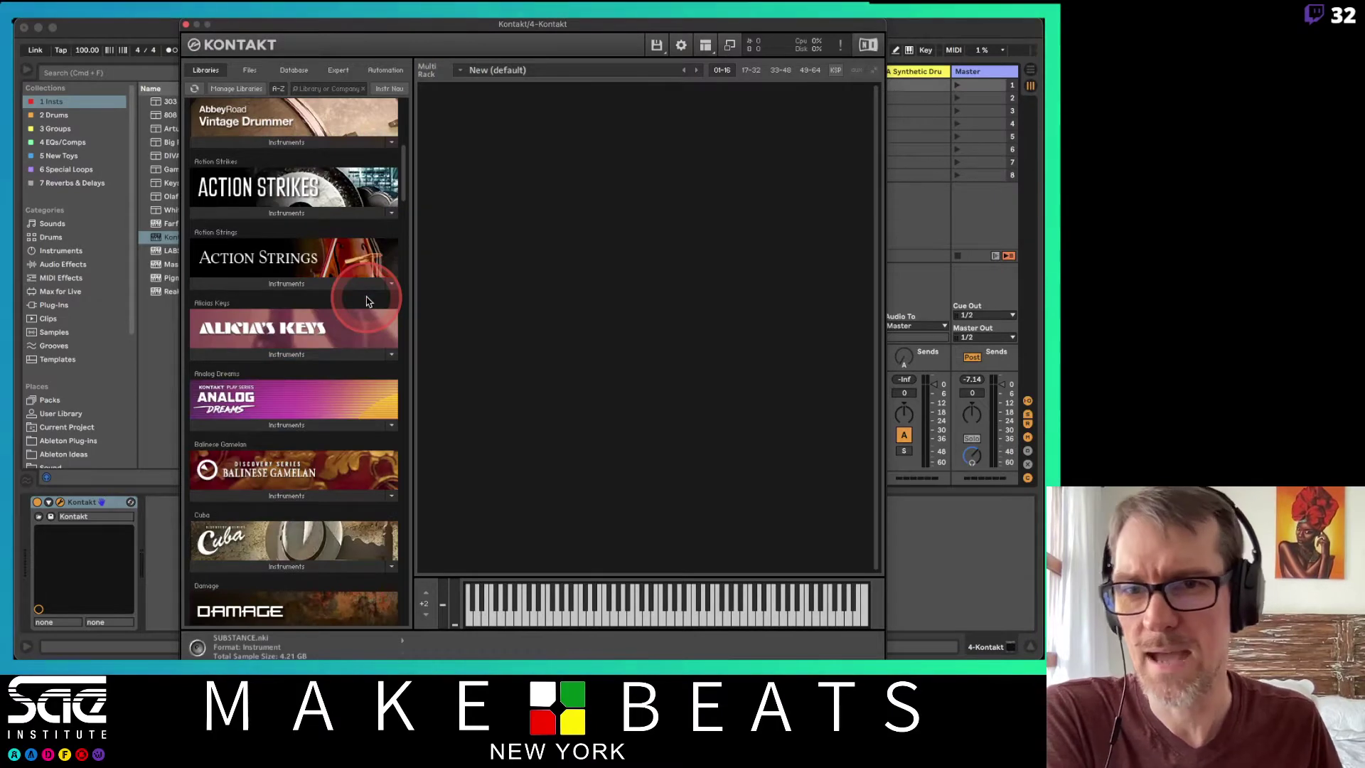
click(328, 284)
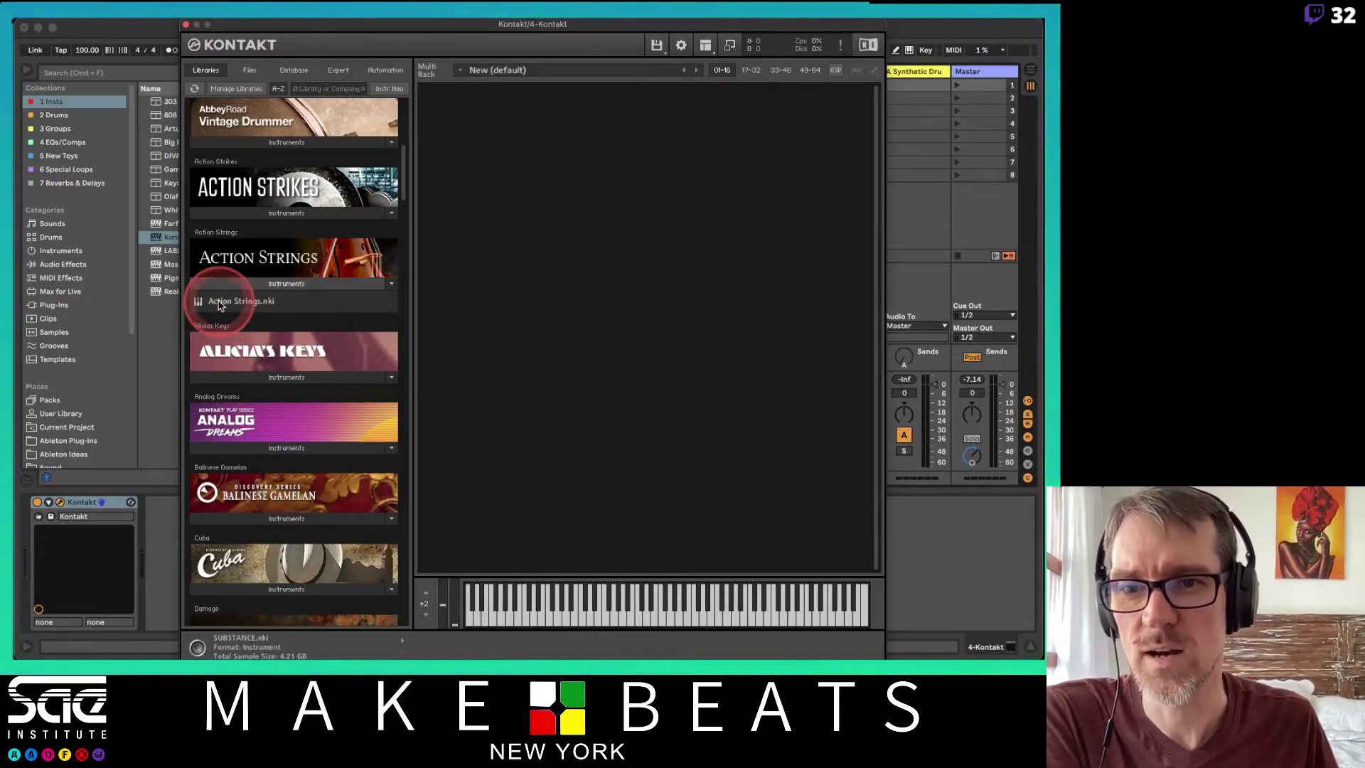
drag(220, 306, 519, 226)
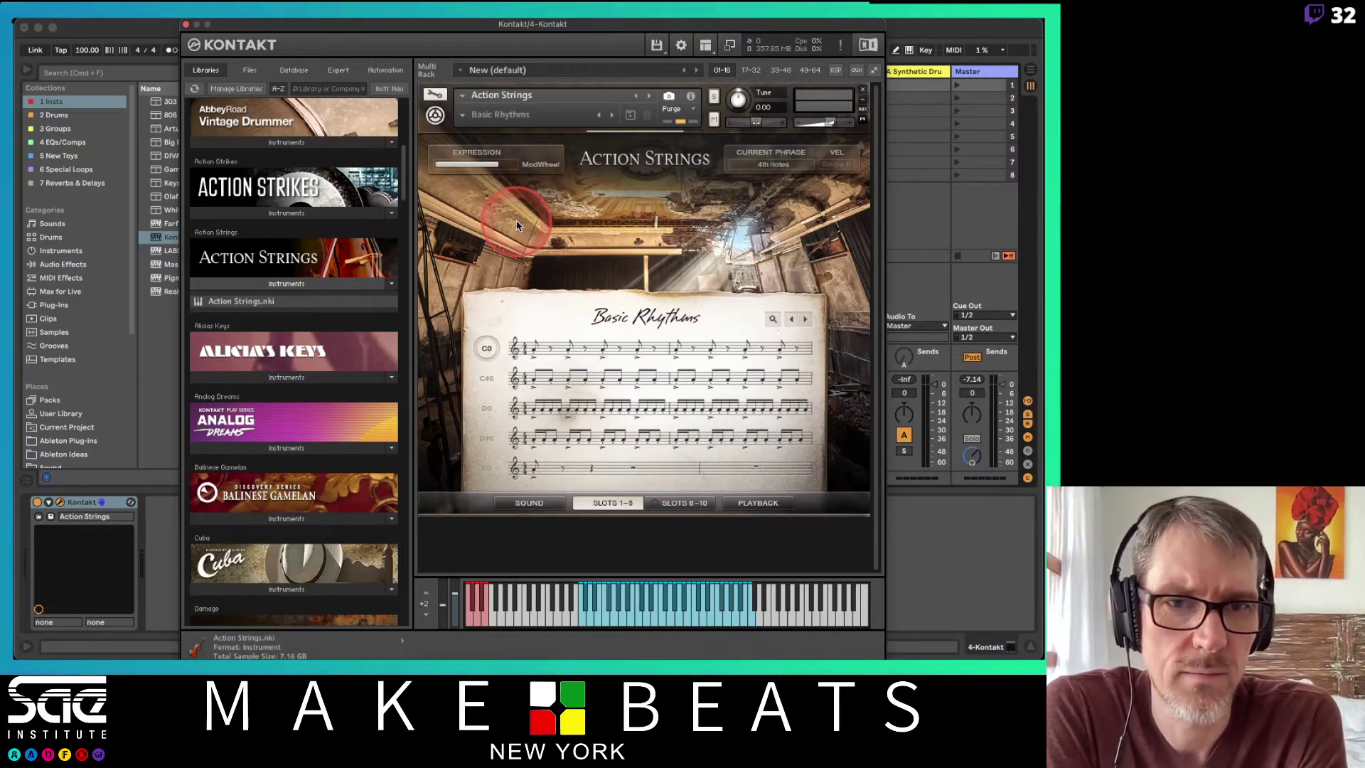
Select the D0 phrase on the Basic Rhythms page, then return to the C0 phrase.
mouse_move(517, 226)
mouse_down()
mouse_move(507, 244)
mouse_move(465, 100)
mouse_move(521, 111)
mouse_move(437, 108)
mouse_move(414, 83)
mouse_move(437, 100)
mouse_up()
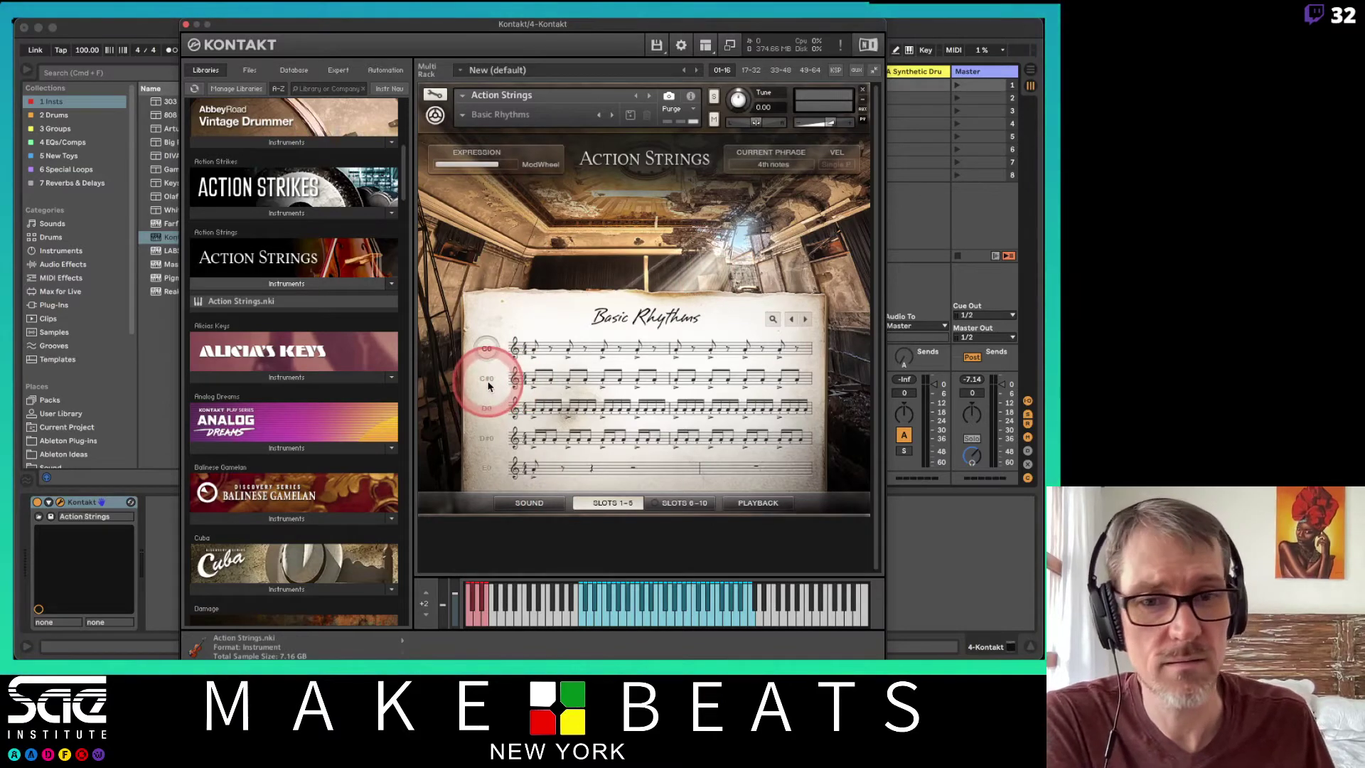
click(487, 408)
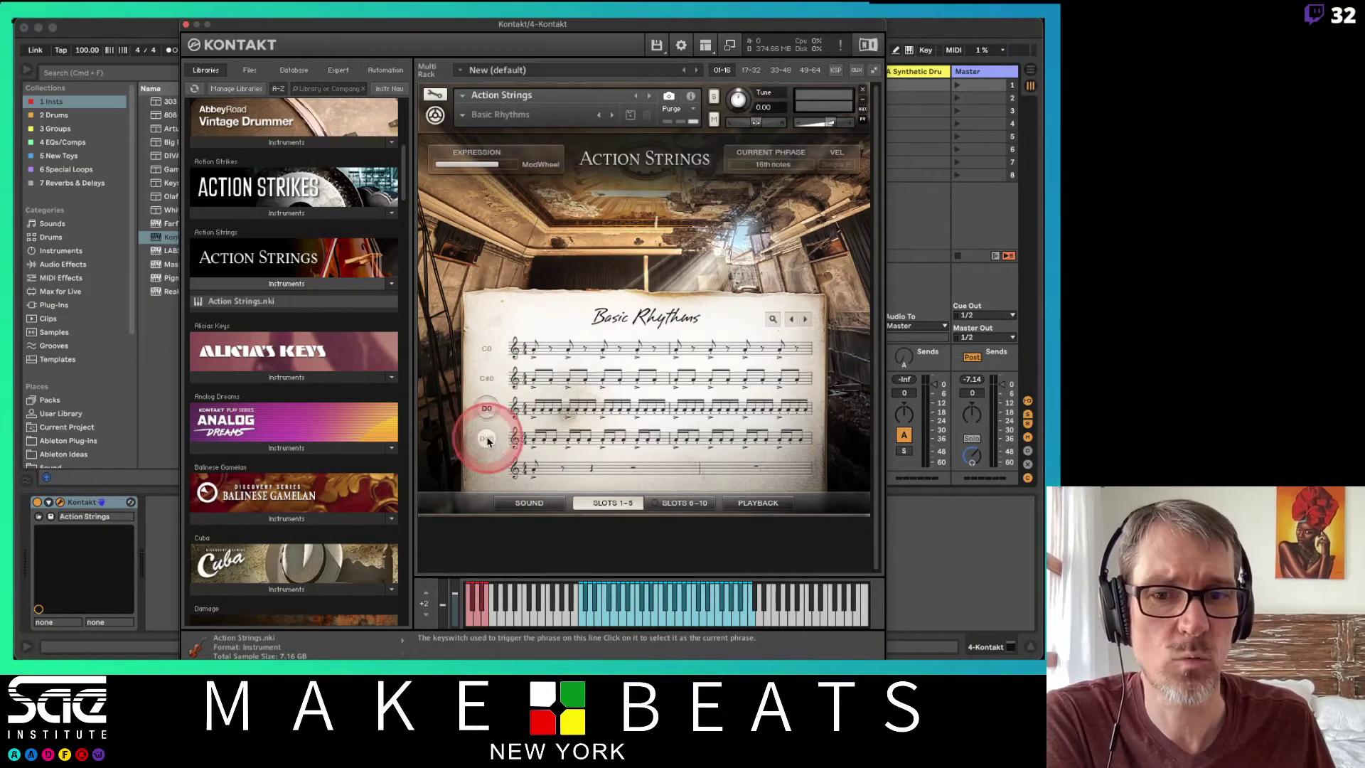
click(486, 348)
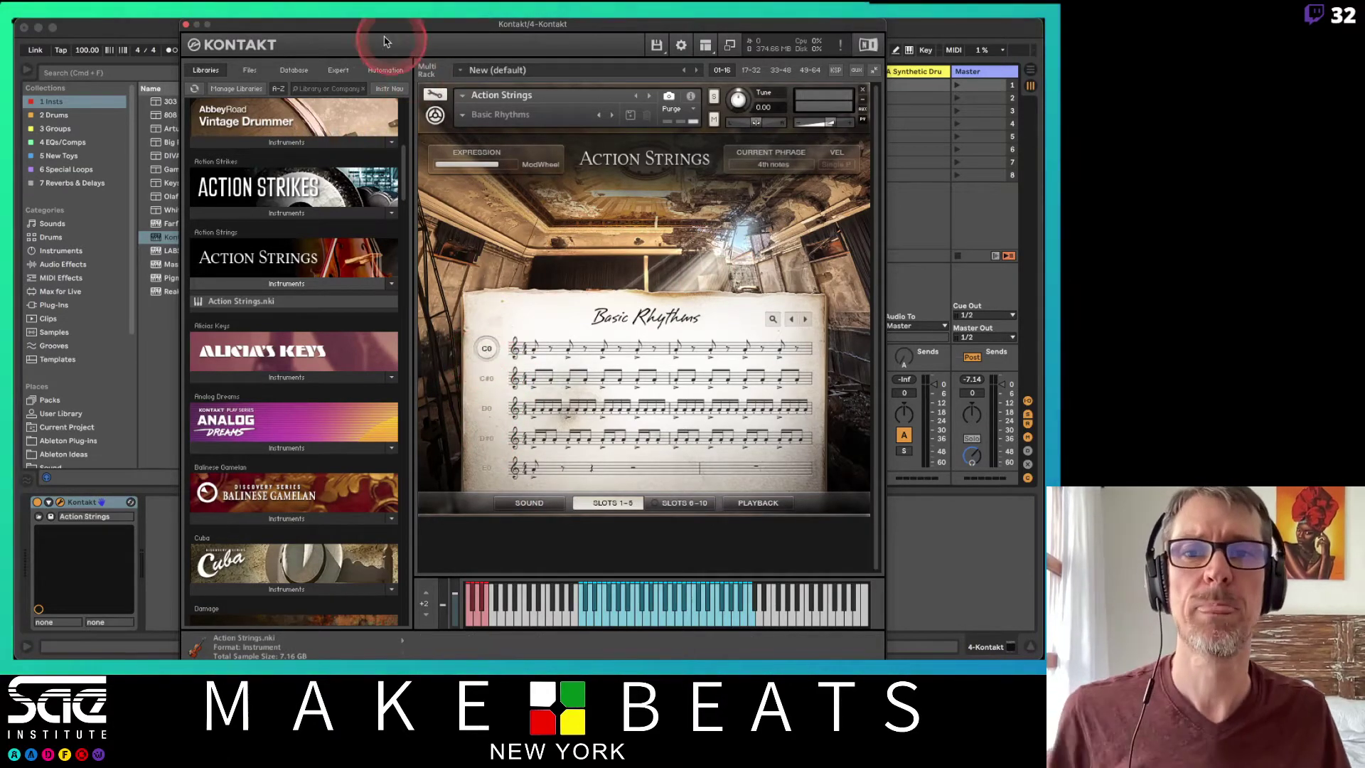
Hide Kontakt's library browser, move the window clear of the mixer, and arm track 4 for recording.
drag(382, 40, 538, 116)
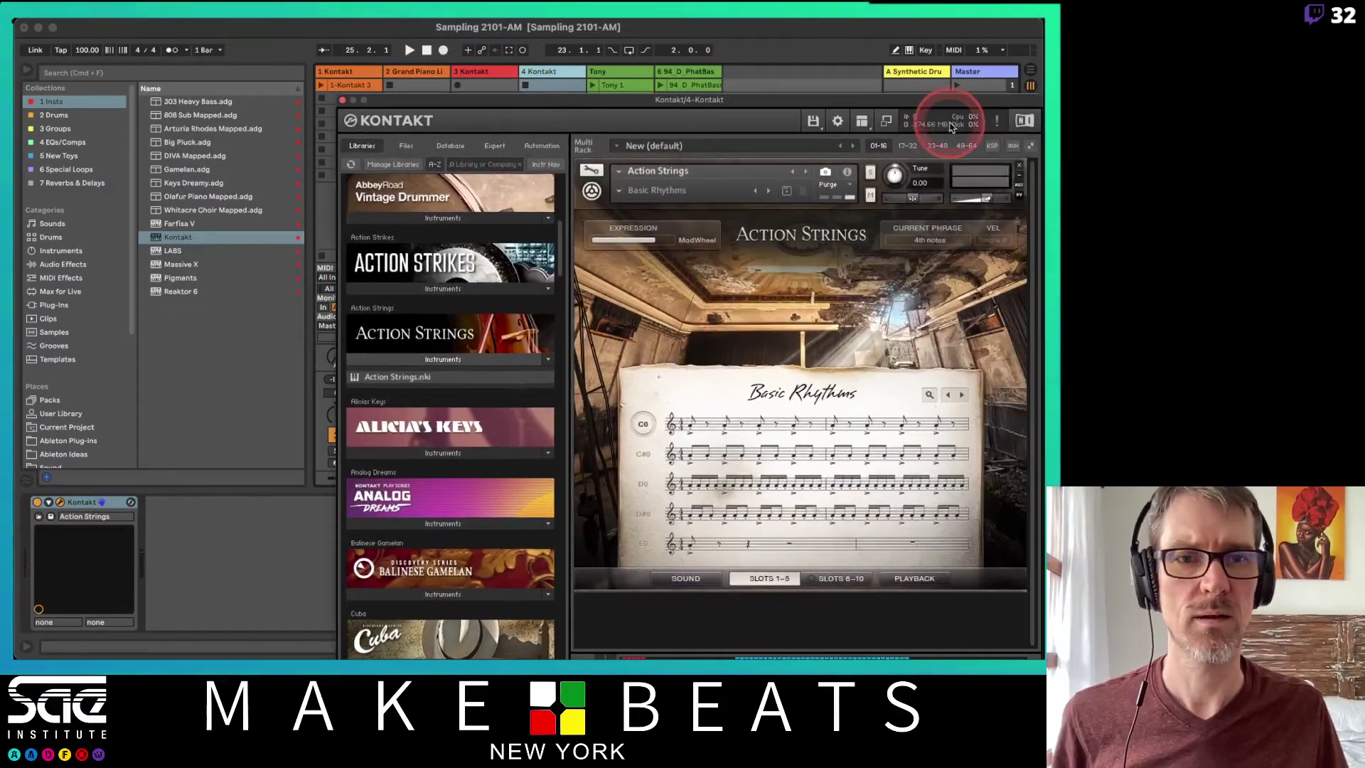
click(862, 120)
click(866, 145)
drag(741, 99, 1014, 65)
click(539, 463)
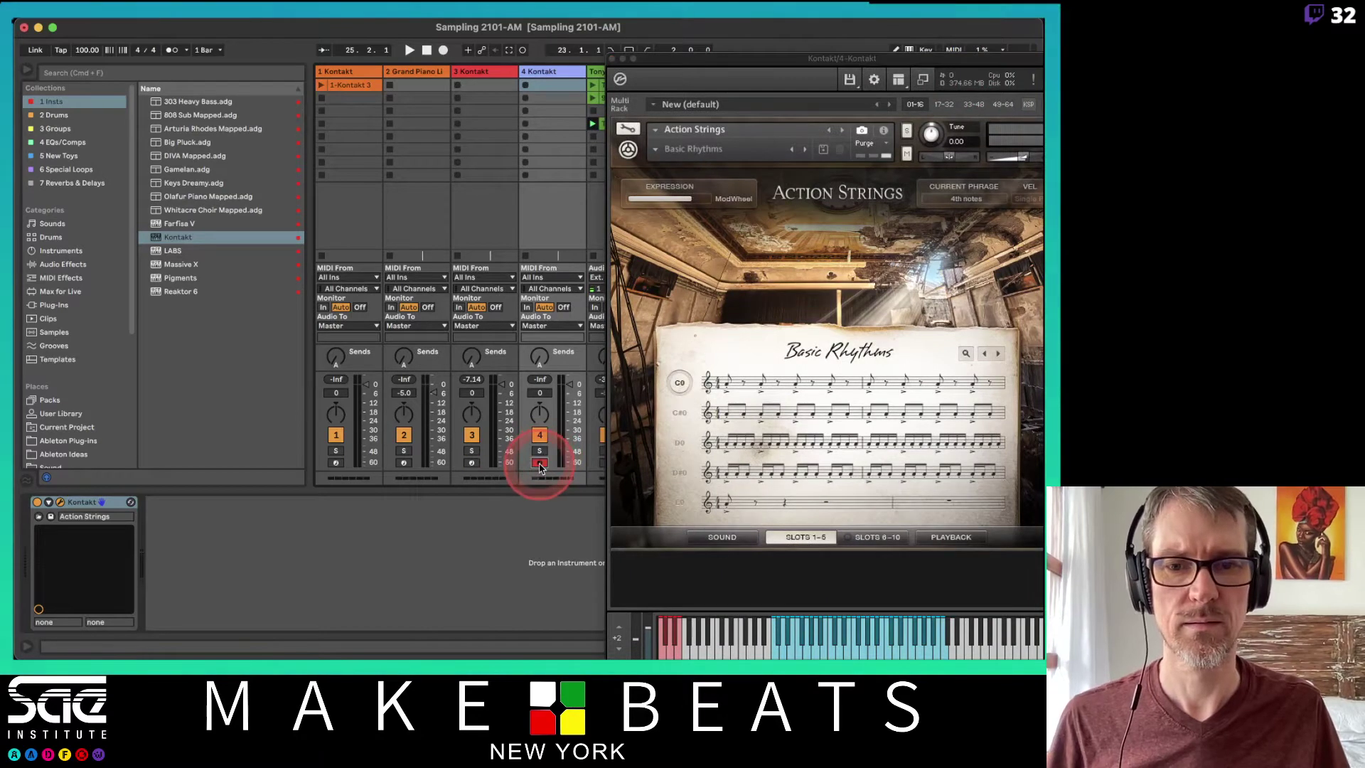
Audition the five Basic Rhythms phrases in turn, return to C0, and trigger phrases with the keyswitches on Kontakt's keyboard.
click(789, 57)
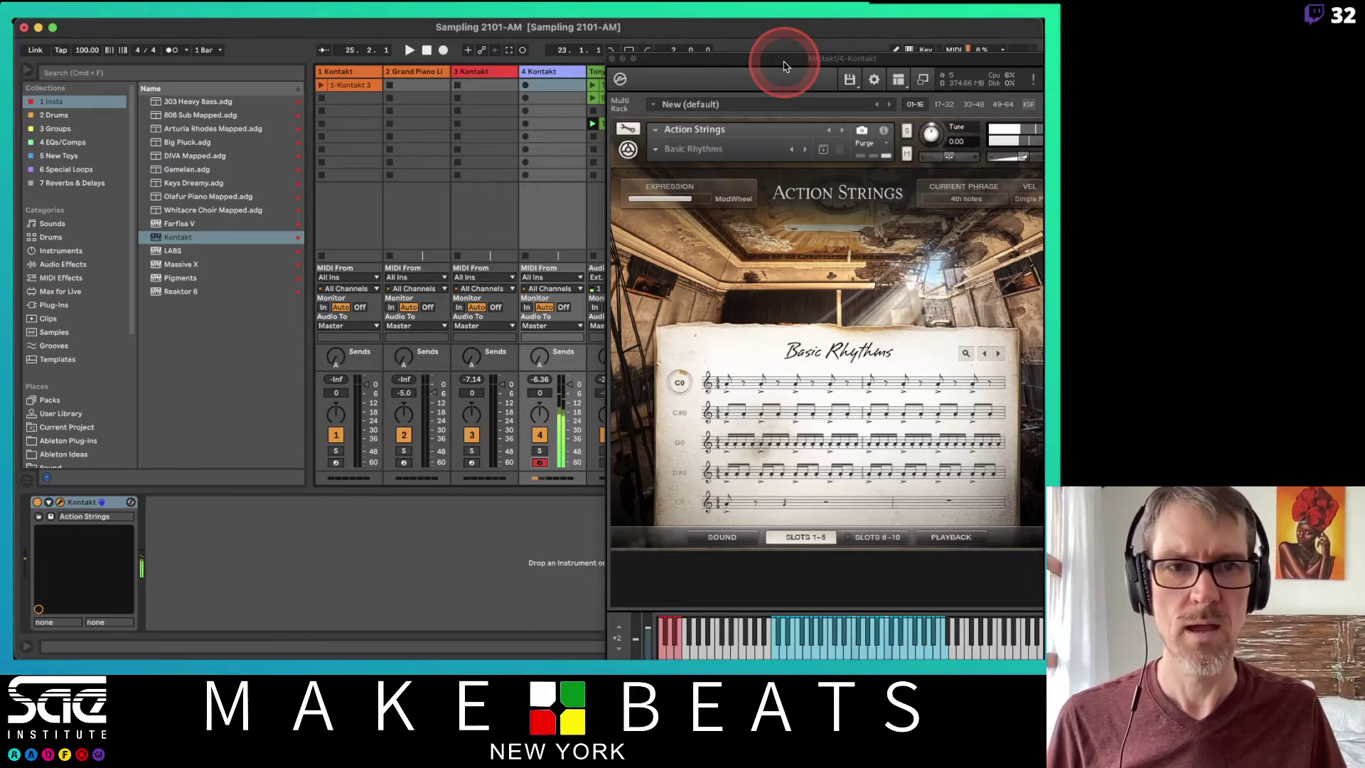
drag(785, 66, 490, 43)
click(383, 356)
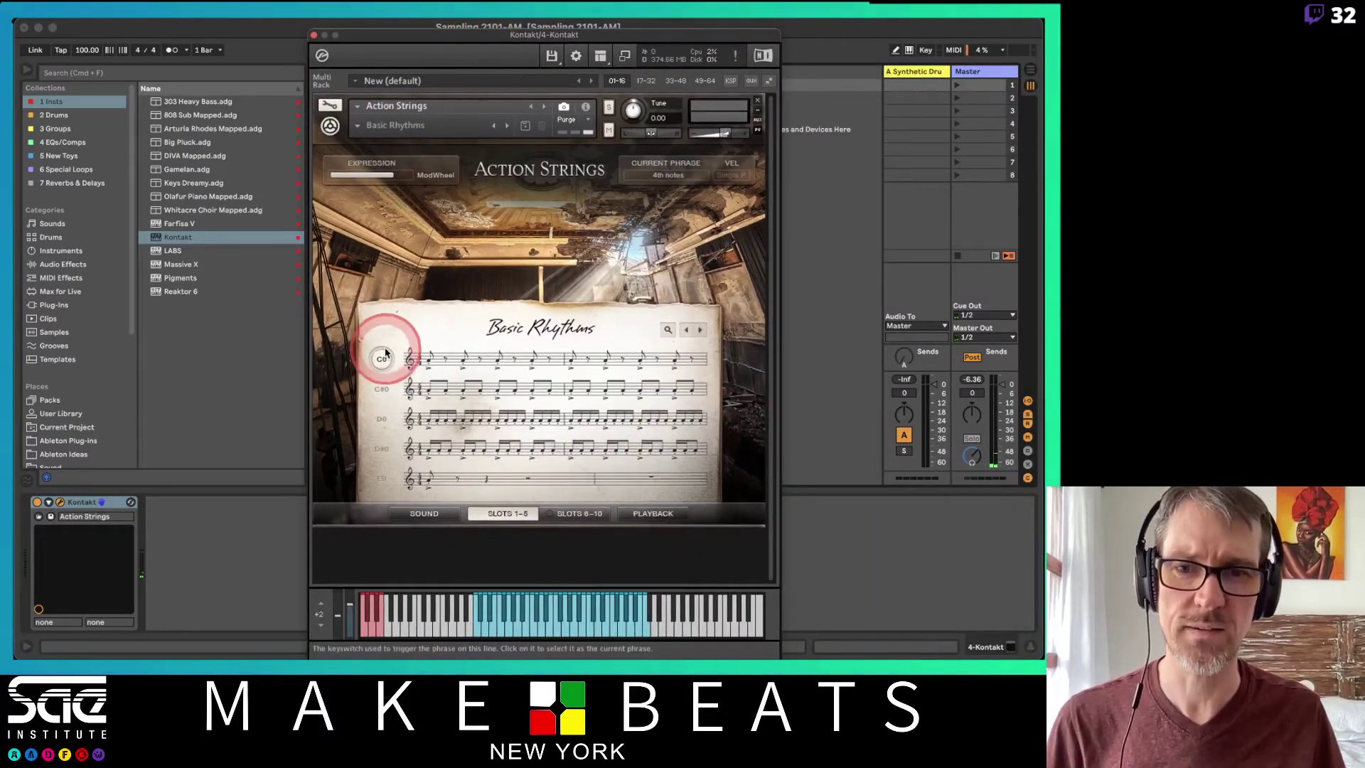
click(382, 390)
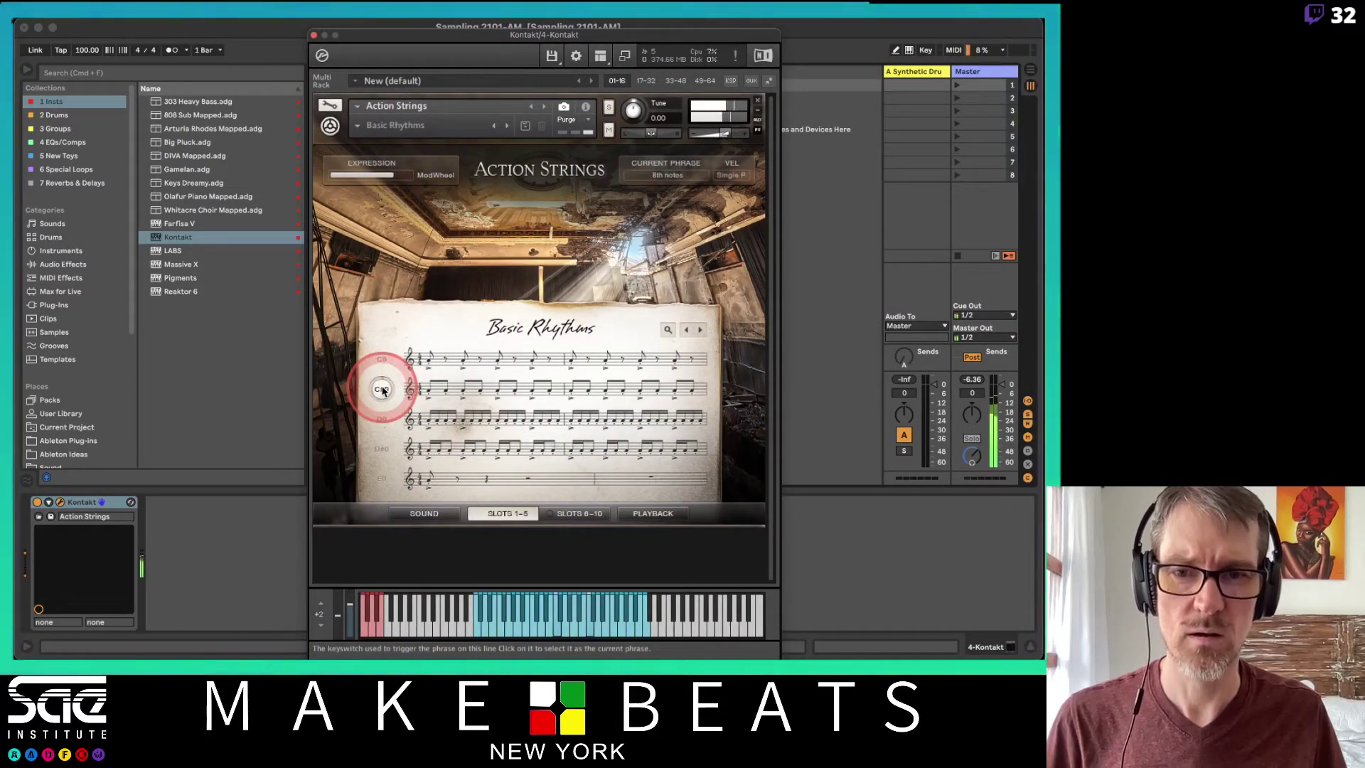
click(385, 420)
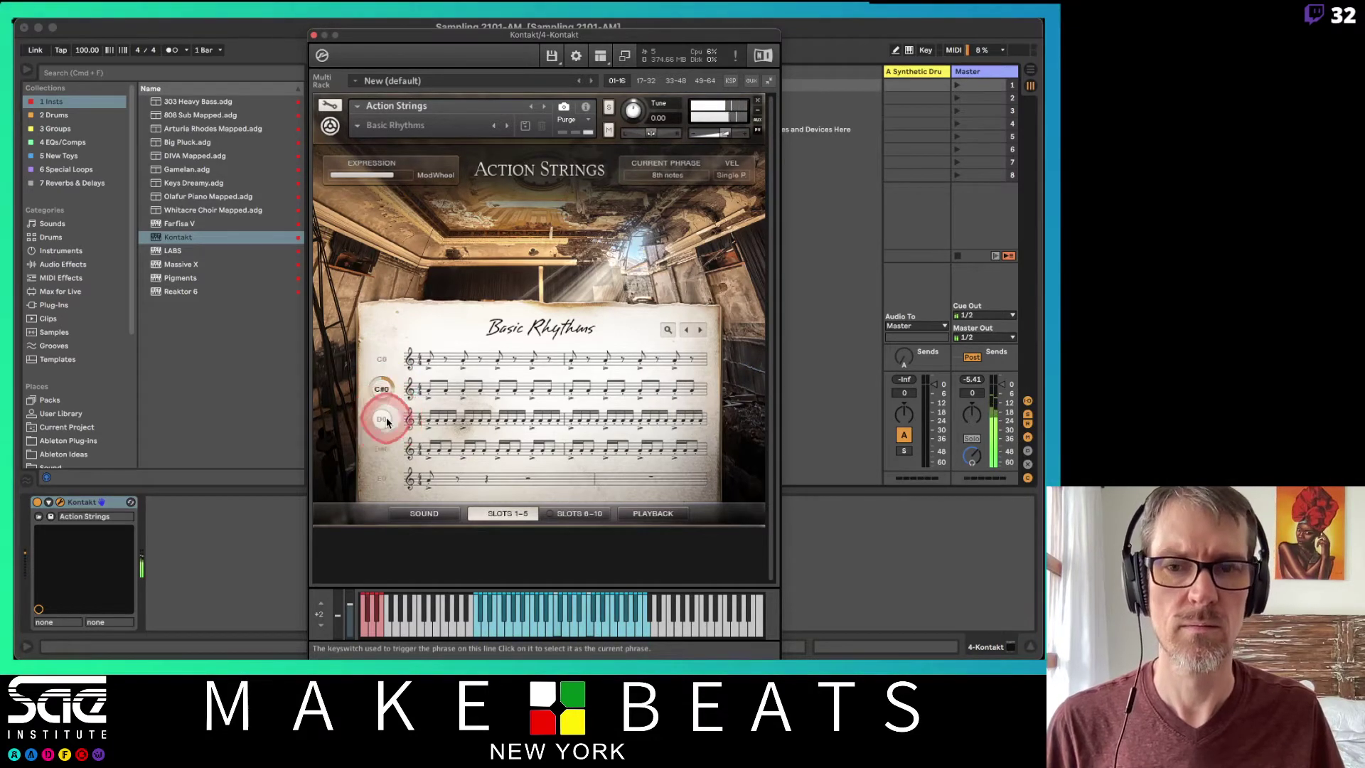
click(383, 450)
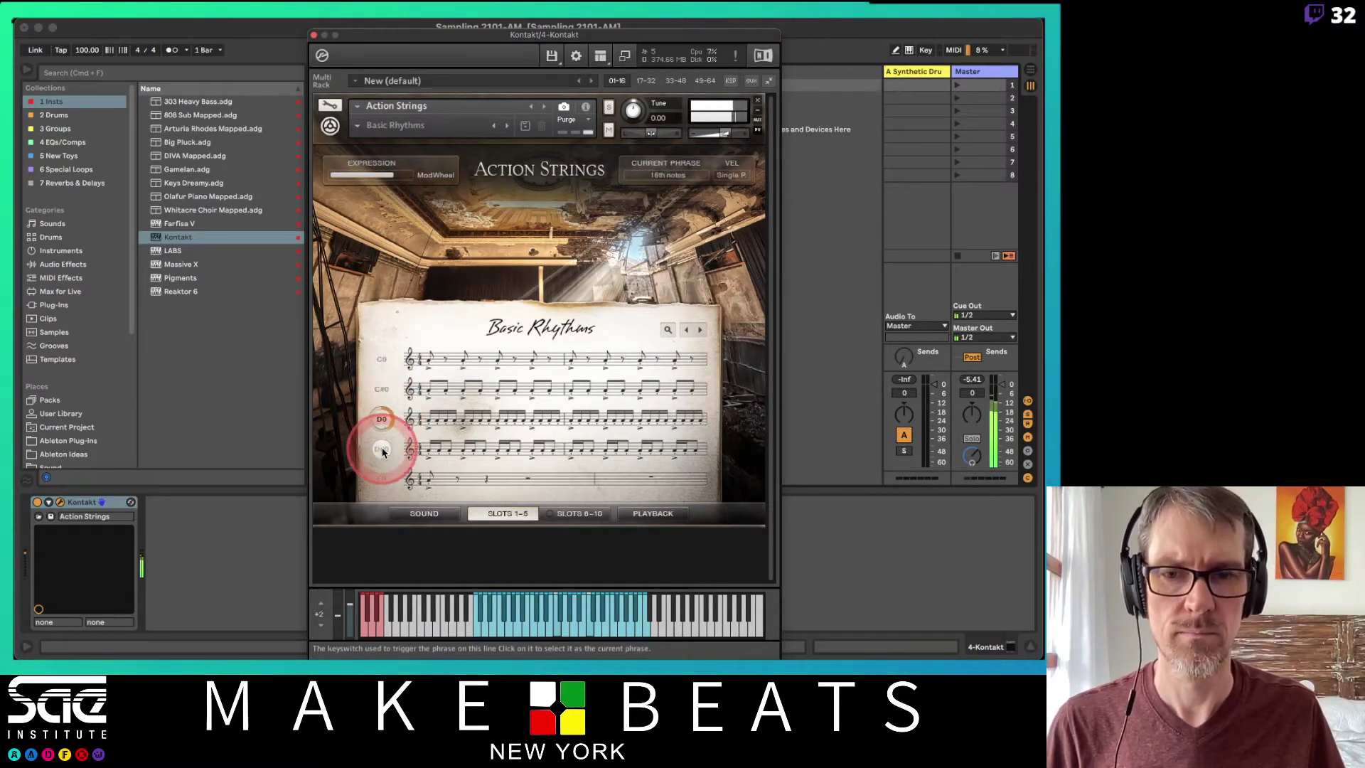
click(381, 479)
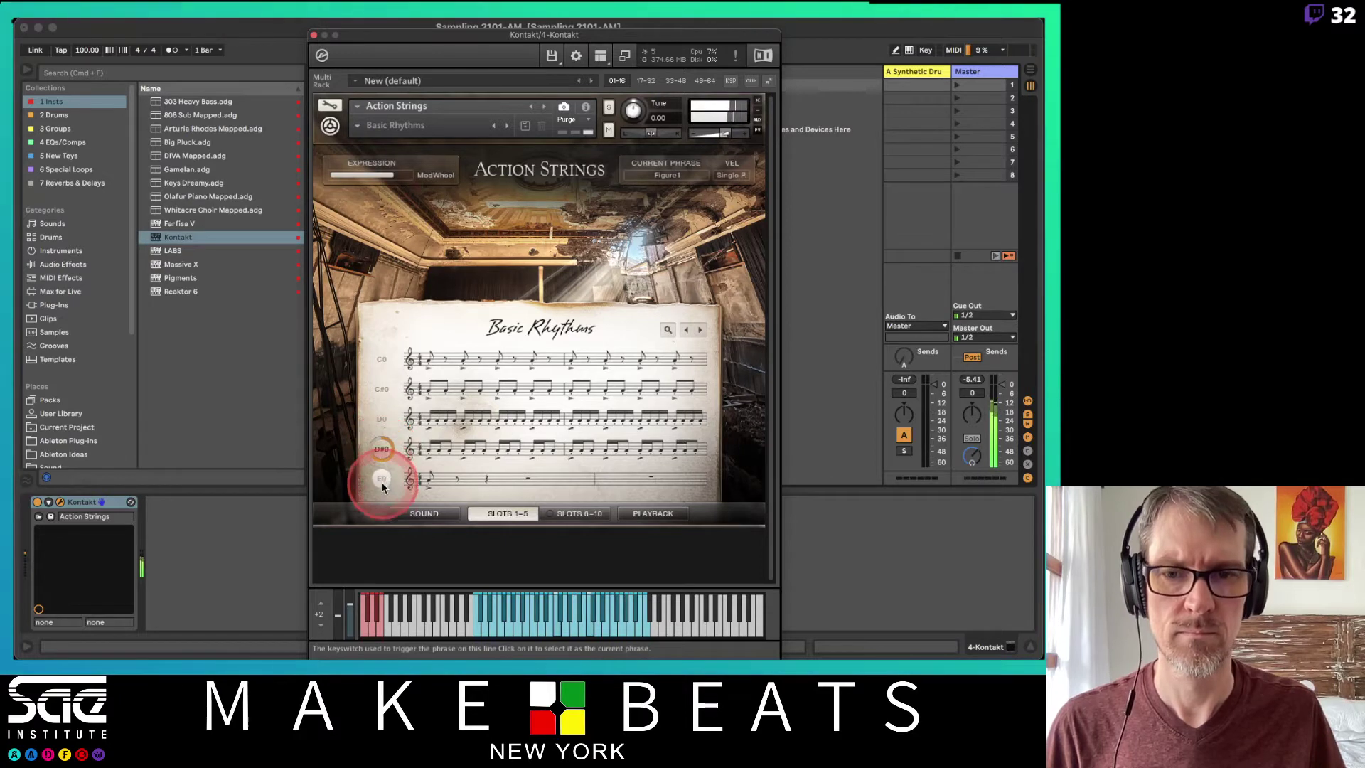
click(383, 389)
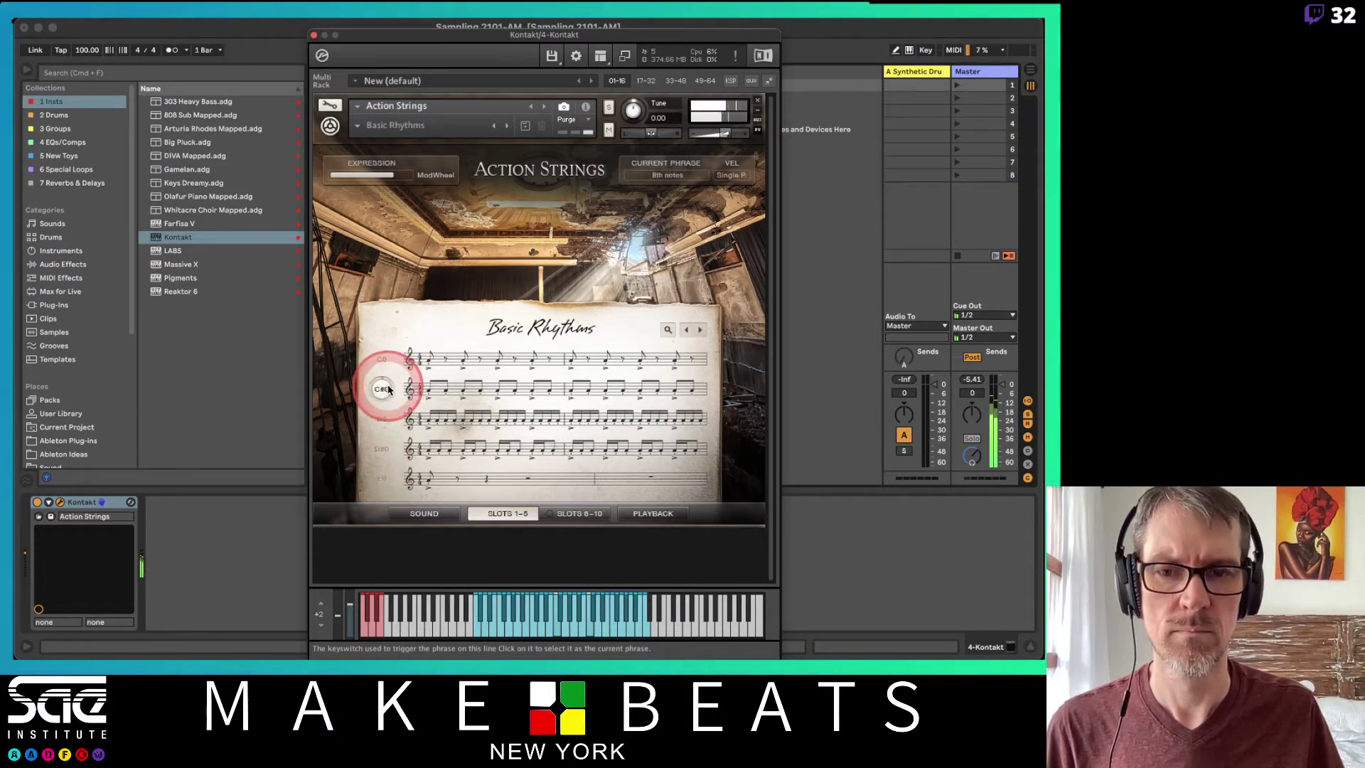
click(381, 359)
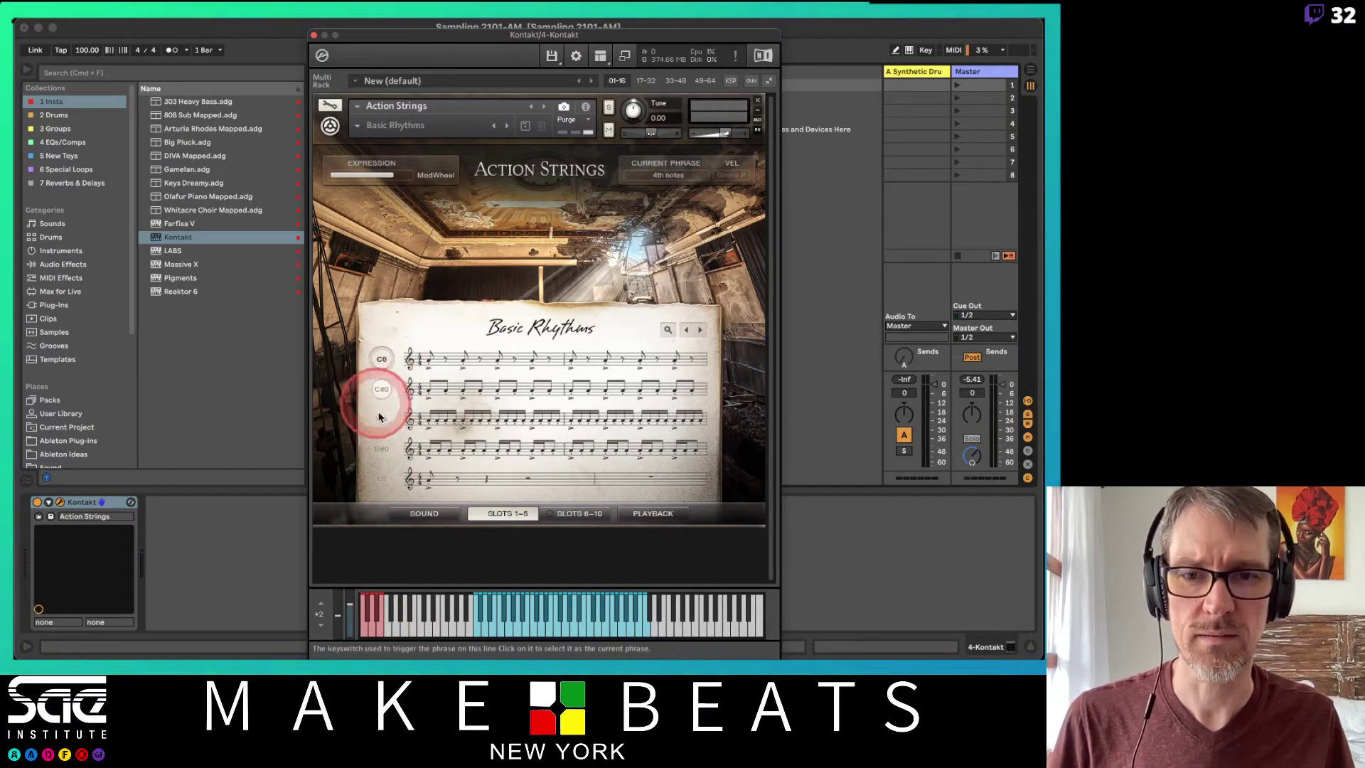
mouse_move(433, 407)
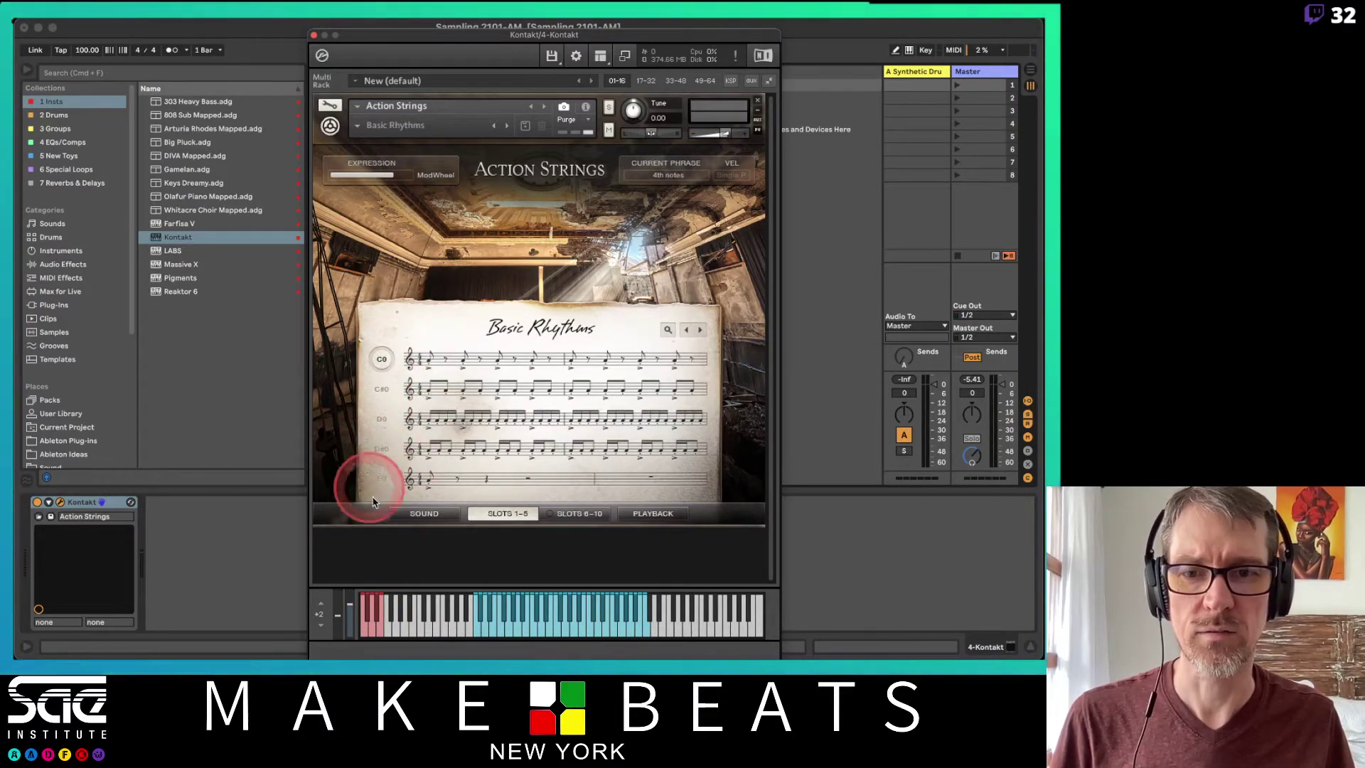
click(366, 633)
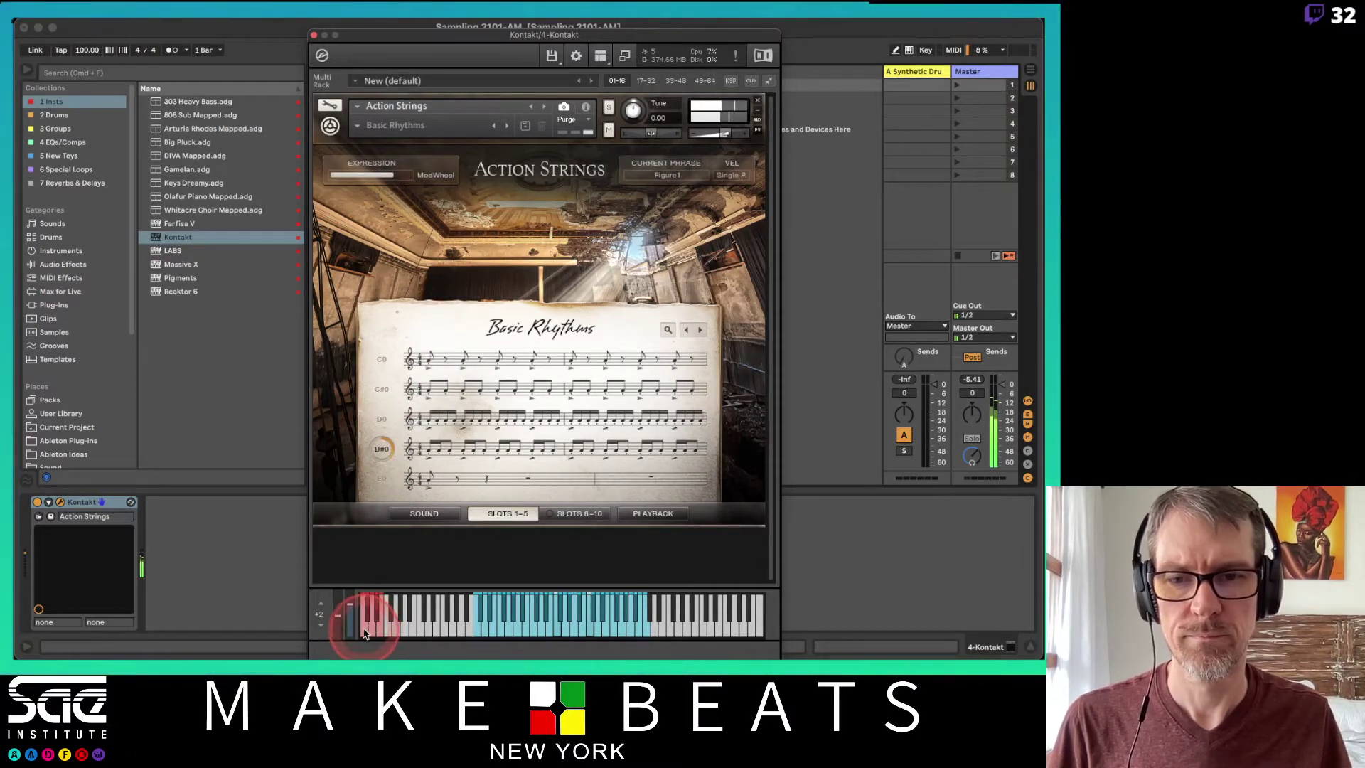
Review Action Strings' Sound settings page and return to Slots 1–5.
click(433, 526)
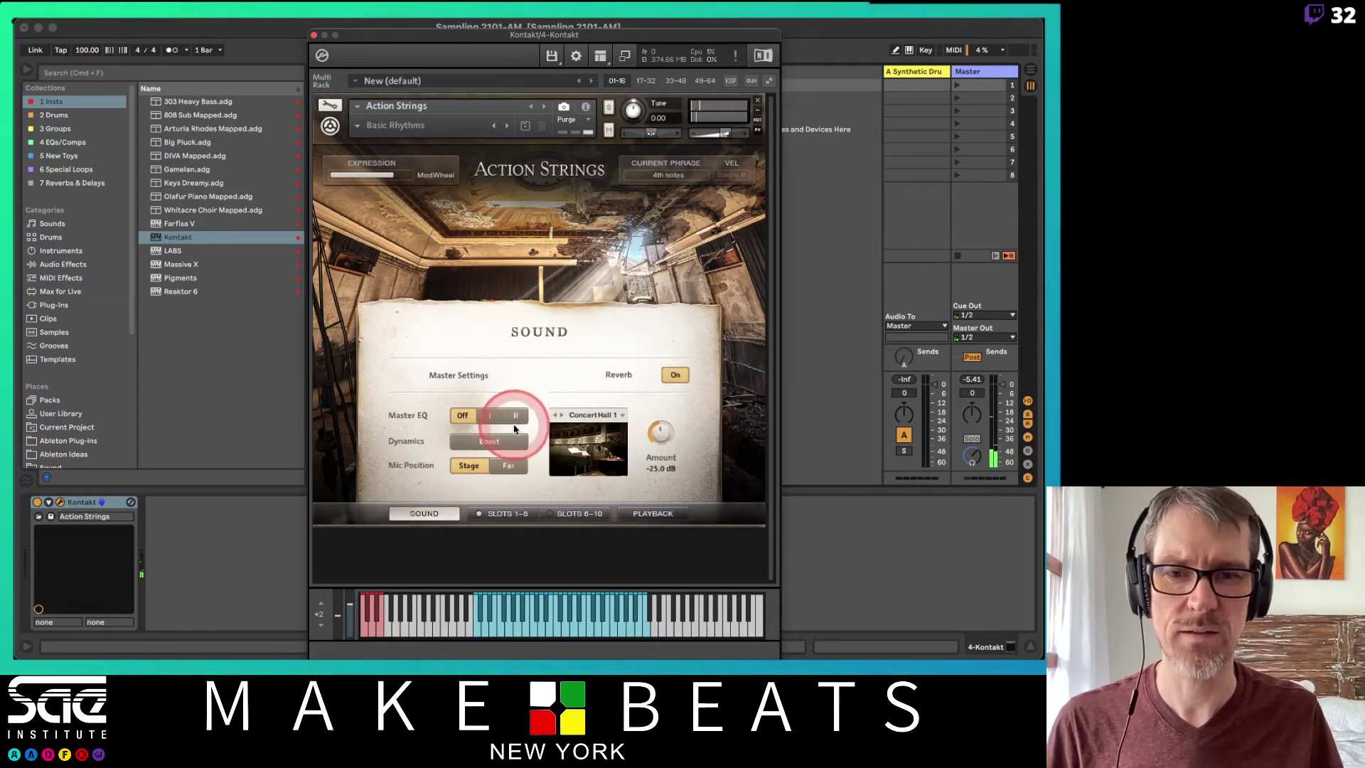
click(508, 518)
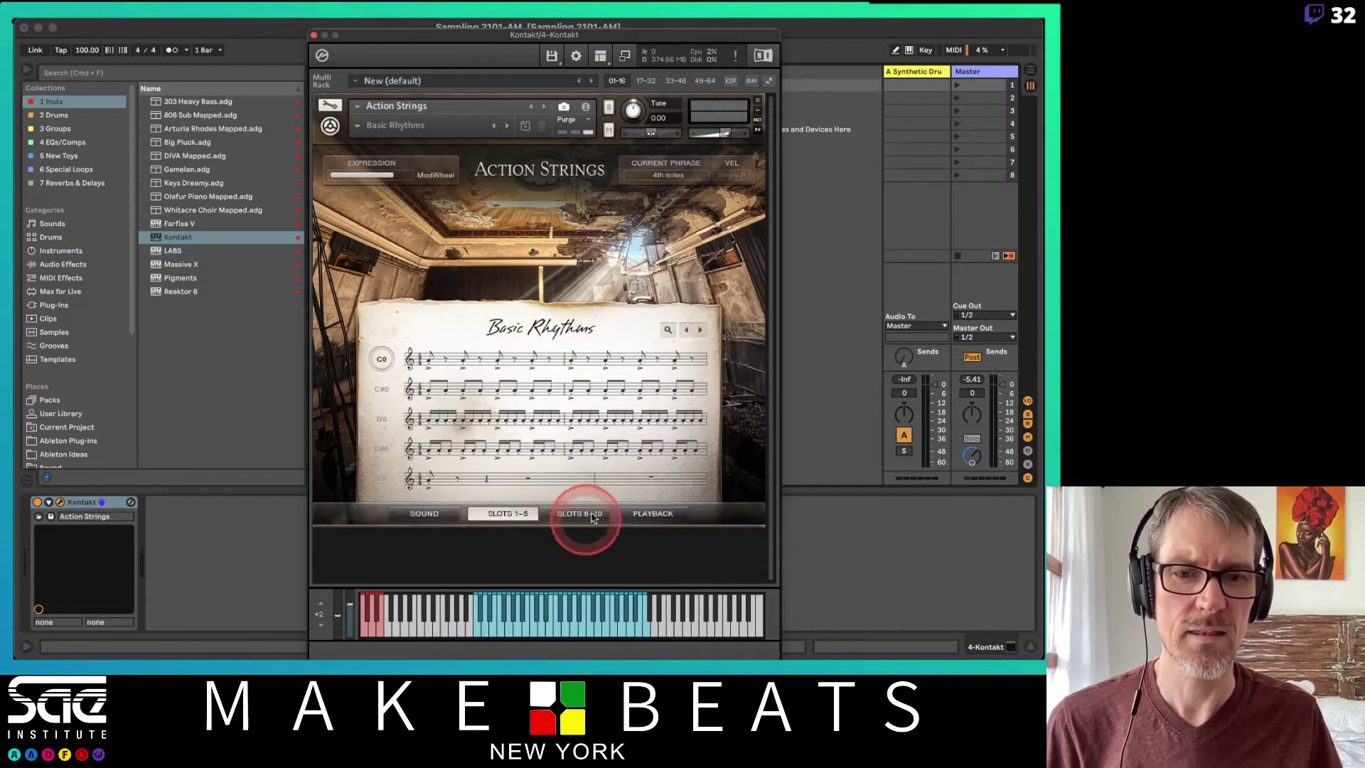
click(507, 522)
click(508, 520)
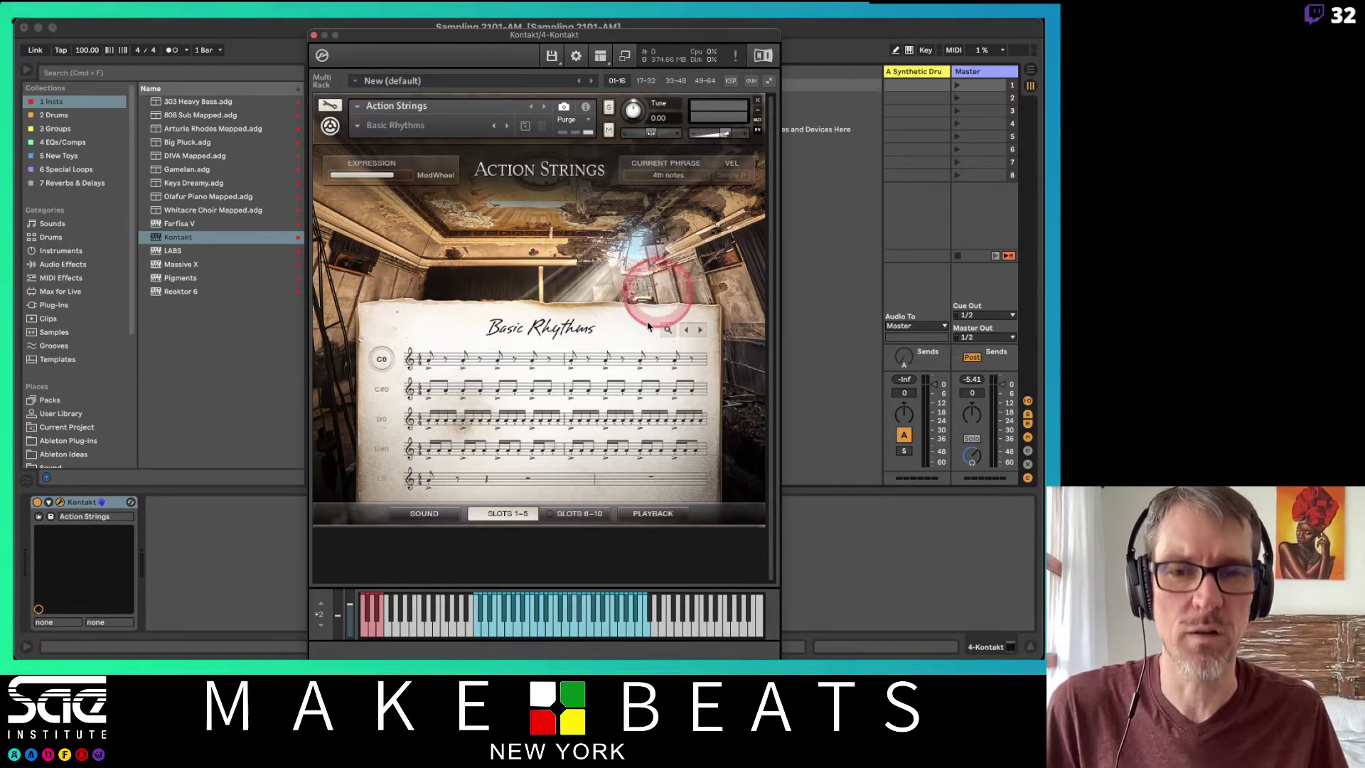
Open Action Strings in edit mode and show its Mapping Editor and Group Editor.
click(329, 108)
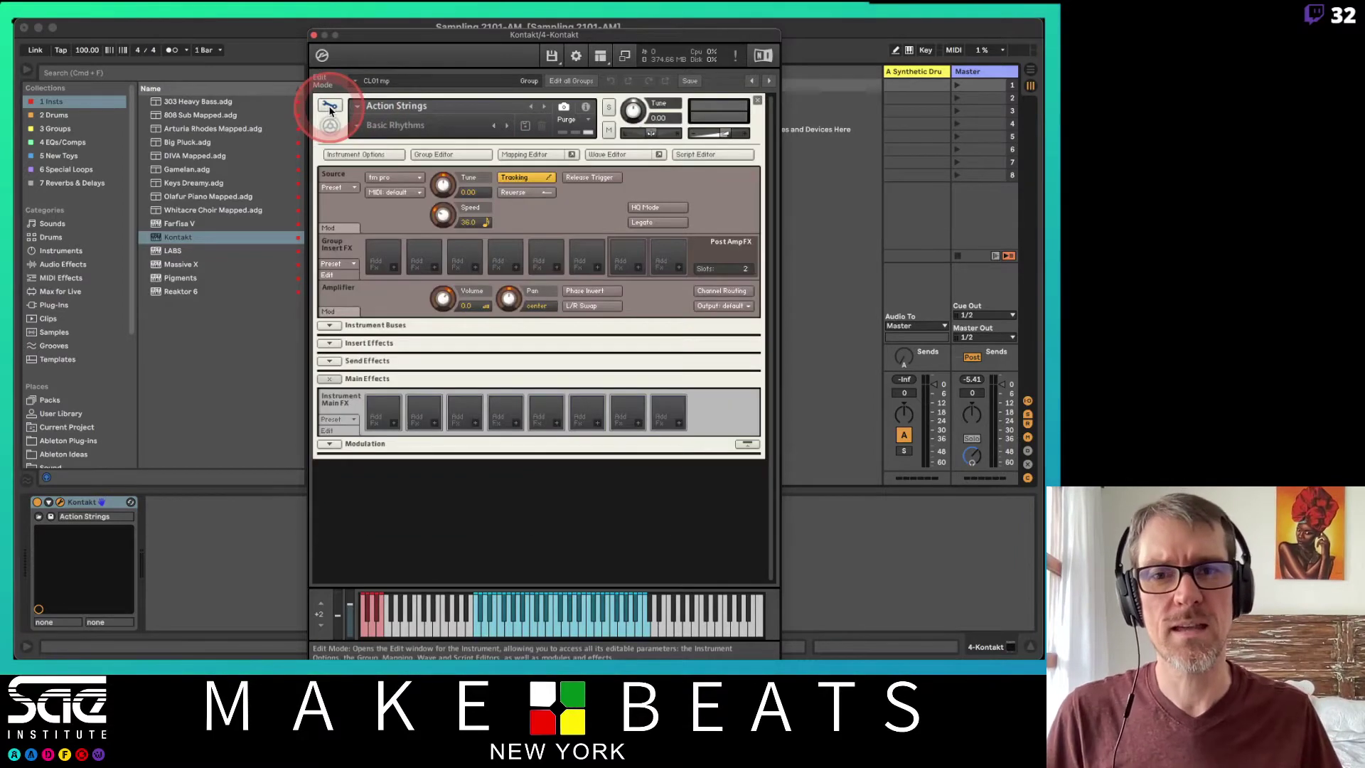
click(523, 155)
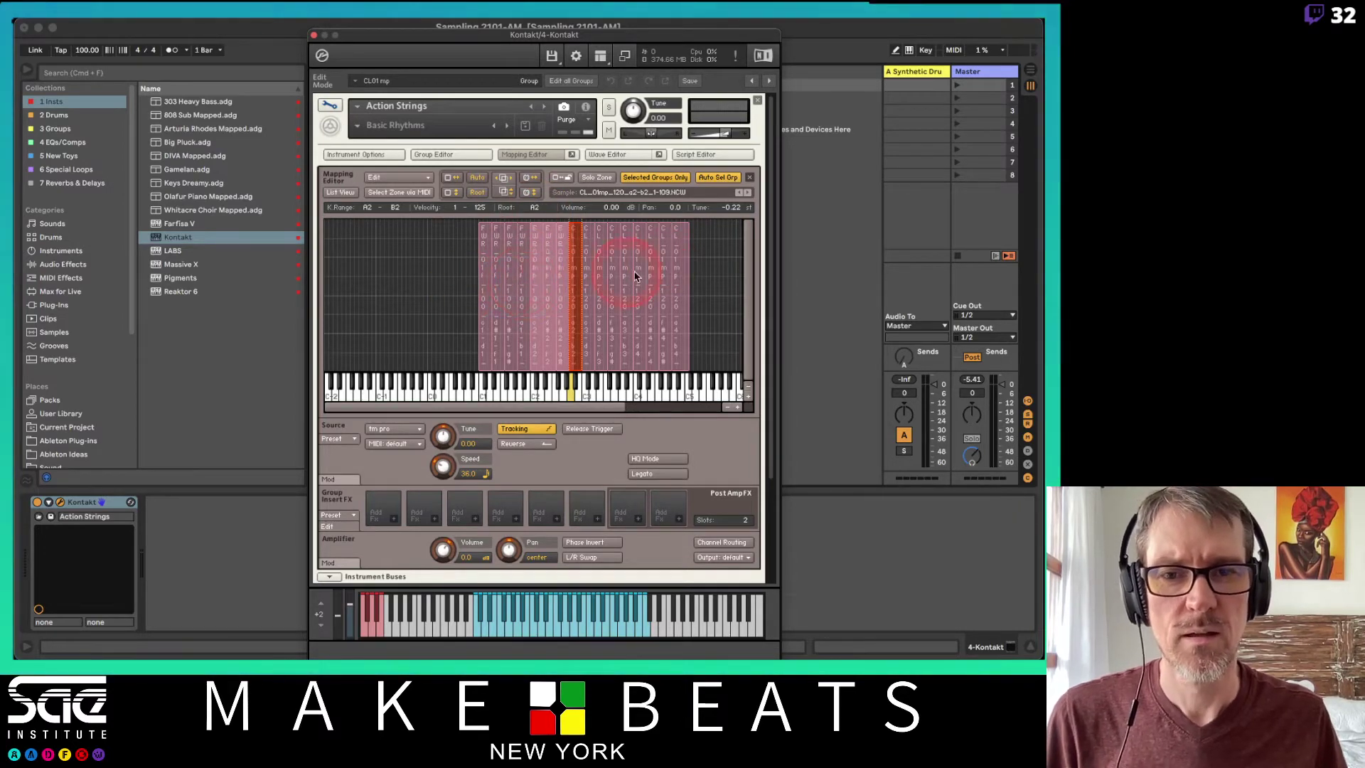
click(476, 155)
Select the groups CL01 f, CL02 mp and CL04 mp in turn to examine their zone mappings.
click(448, 196)
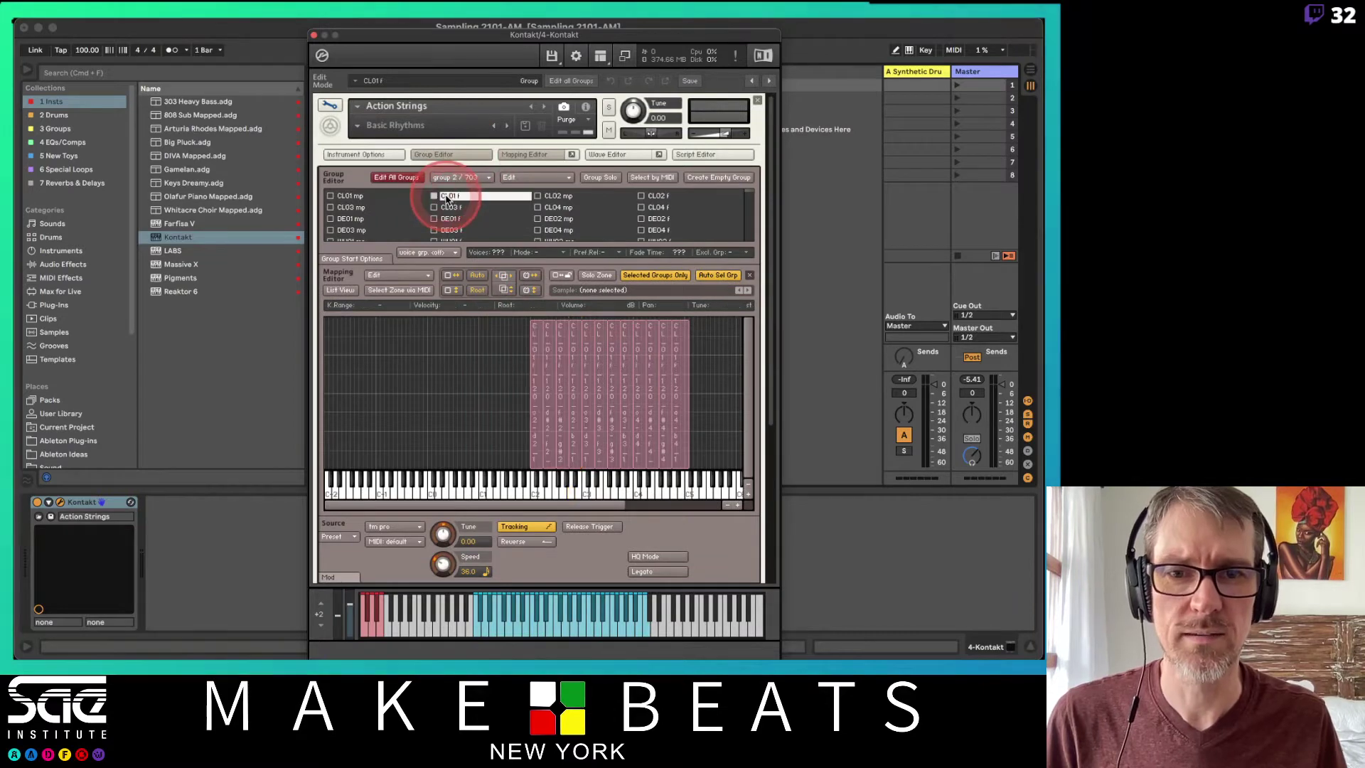
click(560, 196)
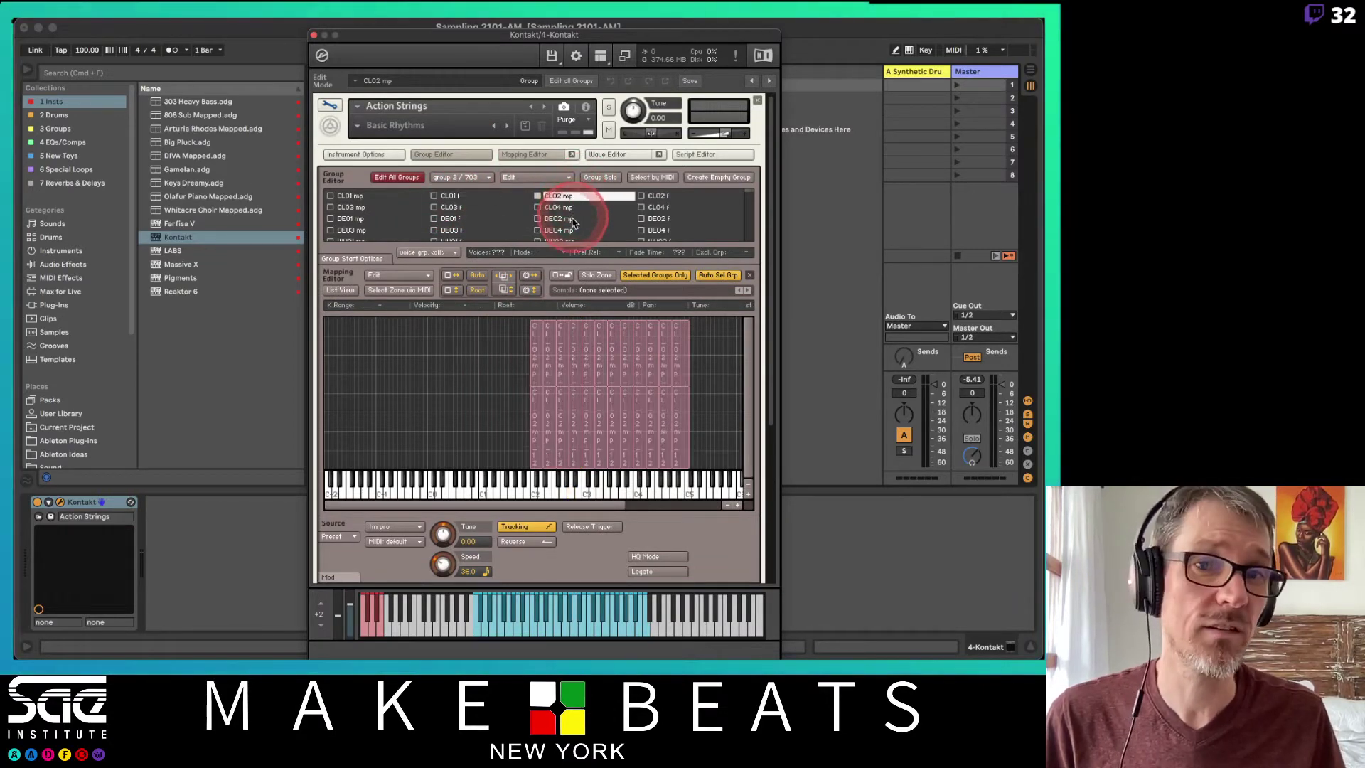
click(558, 207)
scroll(560, 211, down, 3)
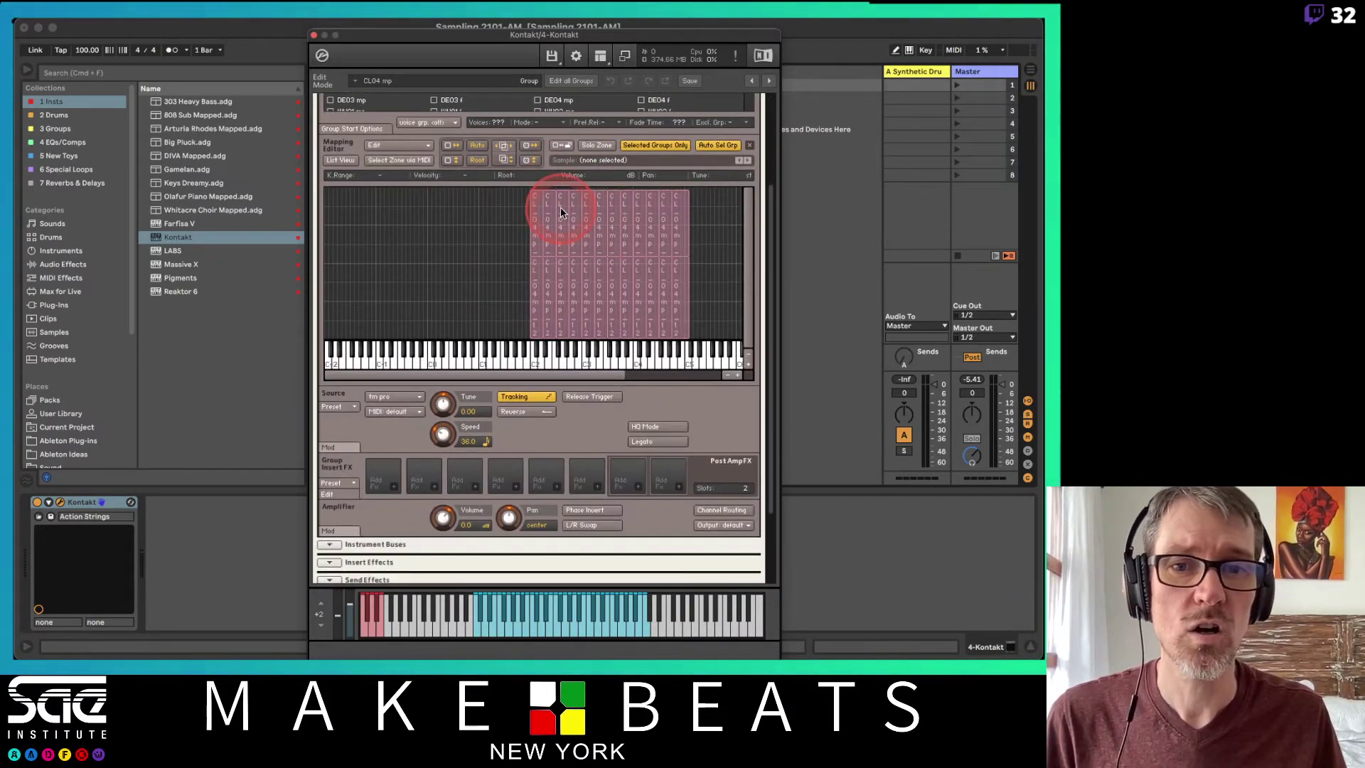
Select the groups RL3_01 mp, RL3_01 f, RL2_01 f, RL3_03 mp and RL3_02 f in turn to examine their zone mappings.
scroll(560, 207, up, 3)
scroll(732, 217, up, 5)
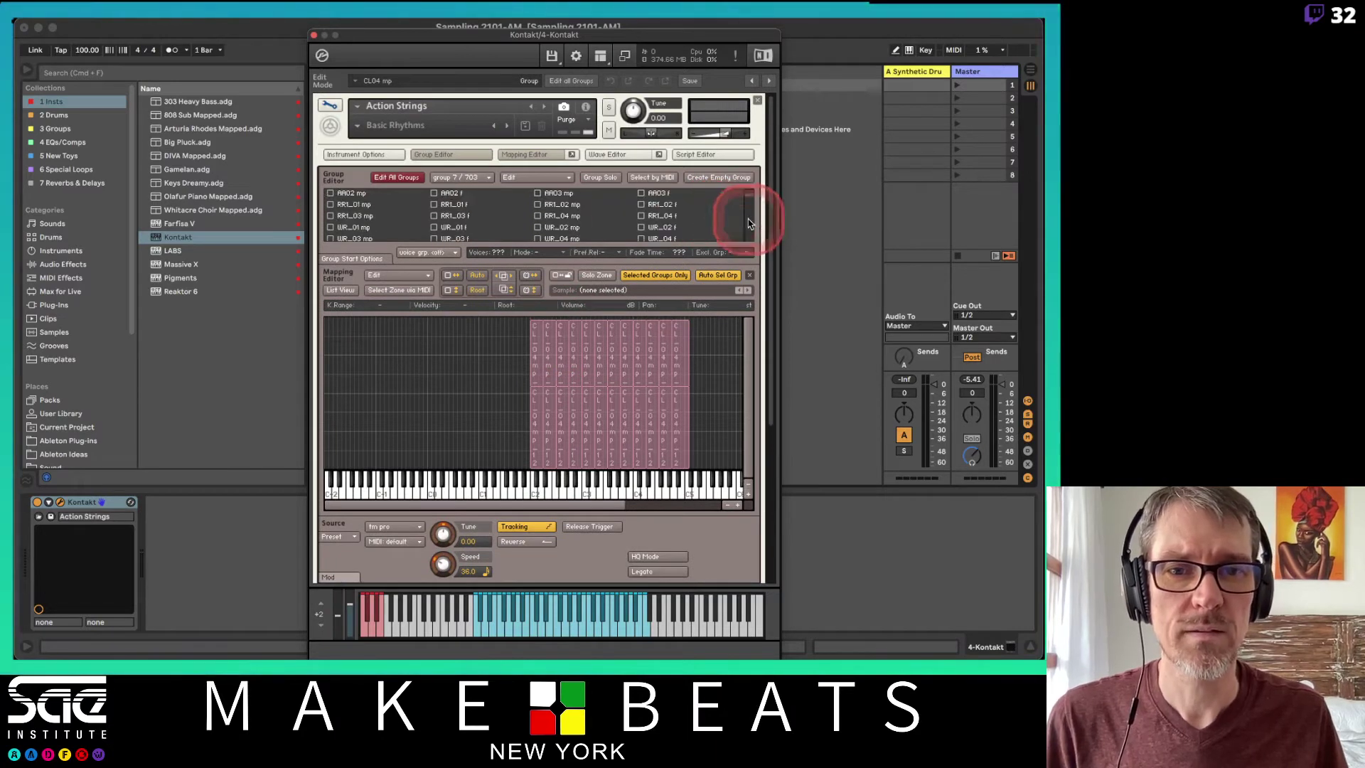
drag(748, 223, 396, 212)
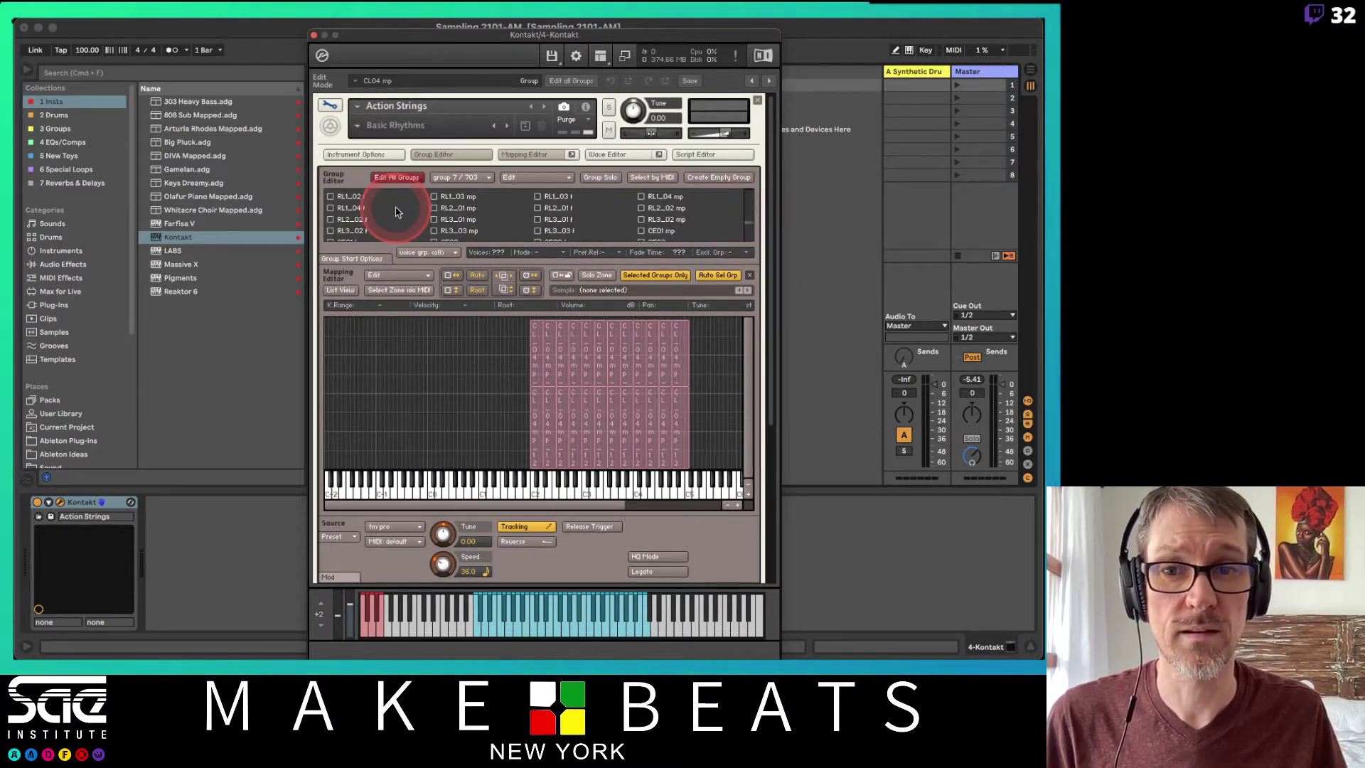
click(454, 219)
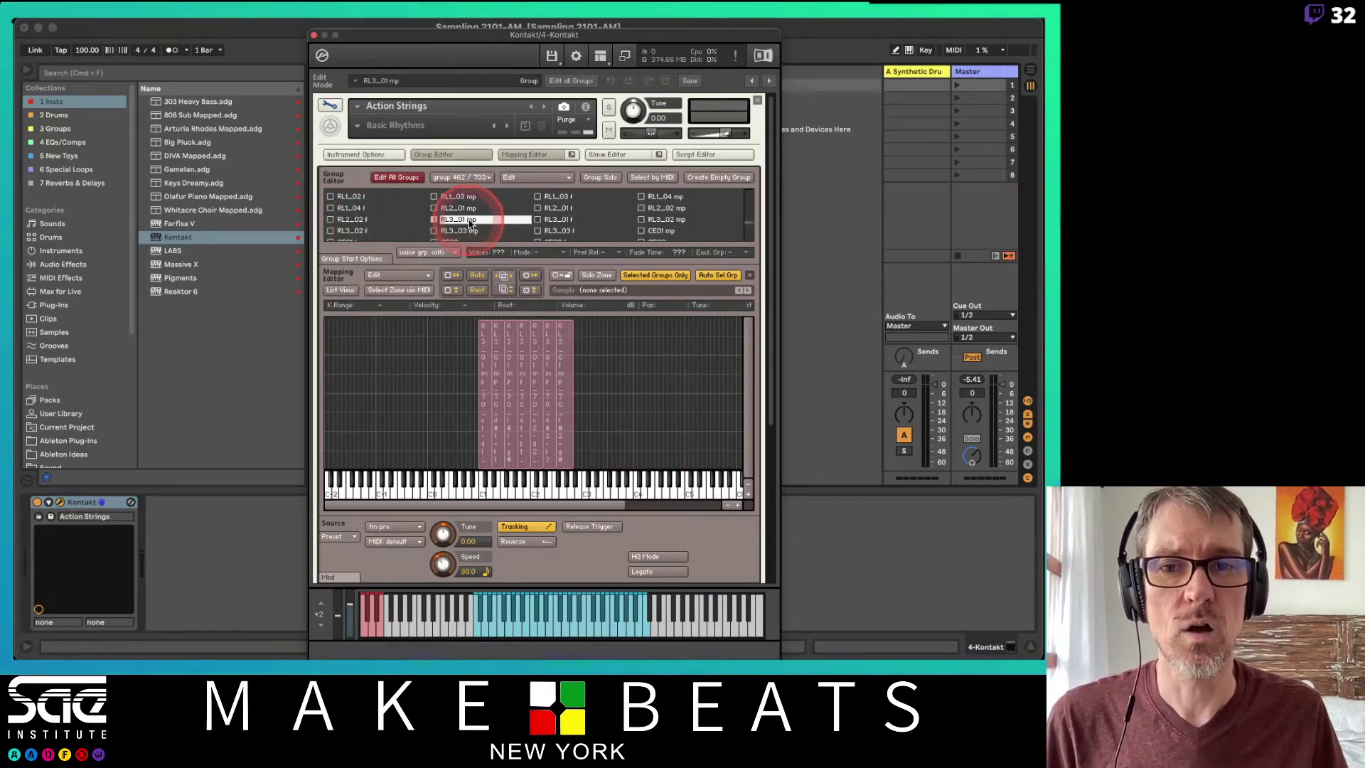
click(557, 219)
click(558, 208)
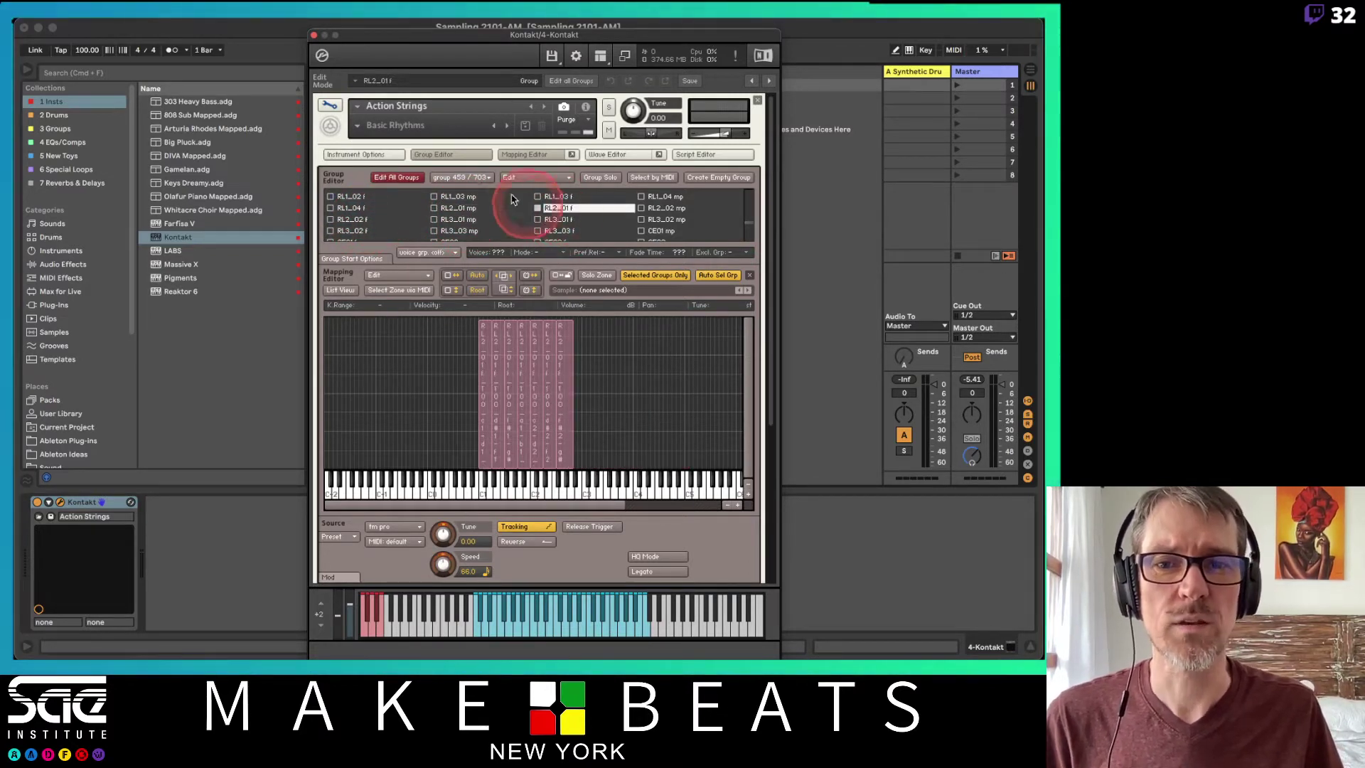
click(455, 230)
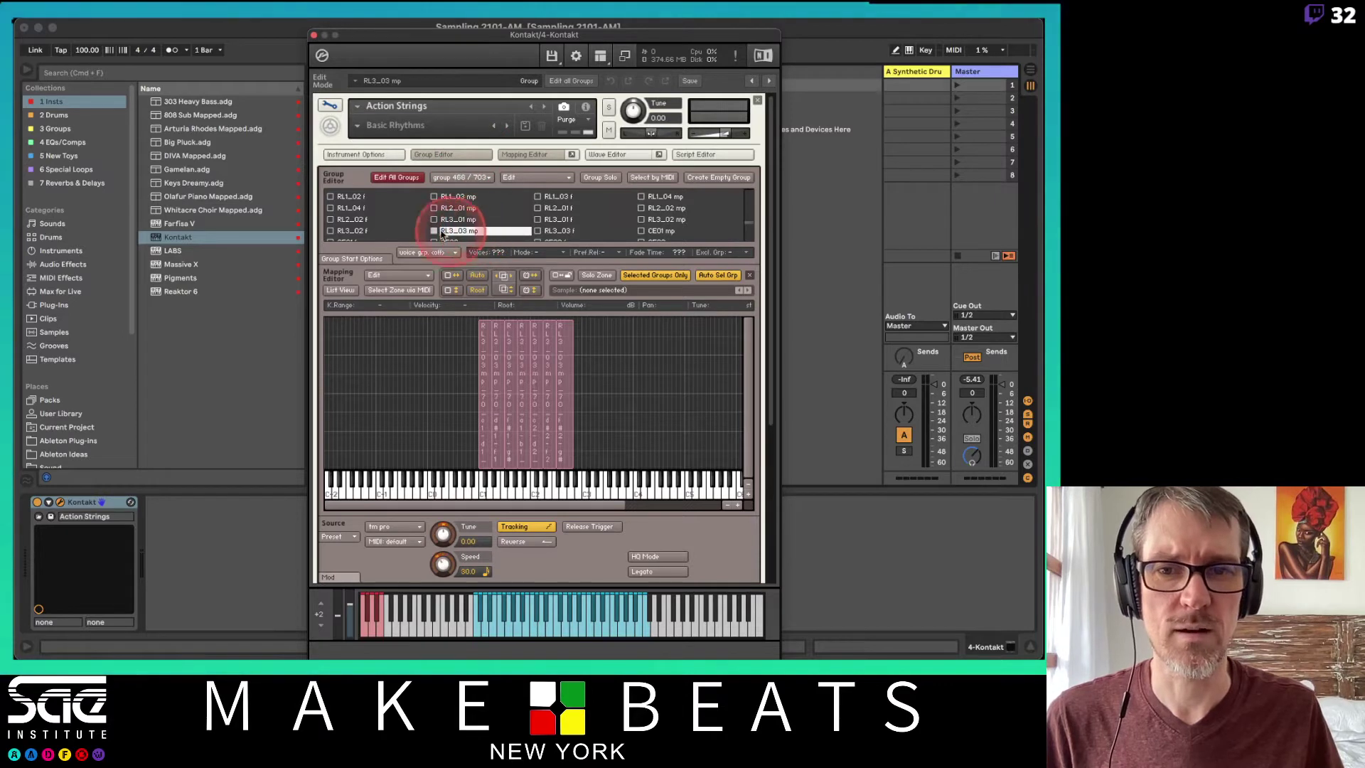
click(351, 231)
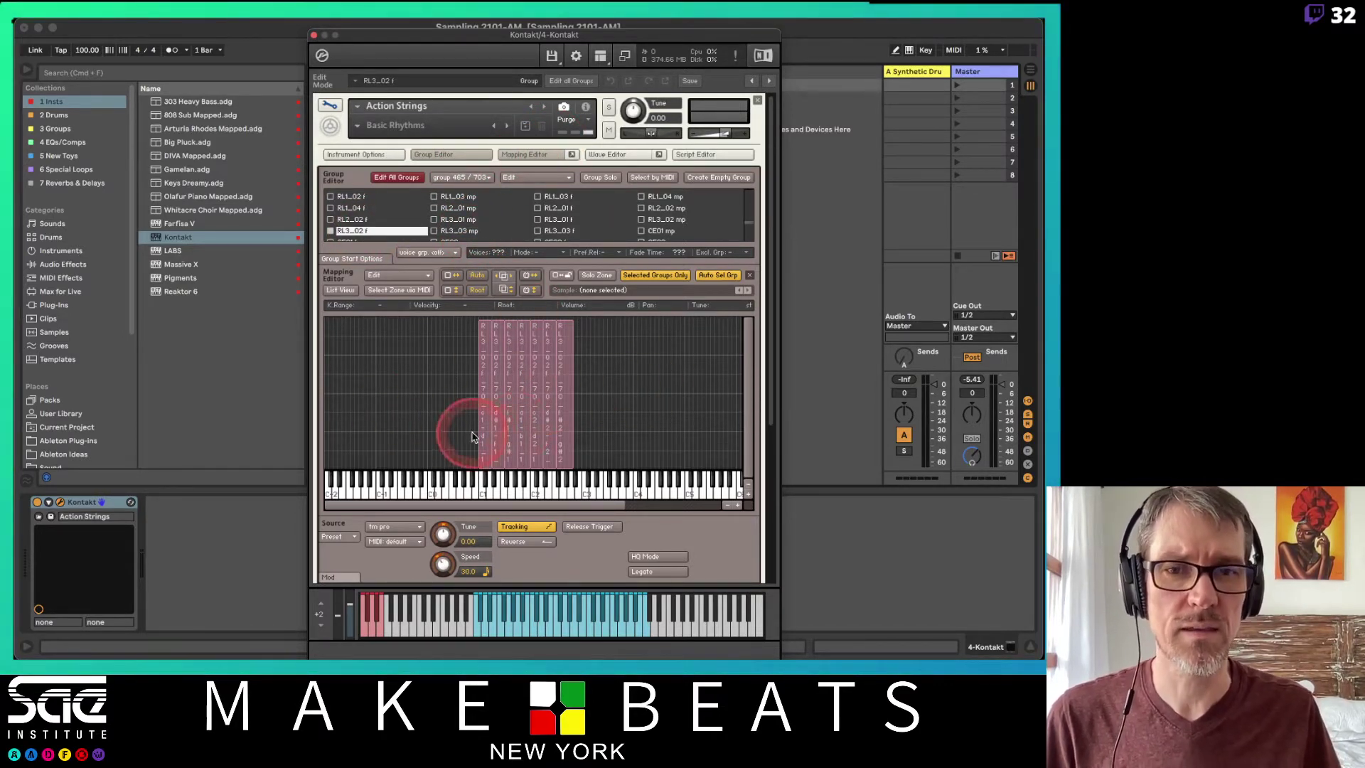
Show the Wave Editor and hide the Group Editor, keeping the Mapping Editor displayed for Action Strings.
click(617, 155)
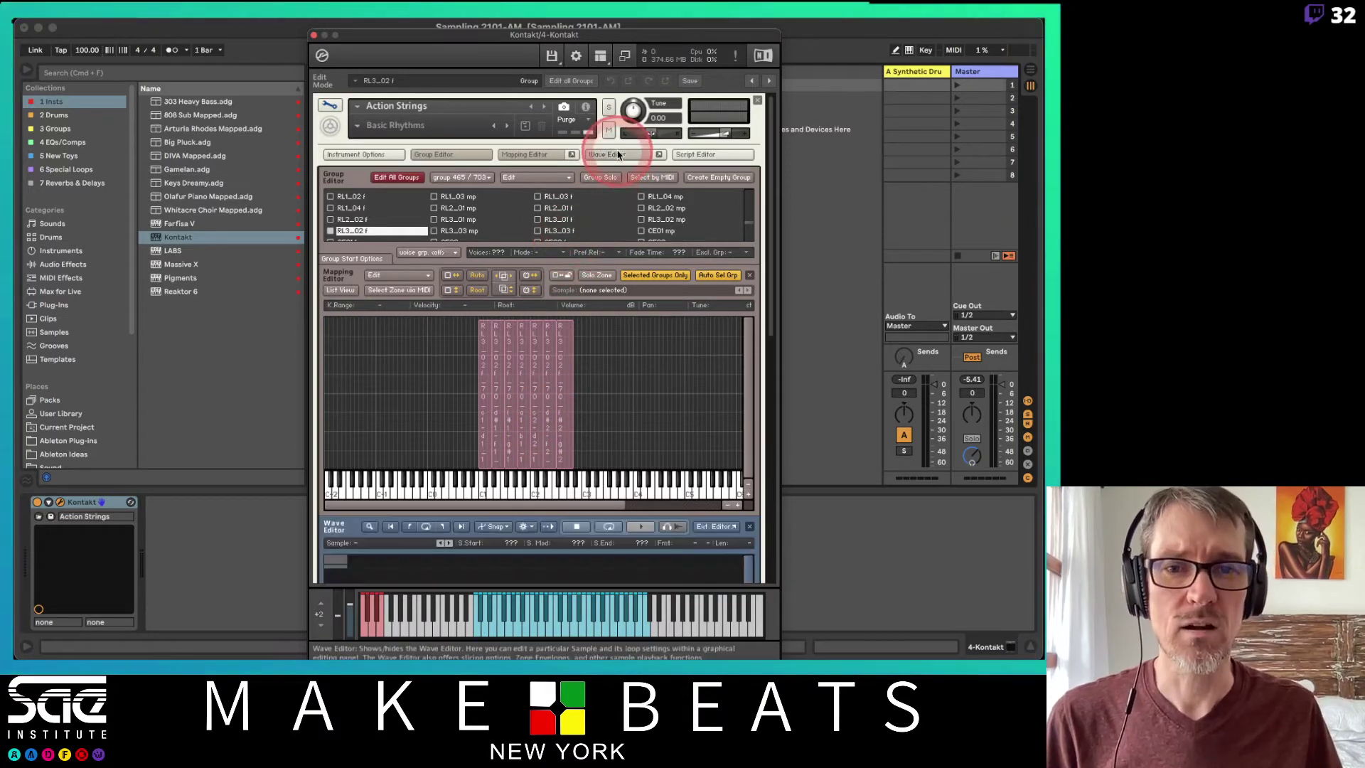
click(526, 154)
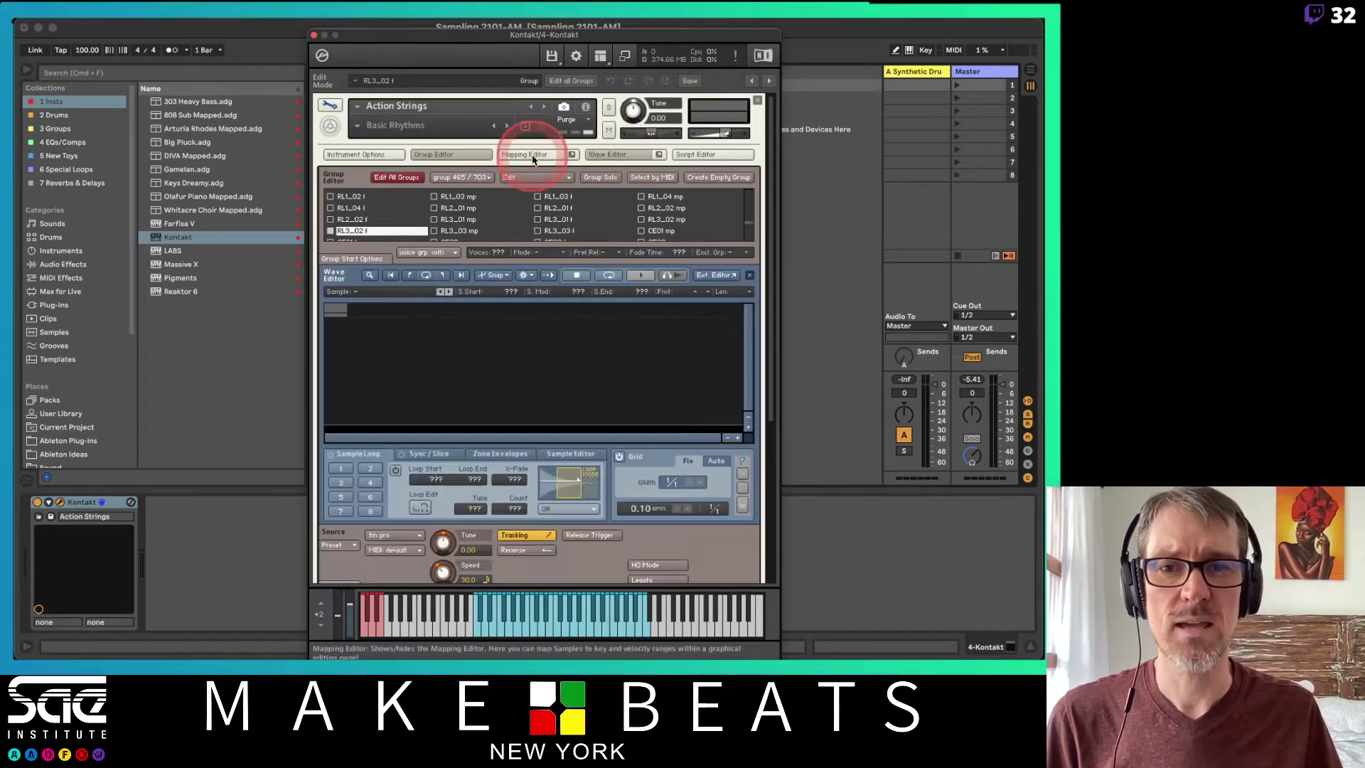
click(469, 157)
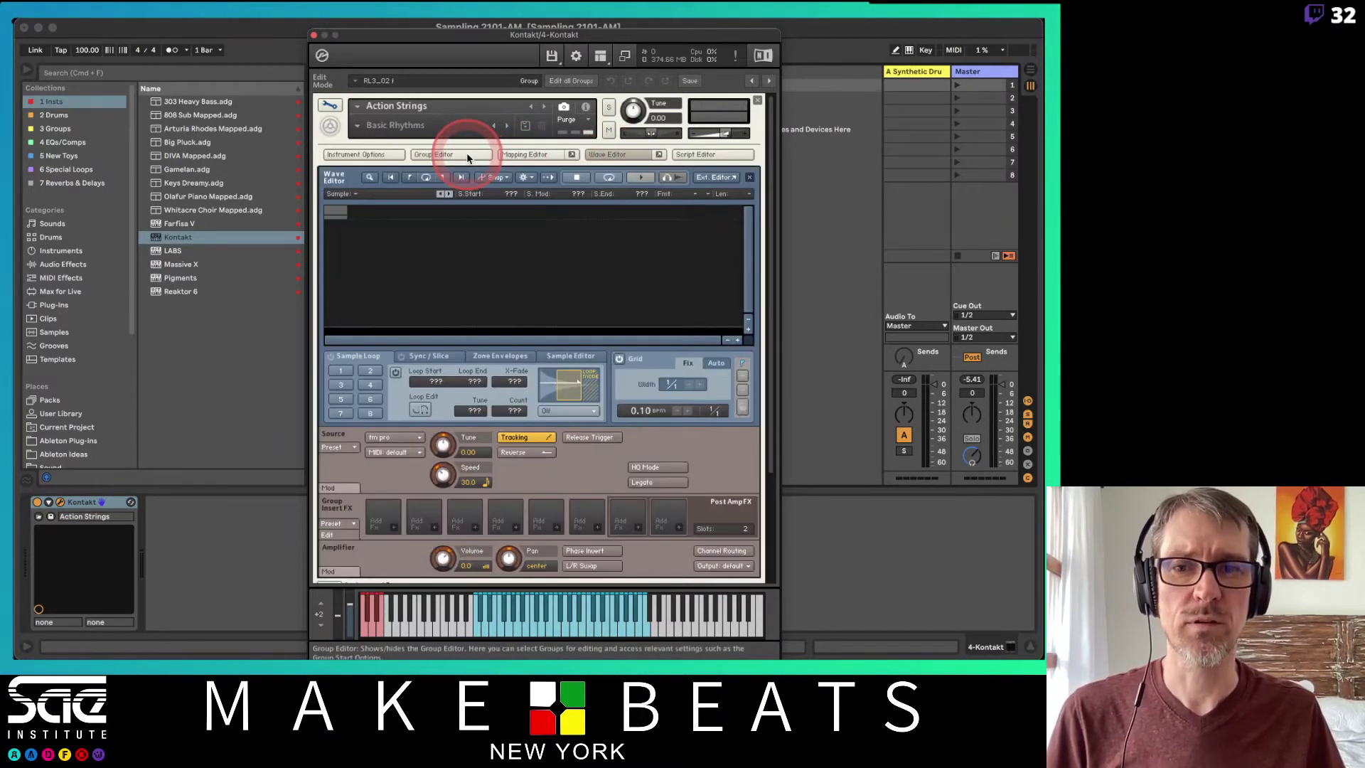
click(547, 152)
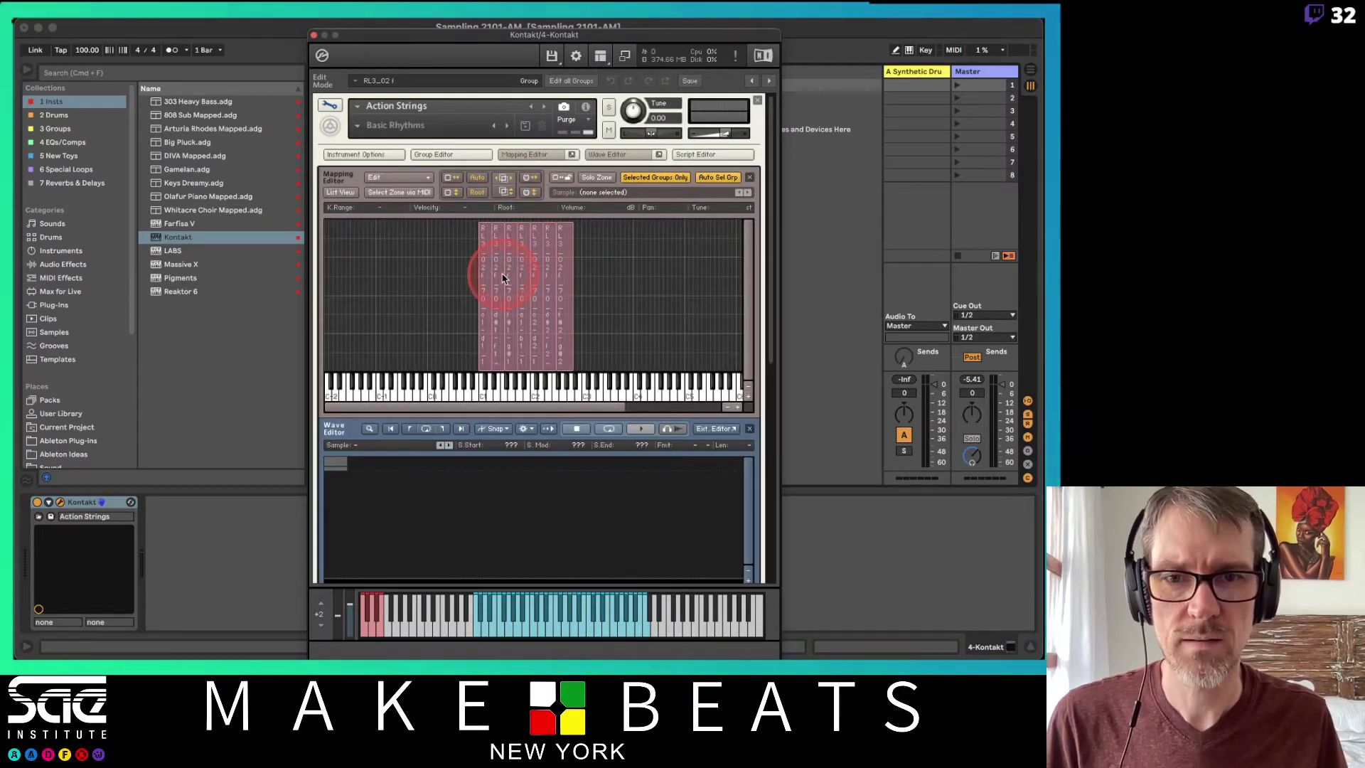
Select the D#1 zone of group RL3_02 f, audition its sample in the Wave Editor and stop playback.
click(502, 278)
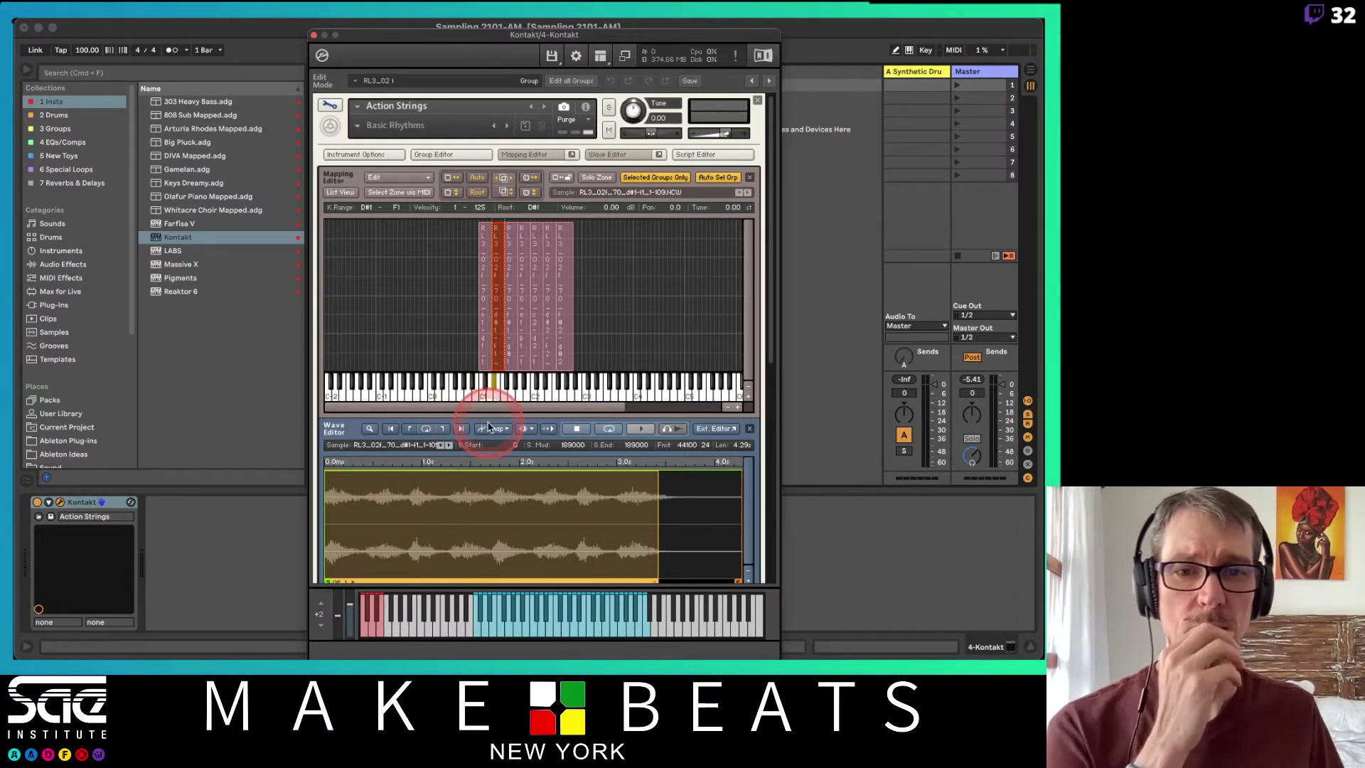
click(641, 428)
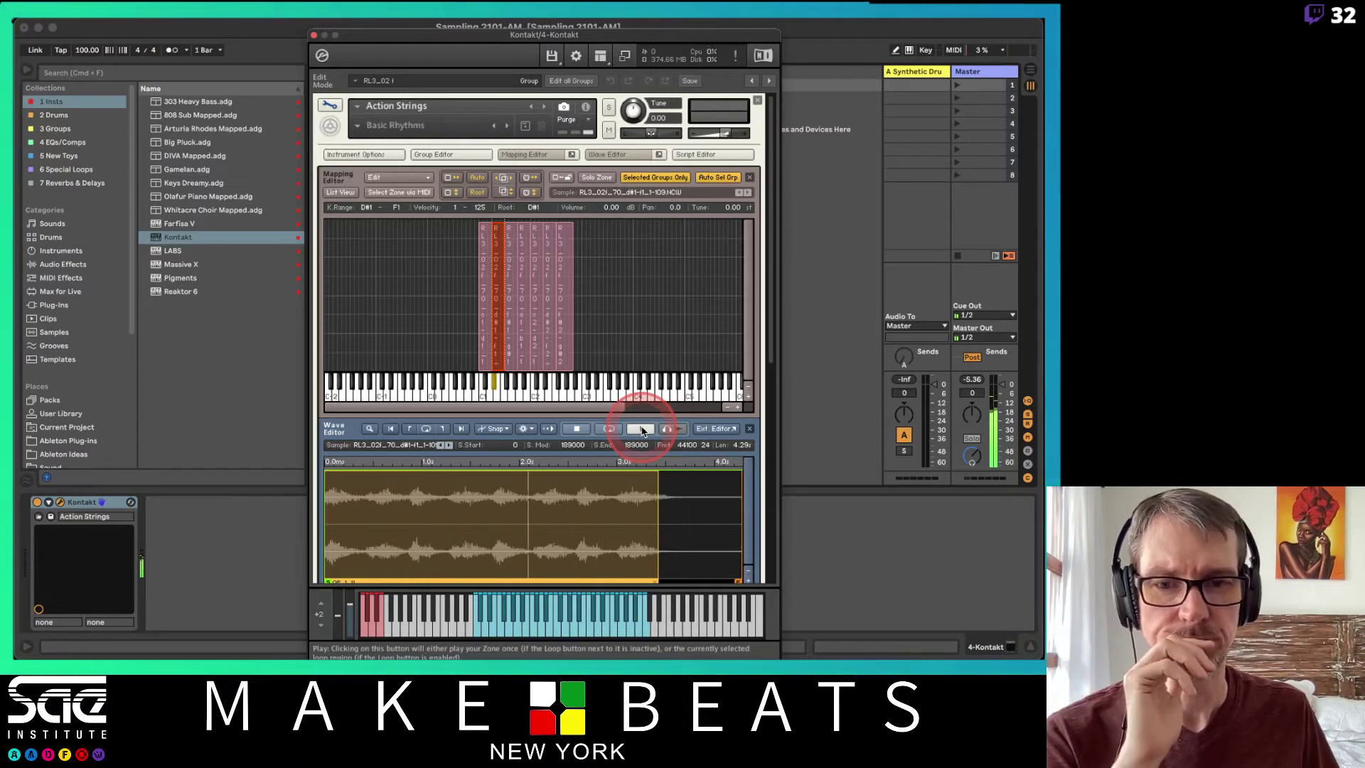
click(579, 431)
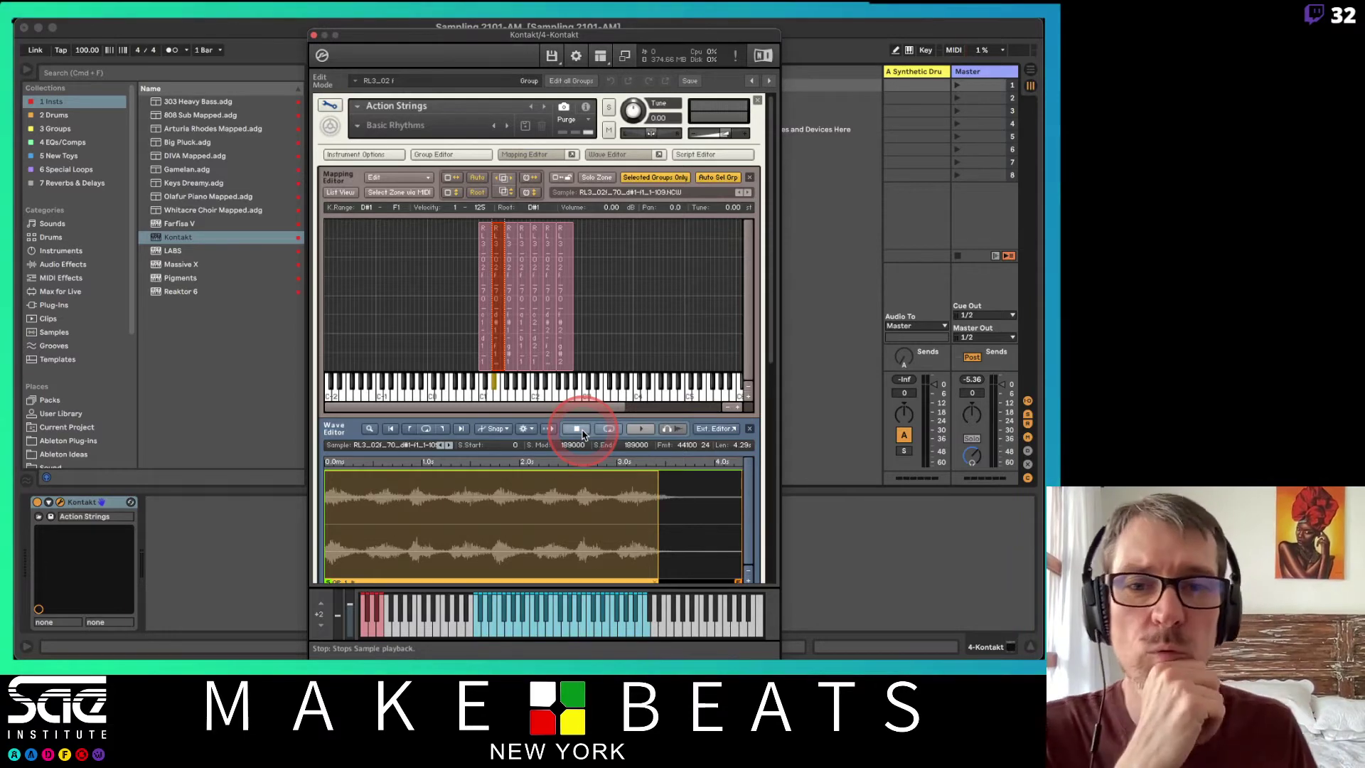
Close the Action Strings plug-in window, record-arm the 3 Kontakt track and open its Kontakt instrument.
click(317, 37)
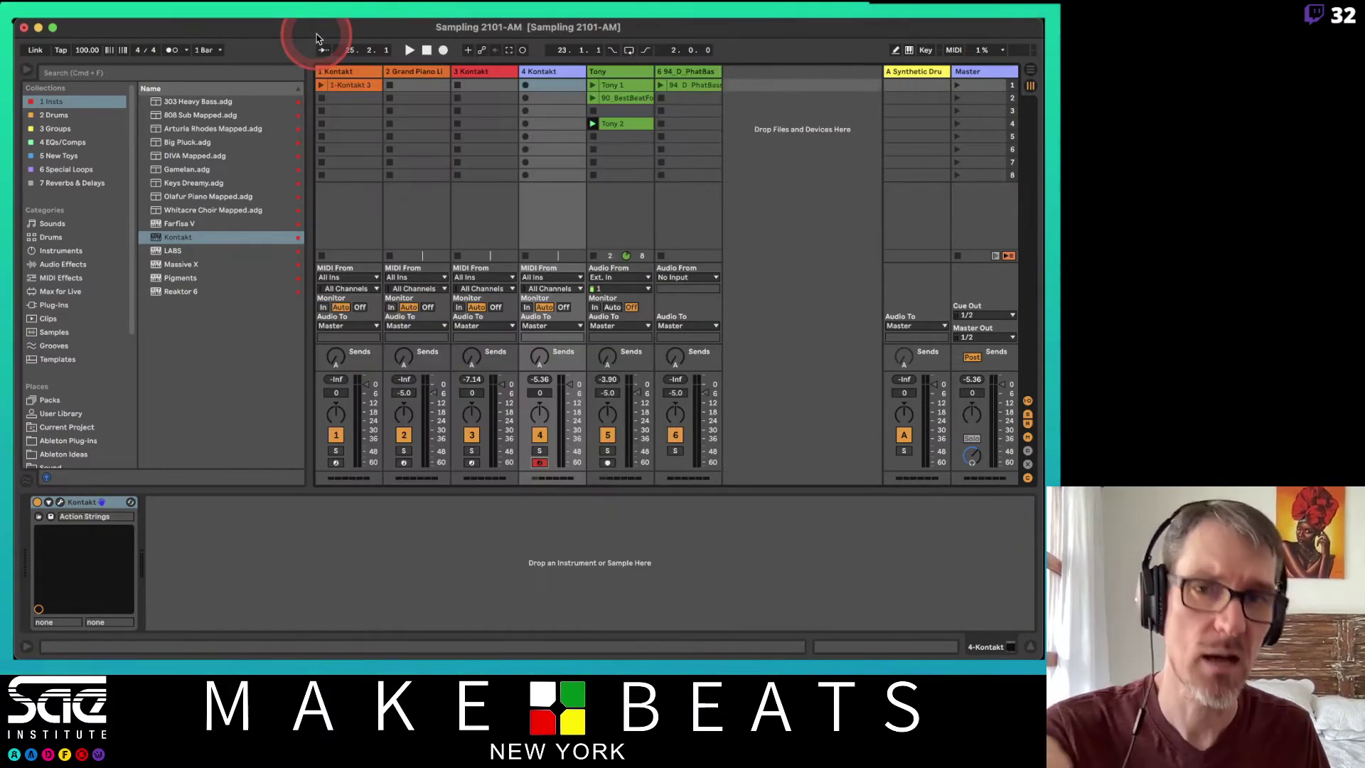
click(465, 71)
click(471, 462)
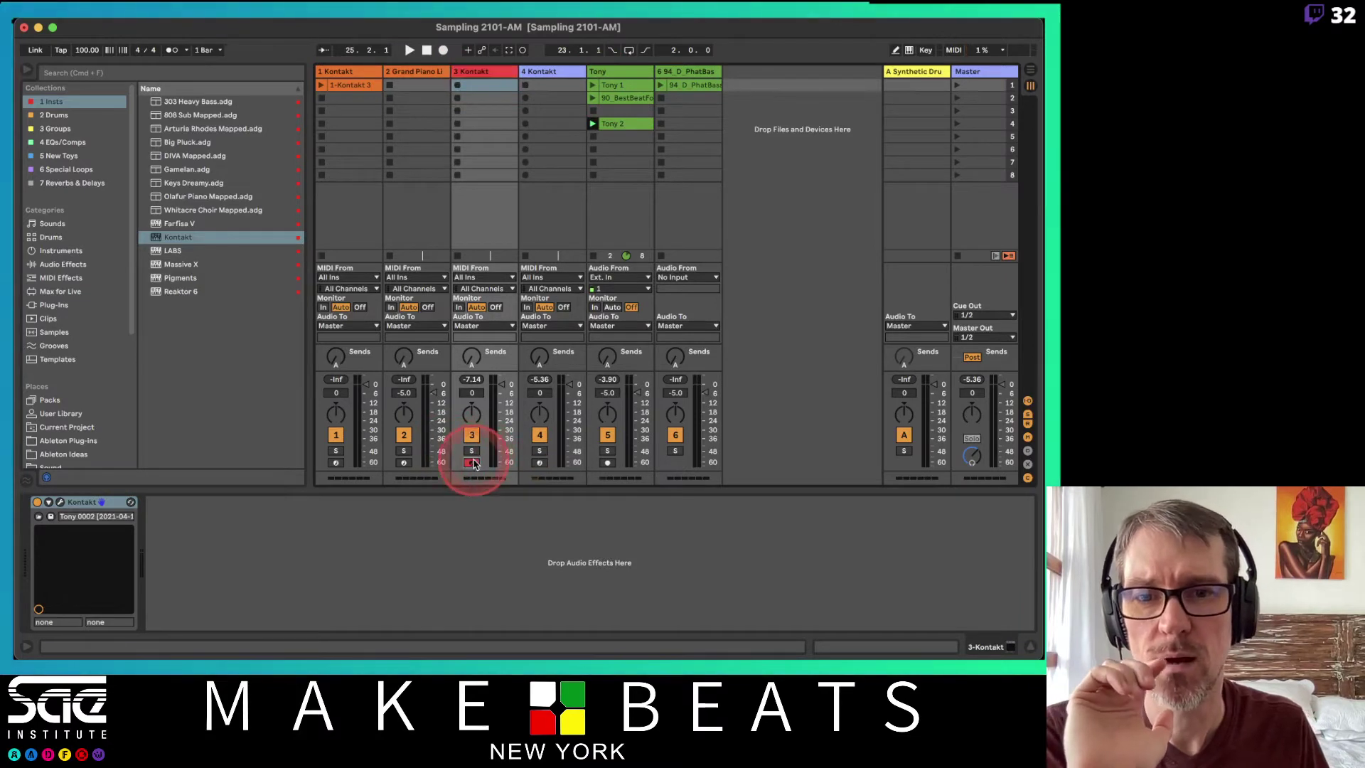
click(479, 88)
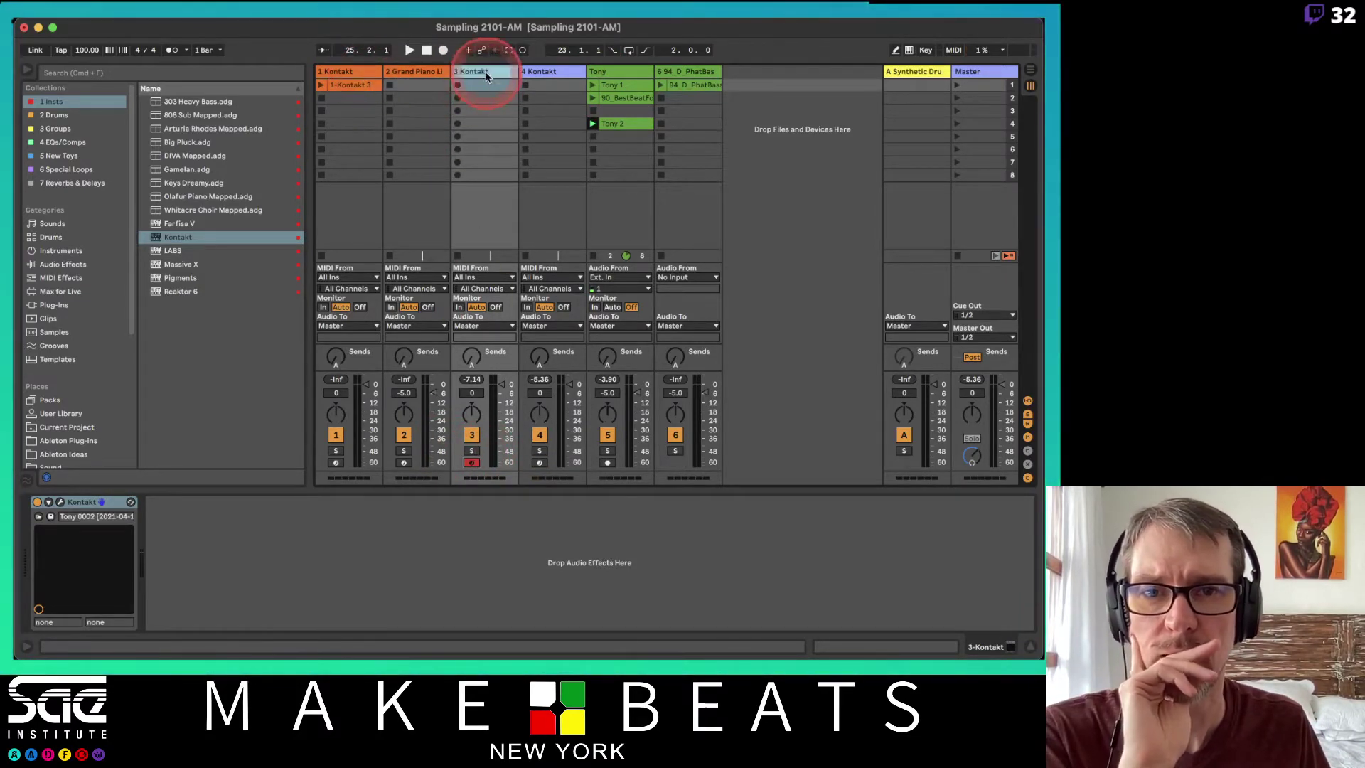
click(61, 503)
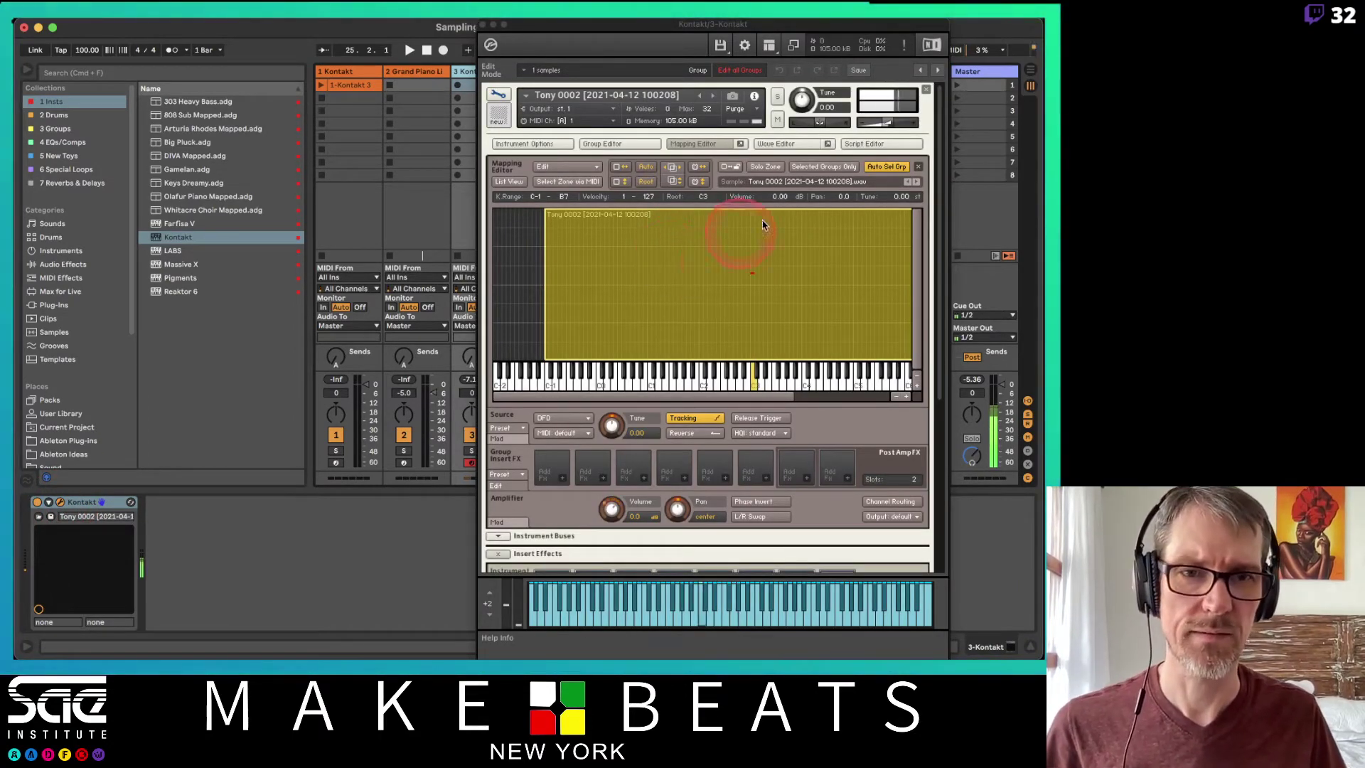
Show the Wave Editor for the single-sample instrument and examine its waveform, start and end markers, and loop region.
click(772, 143)
click(708, 551)
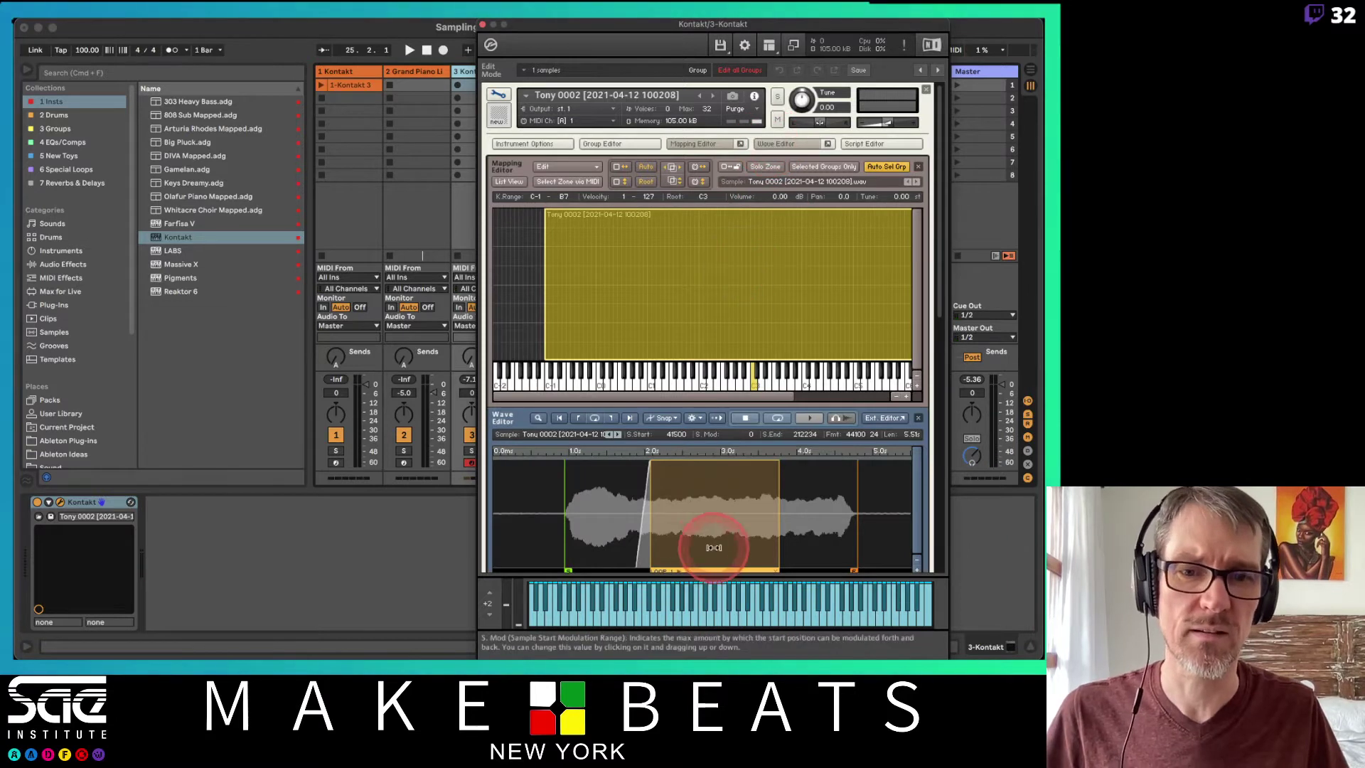
click(581, 553)
drag(581, 553, 601, 385)
click(851, 325)
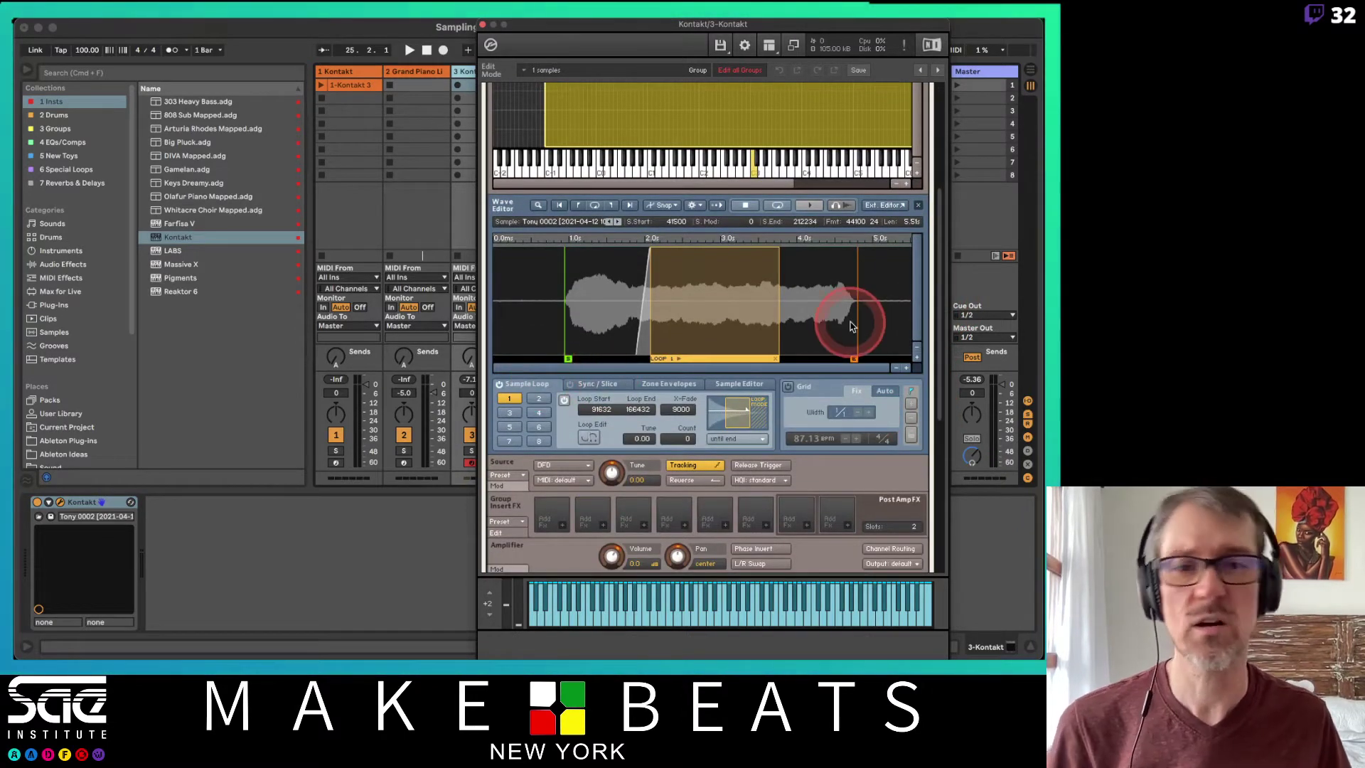
mouse_move(852, 325)
mouse_down()
mouse_move(729, 321)
mouse_move(793, 294)
mouse_move(639, 292)
mouse_move(701, 278)
mouse_up()
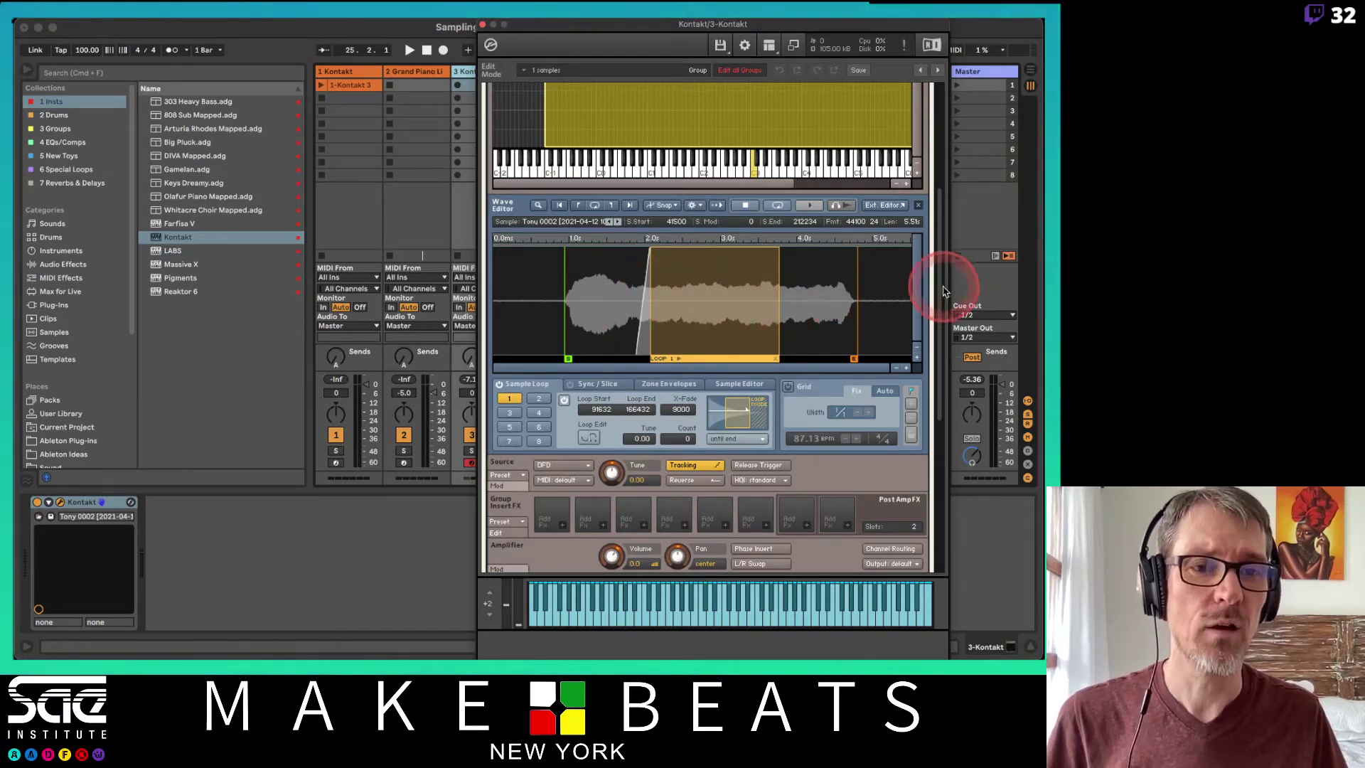
Hide the Mapping Editor and Wave Editor and inspect the Source section's playback mode.
drag(941, 297, 937, 196)
click(620, 303)
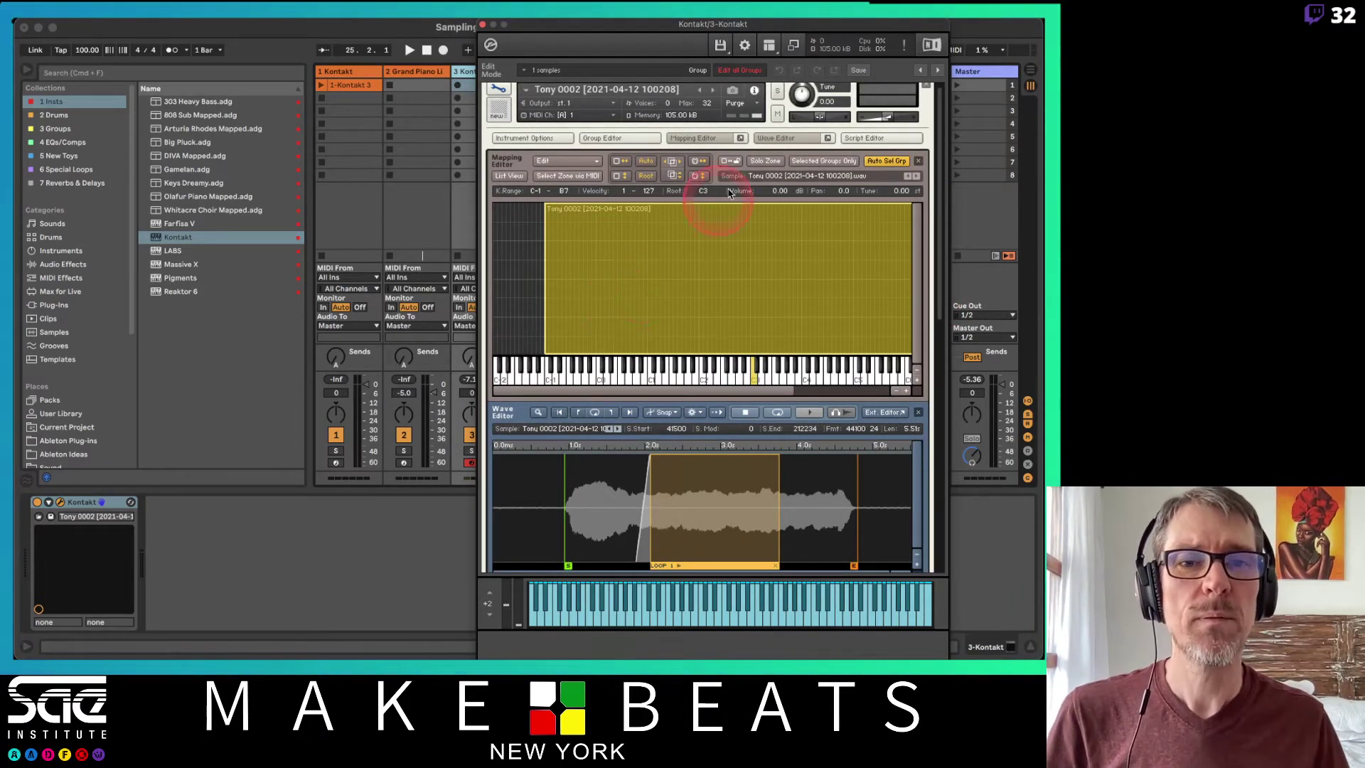
click(718, 138)
click(779, 138)
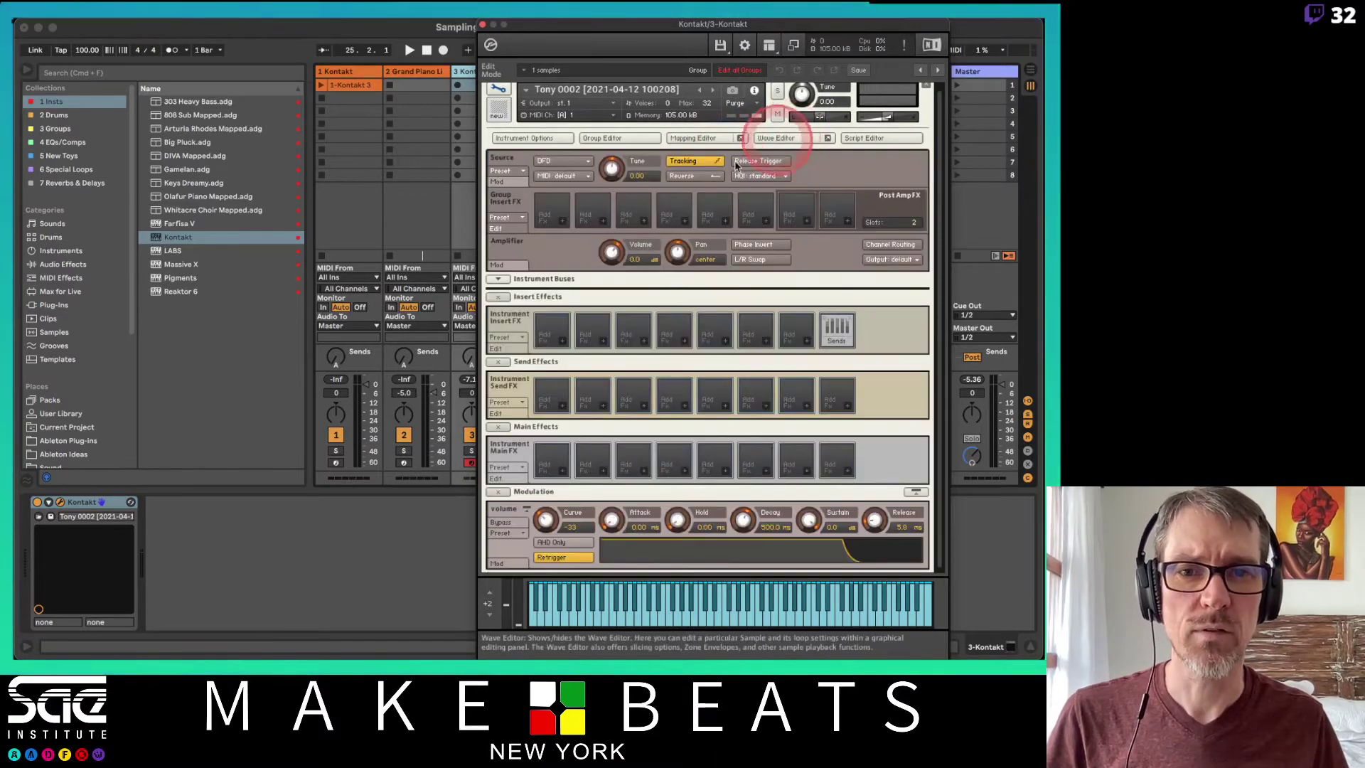
click(555, 161)
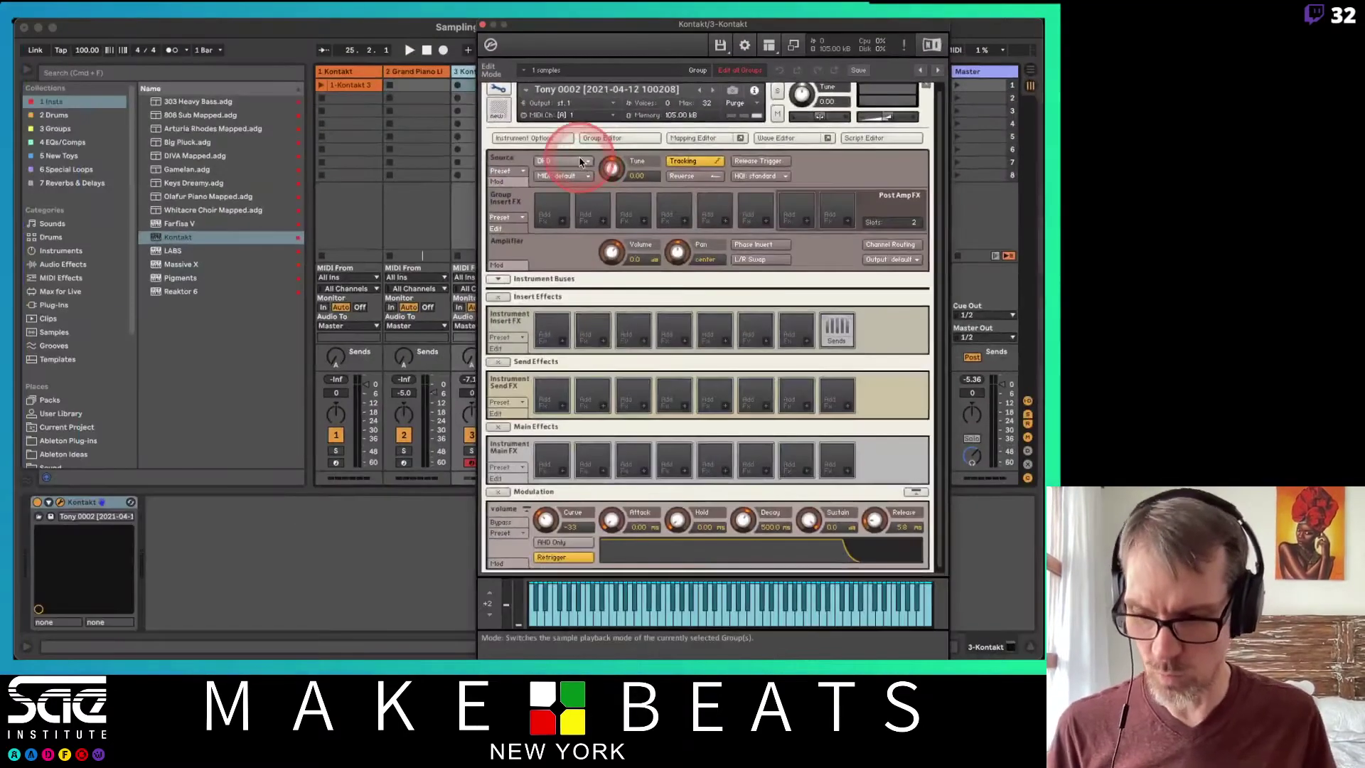
Switch to 37 Sampling Introduction.pdf, read its Sampler Engine and DFD pages, and return to Kontakt.
key(super+Tab)
key(super+Tab)
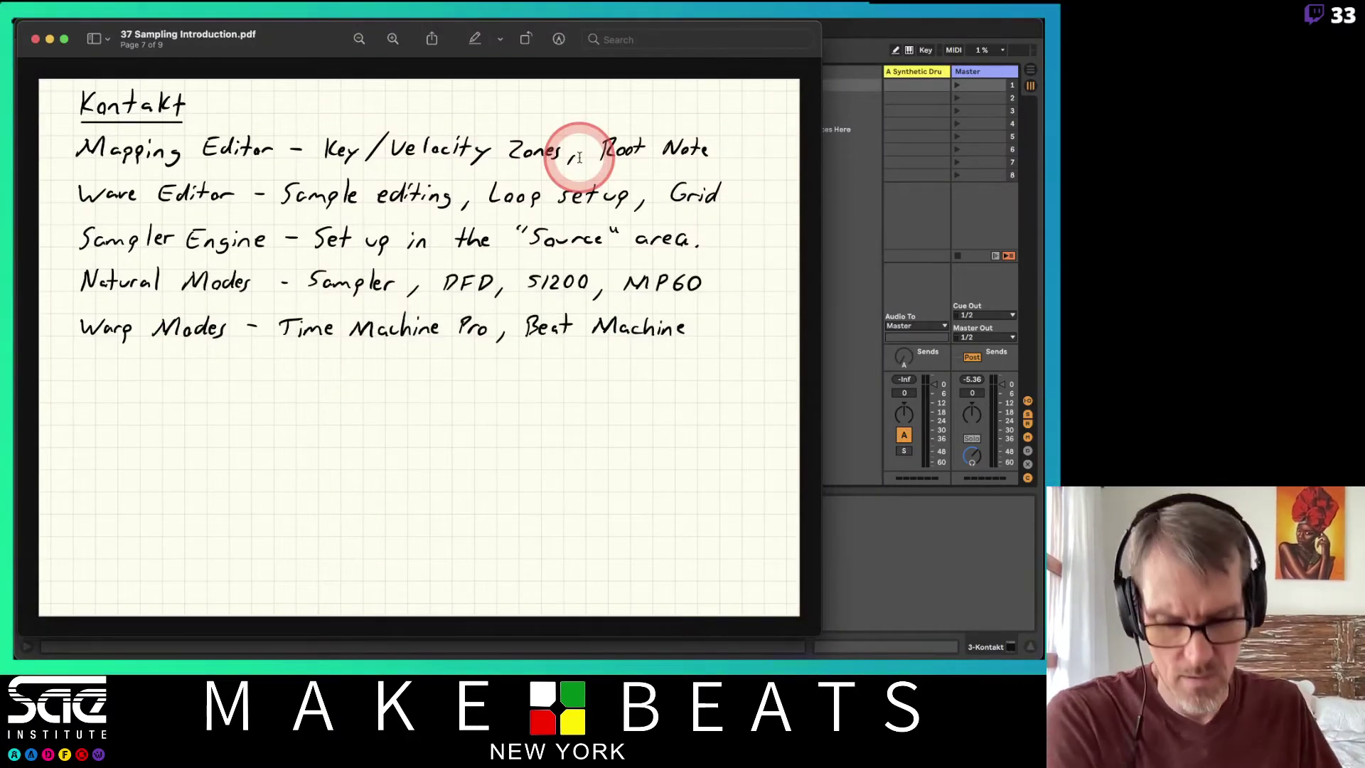
key(Right)
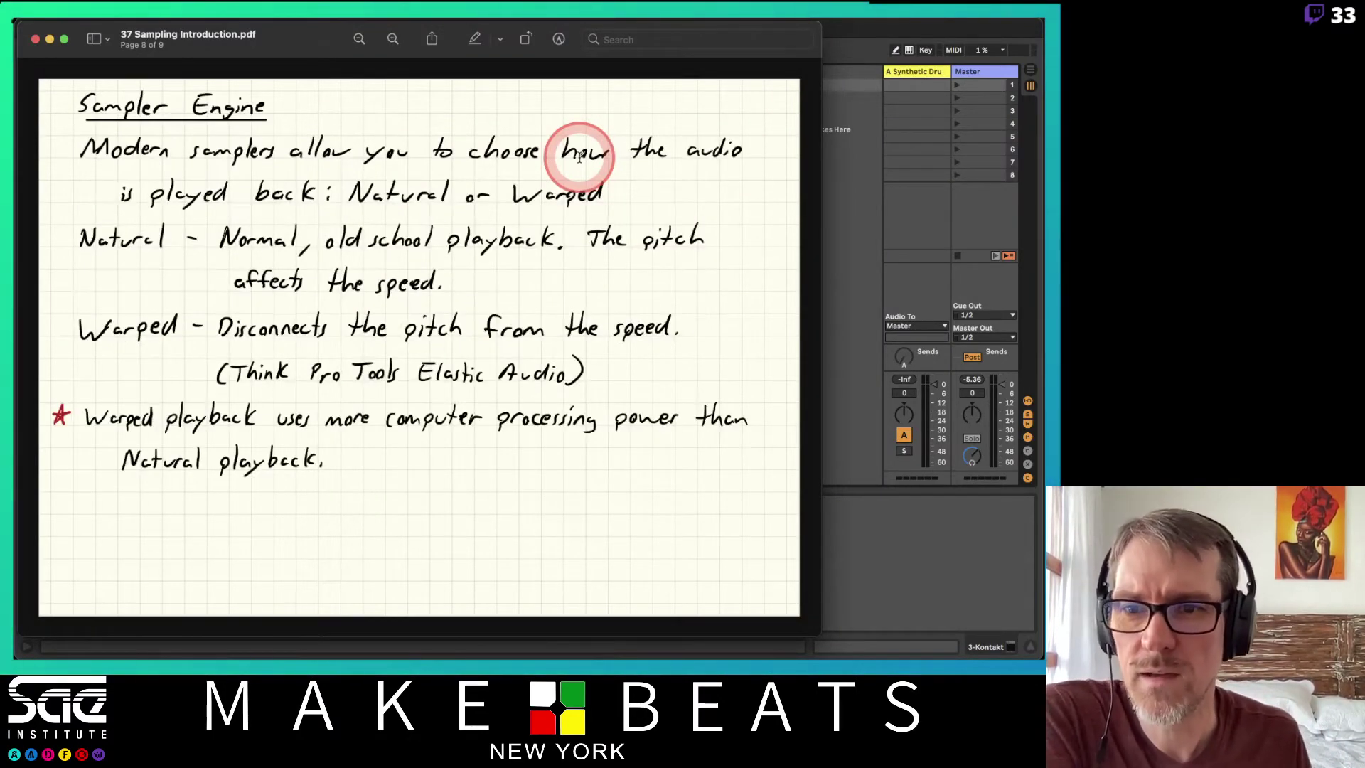
key(Right)
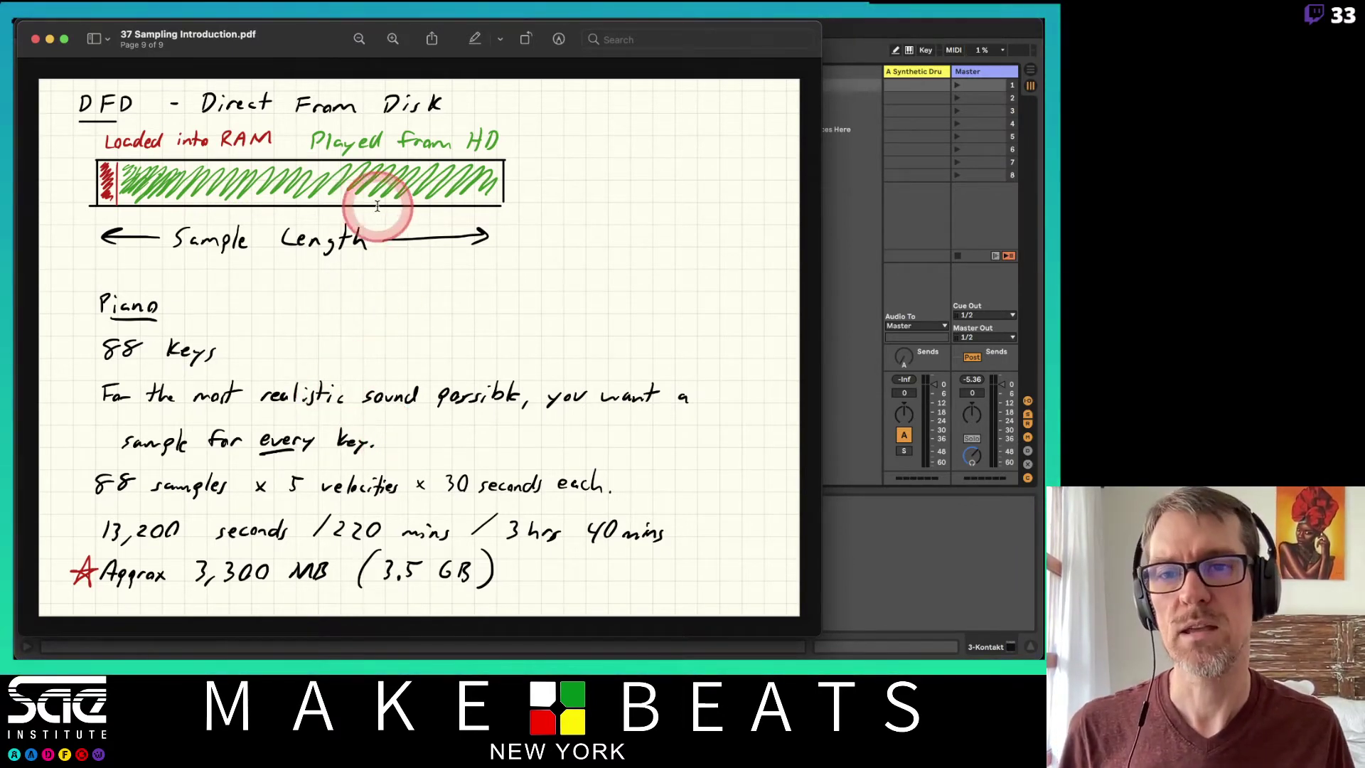
click(858, 39)
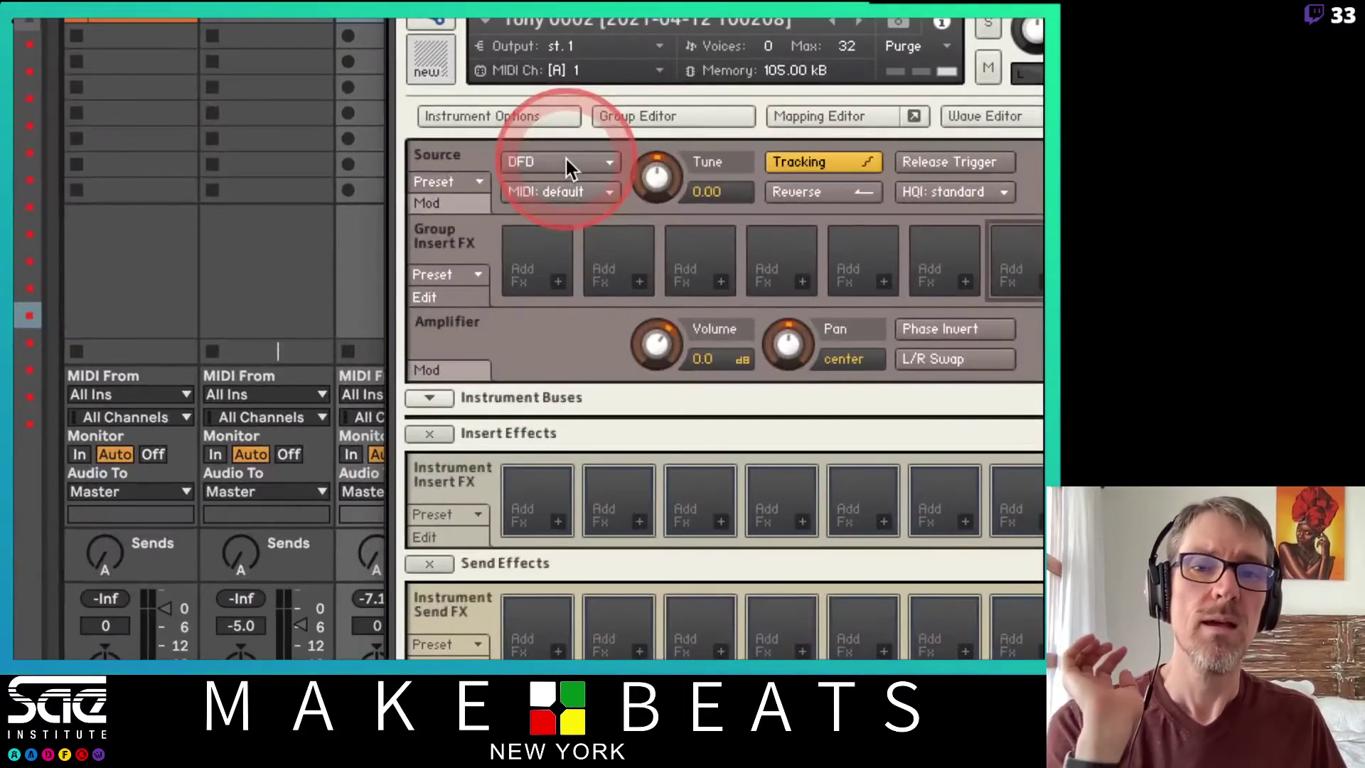
Switch the Source playback mode to sampler, back to DFD and to sampler again to compare memory use.
click(566, 163)
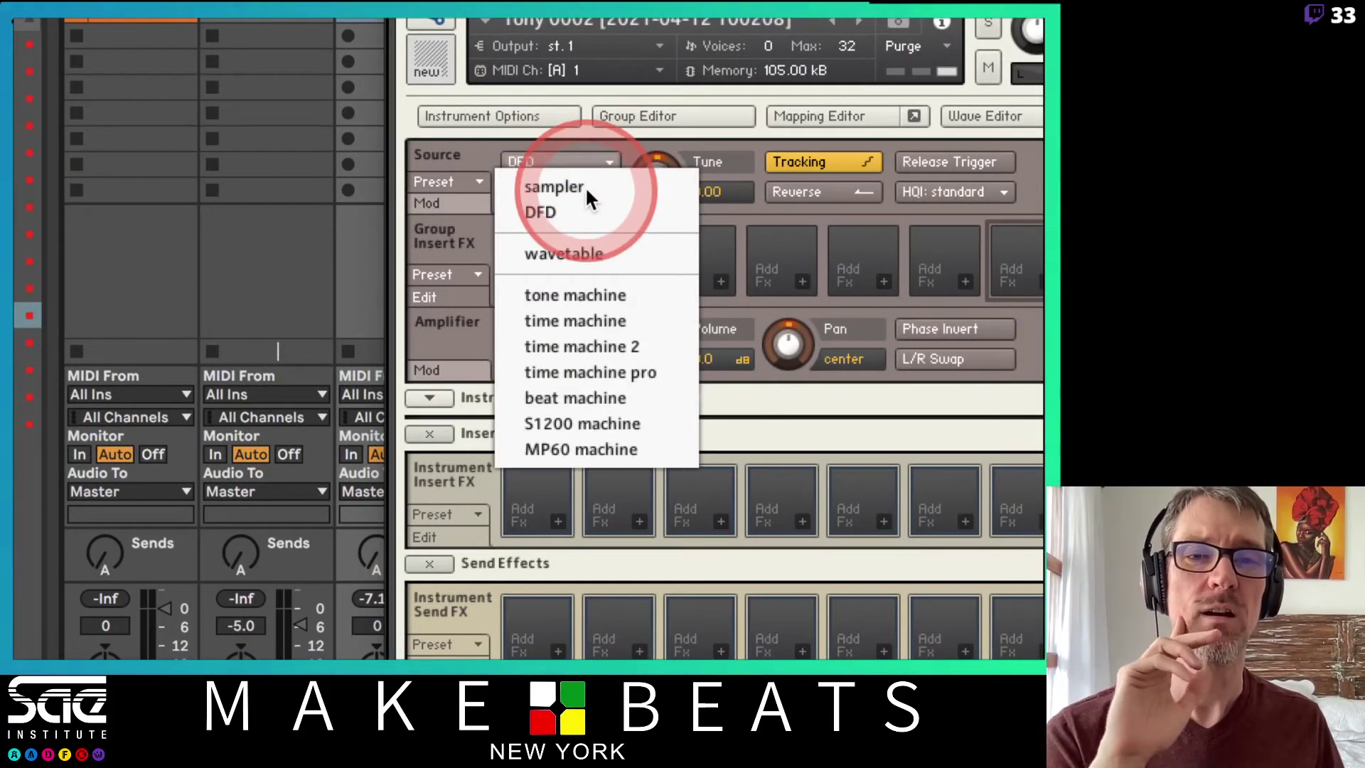
click(579, 186)
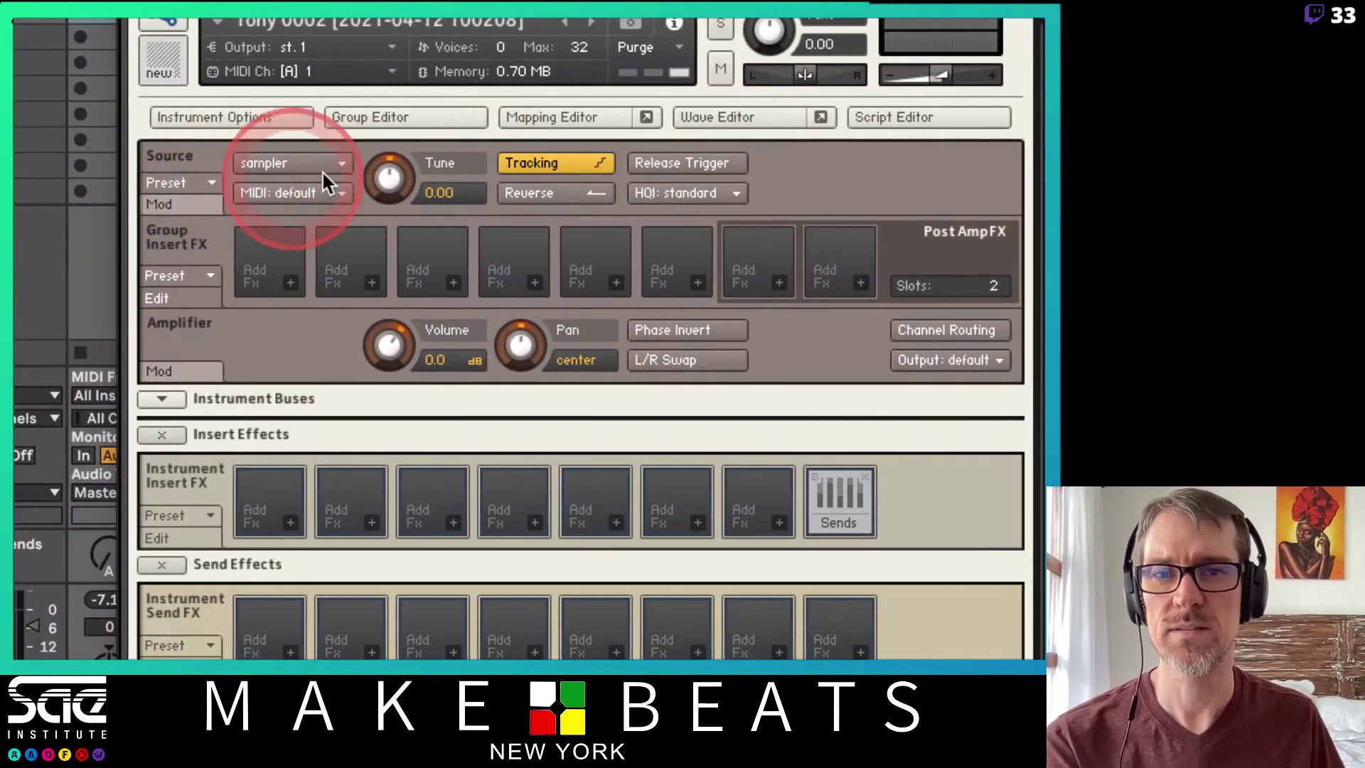
click(297, 163)
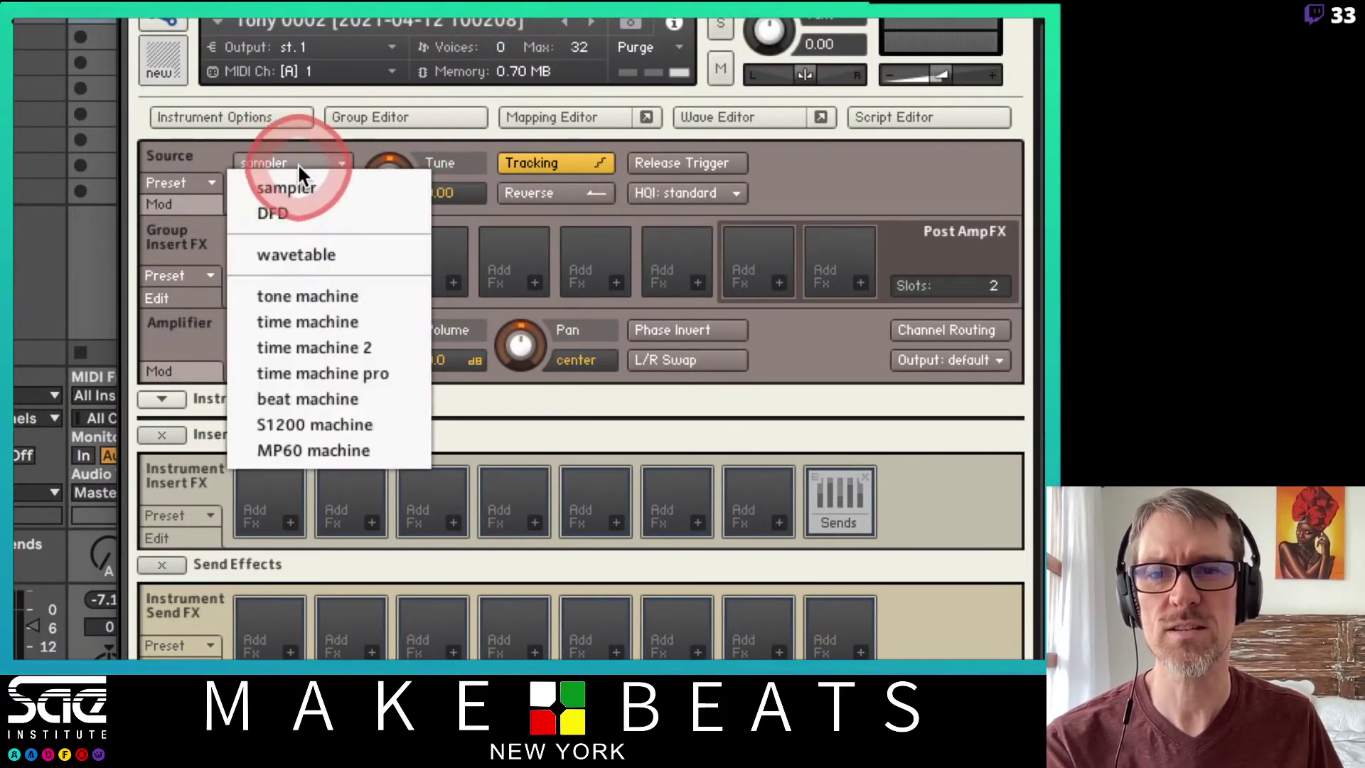
click(299, 210)
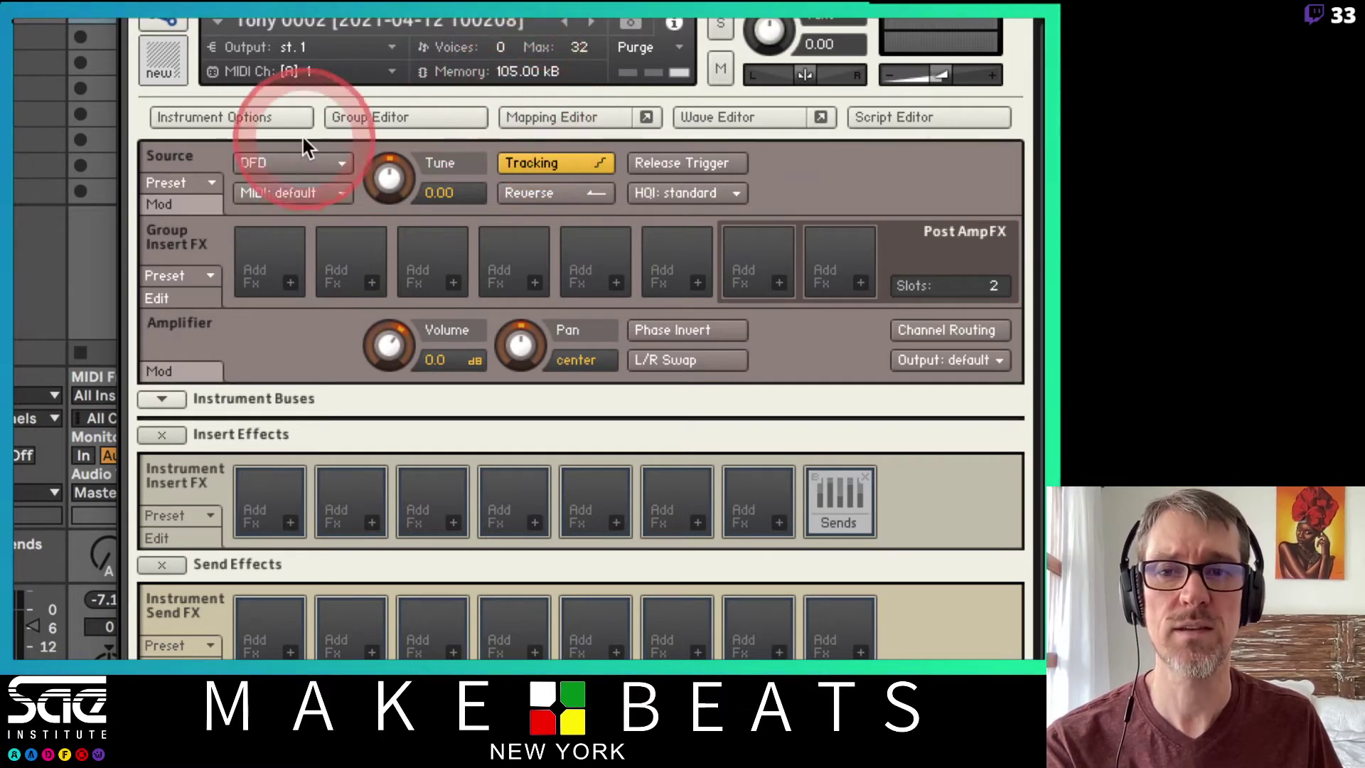
click(297, 162)
click(302, 183)
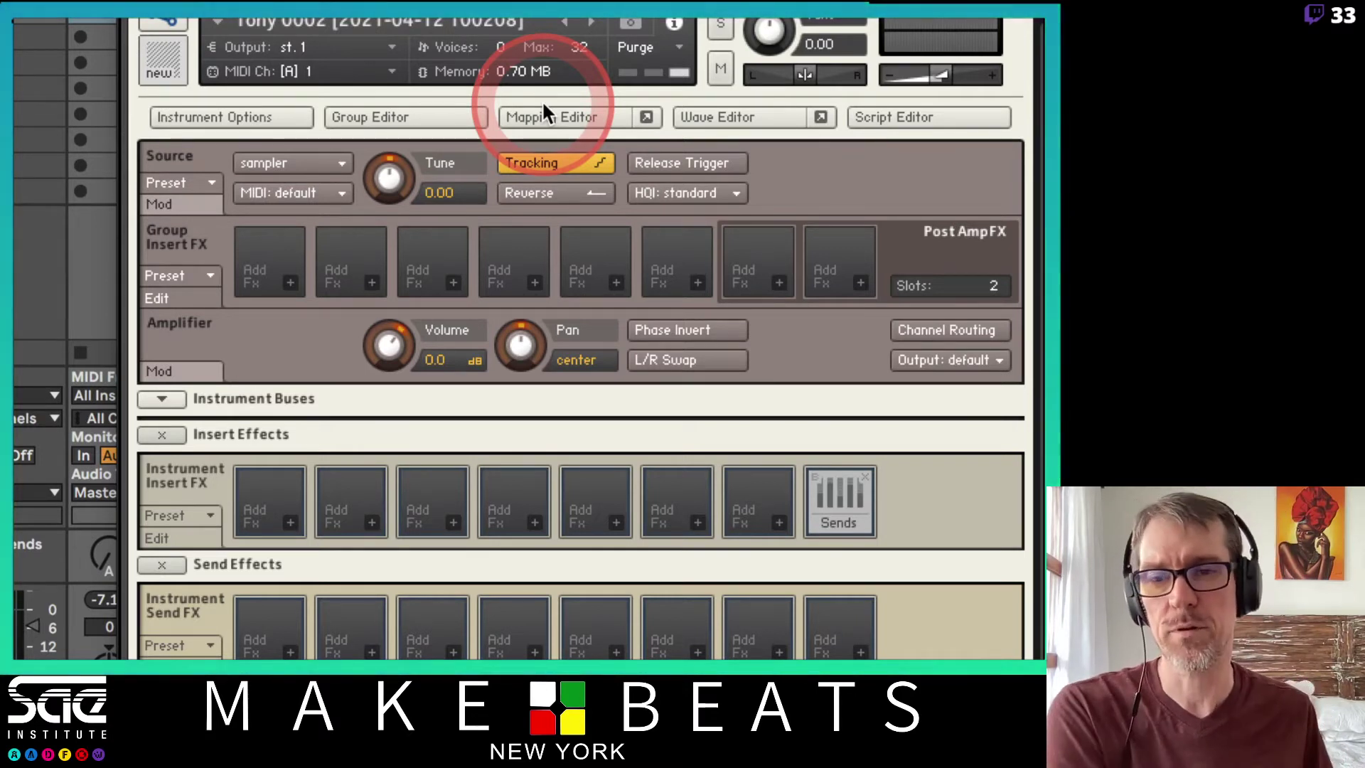
Set the Source playback mode to wavetable and raise the Form amount to 55.8.
click(291, 165)
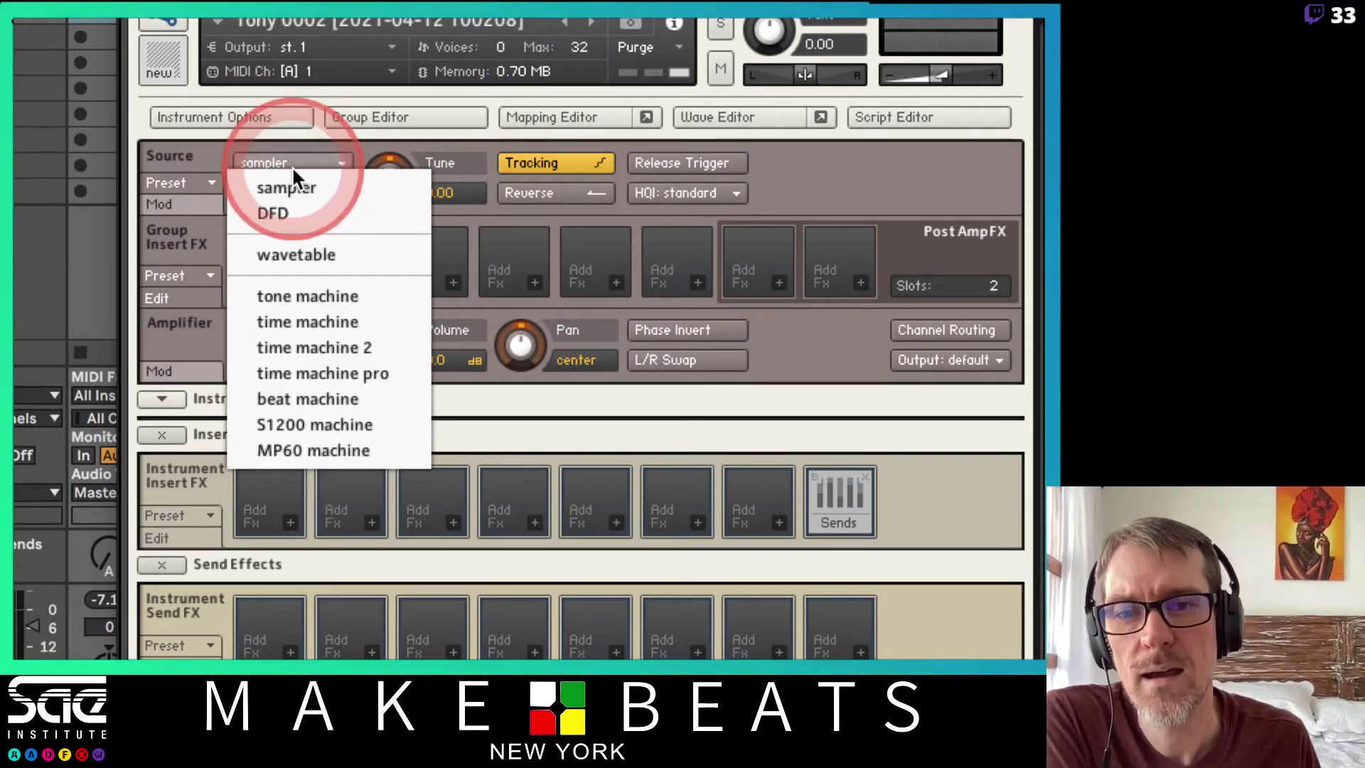
click(276, 252)
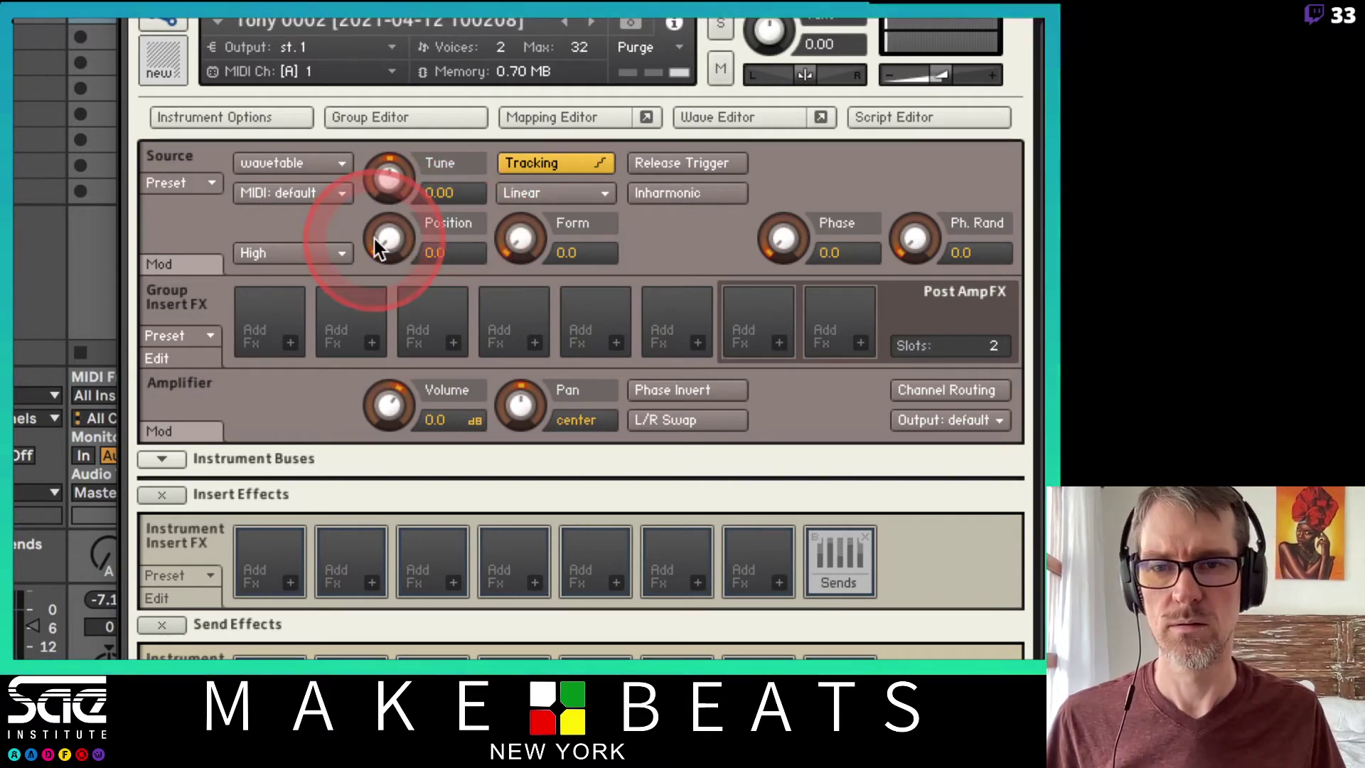
drag(532, 243, 497, 36)
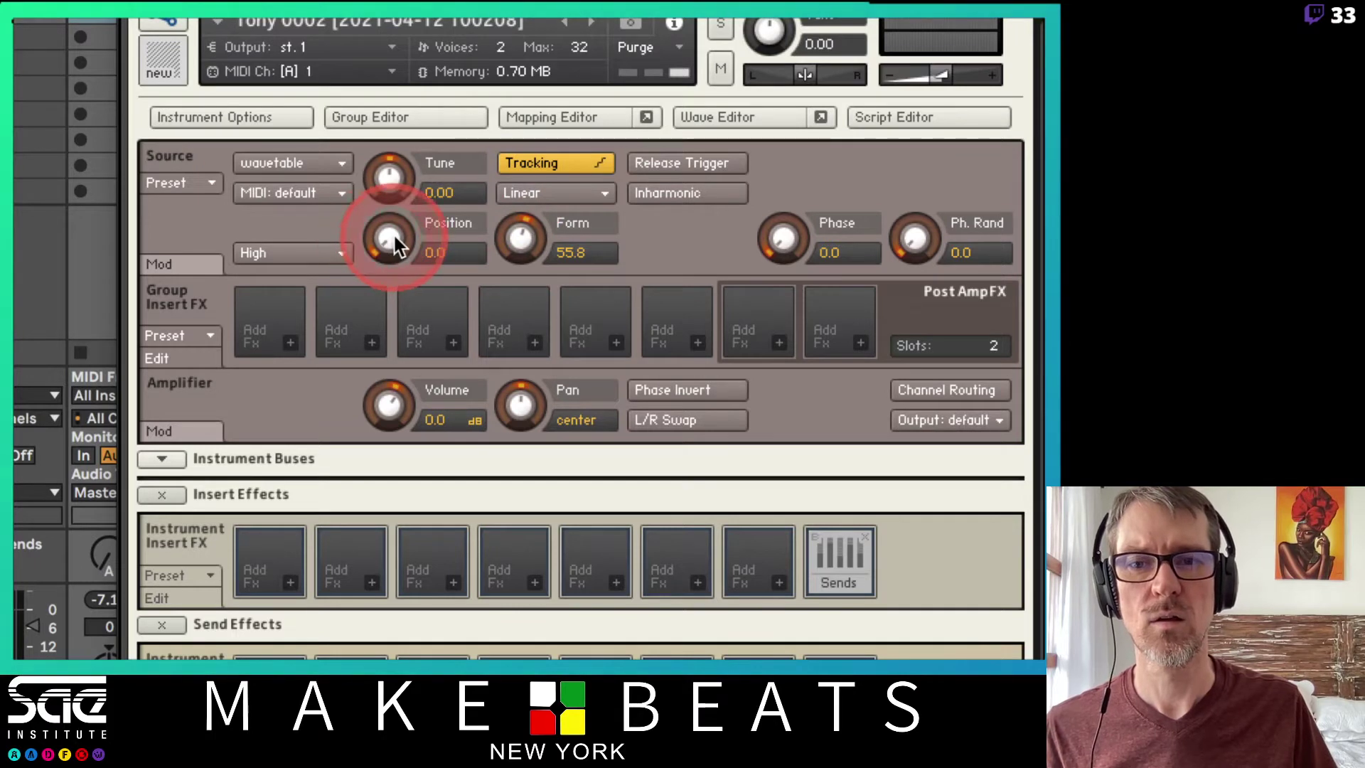
Set the wavetable Position to 64.7, Form to 0.0, phase randomization to 26.6, Phase to 46.7, and the form mode to Sync 1.
drag(386, 239, 420, 36)
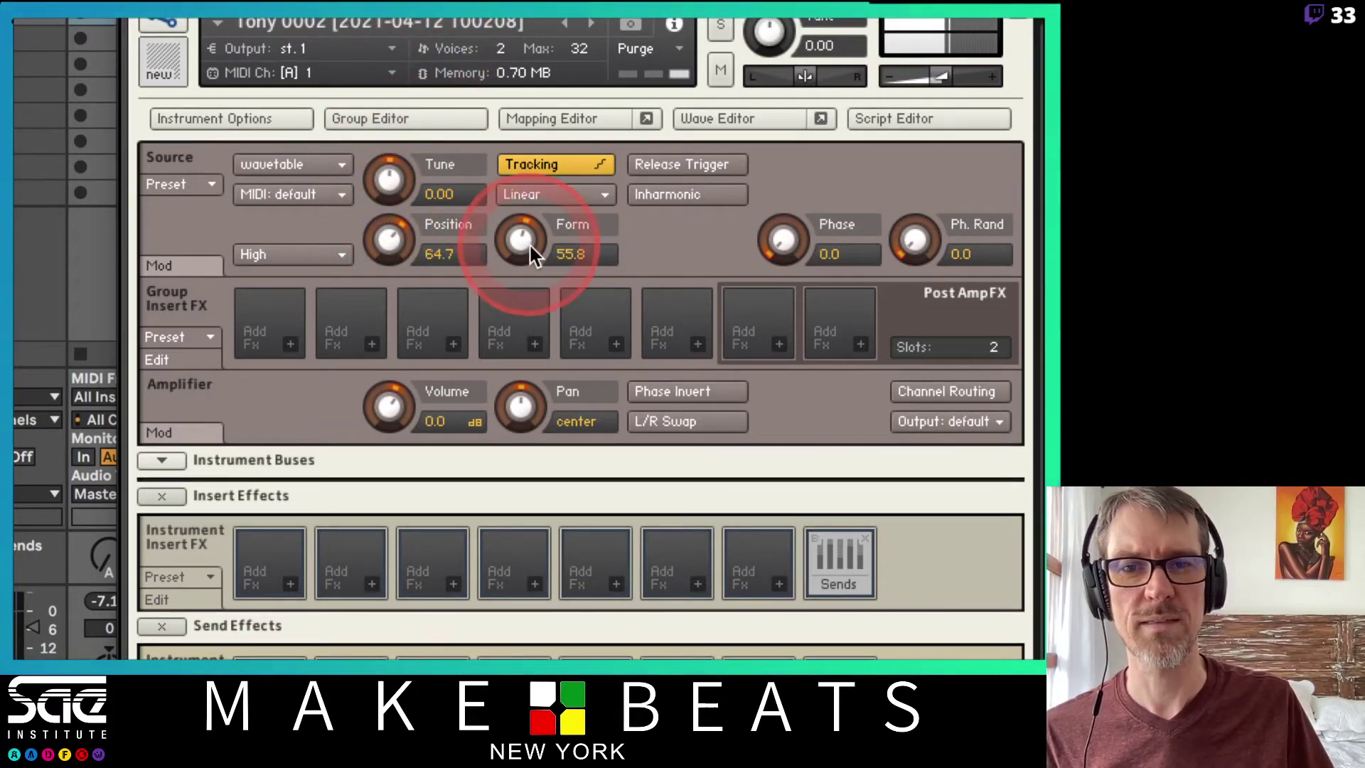
drag(529, 243, 552, 402)
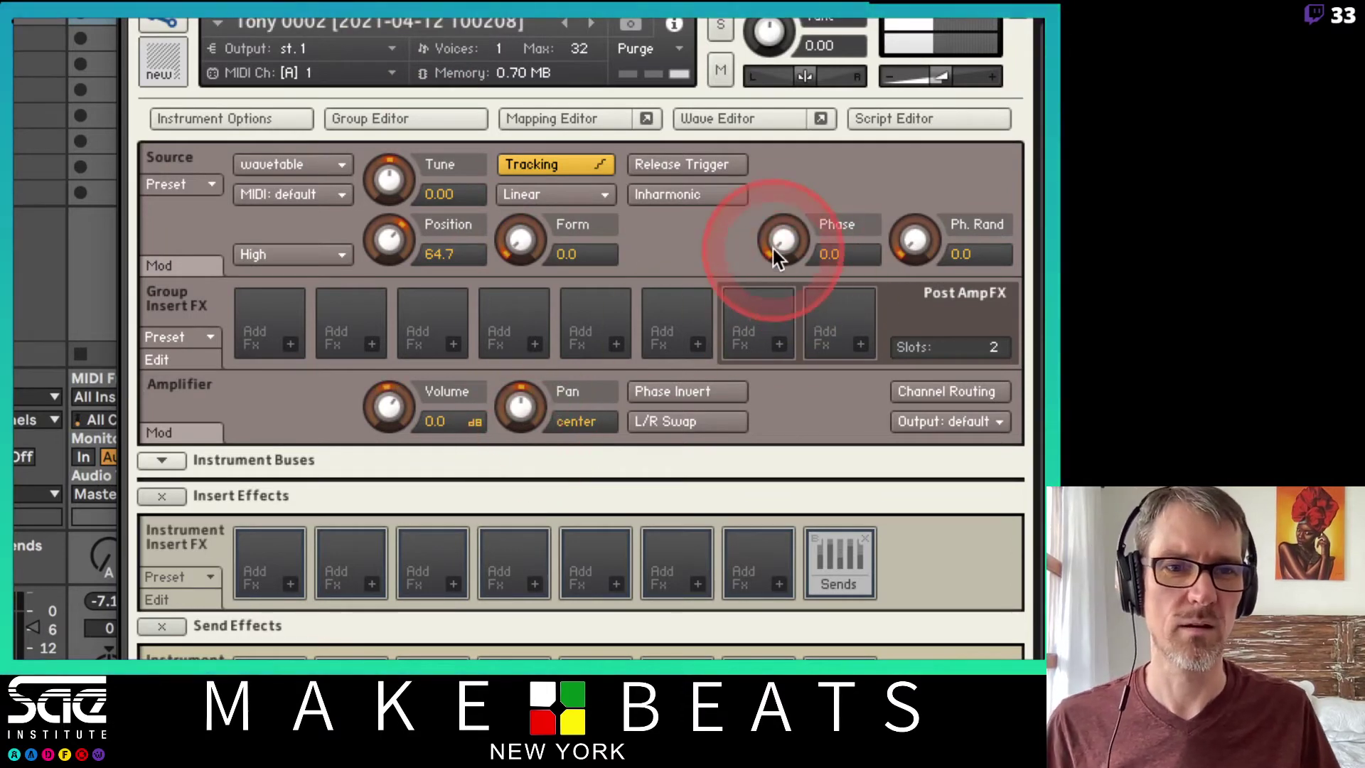
drag(932, 231, 920, 228)
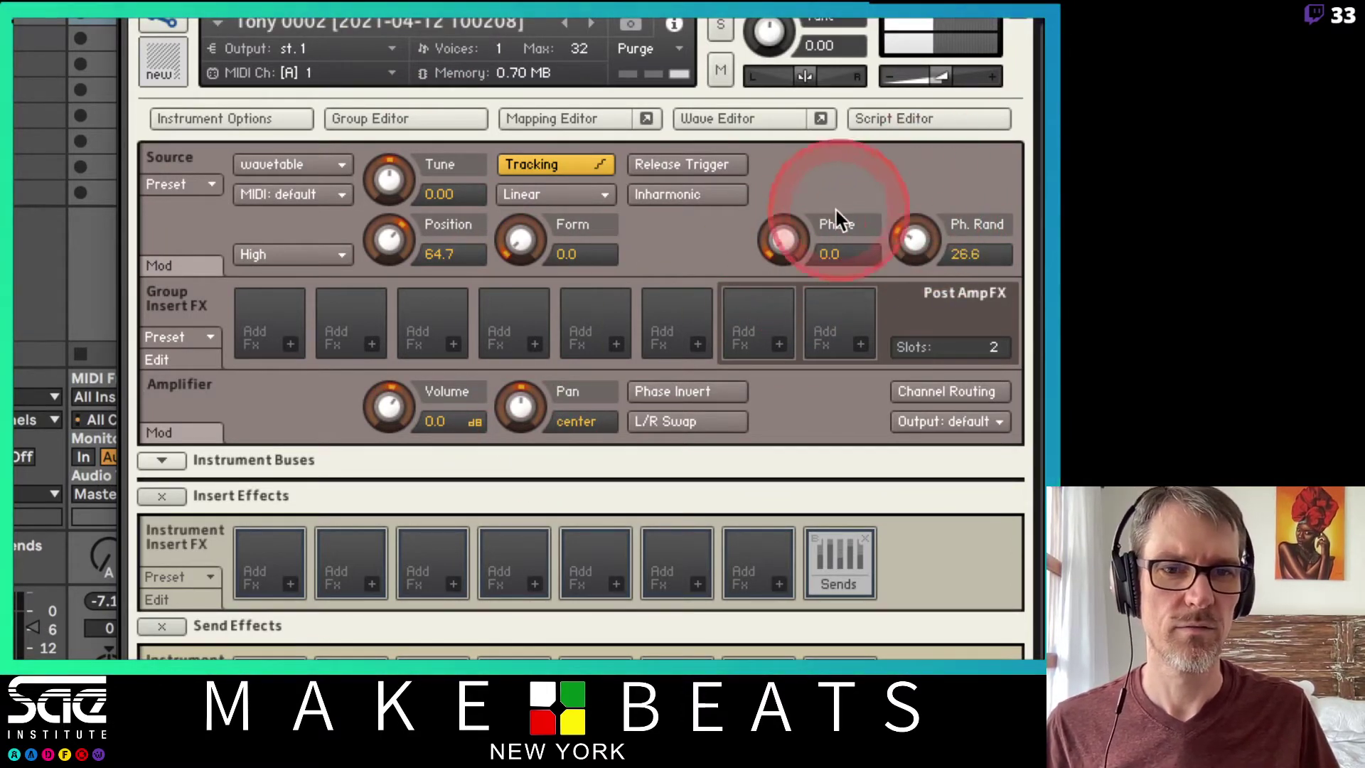
drag(783, 238, 781, 100)
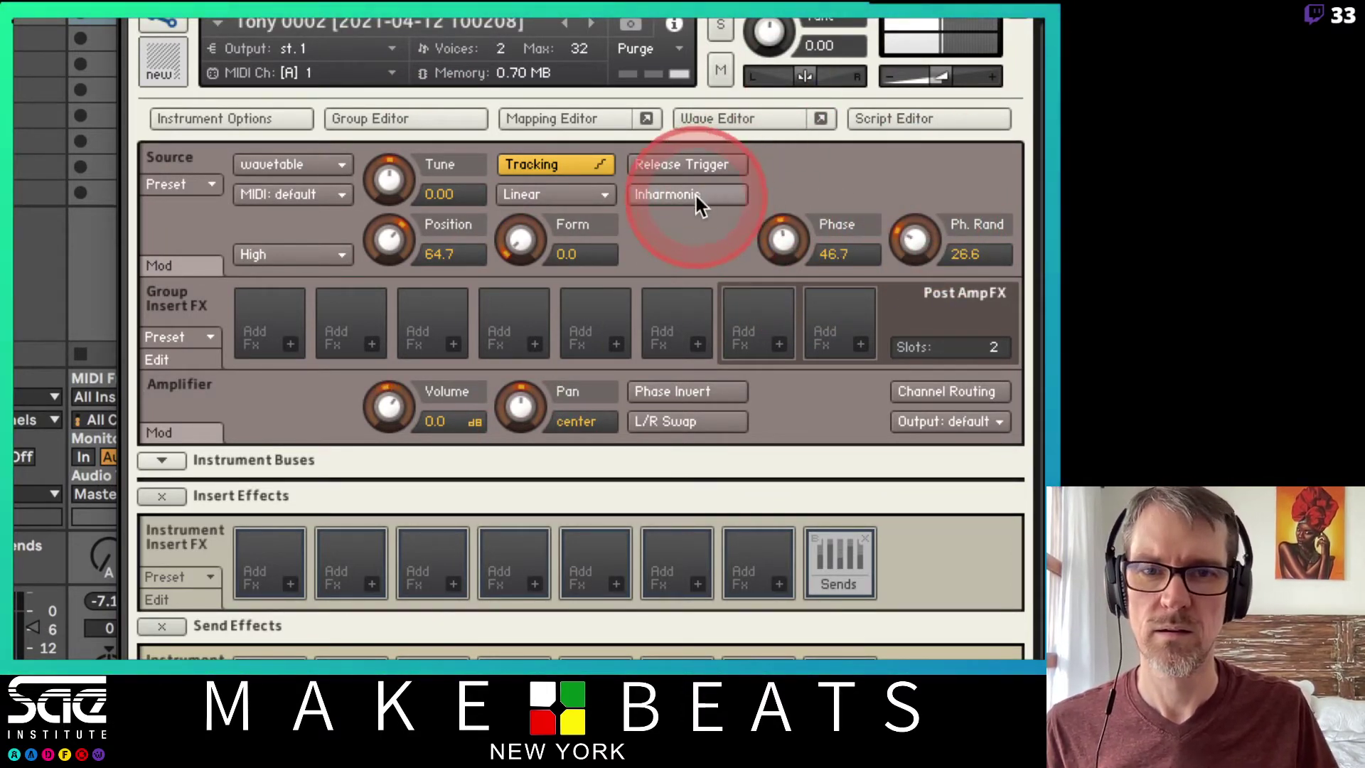
click(584, 194)
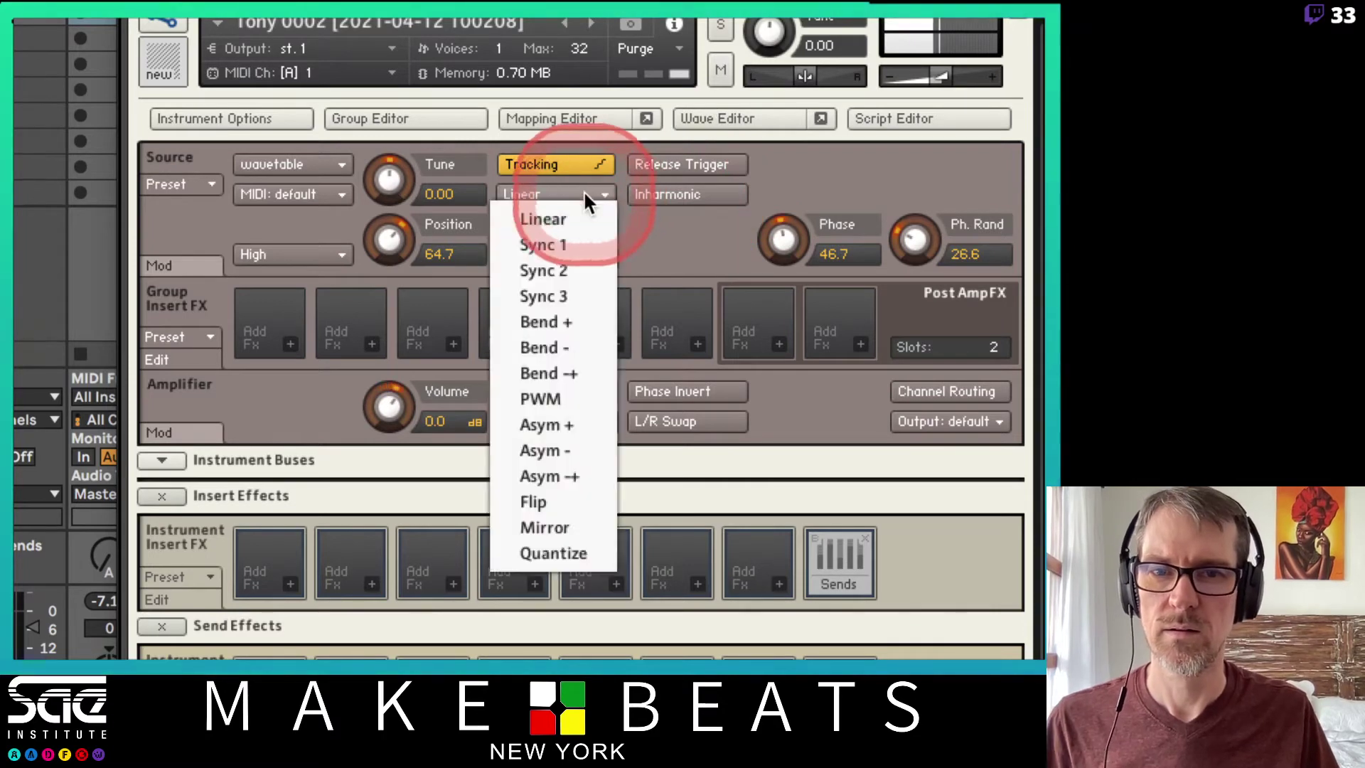
click(571, 239)
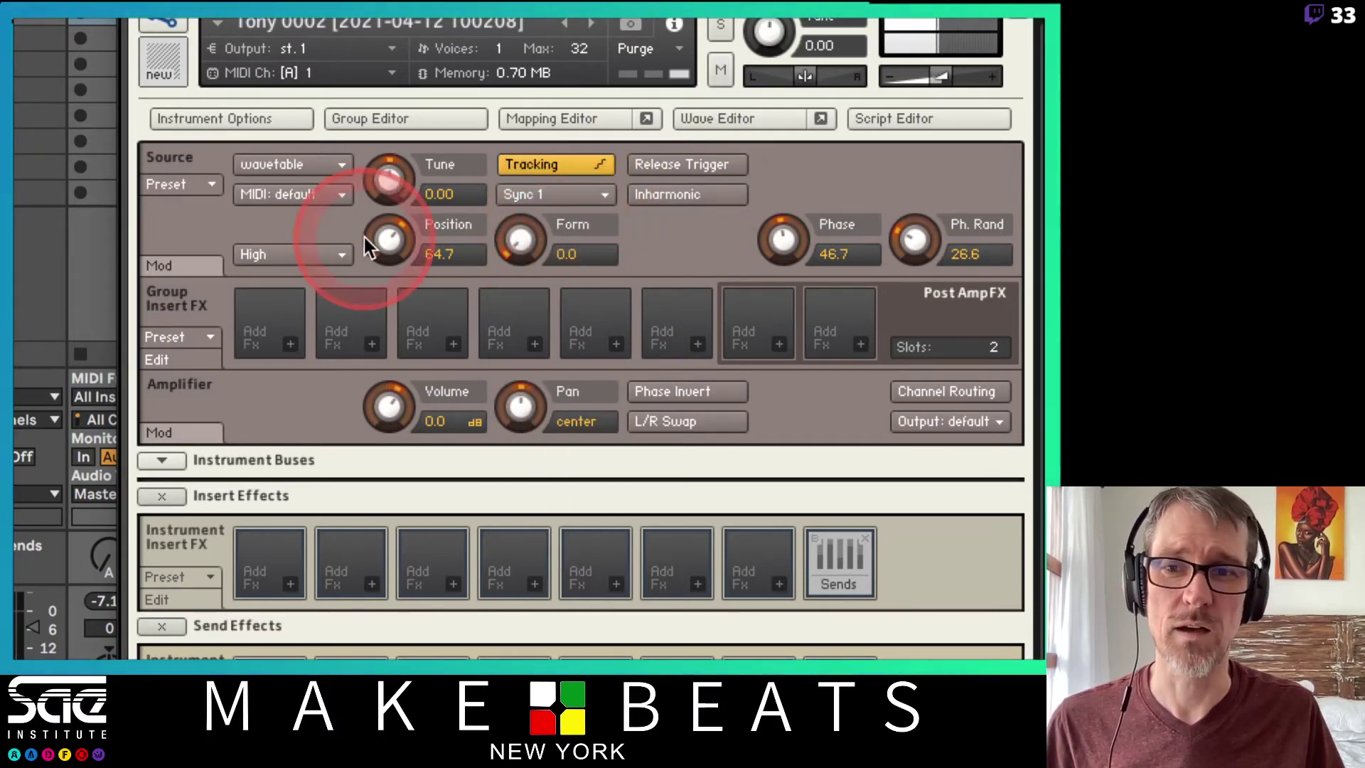
Lower the wavetable quality to Medium and then to Lo-Fi, and reduce Position to 1.3.
click(339, 252)
click(324, 302)
click(313, 253)
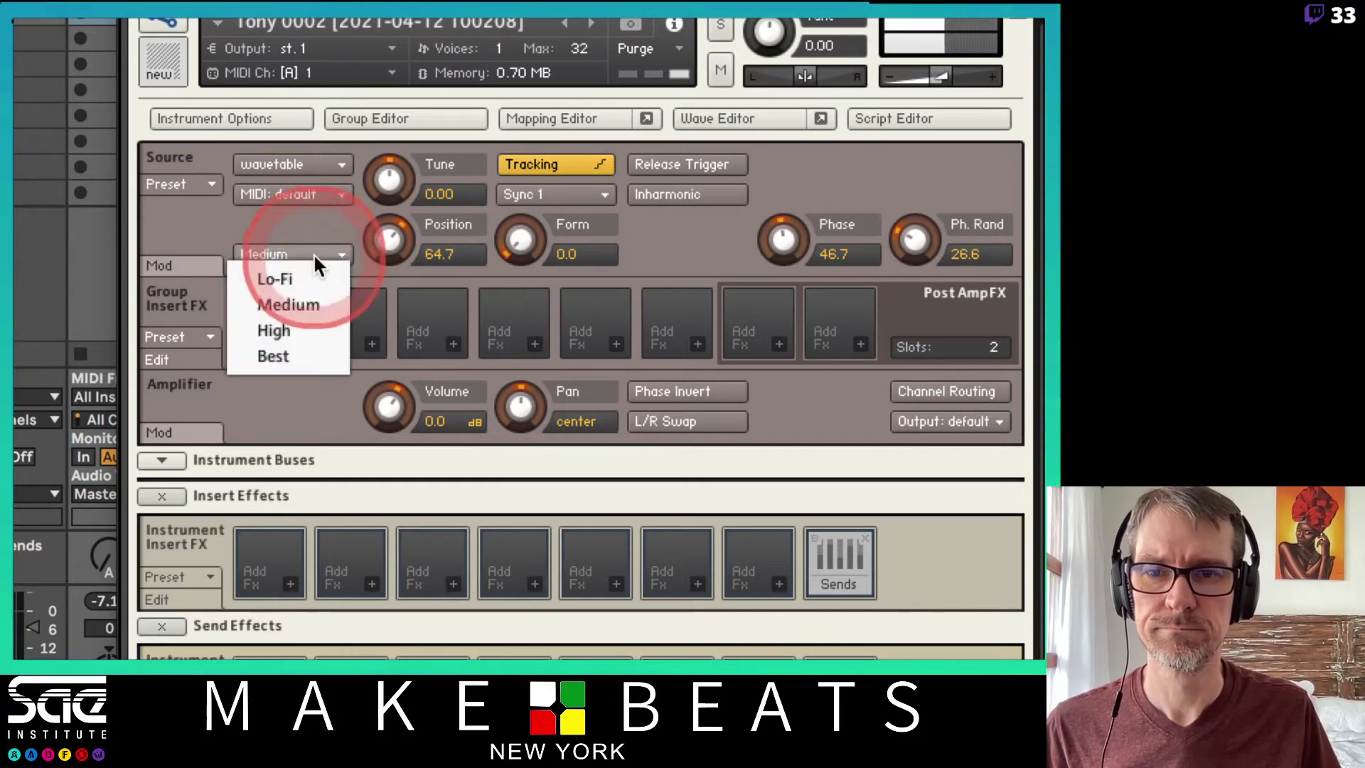
click(307, 277)
drag(418, 233, 409, 431)
drag(389, 241, 300, 298)
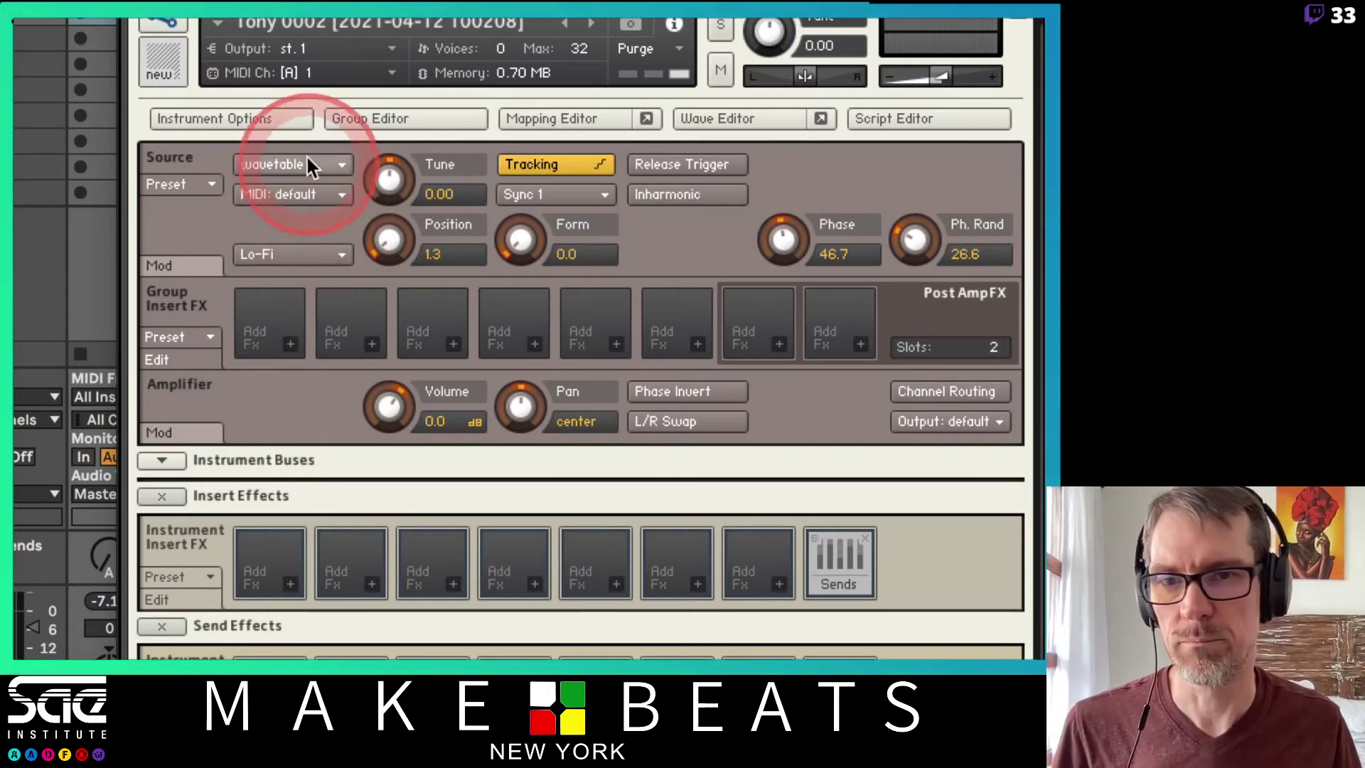
Review the available Source playback modes and shift the Kontakt window aside to uncover Live's Session View.
click(335, 164)
click(306, 293)
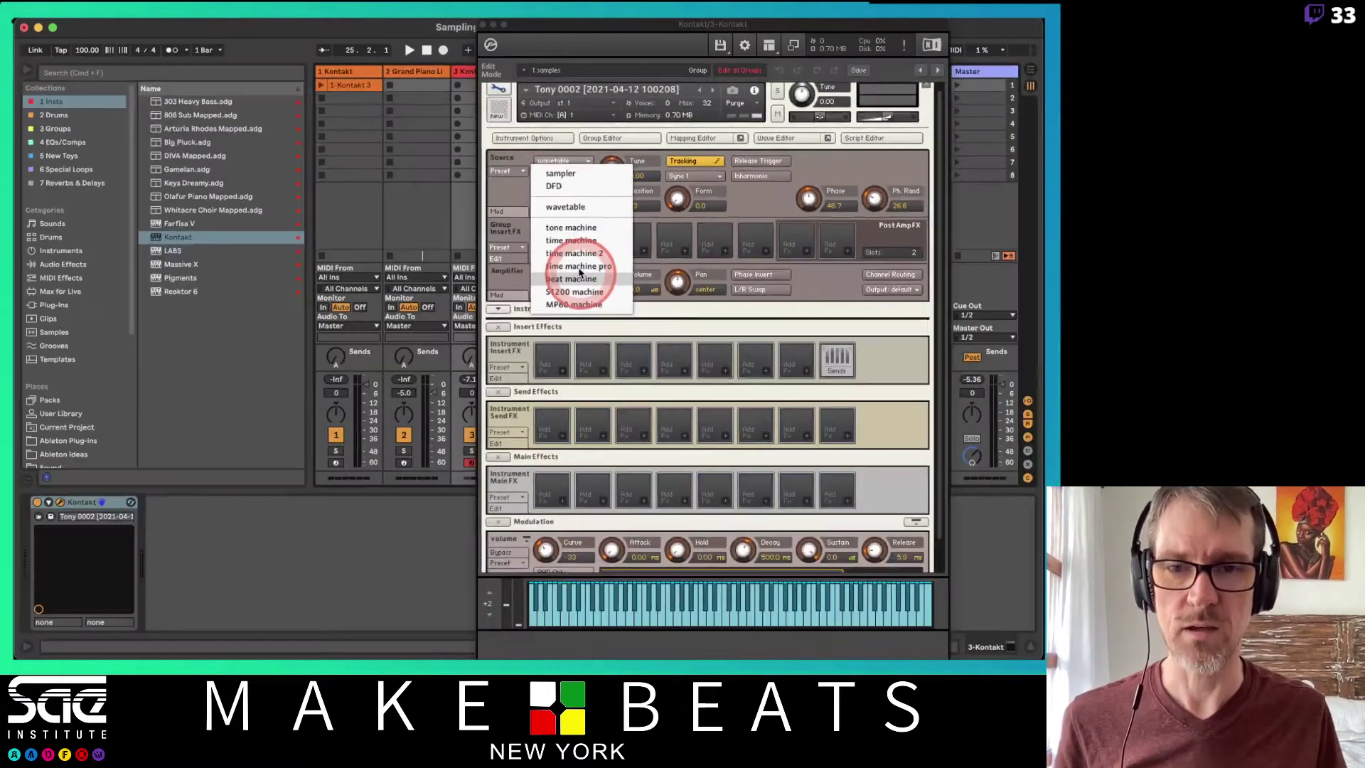
click(416, 228)
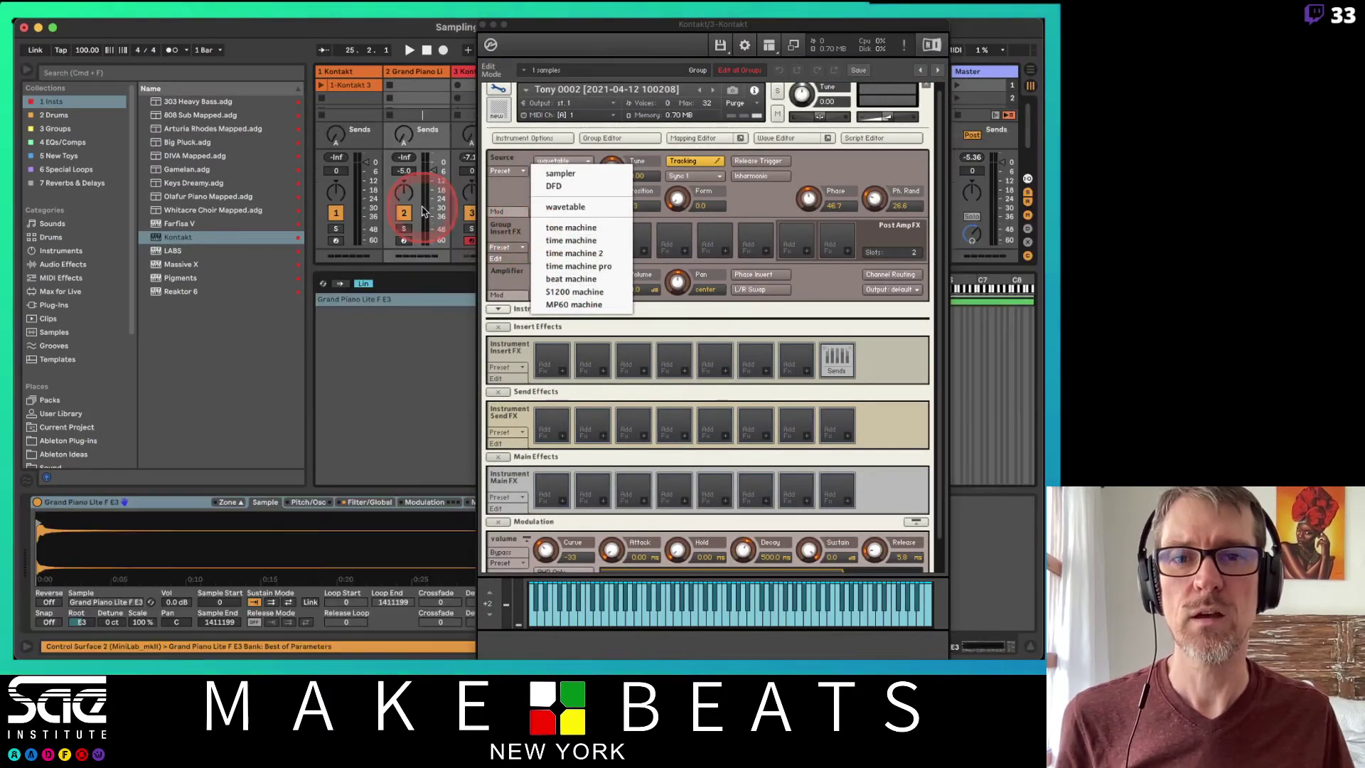
drag(526, 32, 948, 94)
Open the 90_BestBeatForward audio clip on track 5 and set its warp mode to Complex.
click(625, 98)
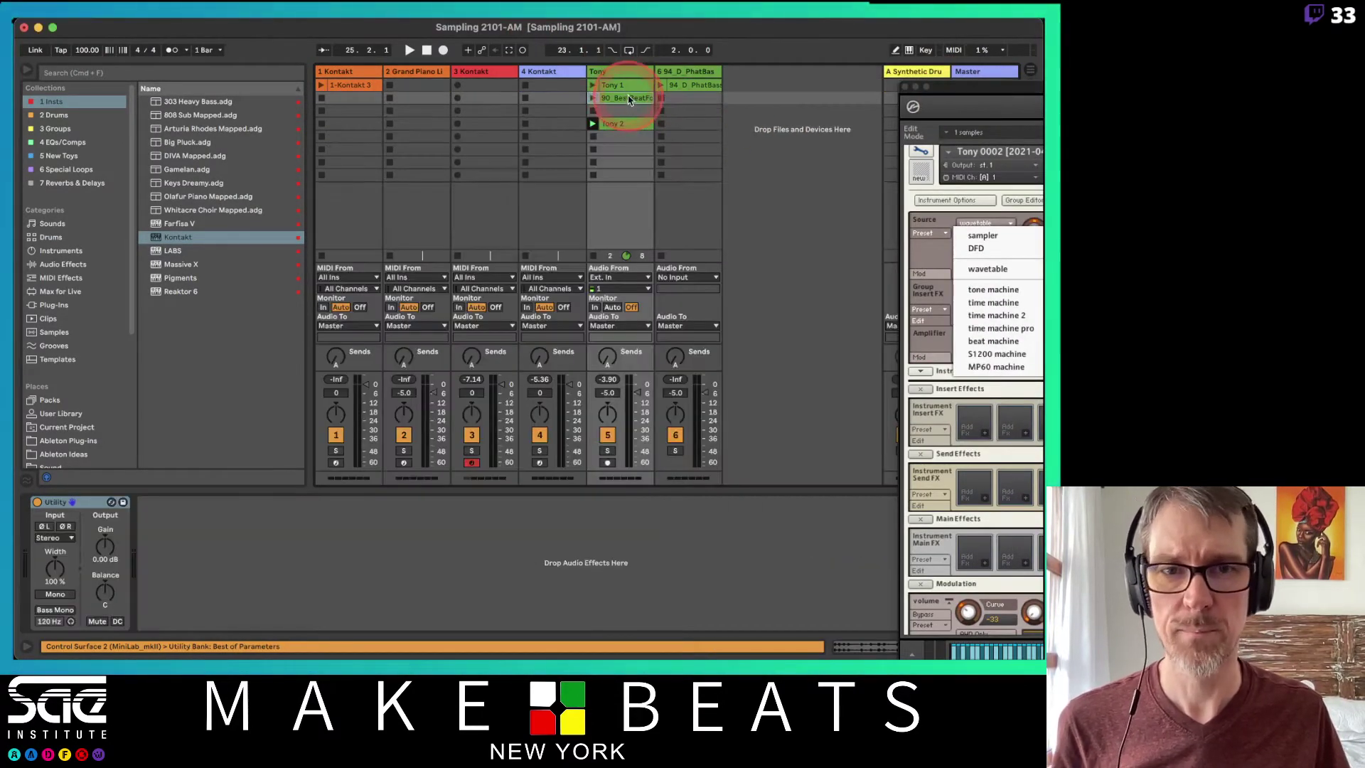
double_click(629, 99)
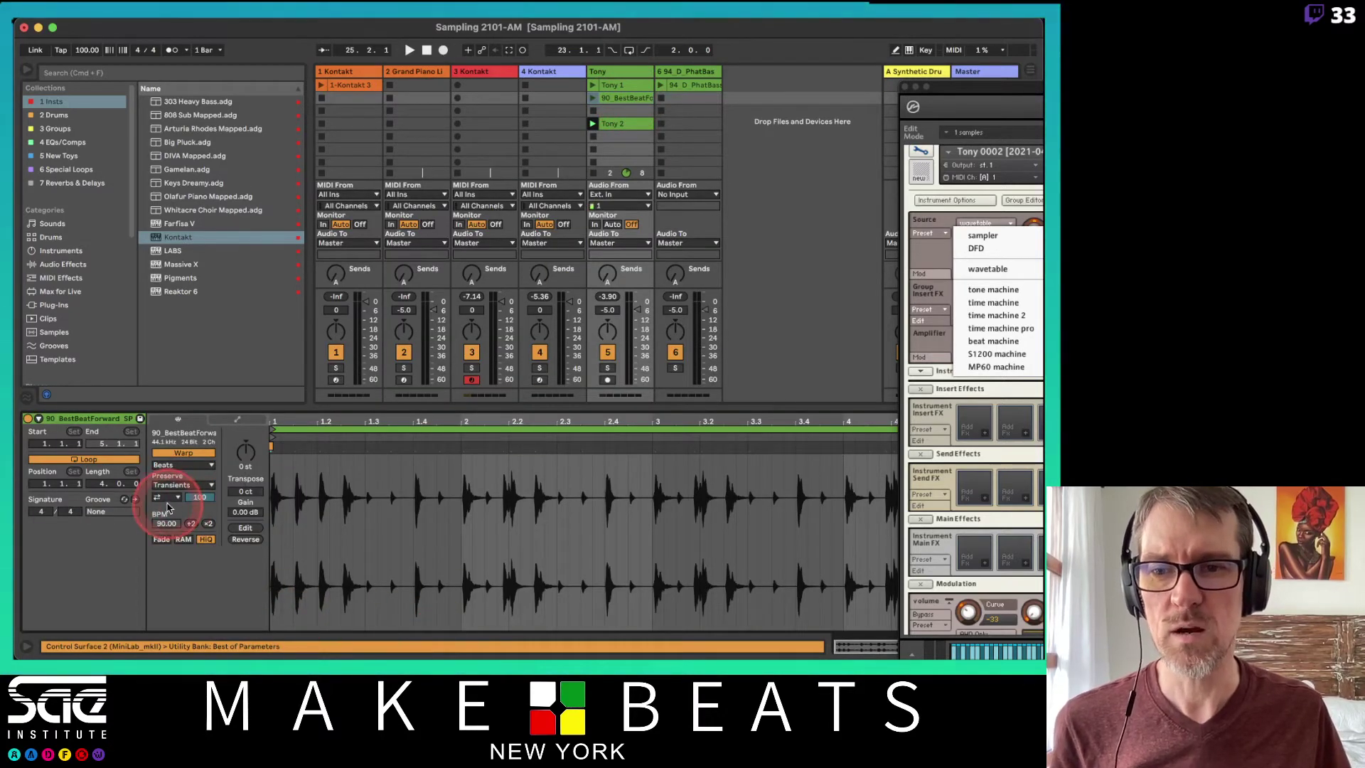
click(188, 465)
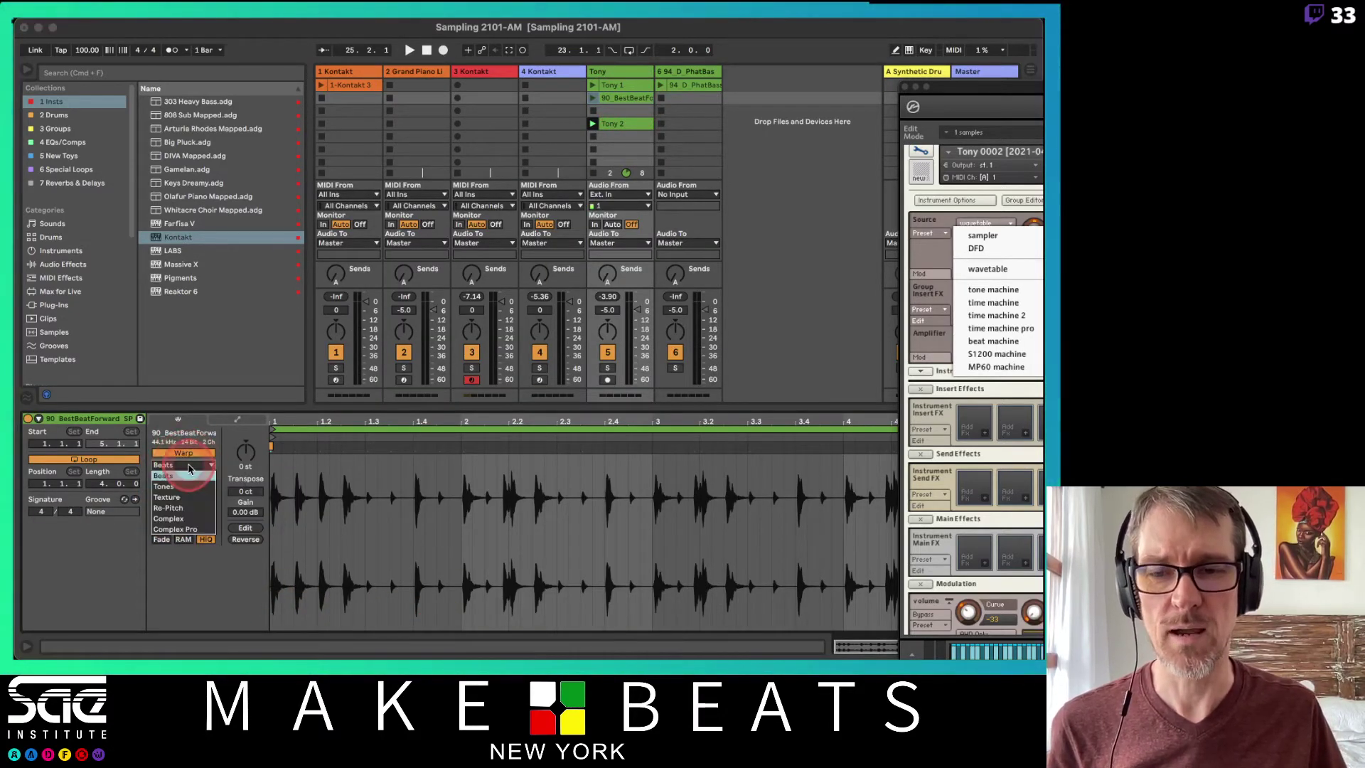
click(168, 518)
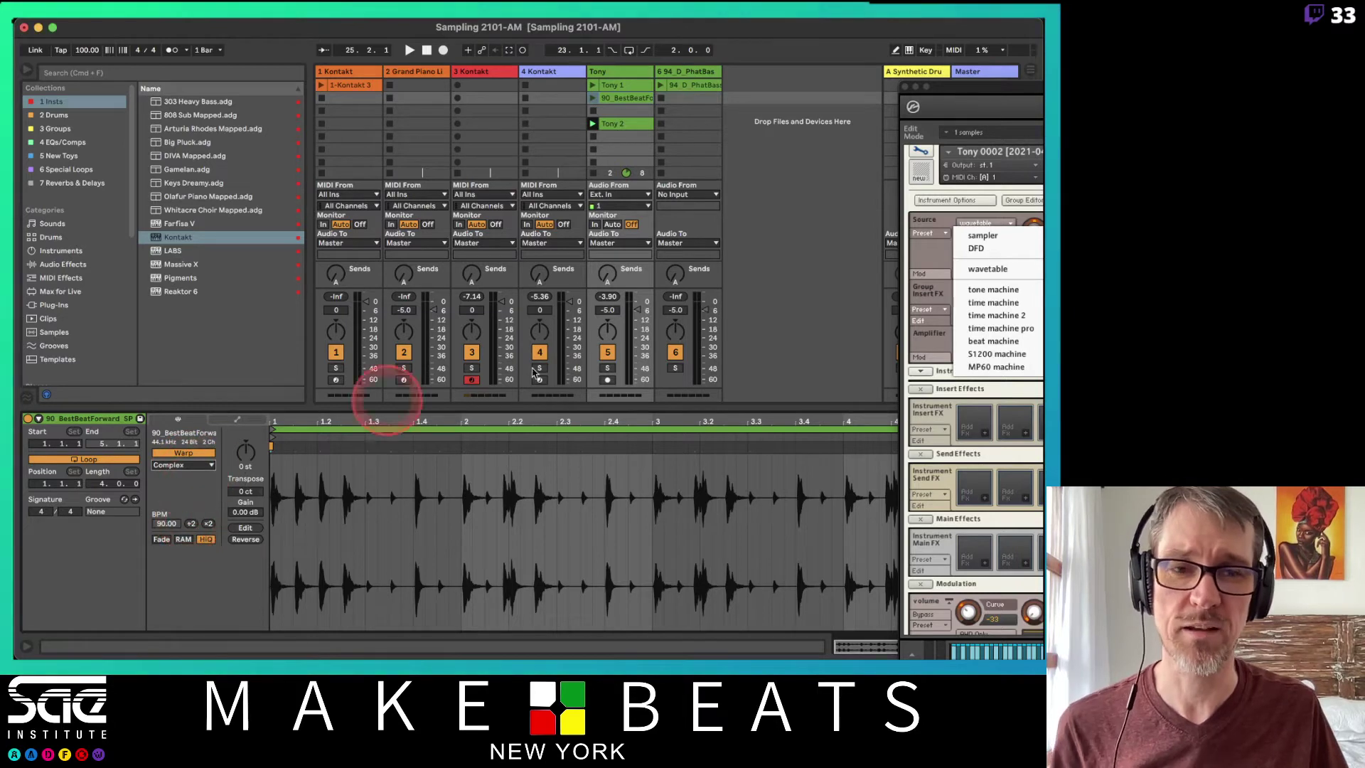
Bring the Kontakt window back to compare its time machine playback modes with Live's warp modes, leaving the mode unchanged.
drag(1005, 84, 629, 81)
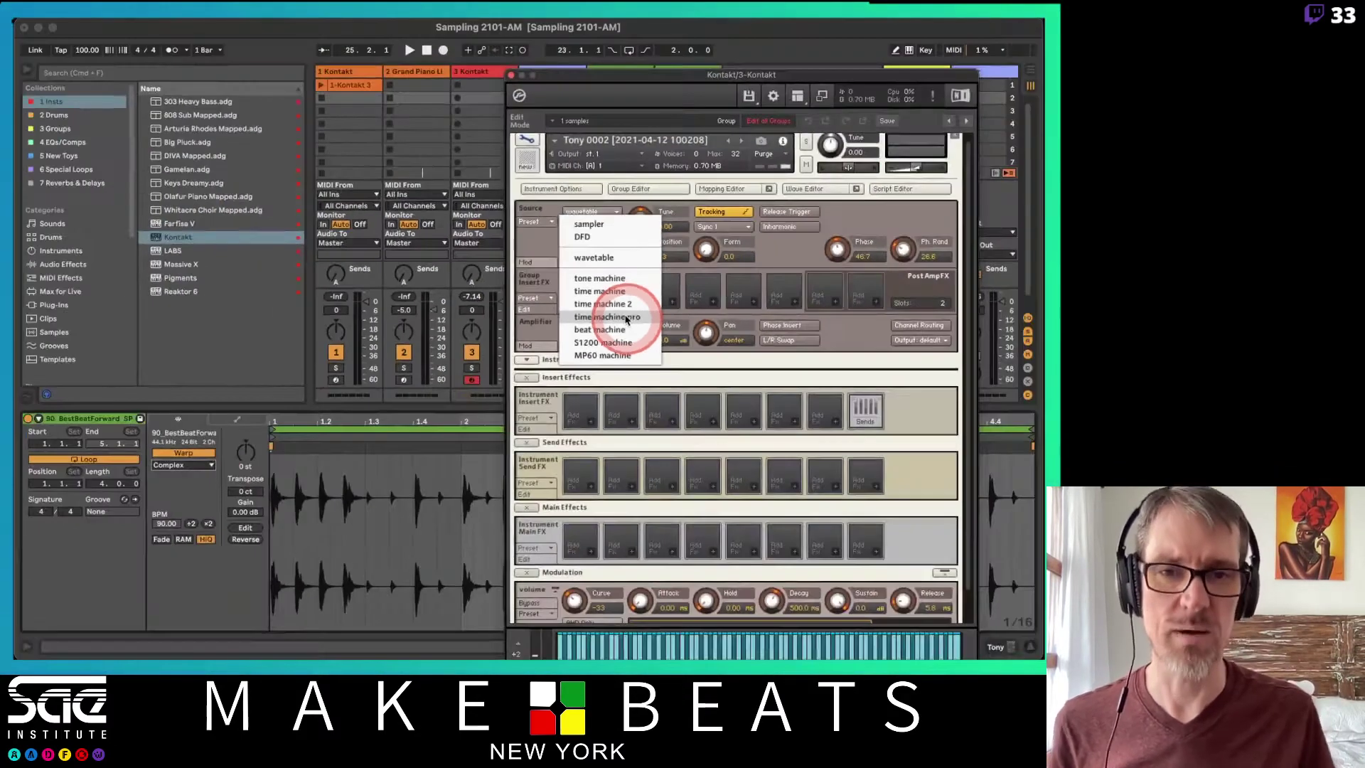
drag(582, 71, 715, 60)
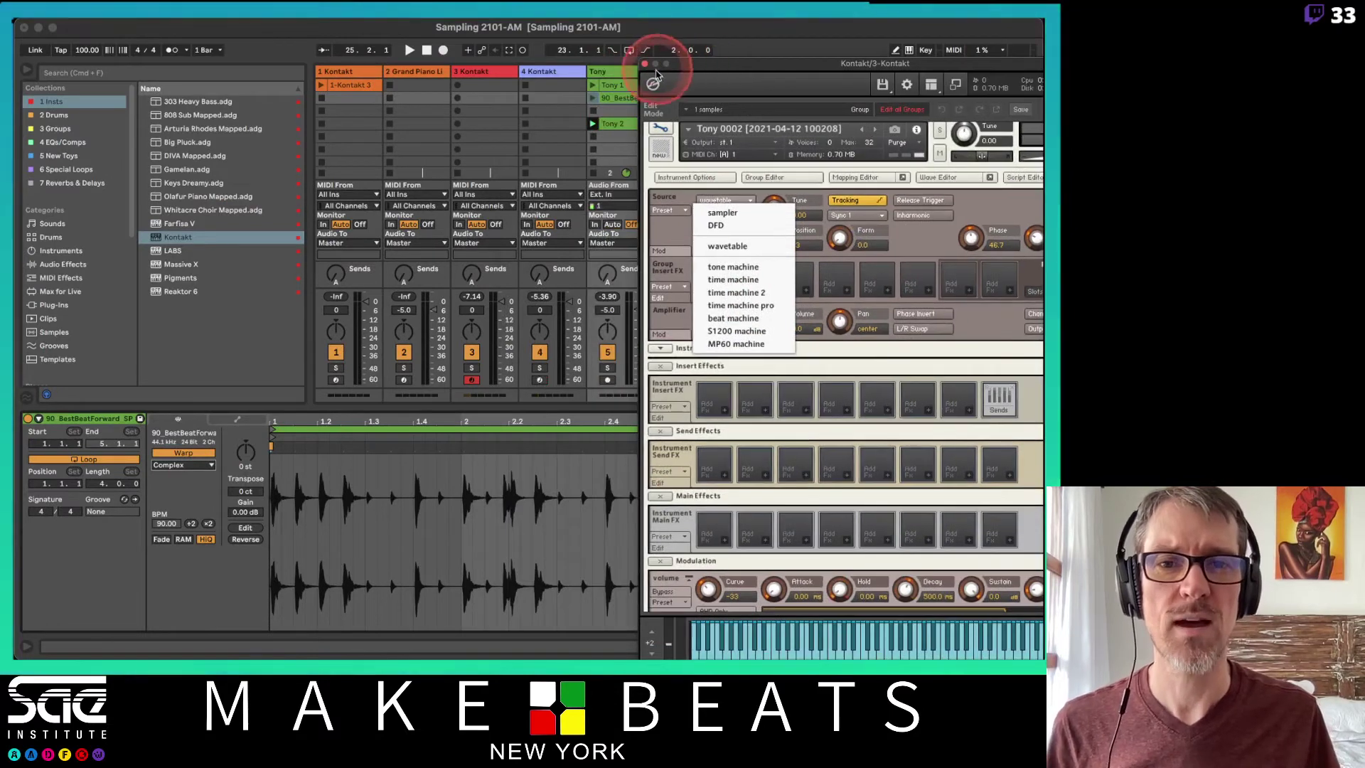
click(743, 197)
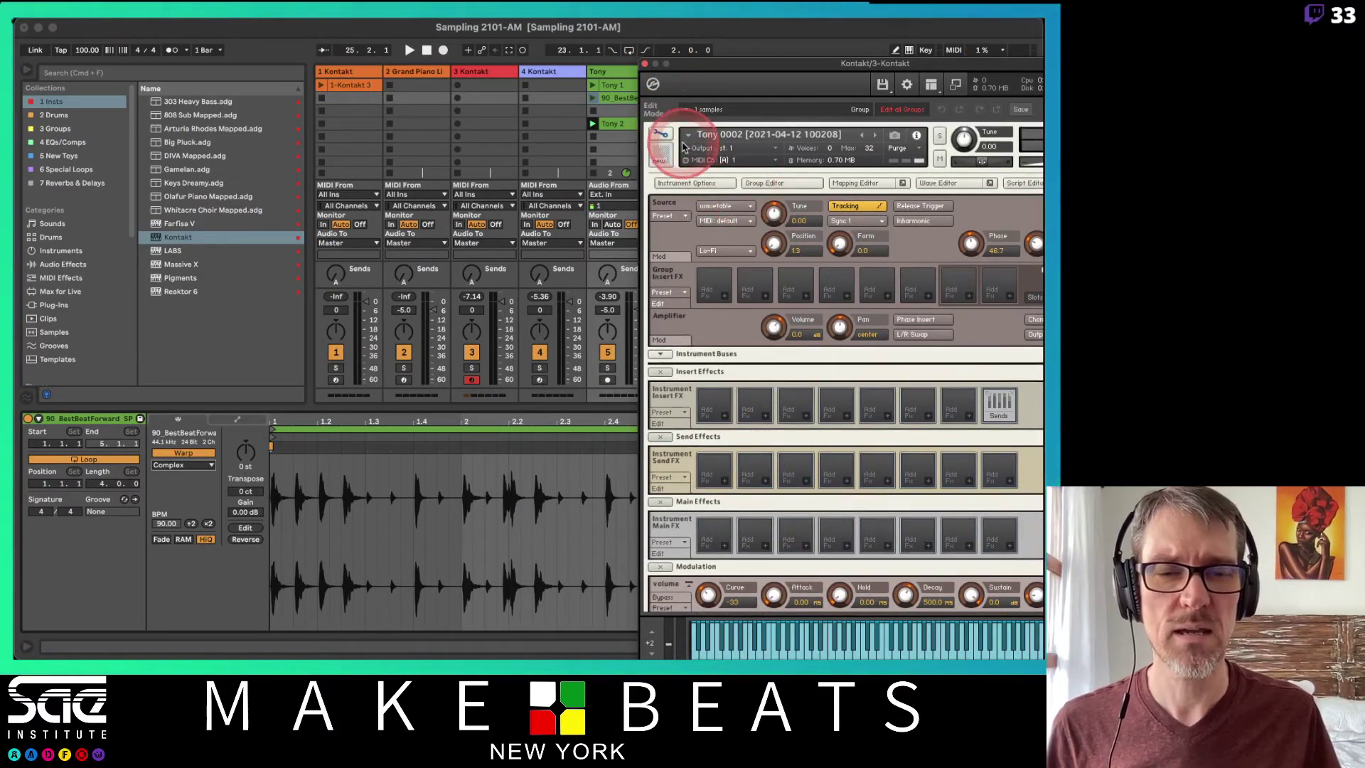
click(667, 137)
Play the first audio clip on track 5, set its warp mode to Complex, and stop playback.
click(601, 85)
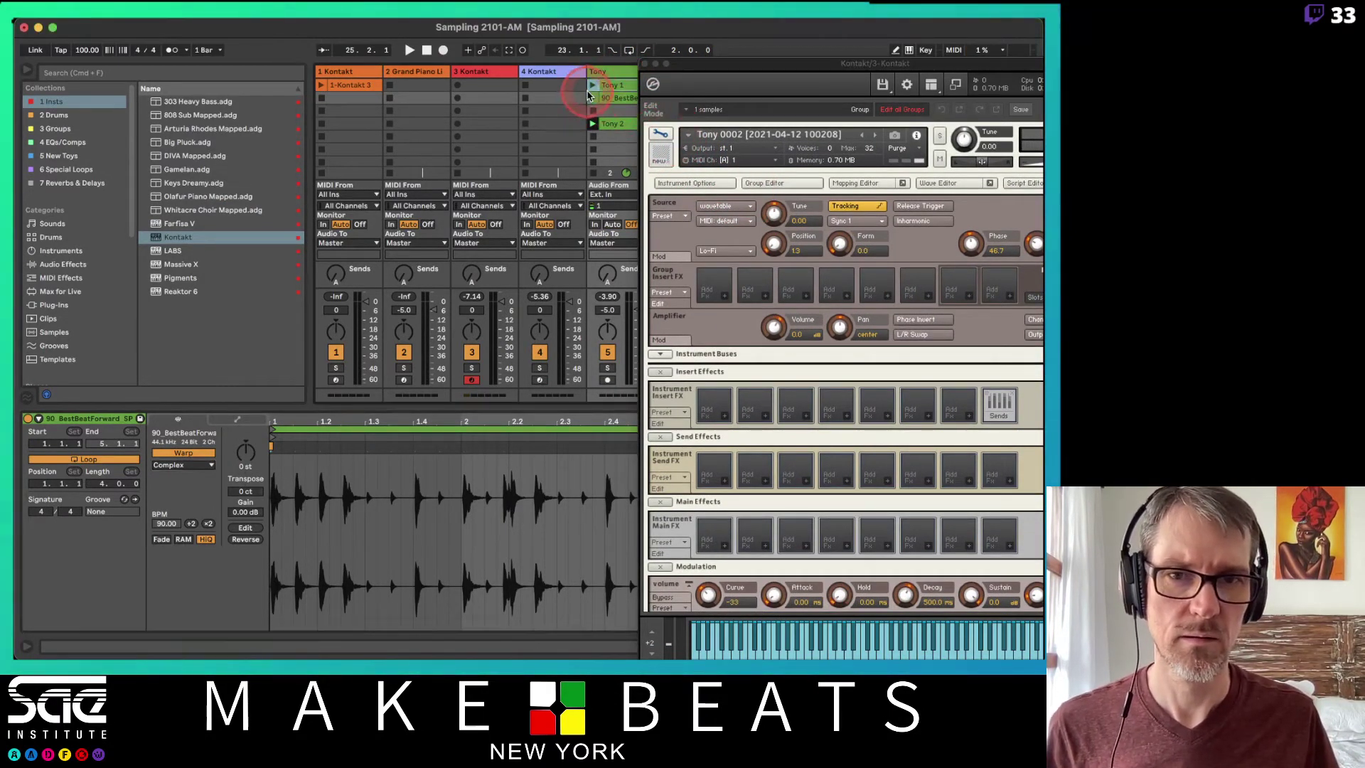
click(593, 86)
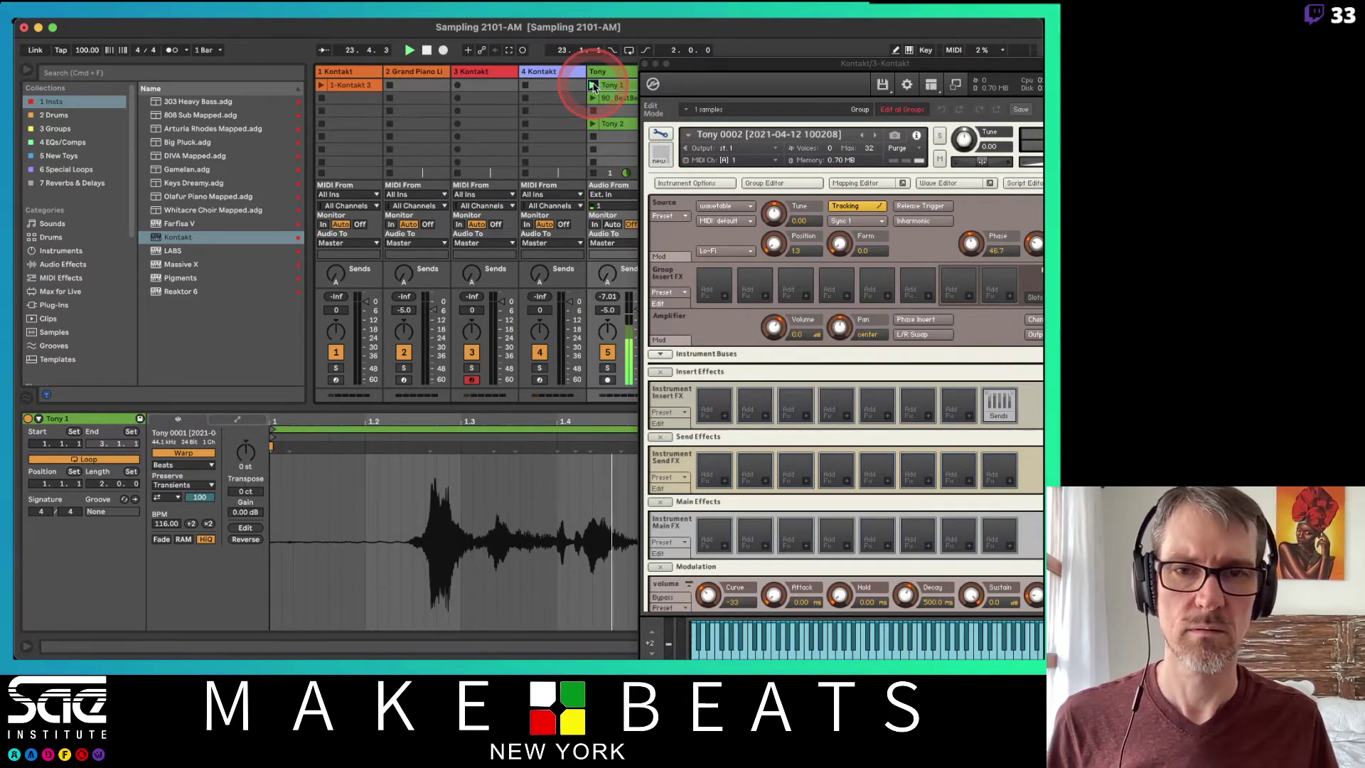
click(182, 466)
click(177, 520)
key(space)
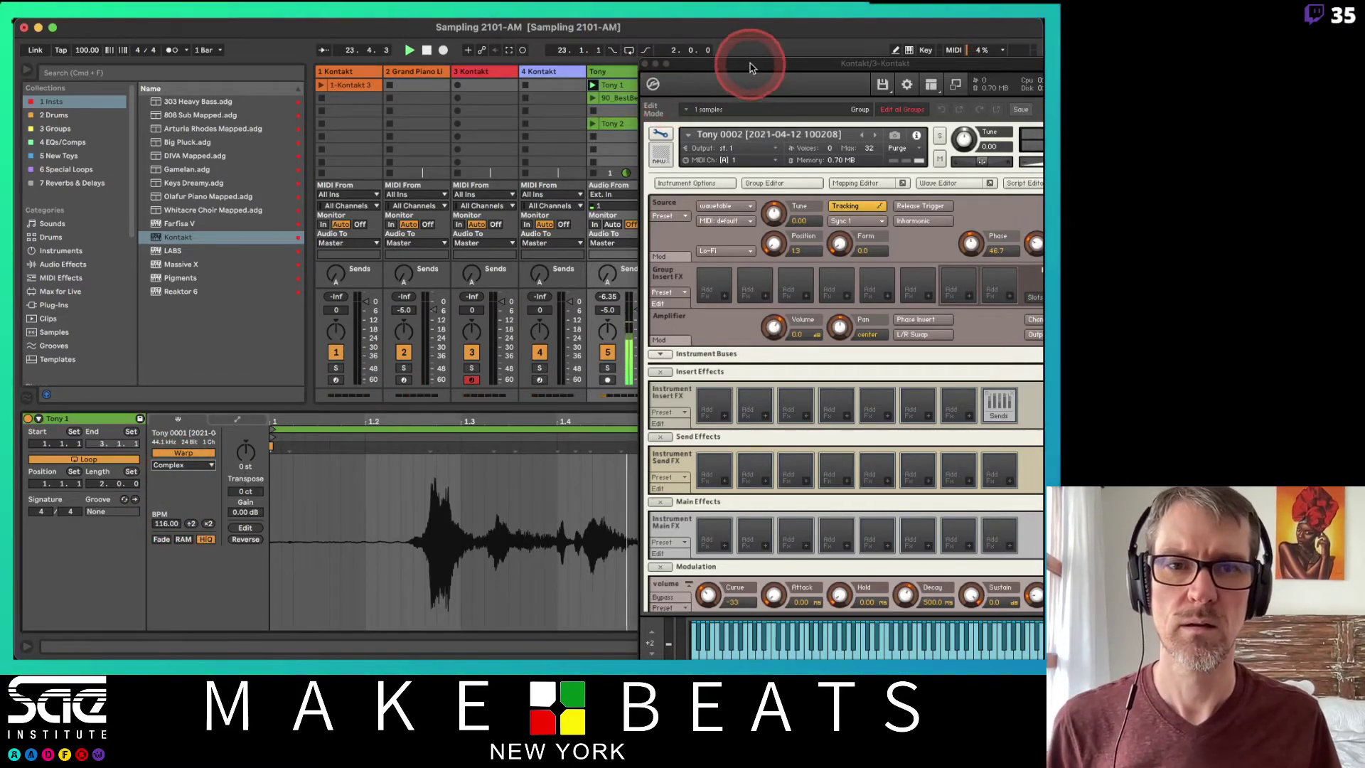
Move the Kontakt window aside and turn off warping for the first audio clip on track 5.
drag(751, 68, 906, 59)
click(191, 438)
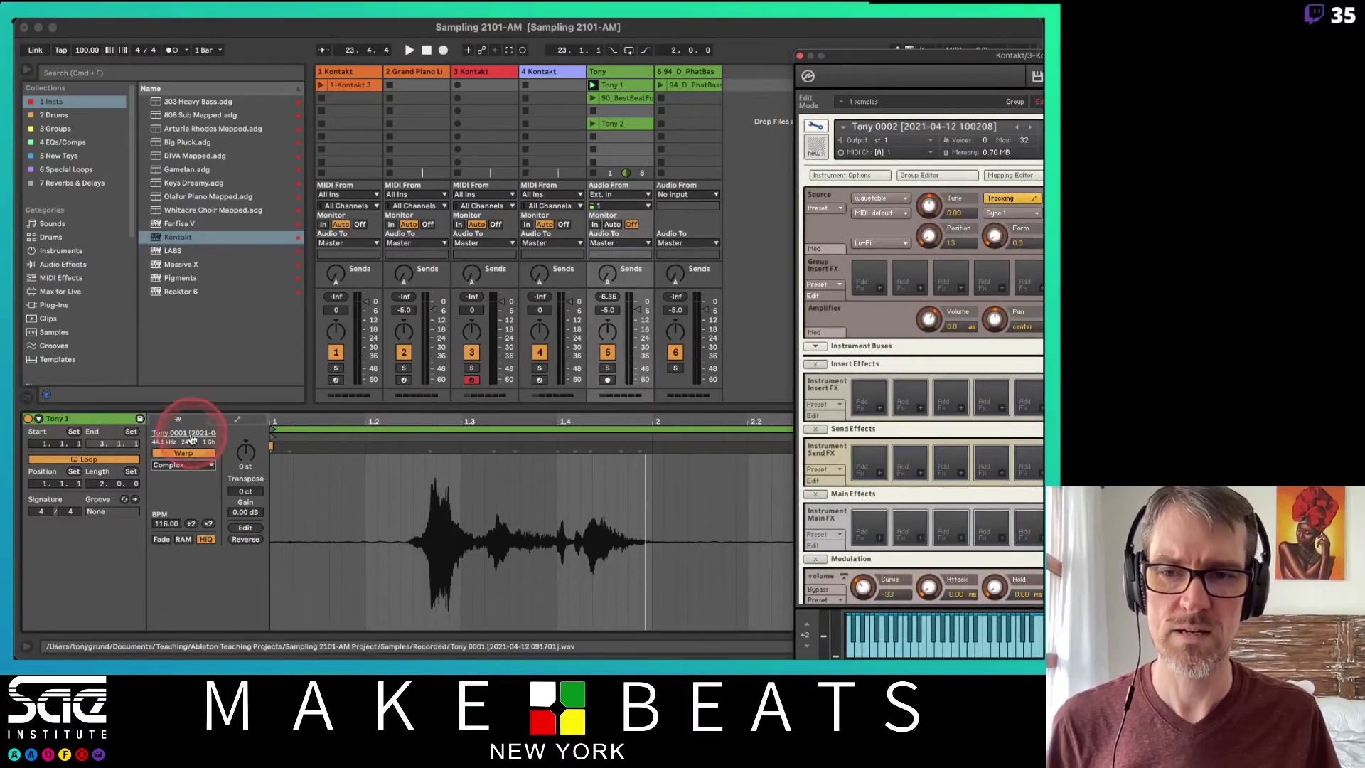
click(183, 453)
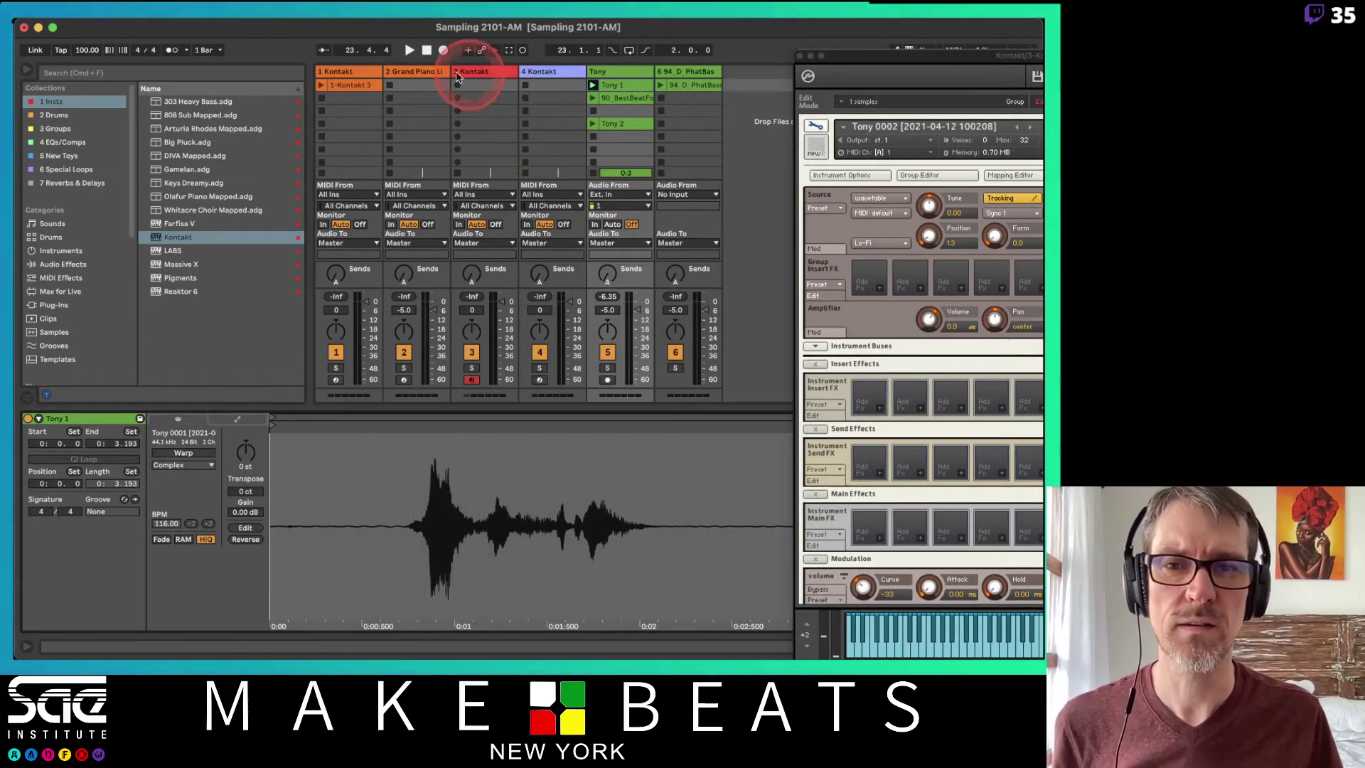
Delete the Grand Piano instrument from track 2 and load a new Kontakt instance in its place.
click(415, 71)
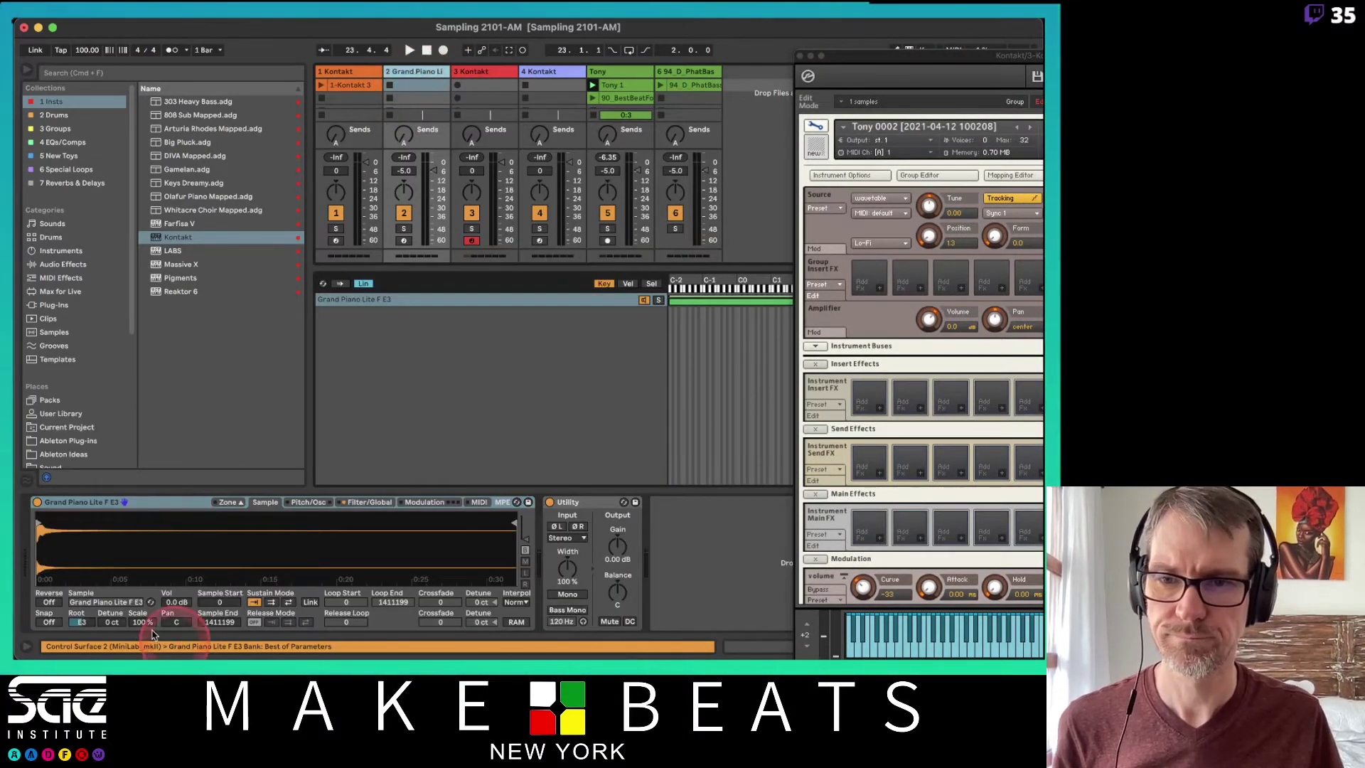
click(143, 502)
key(Delete)
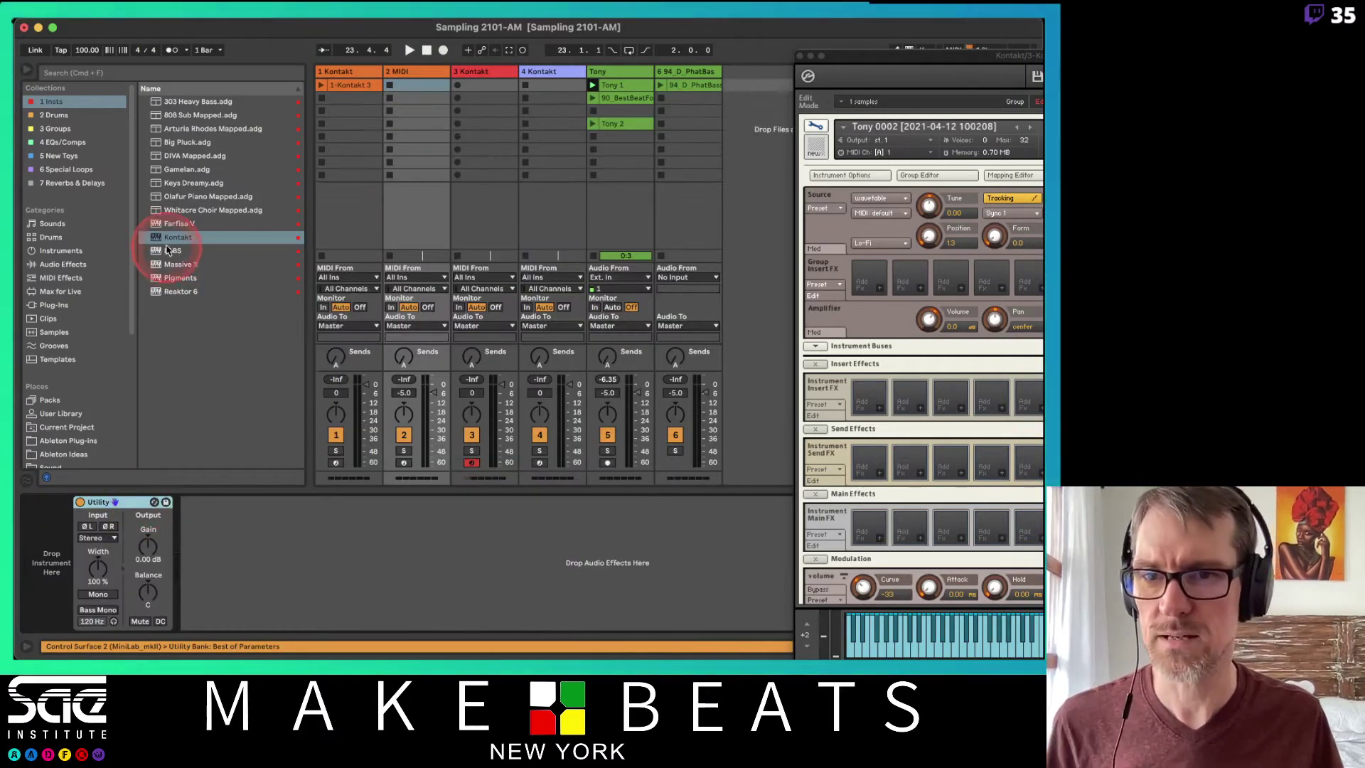
drag(168, 250, 43, 524)
click(611, 116)
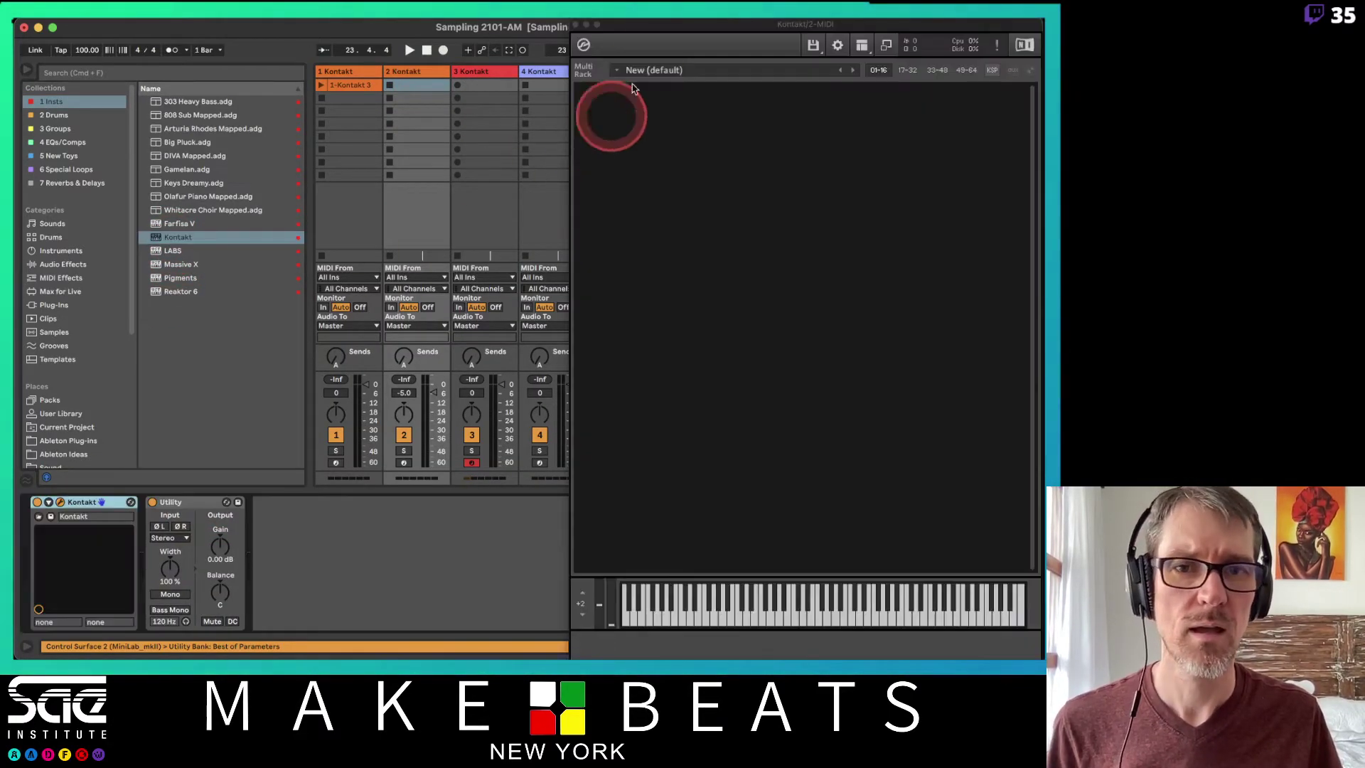
Reposition the empty Kontakt window and load the first audio clip from track 5 into it as a new instrument.
click(688, 71)
click(673, 33)
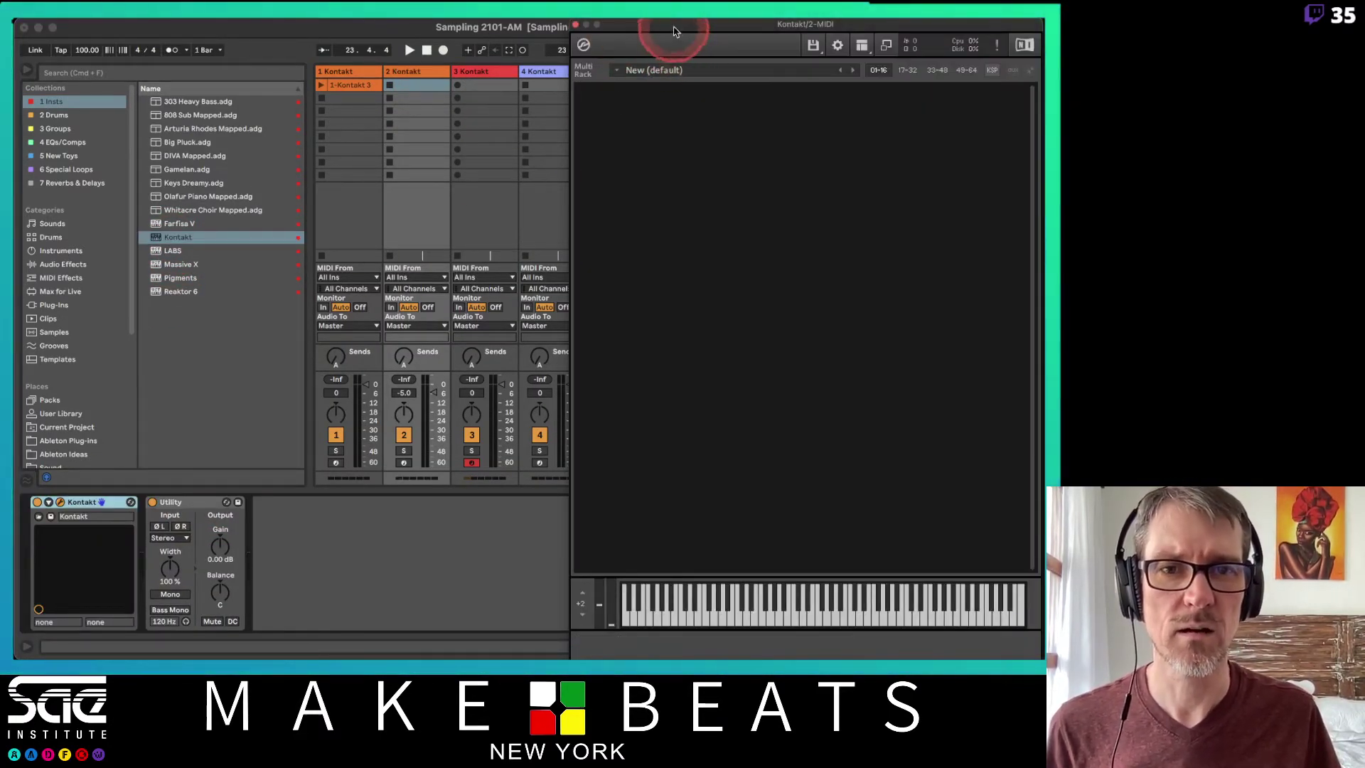
drag(674, 31, 786, 78)
drag(612, 85, 761, 167)
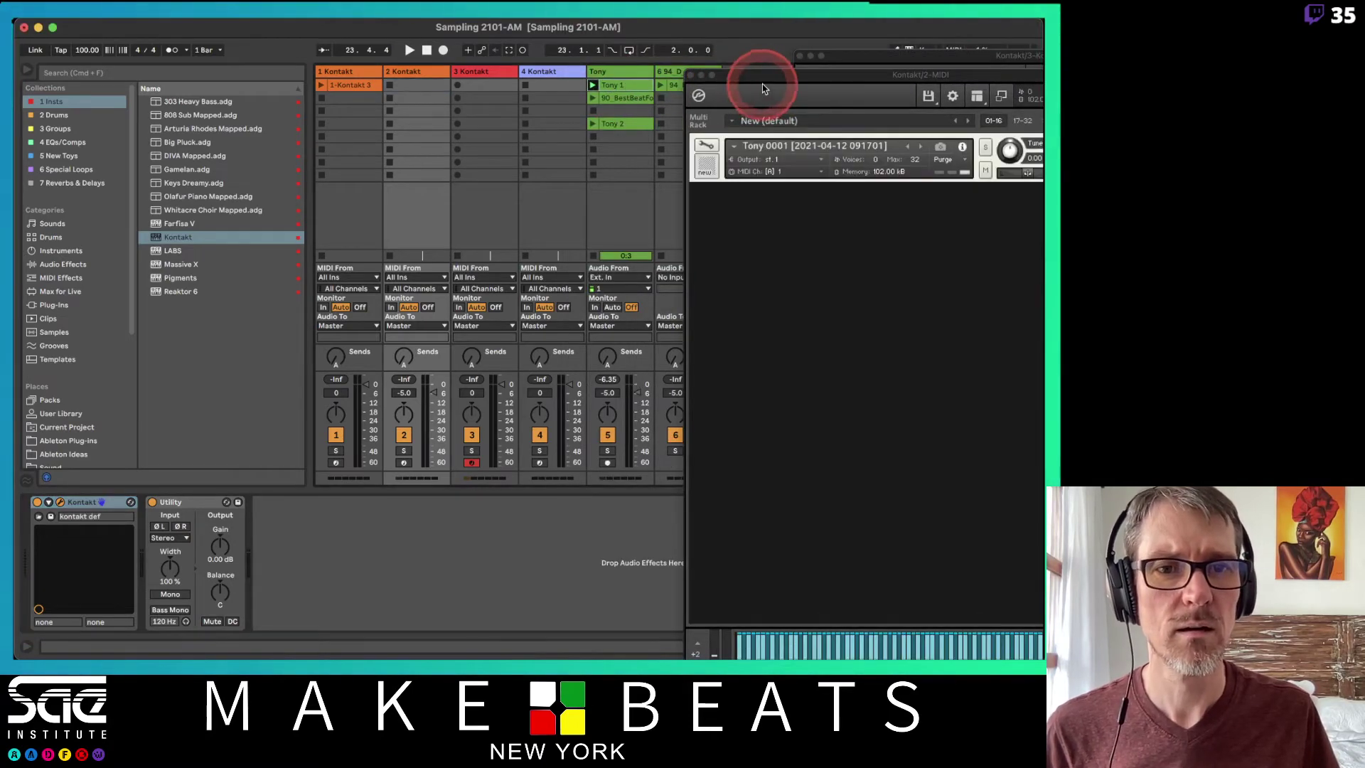
Open the new Kontakt instrument for editing and set its Source playback mode to time machine pro.
drag(762, 83, 311, 43)
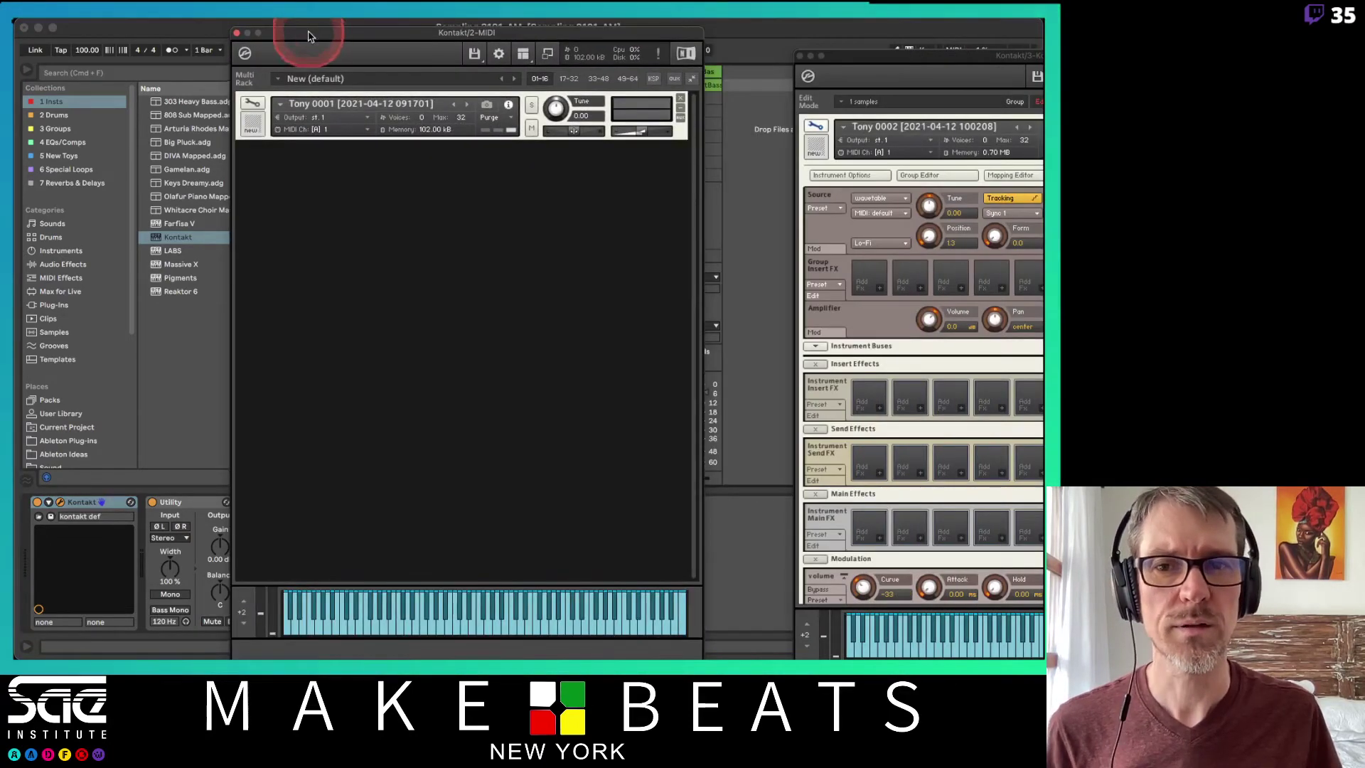
click(254, 101)
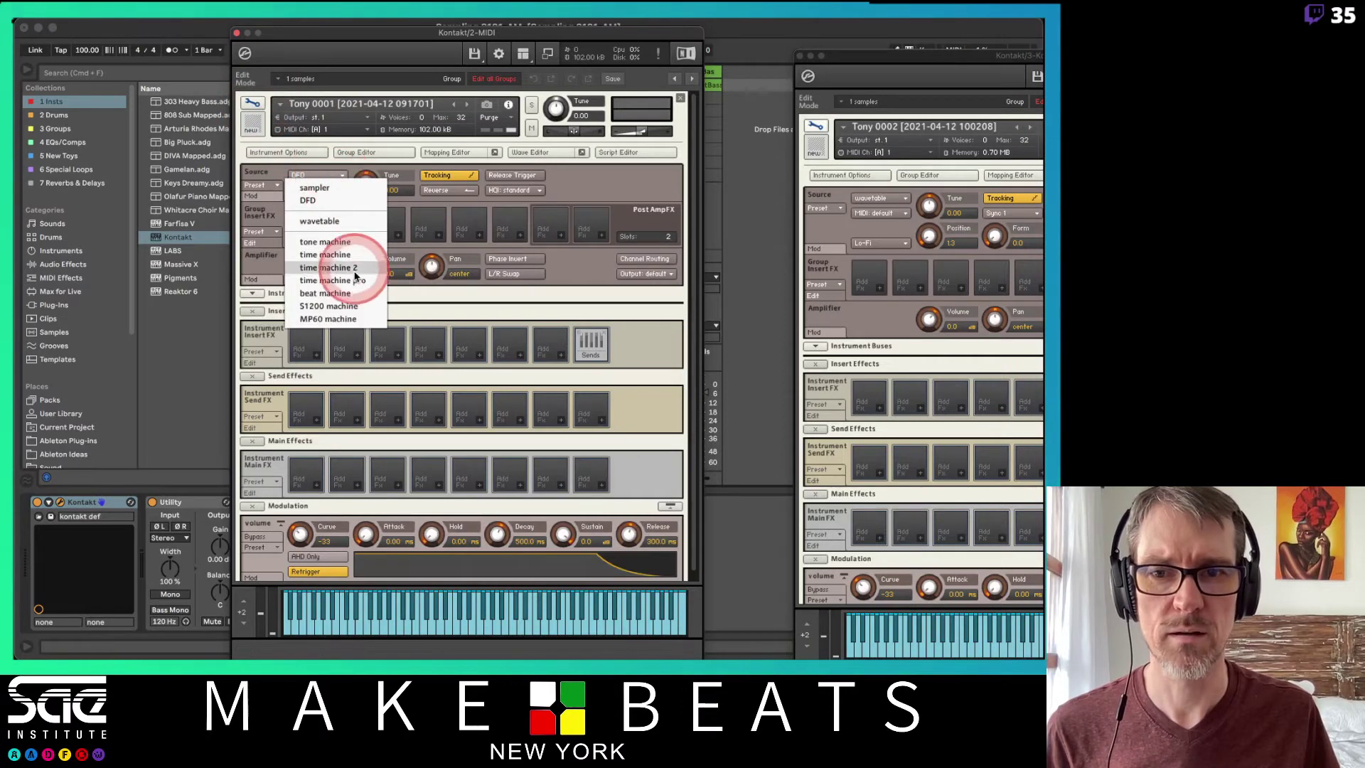
click(359, 284)
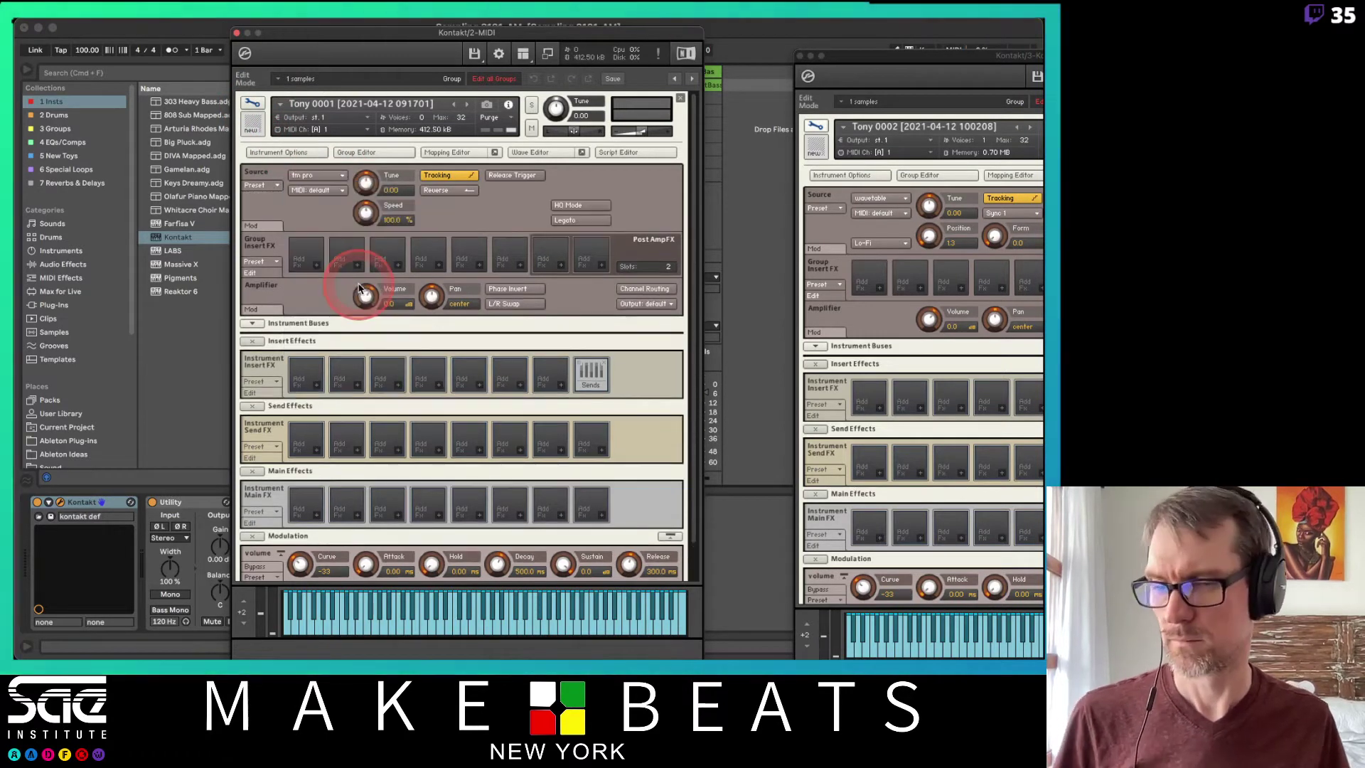
Arm track 2 for recording and return focus to its Kontakt window to audition the time machine pro sound.
drag(344, 40, 780, 34)
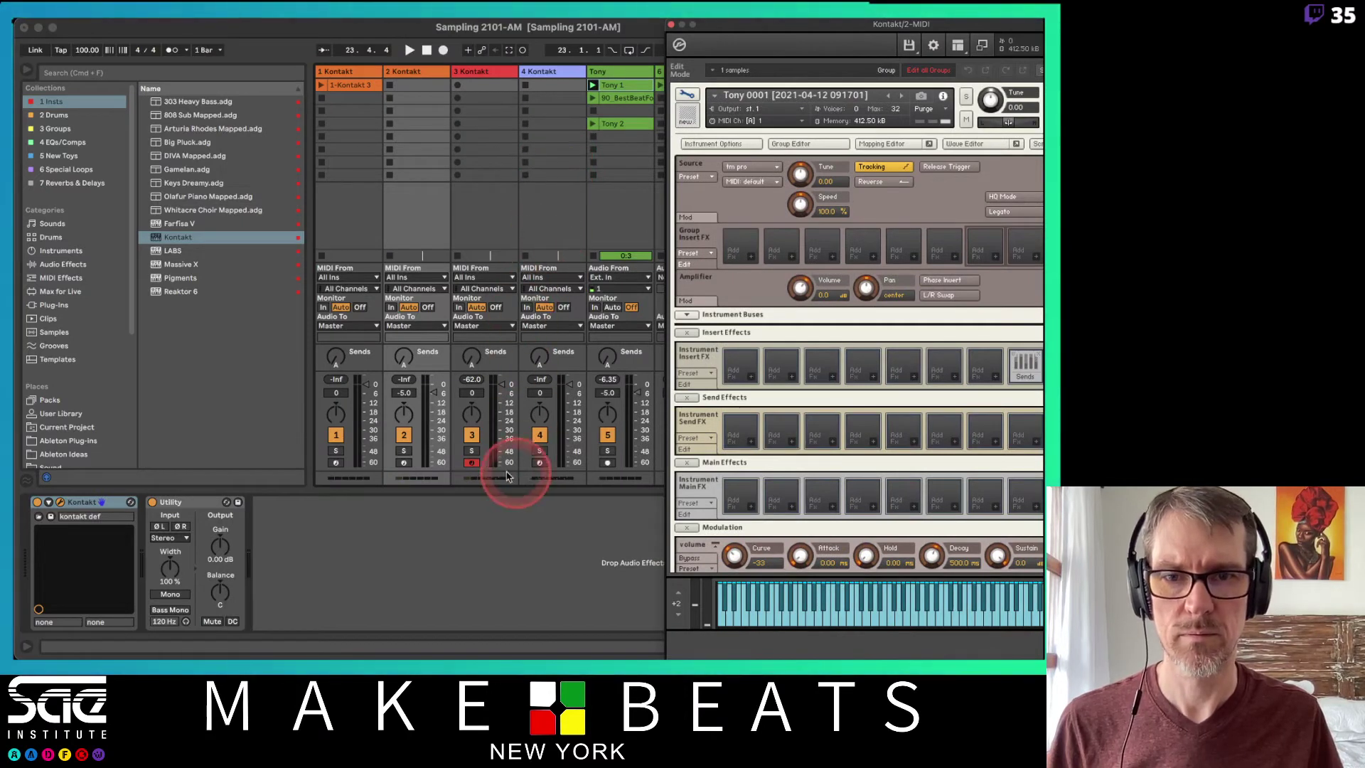
click(403, 463)
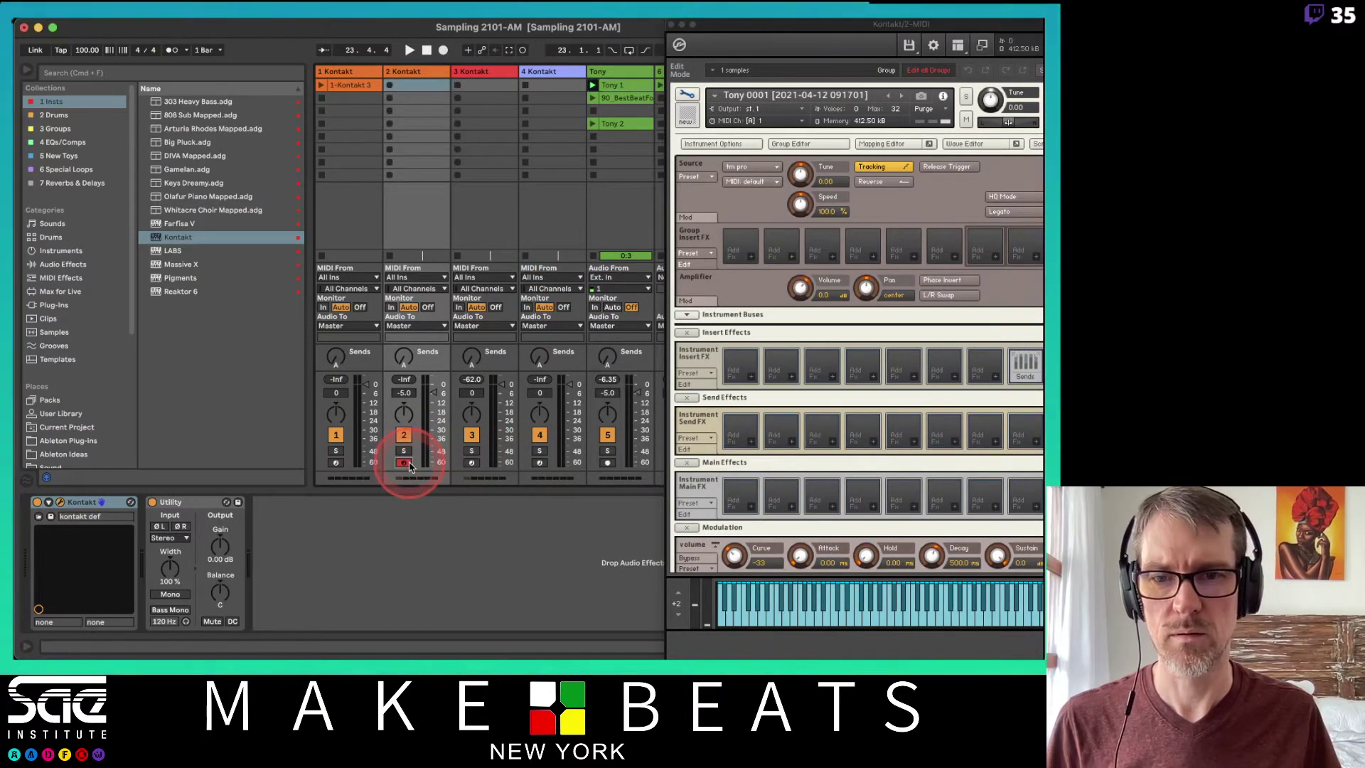
click(777, 63)
click(745, 111)
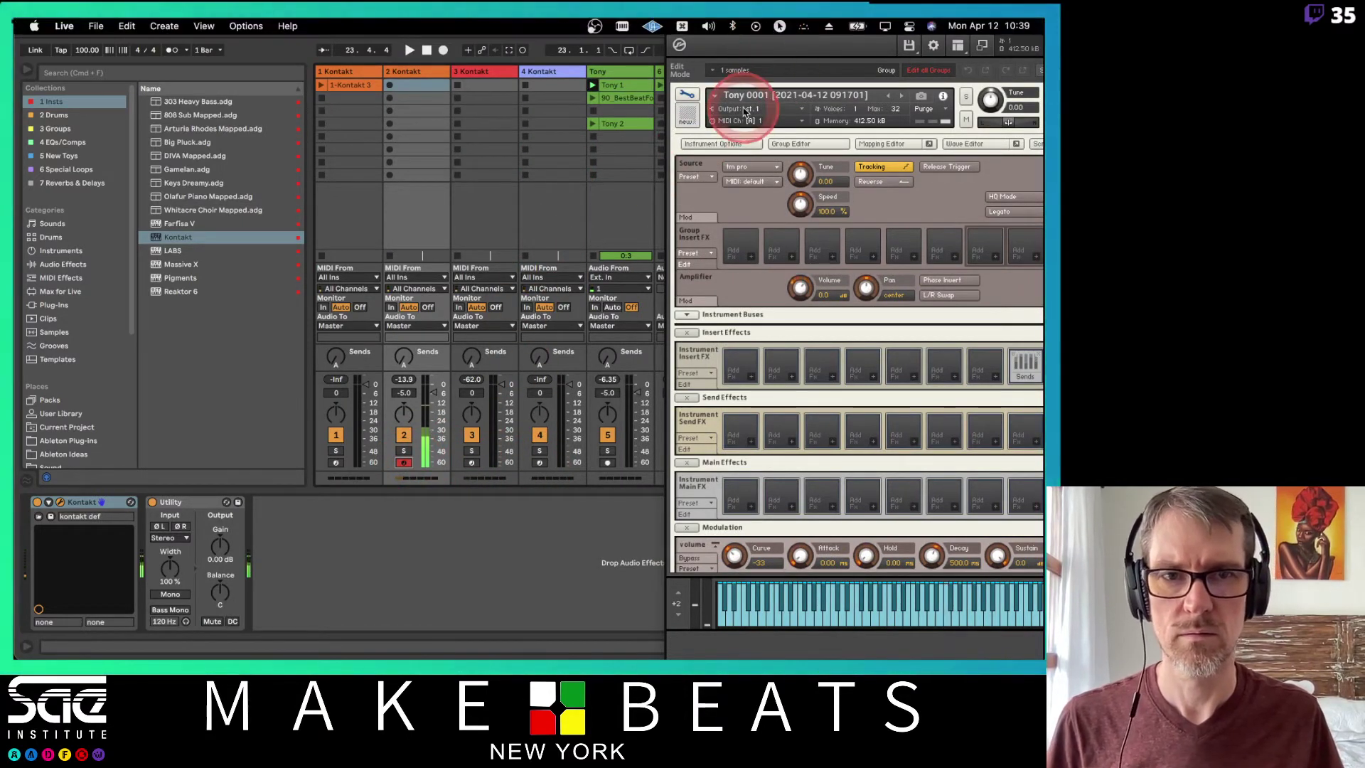
Move track 2's Kontakt window back into full view and show its Wave Editor.
drag(764, 32, 374, 26)
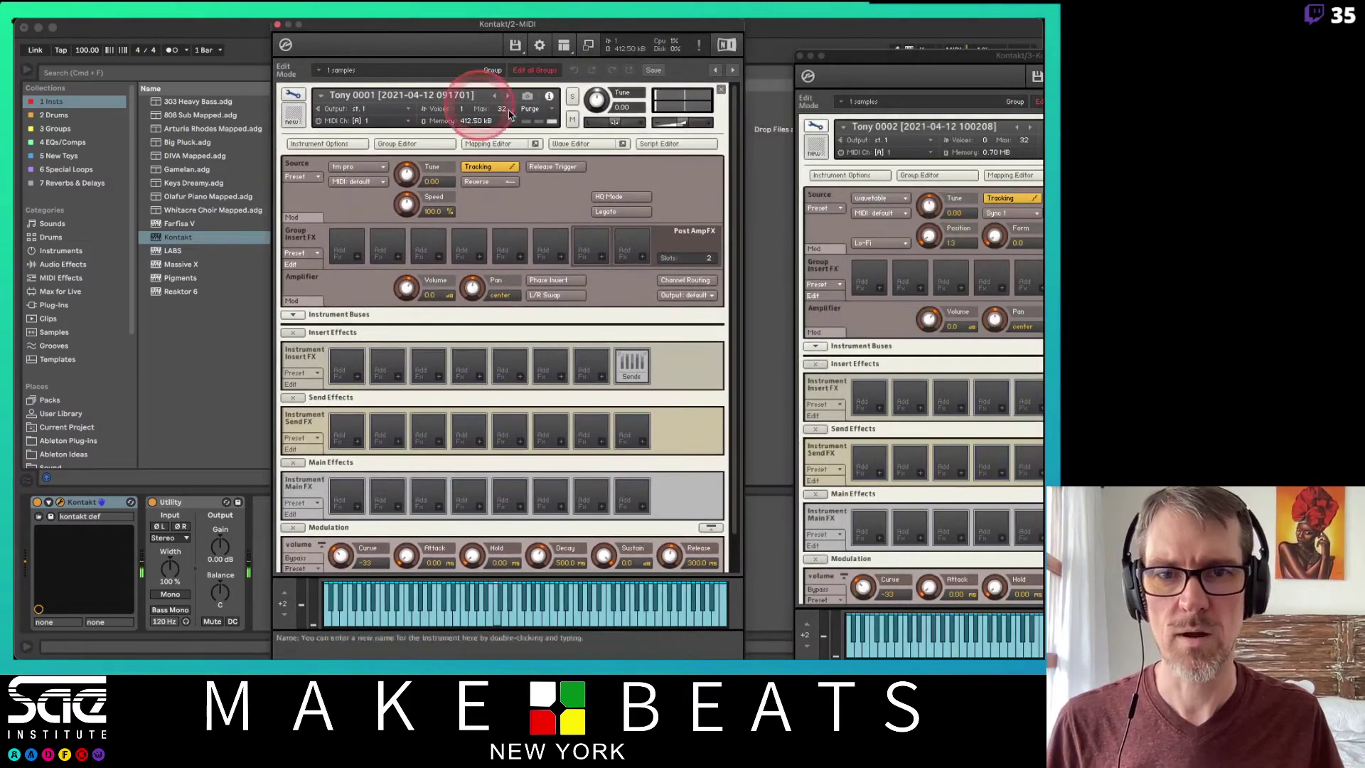
click(563, 145)
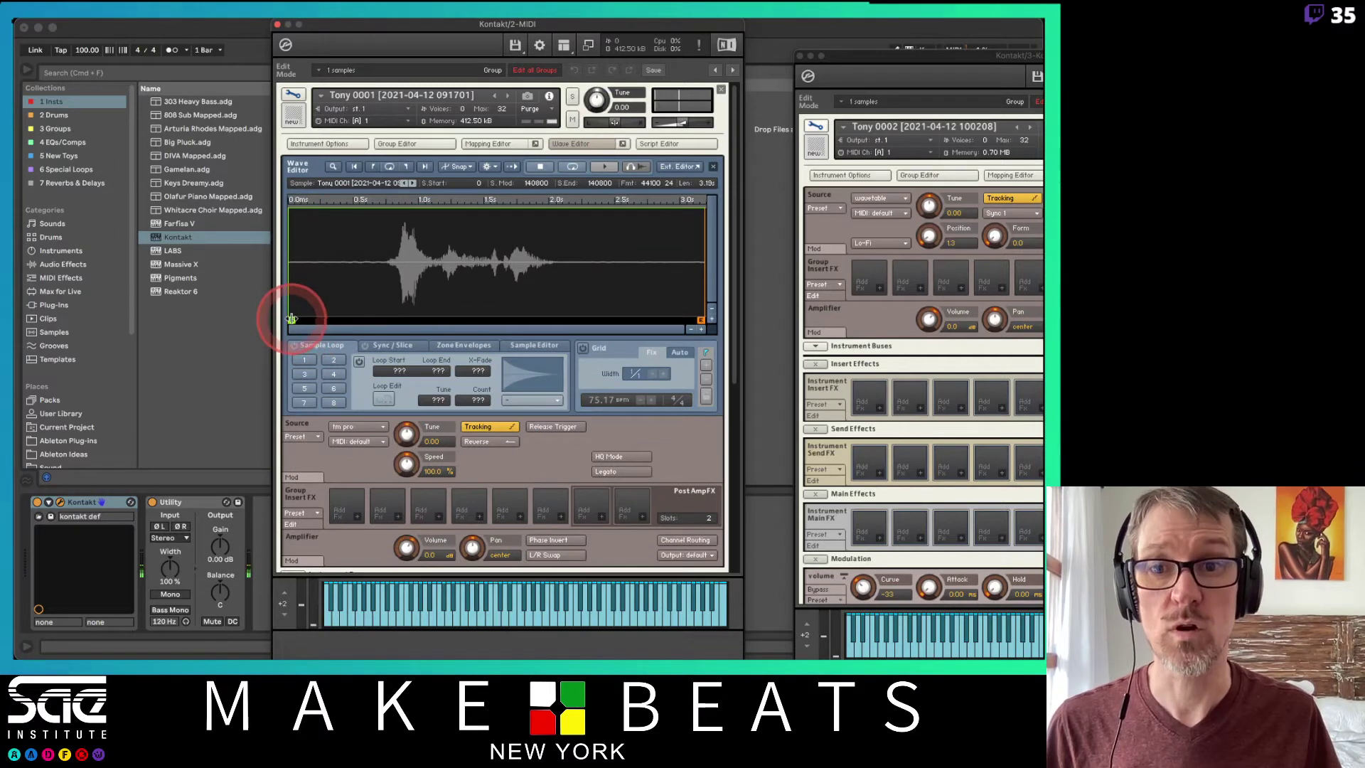
Trim the sample's start to 33901 and its end to 91877 around the recorded sound and hide the Wave Editor.
drag(292, 319, 392, 323)
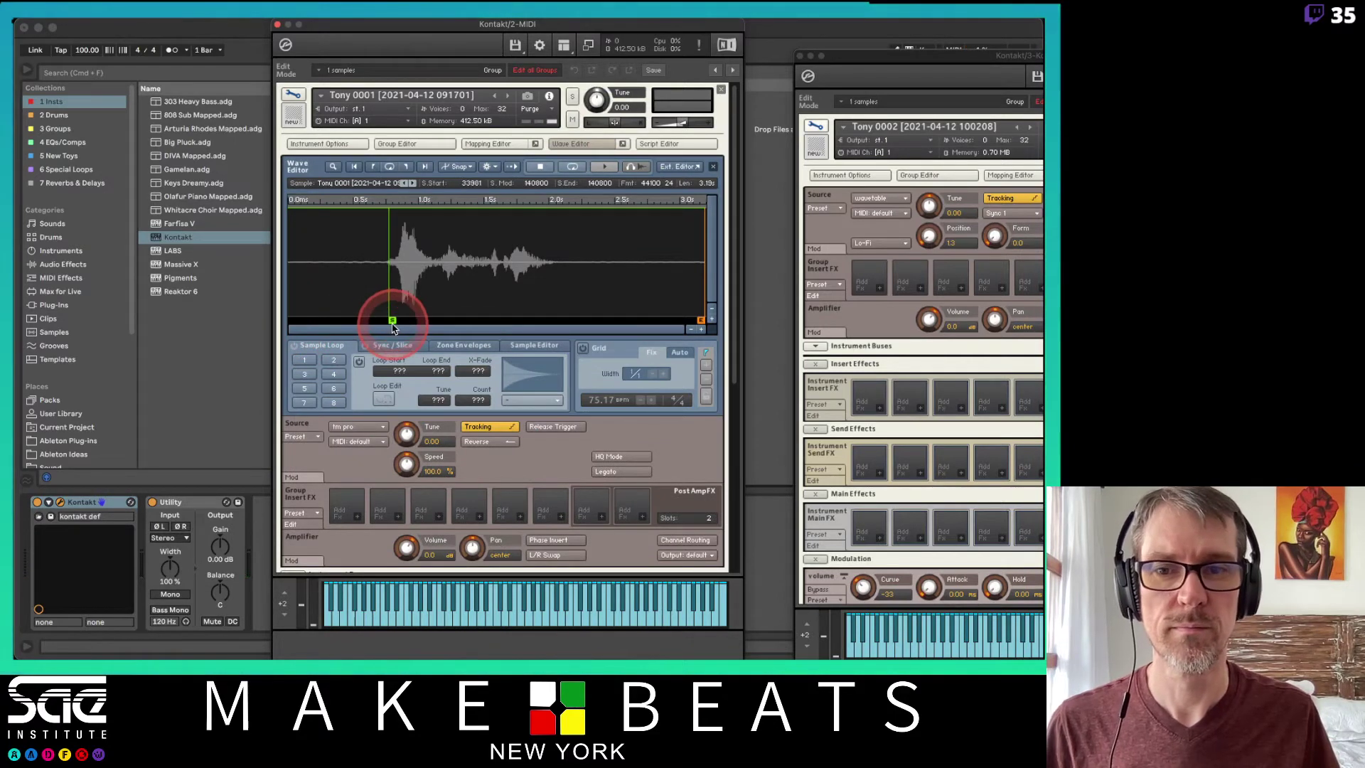
drag(700, 319, 554, 325)
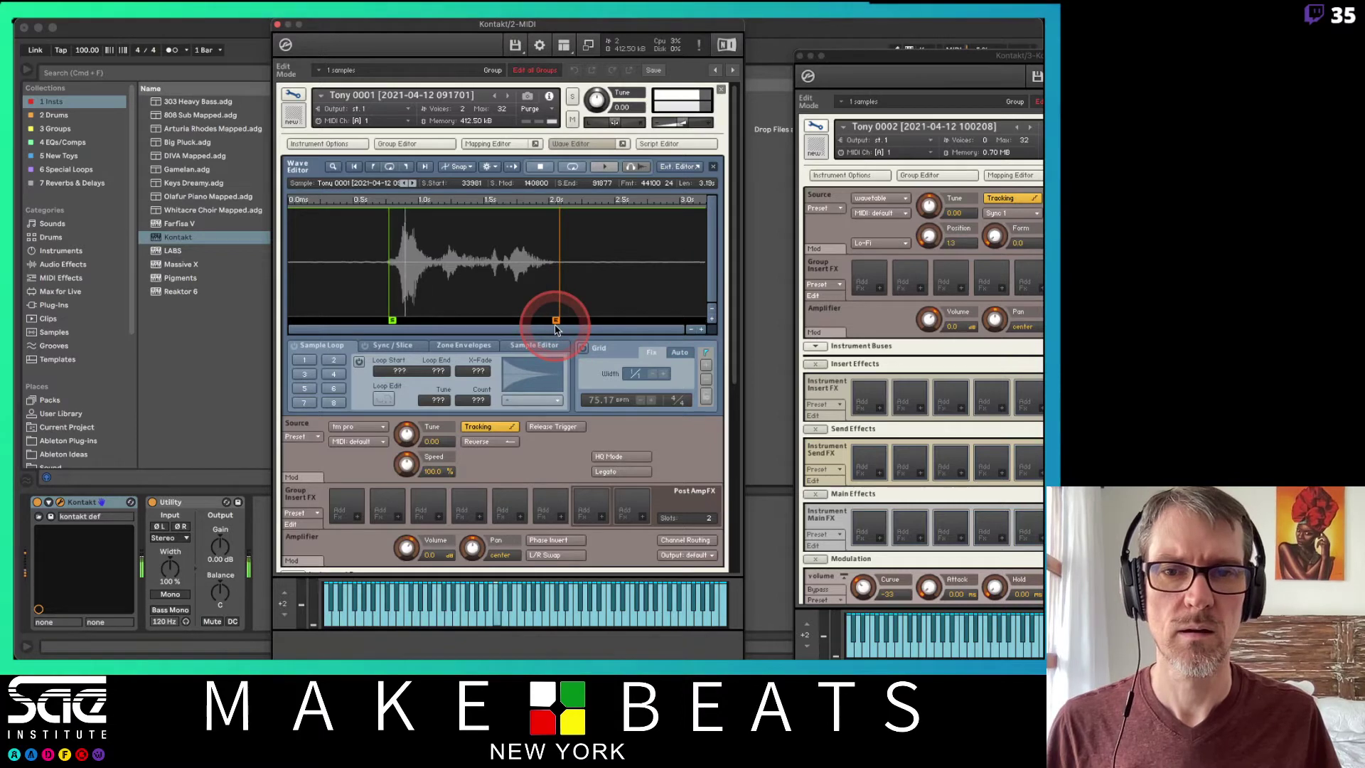
click(594, 144)
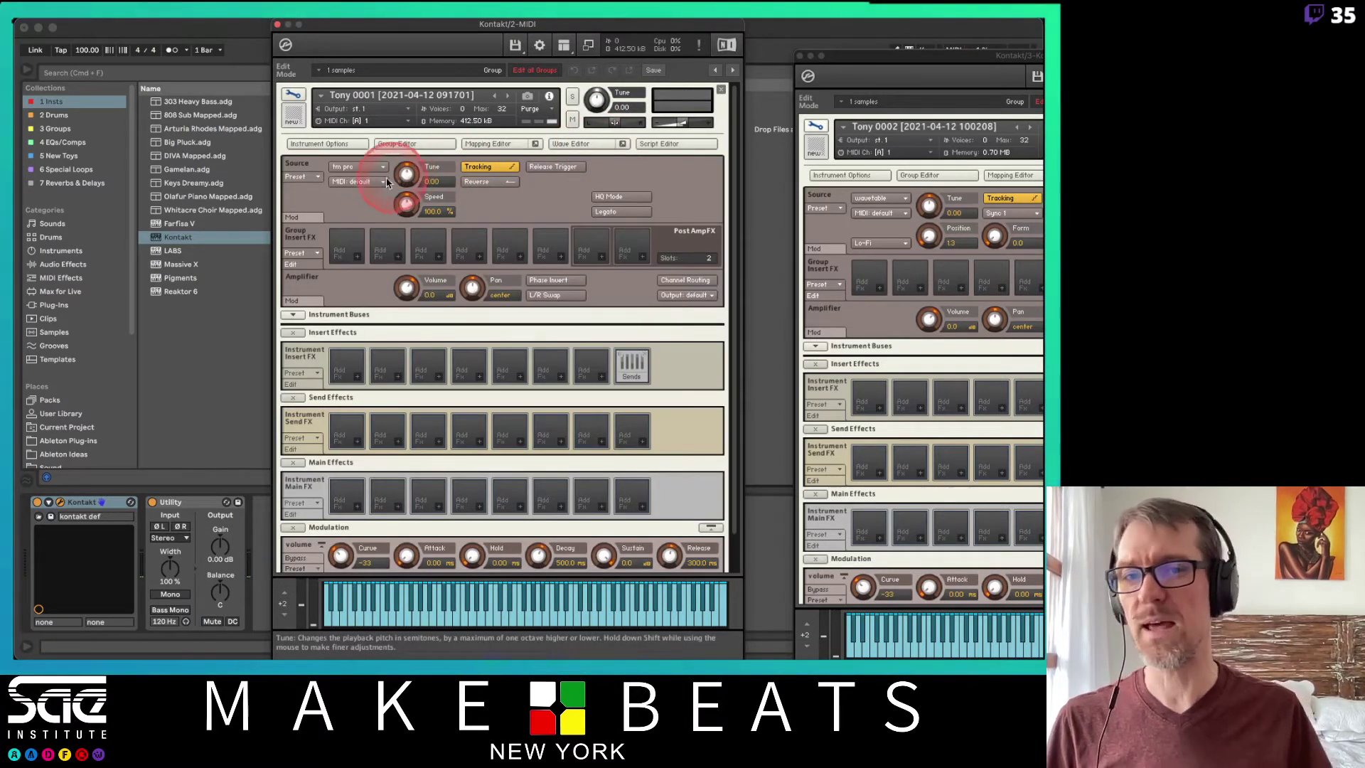
Switch the Source playback mode to sampler for comparison and set it back to time machine pro.
click(357, 167)
click(365, 183)
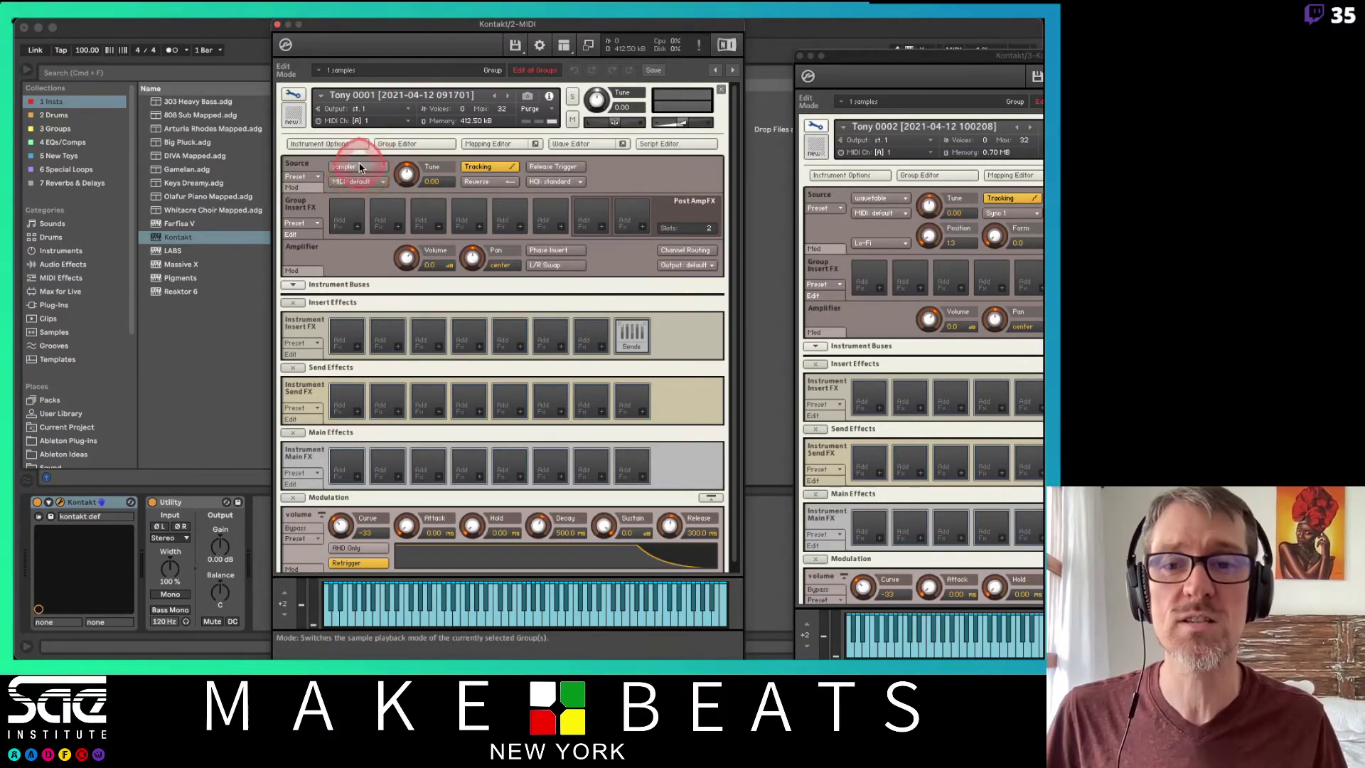
click(357, 167)
click(374, 272)
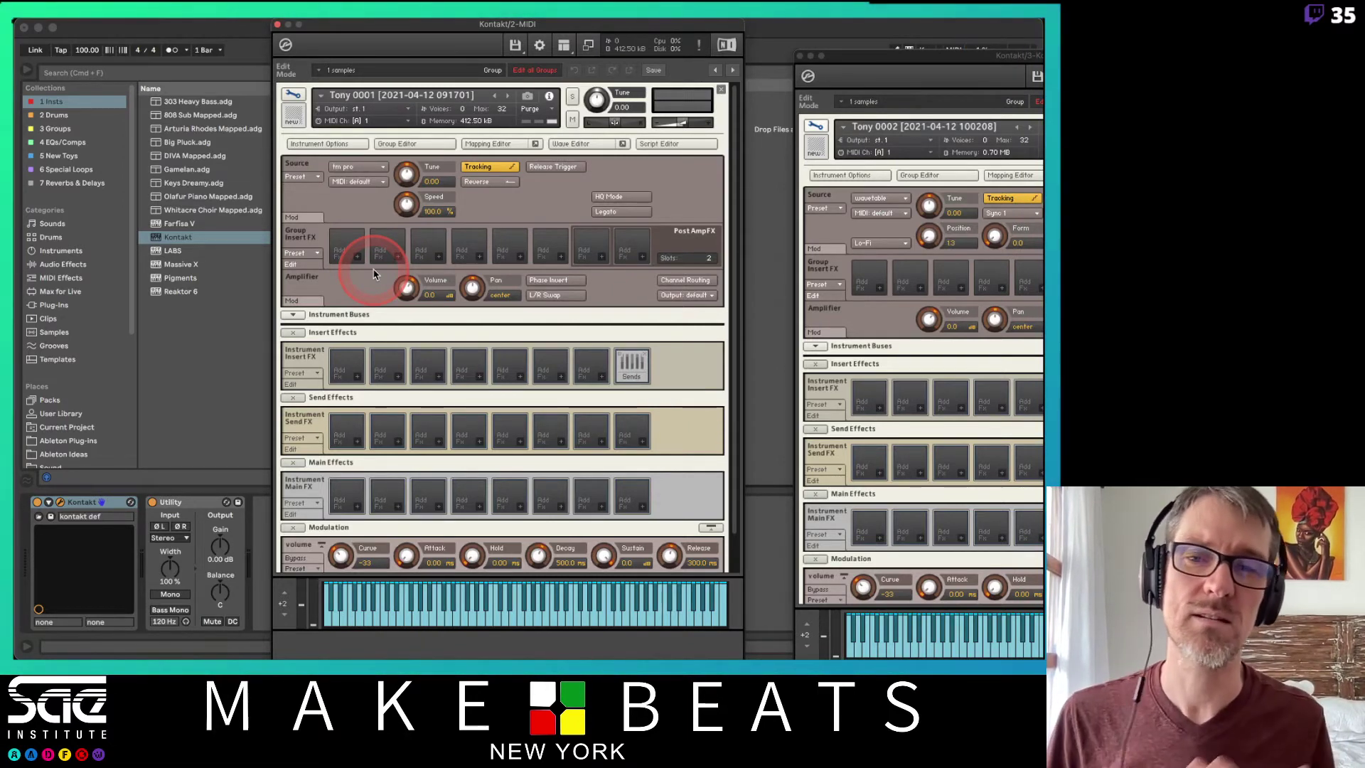
Audition the sample at reduced Source Speed settings, including 32.4%.
click(410, 216)
drag(416, 260, 411, 268)
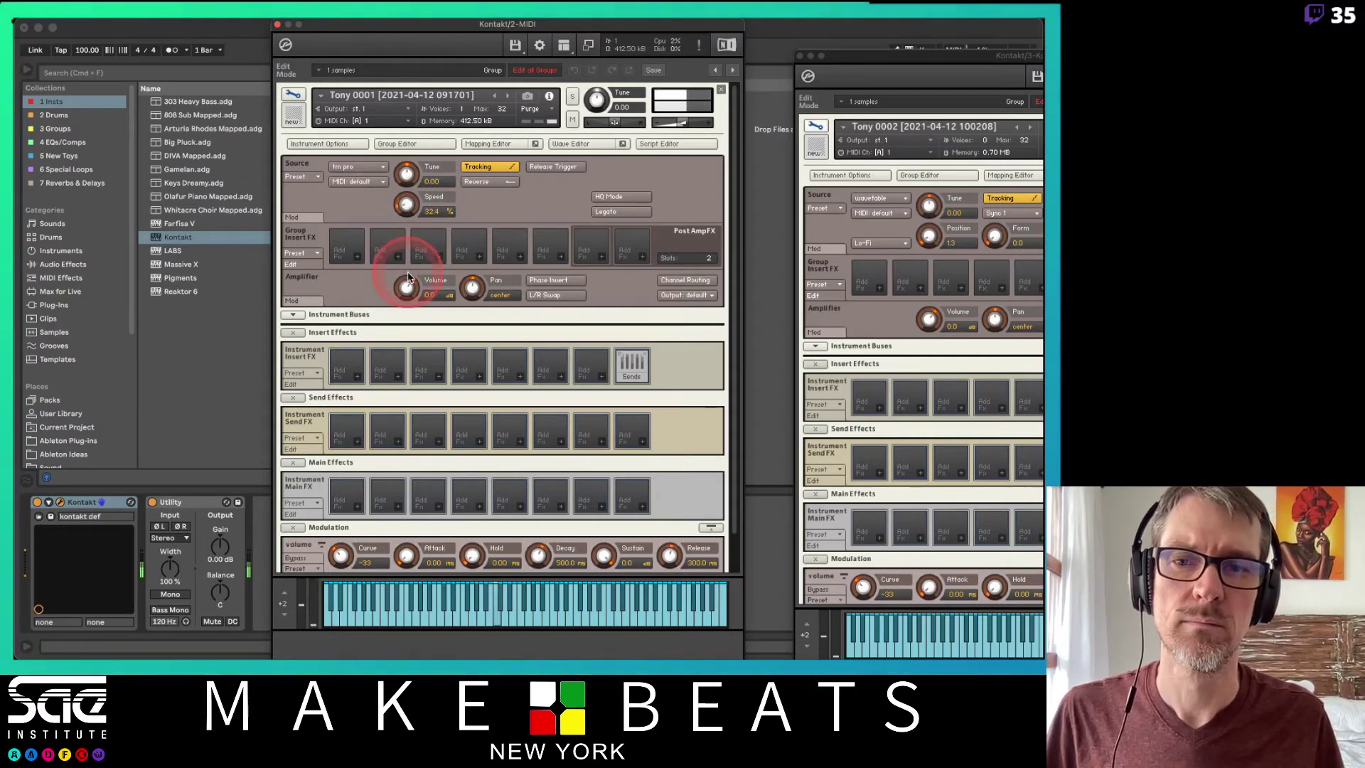
click(408, 205)
mouse_move(410, 206)
mouse_down()
mouse_move(407, 185)
mouse_move(405, 196)
mouse_up()
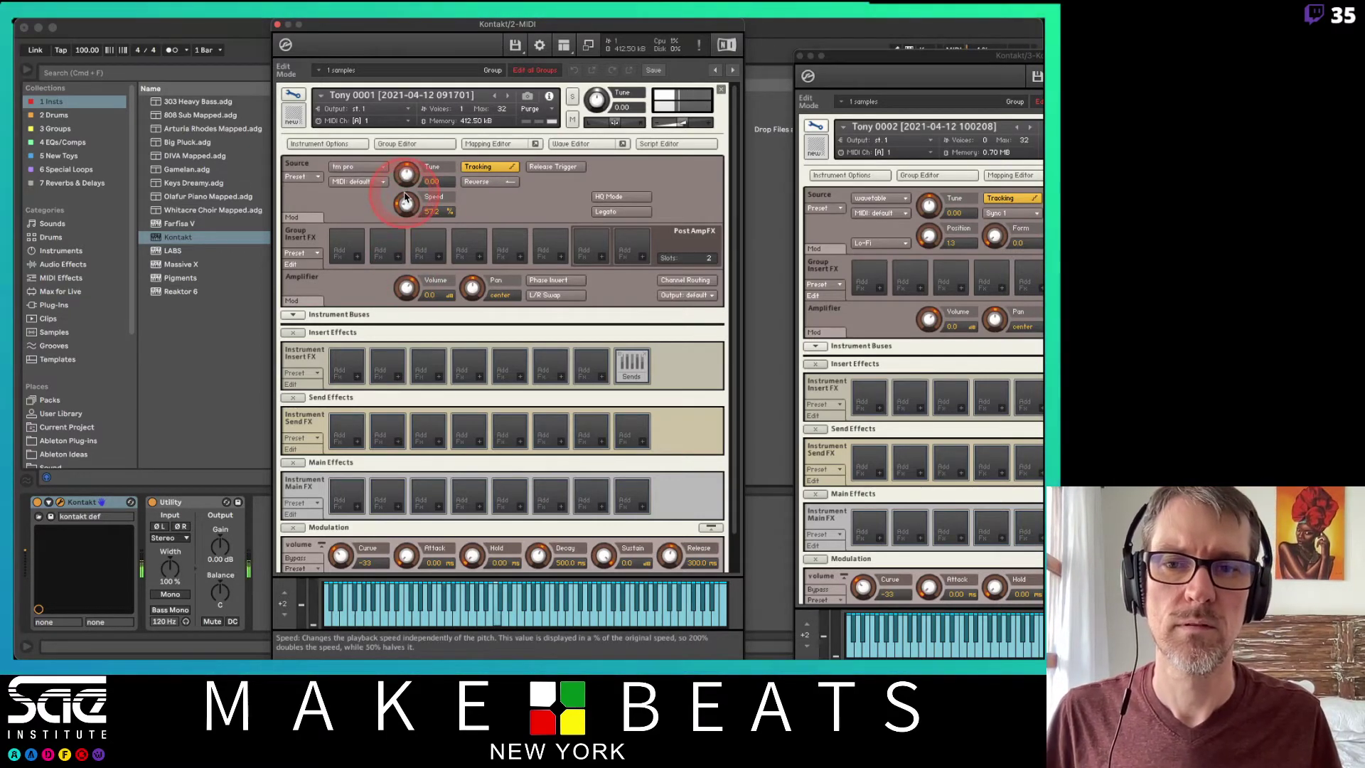
click(407, 205)
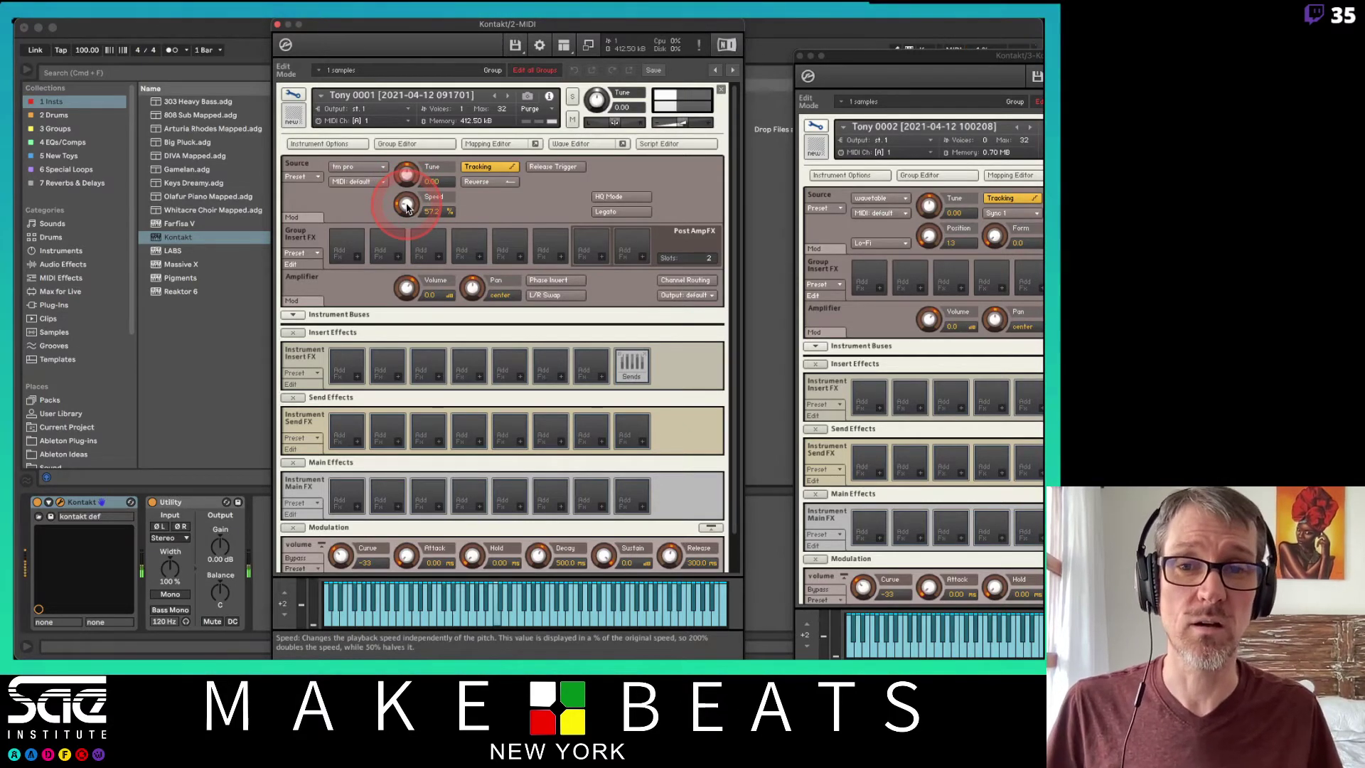
mouse_move(406, 206)
mouse_down()
mouse_move(415, 64)
mouse_move(402, 263)
mouse_move(401, 188)
mouse_up()
Try to assign a hardware controller to the Source Speed knob with Learn MIDI CC# Automation.
right_click(406, 212)
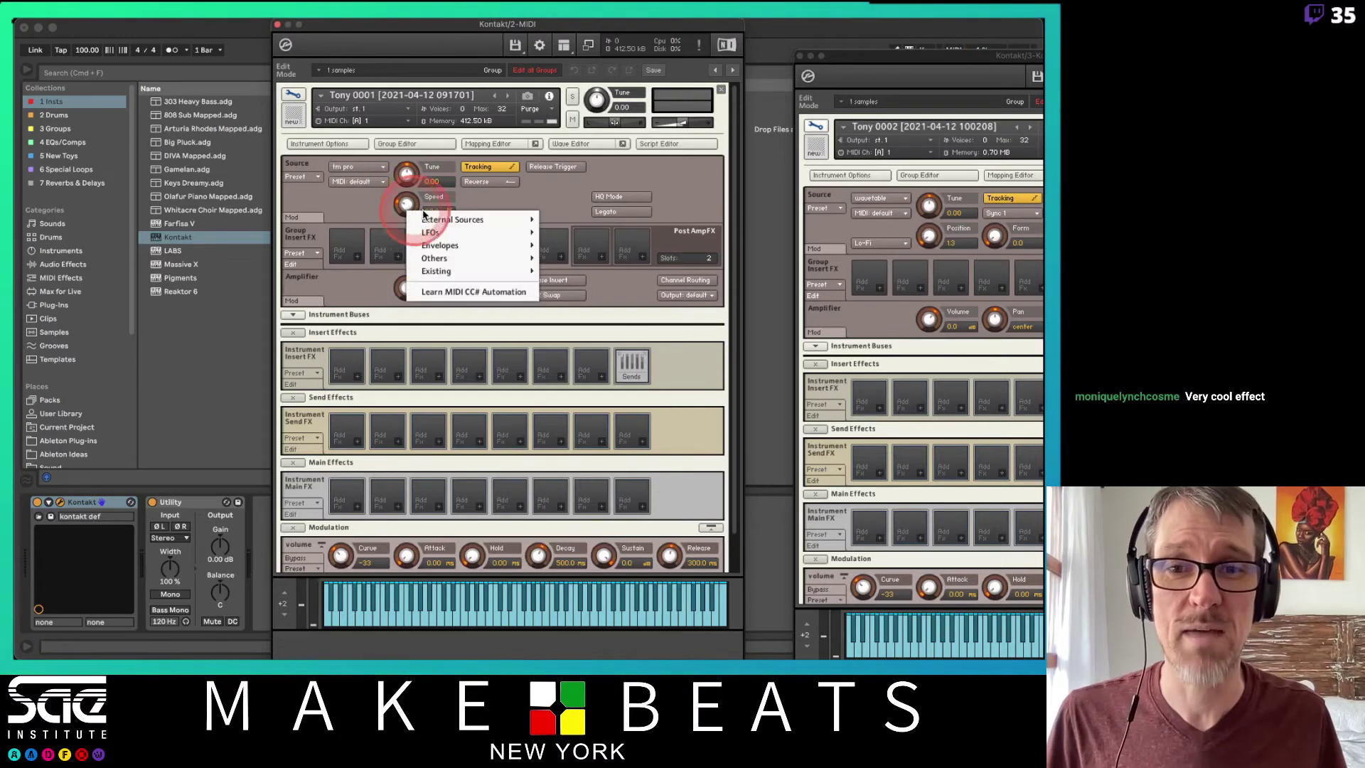
click(465, 292)
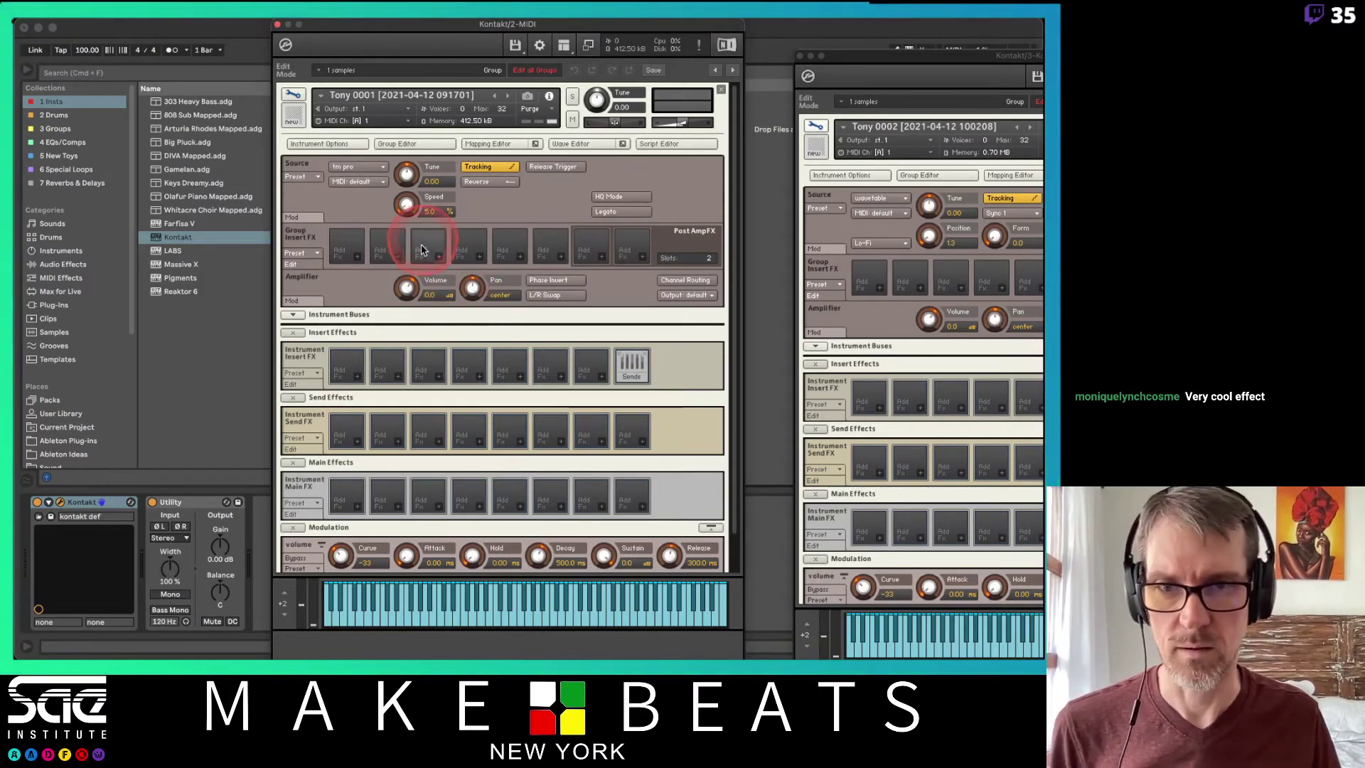
drag(403, 205, 407, 211)
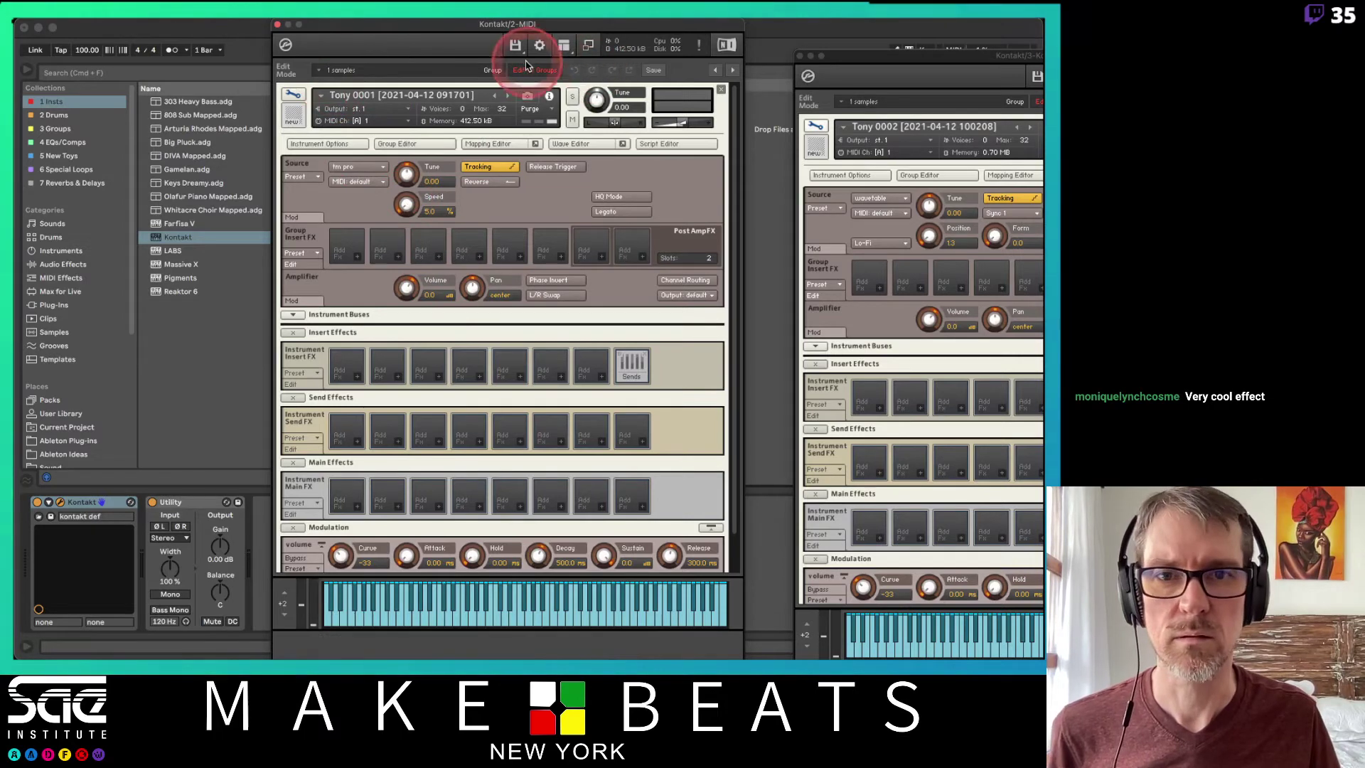
Show Kontakt's browser with its host automation list and assign host parameter #000 to the Source Speed knob.
click(563, 45)
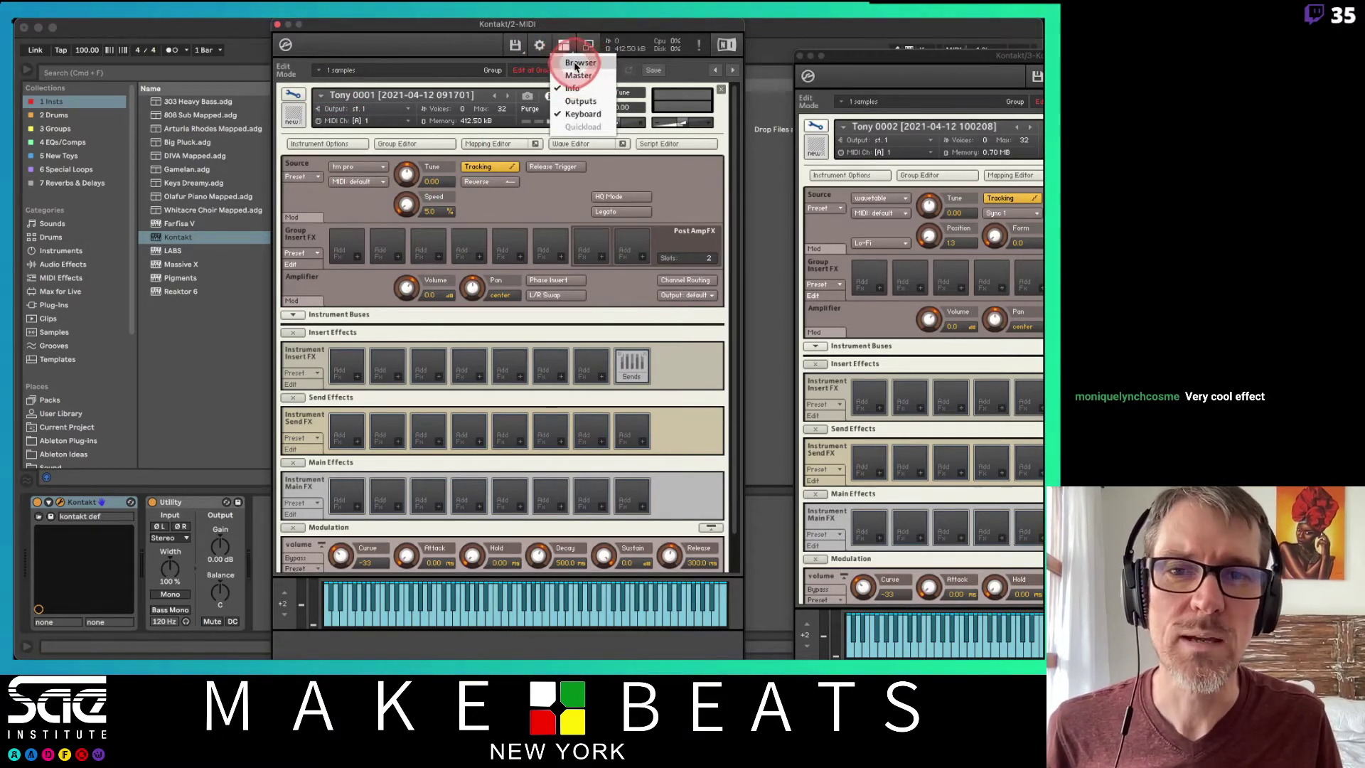
click(568, 64)
click(476, 68)
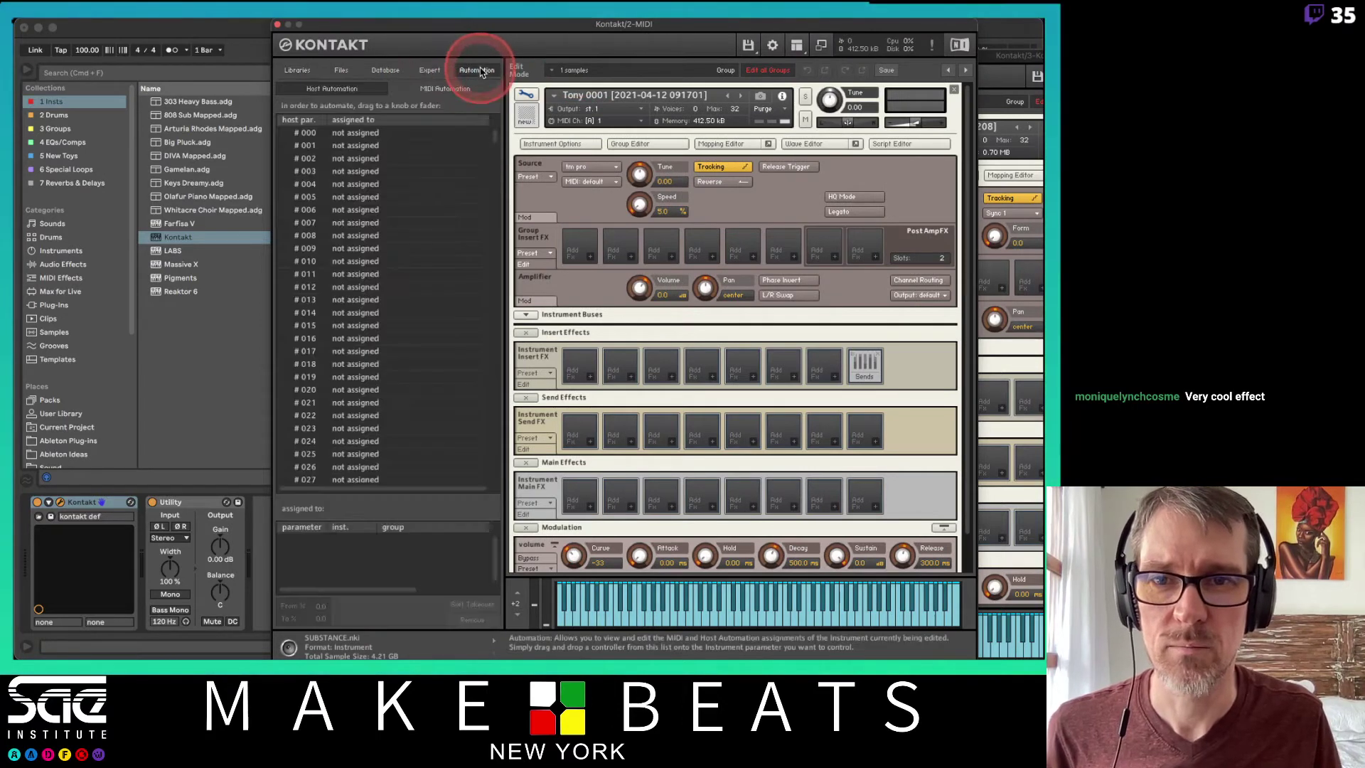
click(420, 132)
drag(420, 132, 639, 205)
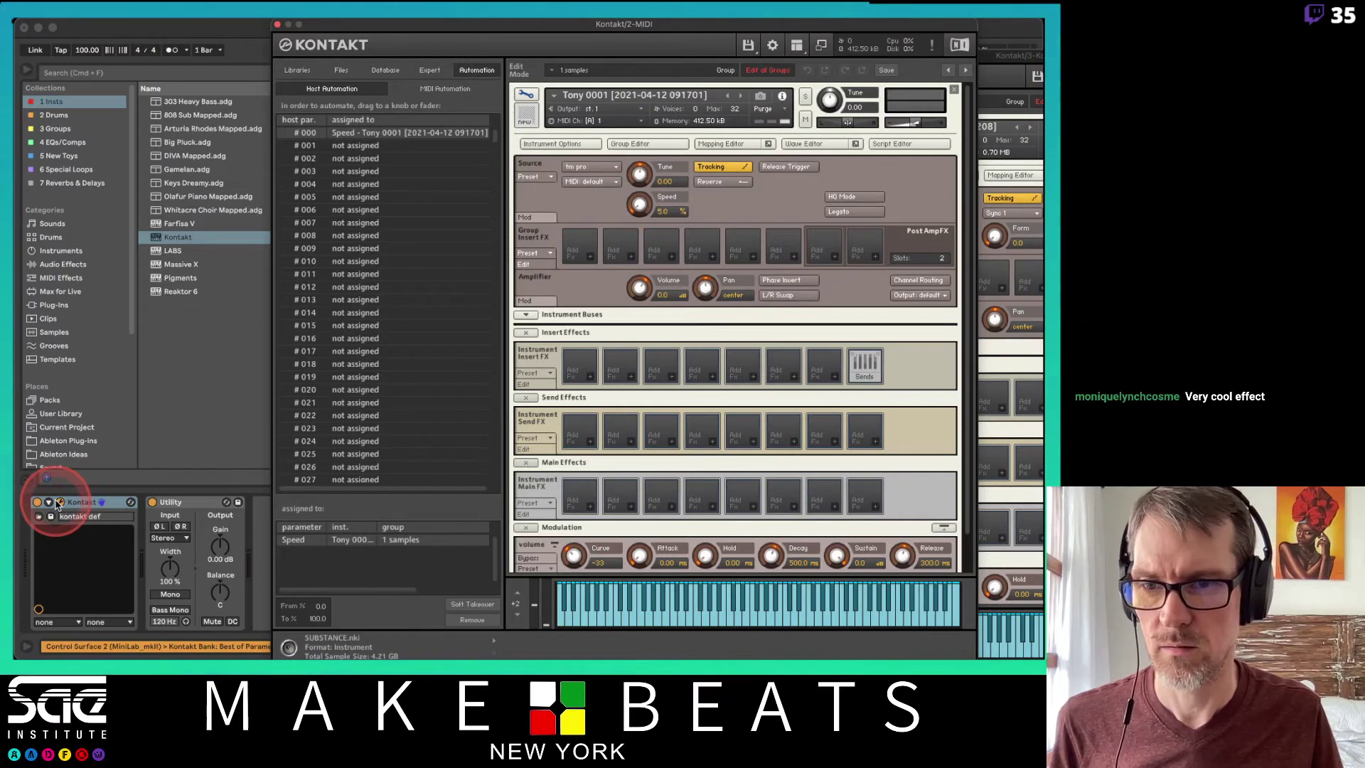
Expose Kontakt's Speed parameter on the Ableton device through Configure and map a MIDI controller to it in MIDI map mode.
click(126, 544)
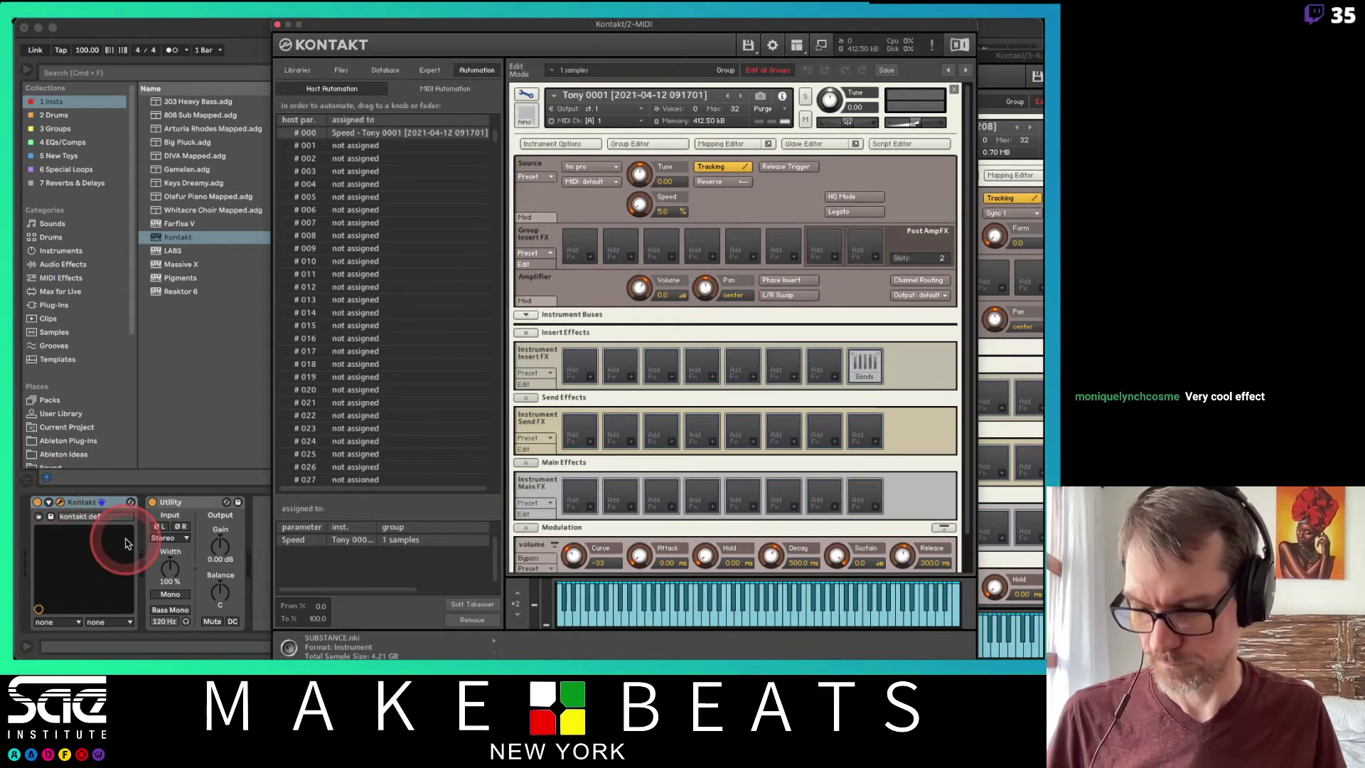
key(super+m)
key(super+m)
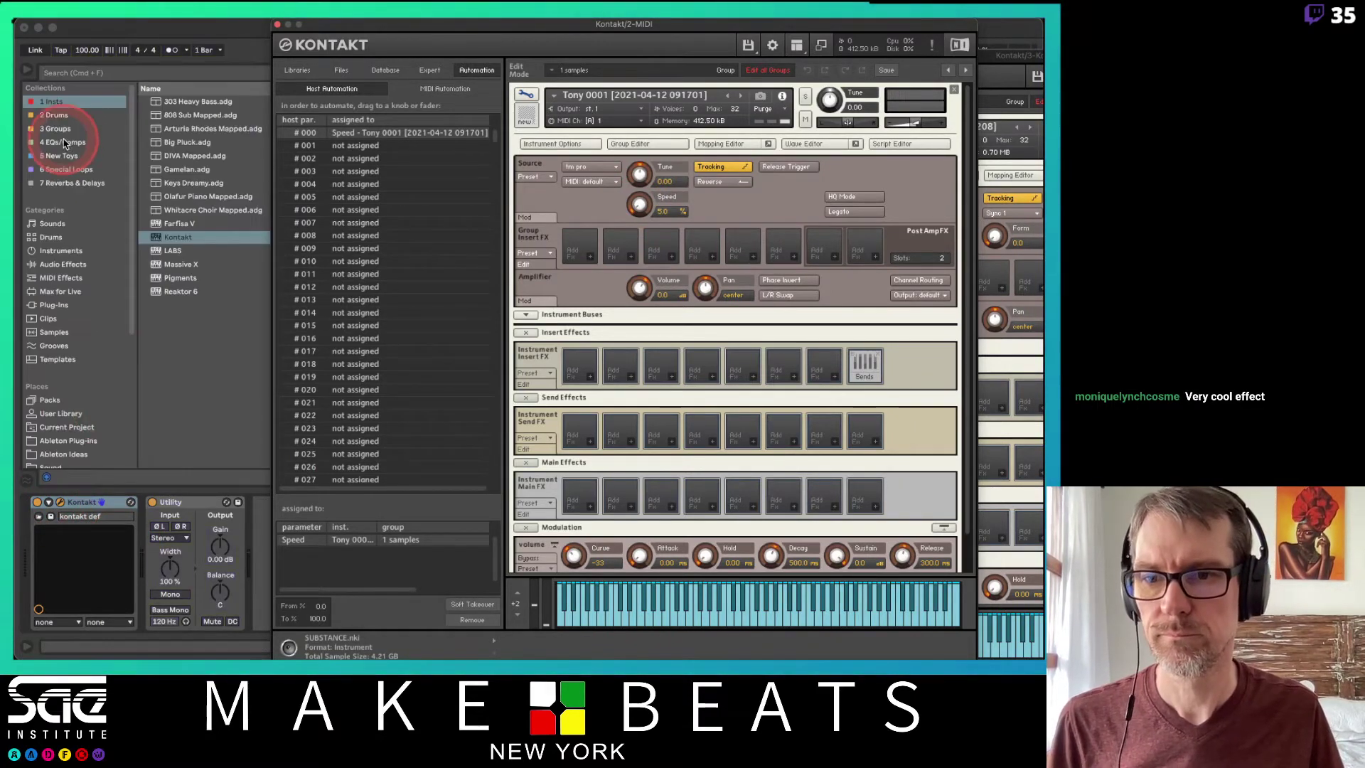
click(48, 502)
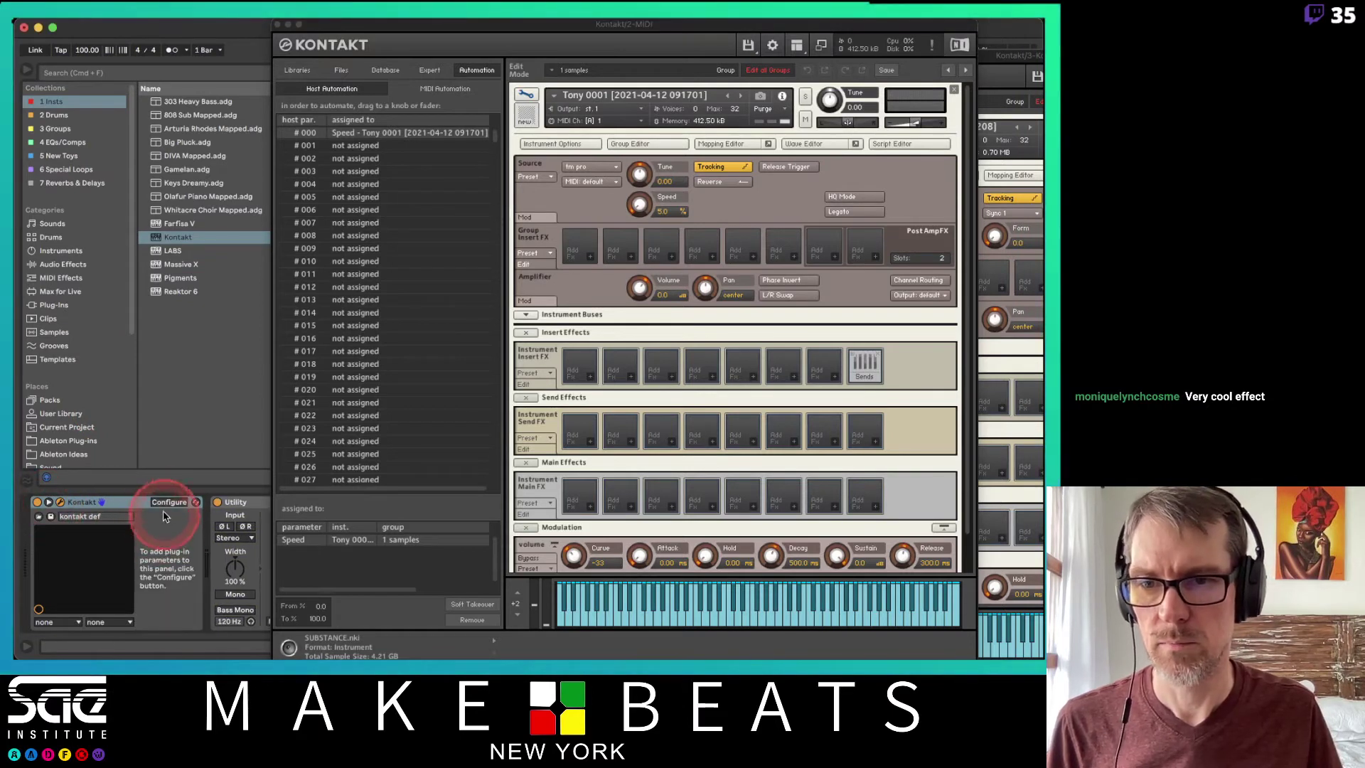
click(165, 503)
click(334, 131)
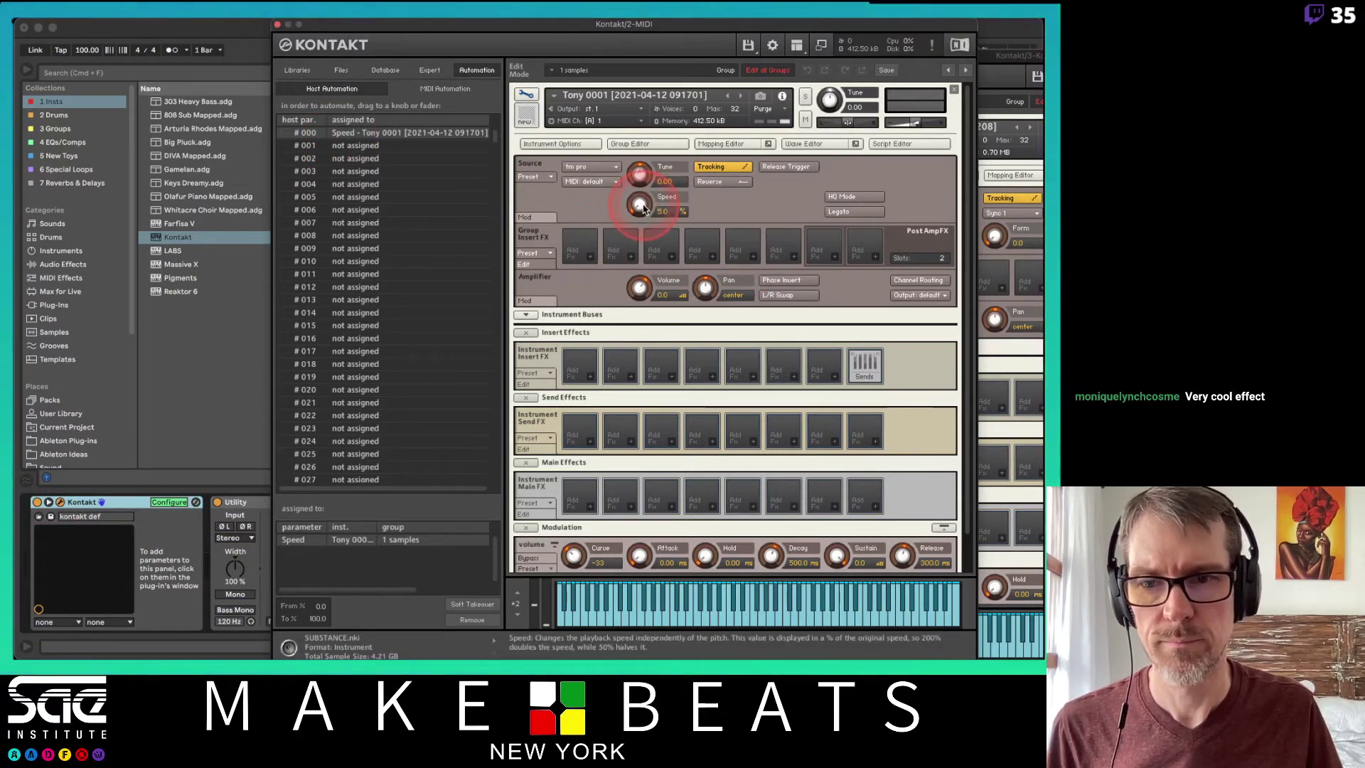
click(644, 208)
click(428, 373)
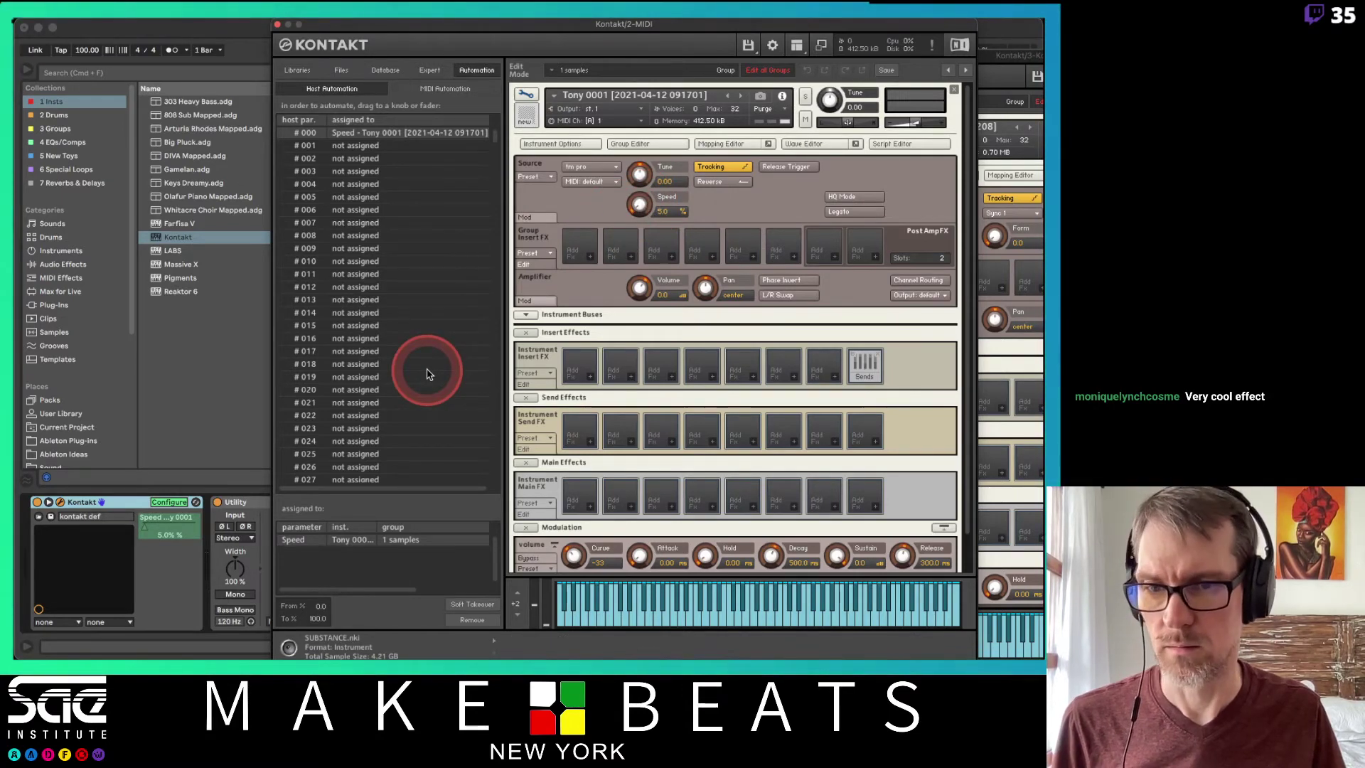
key(super+m)
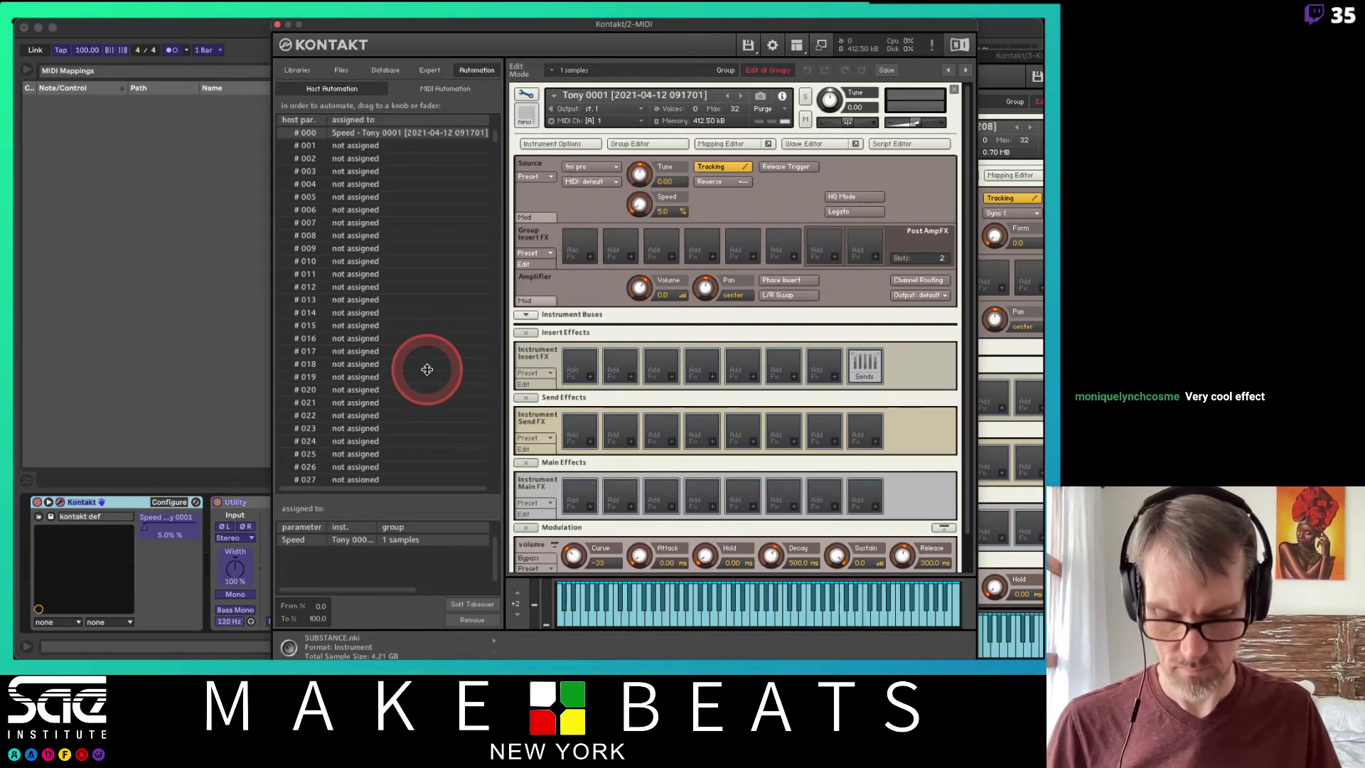
key(super+m)
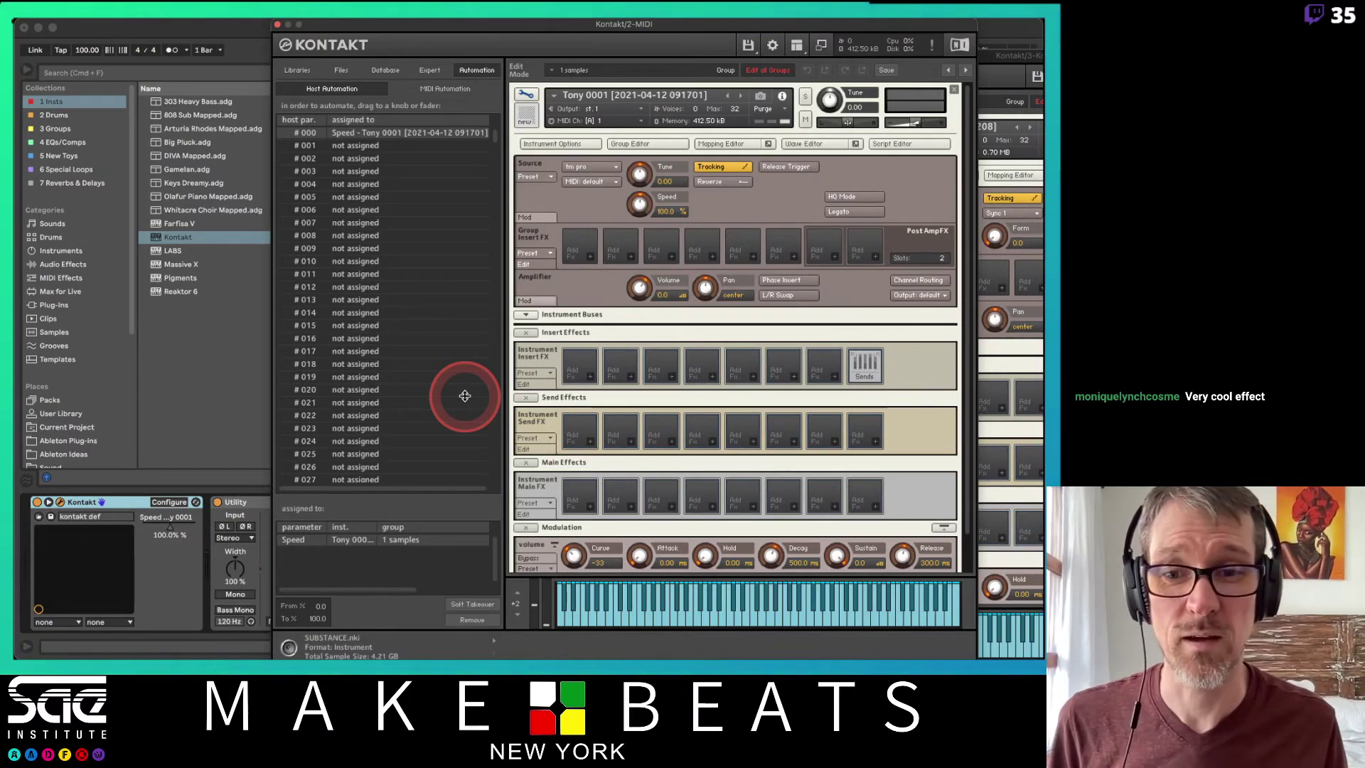
Show the Source playback mode choices and move the Kontakt window aside to uncover Ableton's browser and session tracks.
drag(569, 32, 469, 25)
click(410, 626)
mouse_move(411, 626)
mouse_down()
mouse_move(314, 639)
mouse_move(353, 557)
mouse_move(398, 645)
mouse_move(275, 569)
mouse_move(316, 386)
mouse_move(263, 84)
mouse_up()
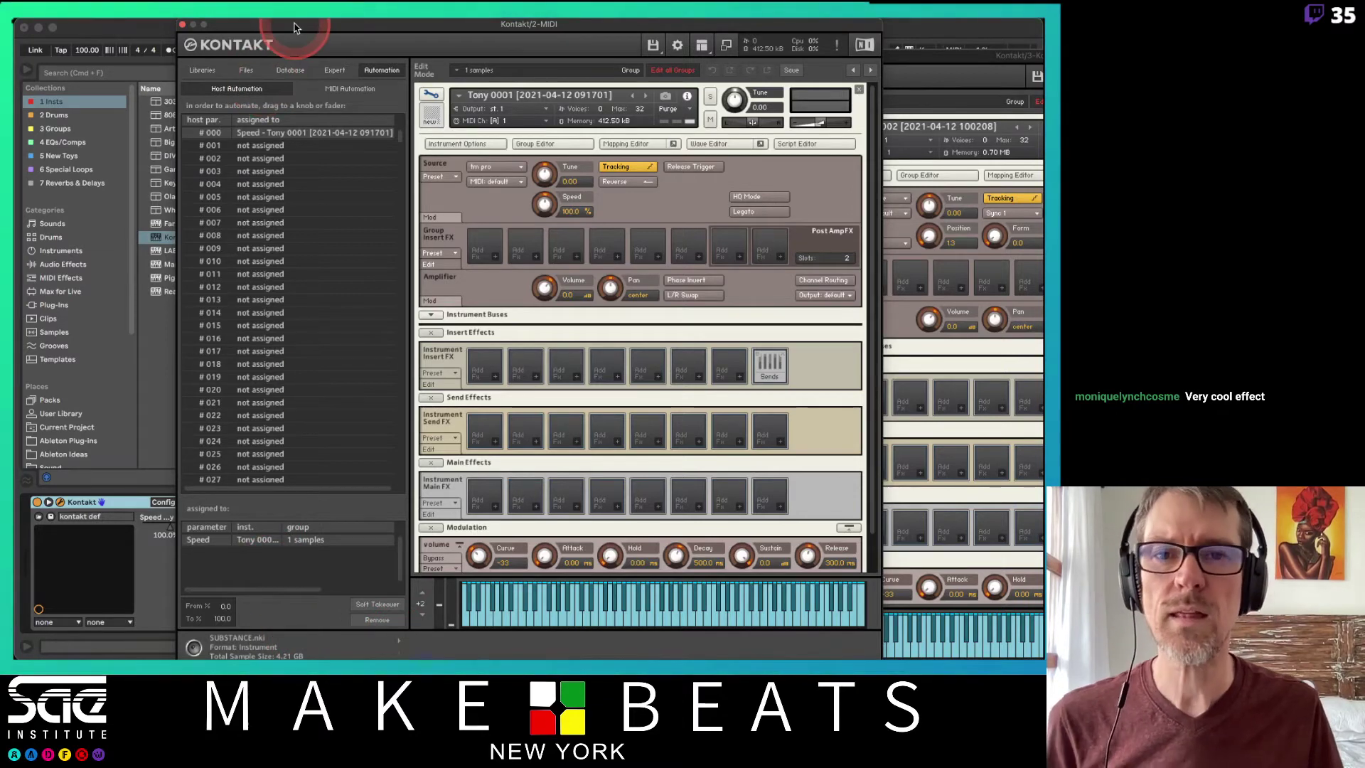
click(500, 169)
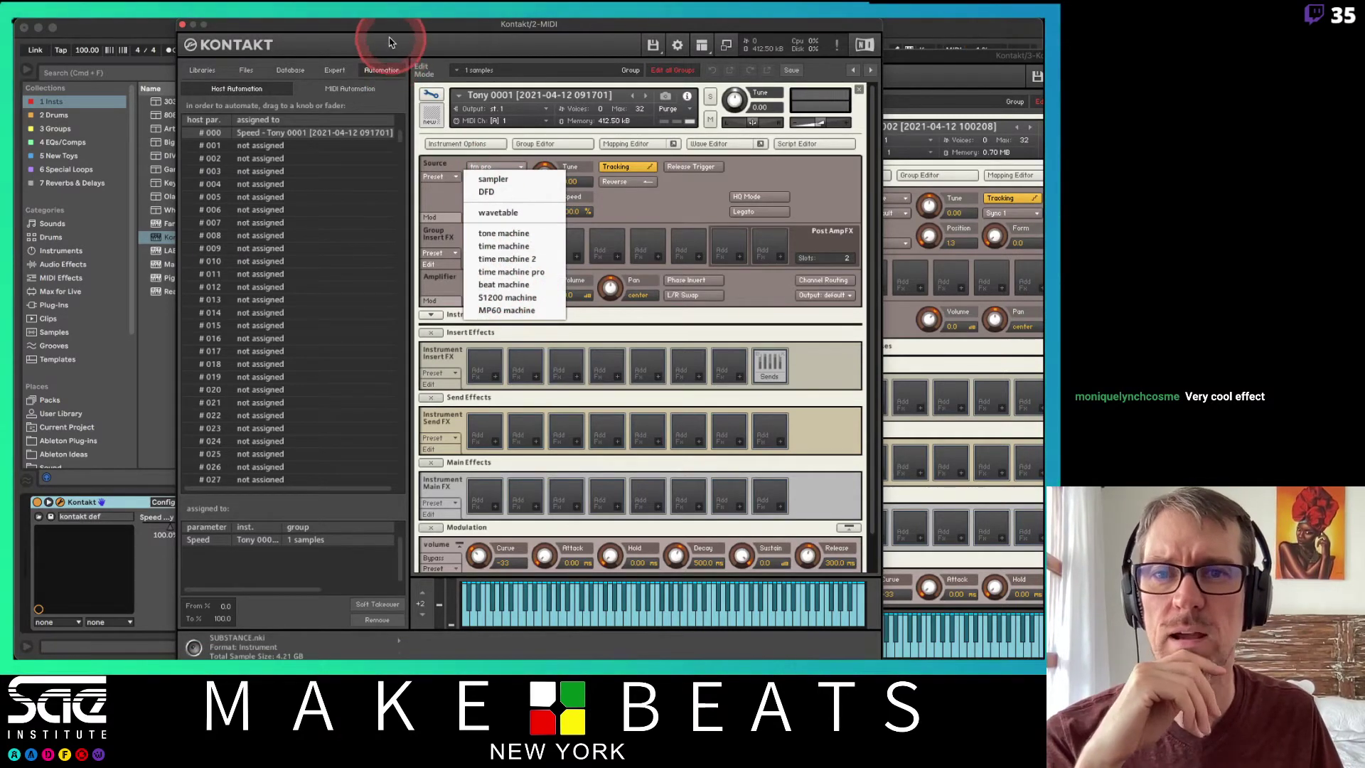
drag(389, 42, 736, 174)
click(481, 168)
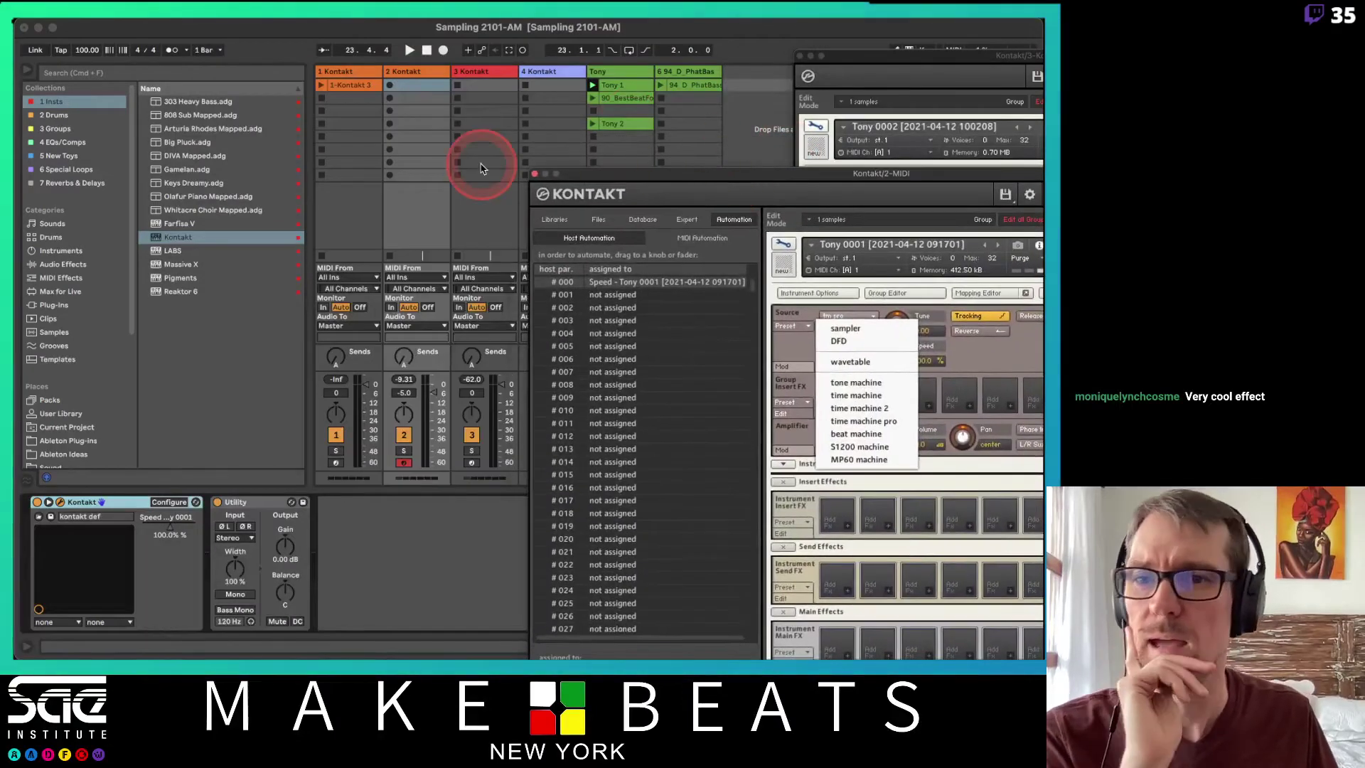
Open the Guitar loops folder of ClassicHipHopCuts_Wav_SP within the Hip Hop Samples place.
scroll(69, 384, down, 5)
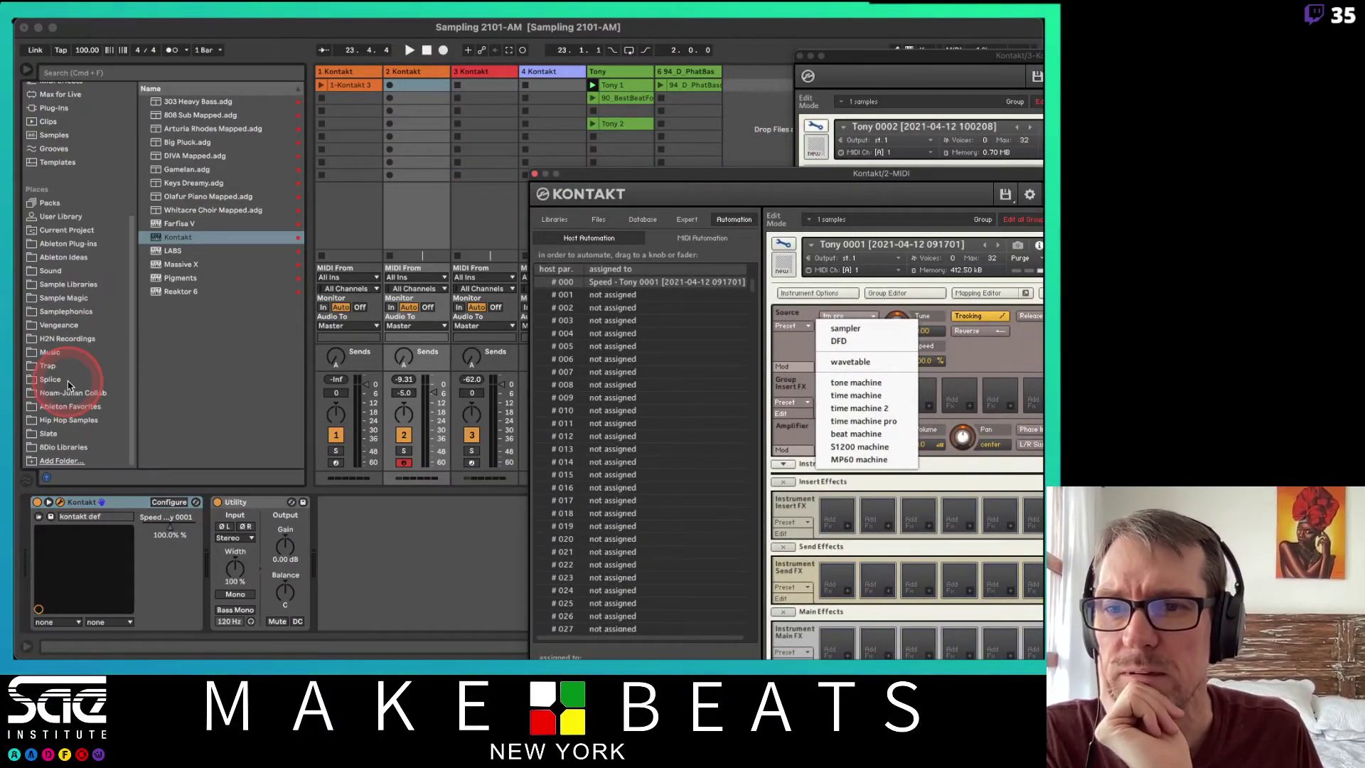
click(69, 419)
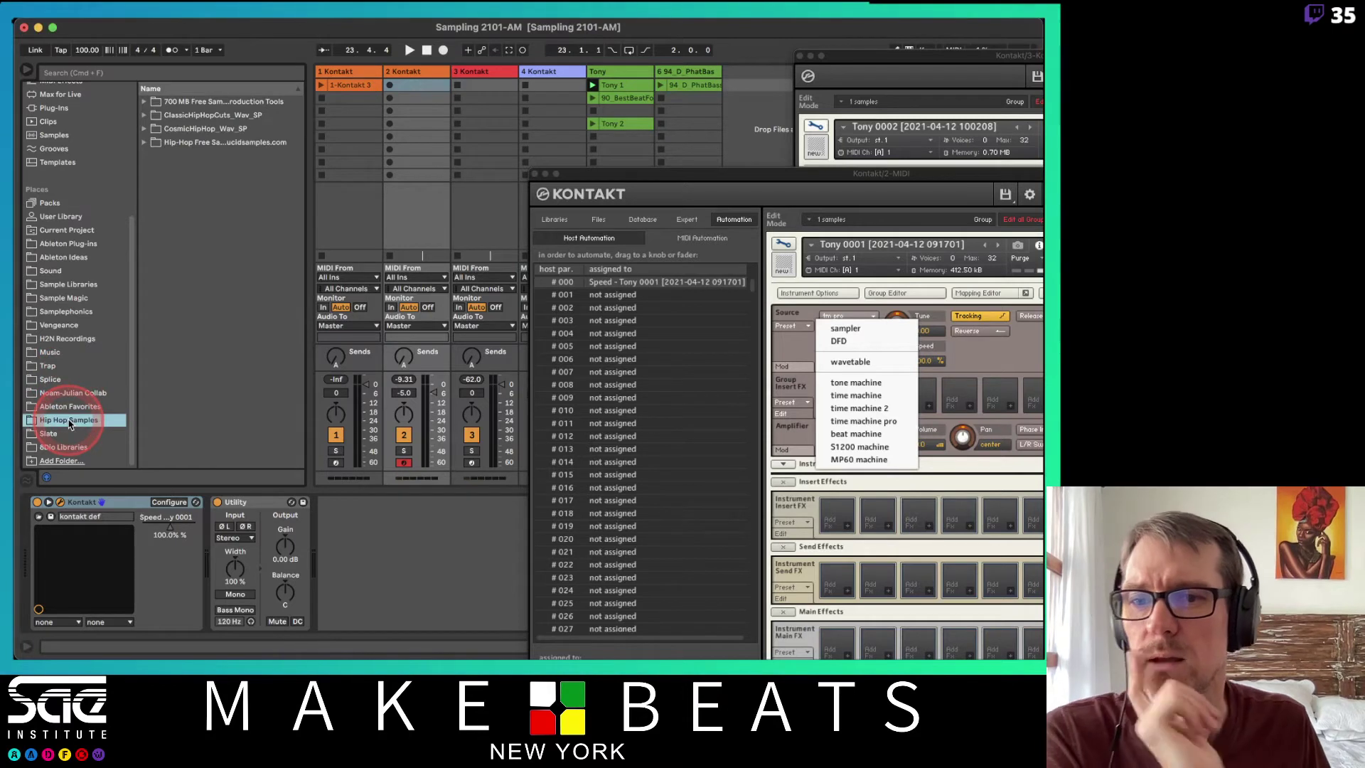
click(144, 115)
click(153, 129)
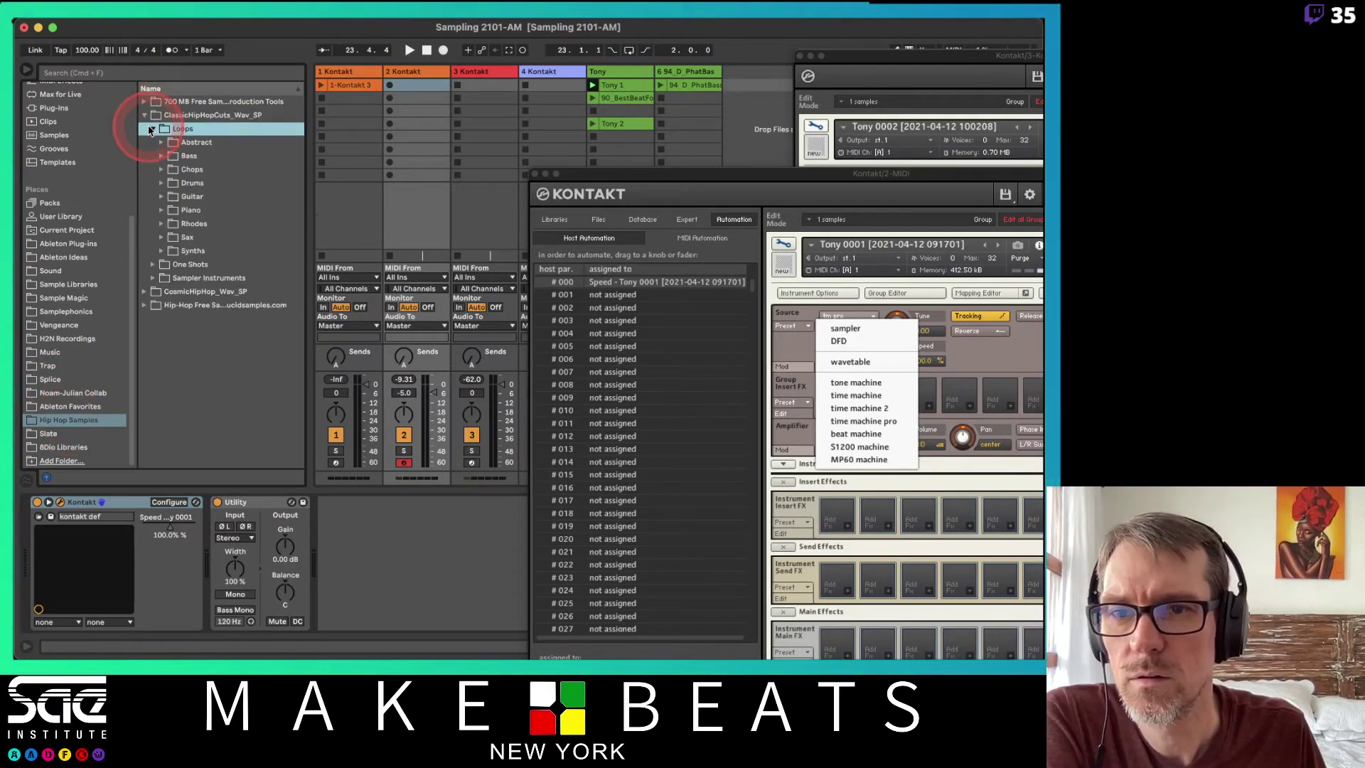
click(162, 196)
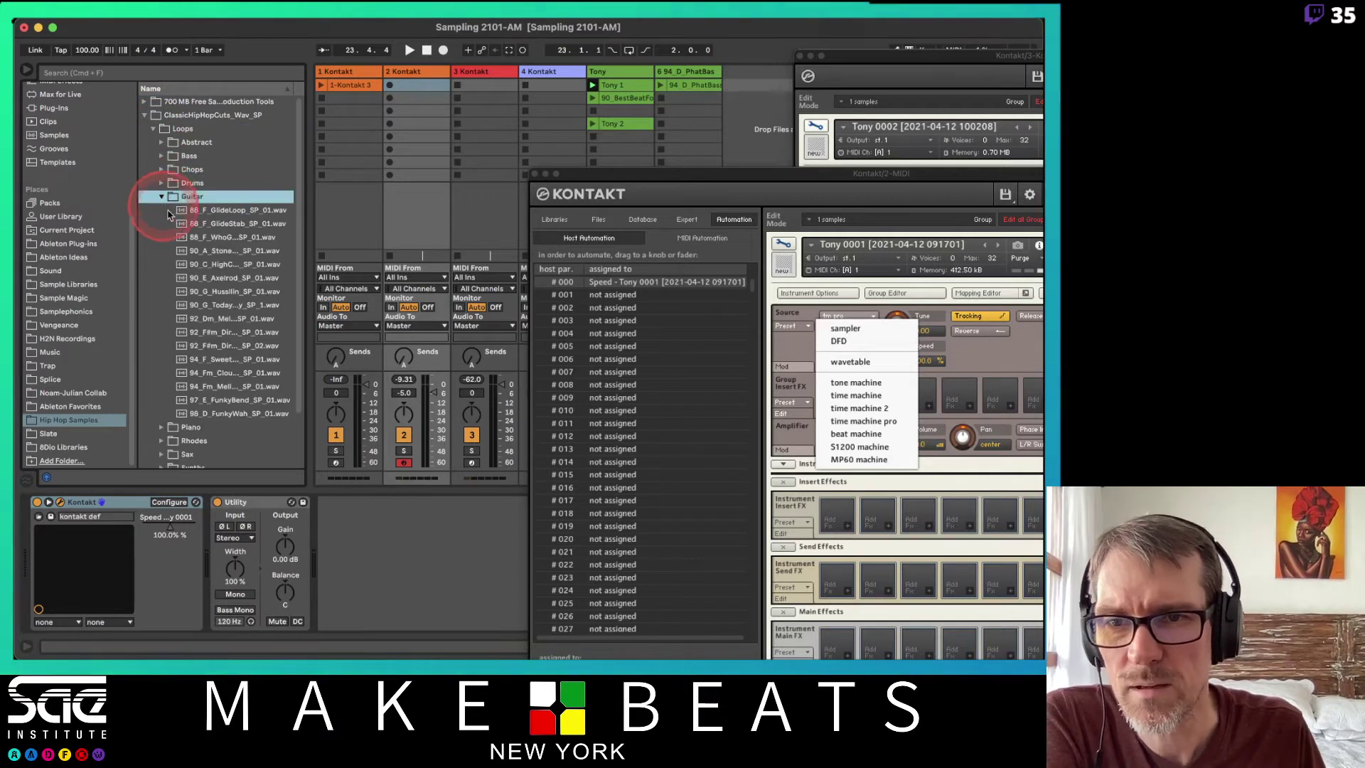
Preview several guitar loops, including the A Stone, F Who and Dm Mel files, and collapse the Guitar folder.
click(234, 264)
click(227, 250)
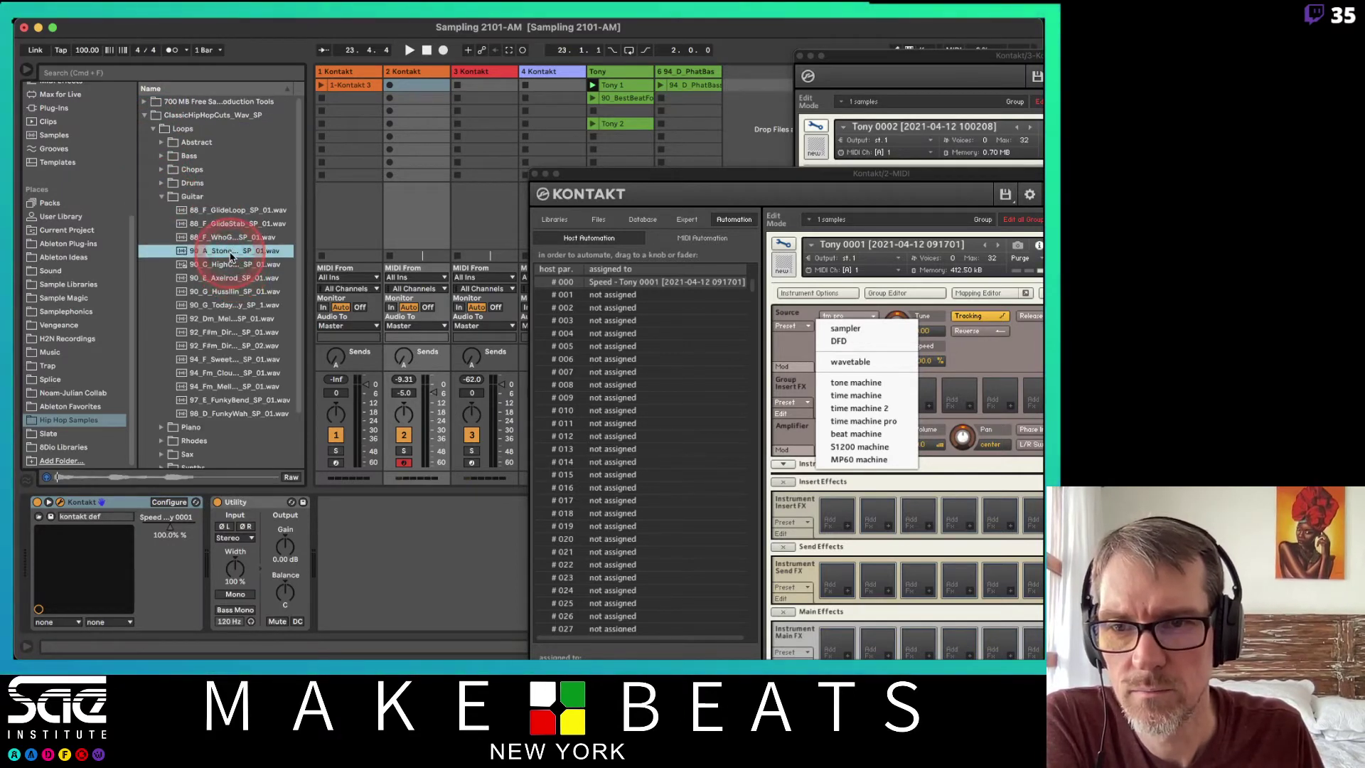
click(229, 239)
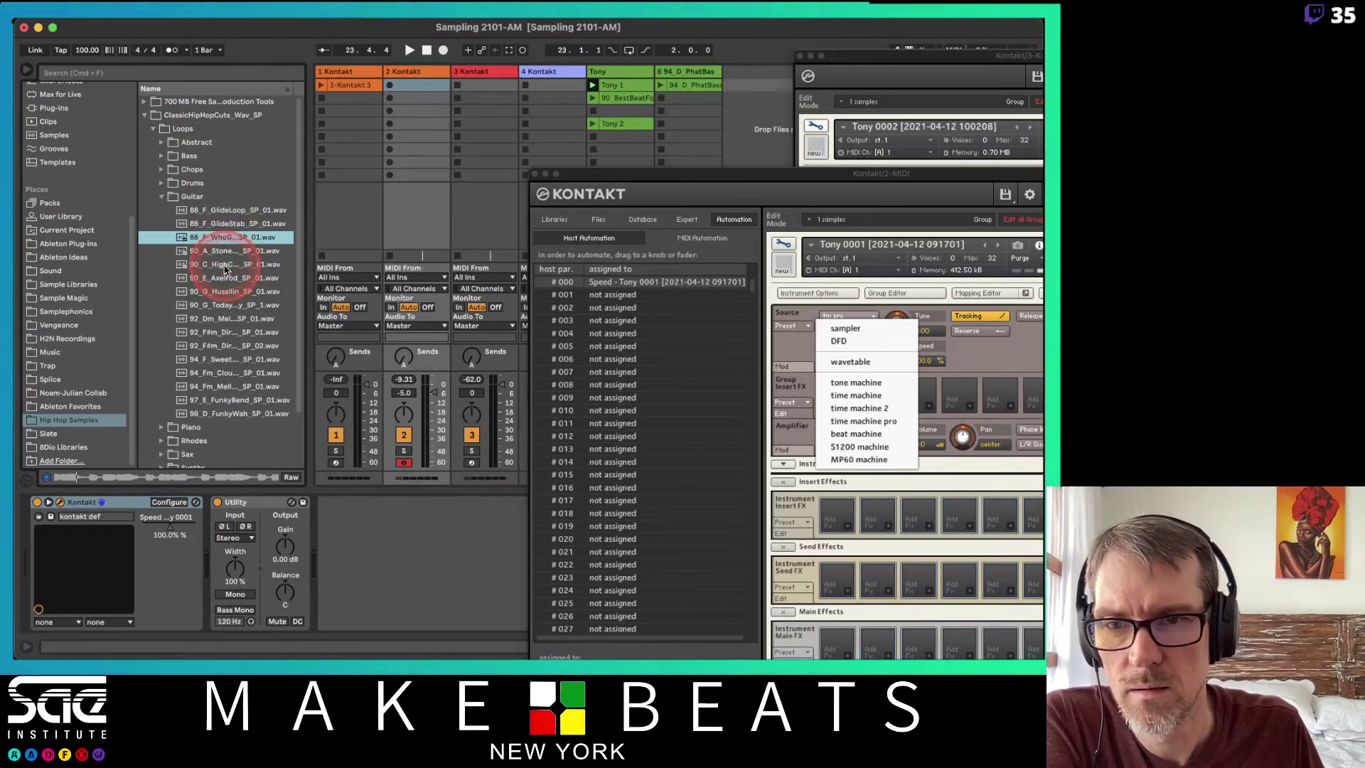
click(218, 306)
click(223, 325)
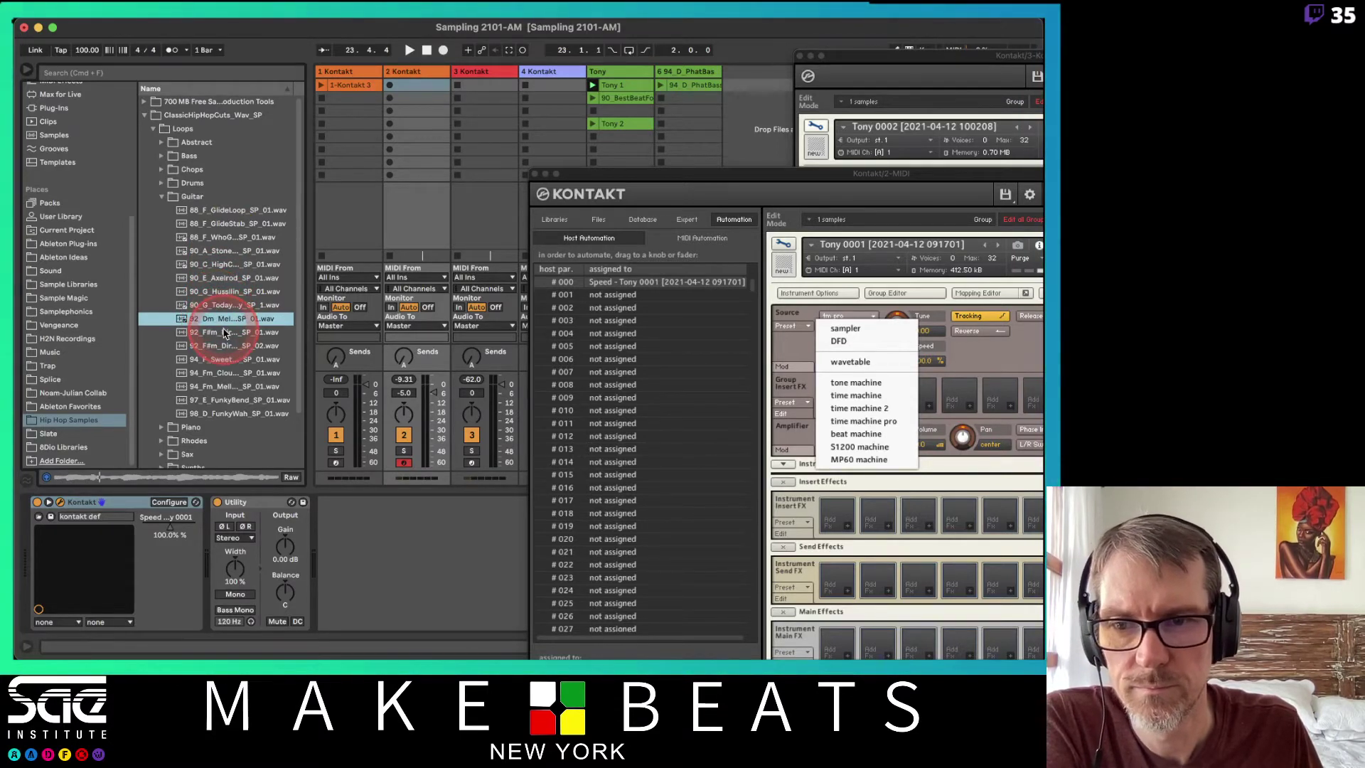
click(162, 196)
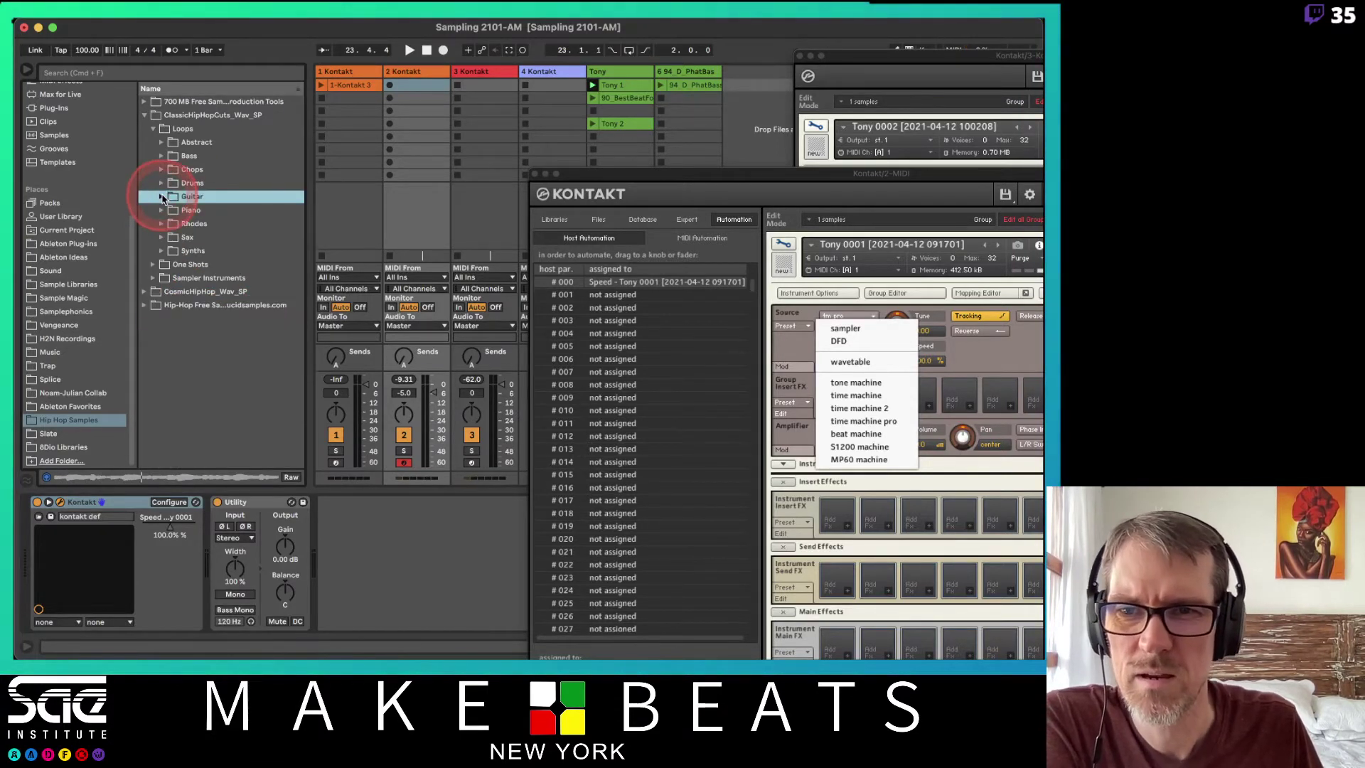
Expand the Drums loops folder, preview 90_UrgentKick_SP_01.wav, and look through the remaining drum loops.
click(162, 183)
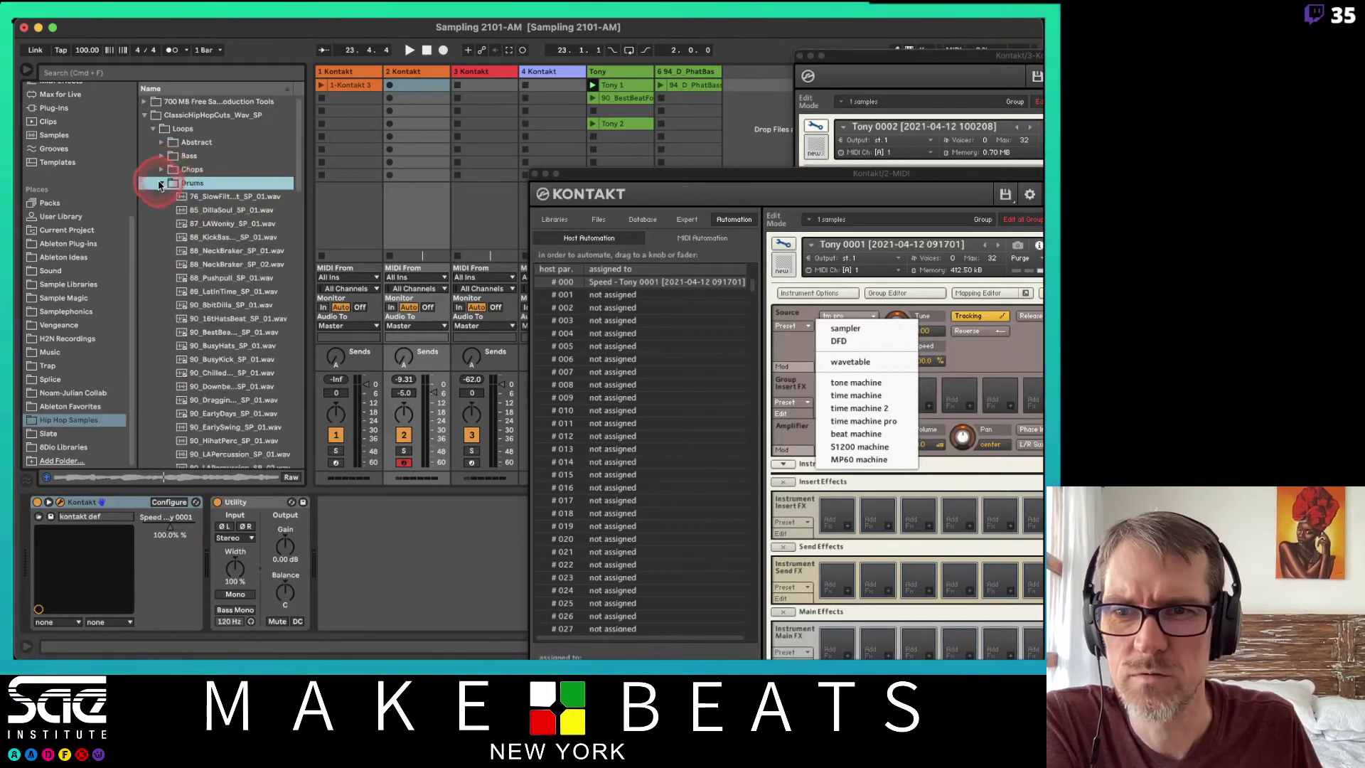
click(227, 346)
scroll(228, 348, down, 5)
click(227, 346)
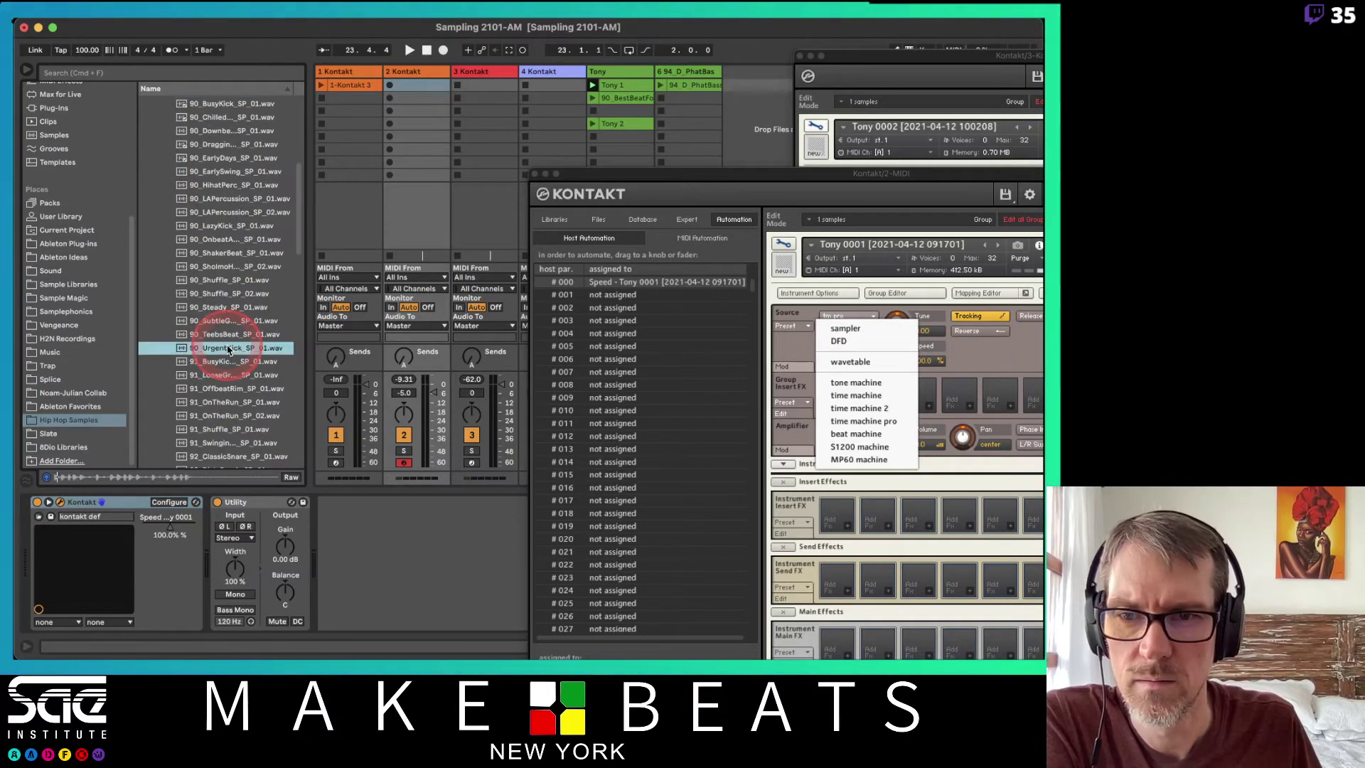
scroll(228, 348, down, 5)
scroll(228, 349, up, 5)
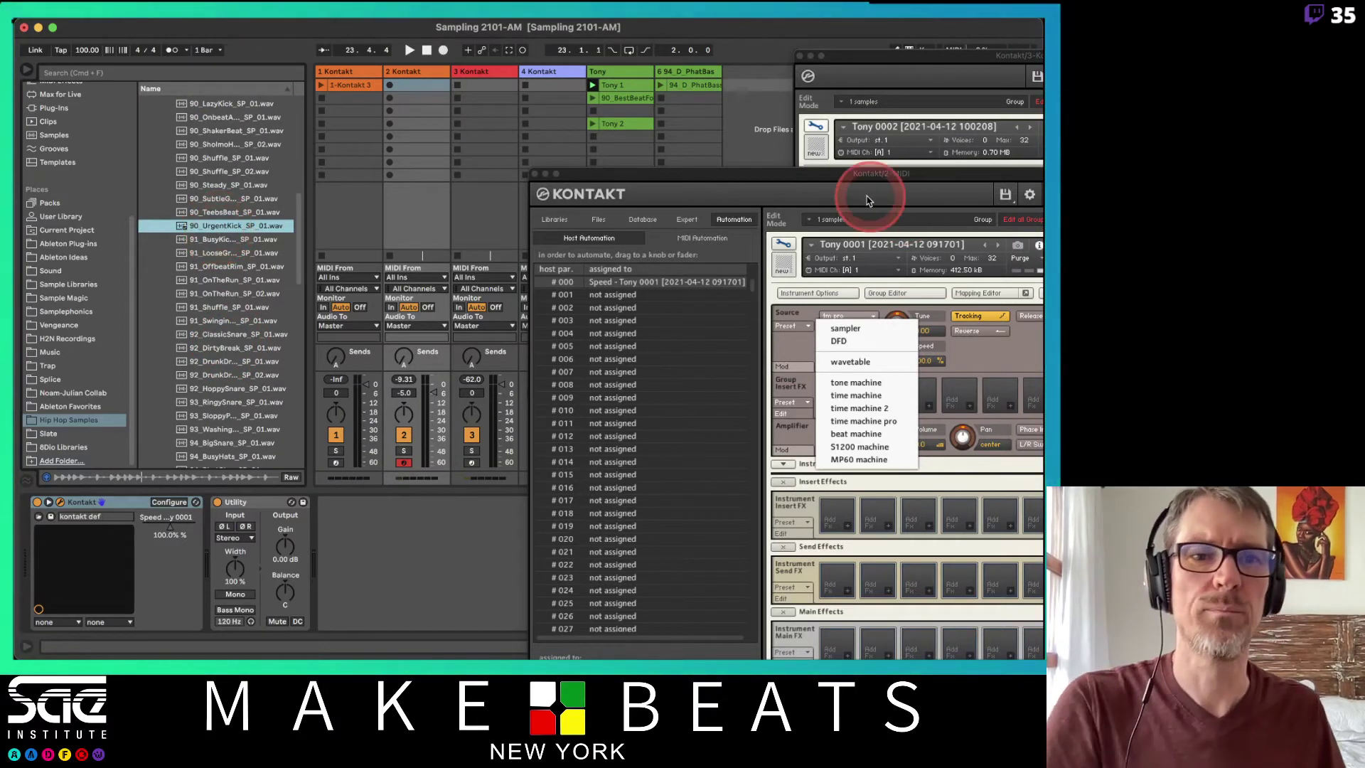
Move the Kontakt window fully into view and remove the Tony 0001 instrument from its rack without saving the changes.
drag(812, 176, 522, 78)
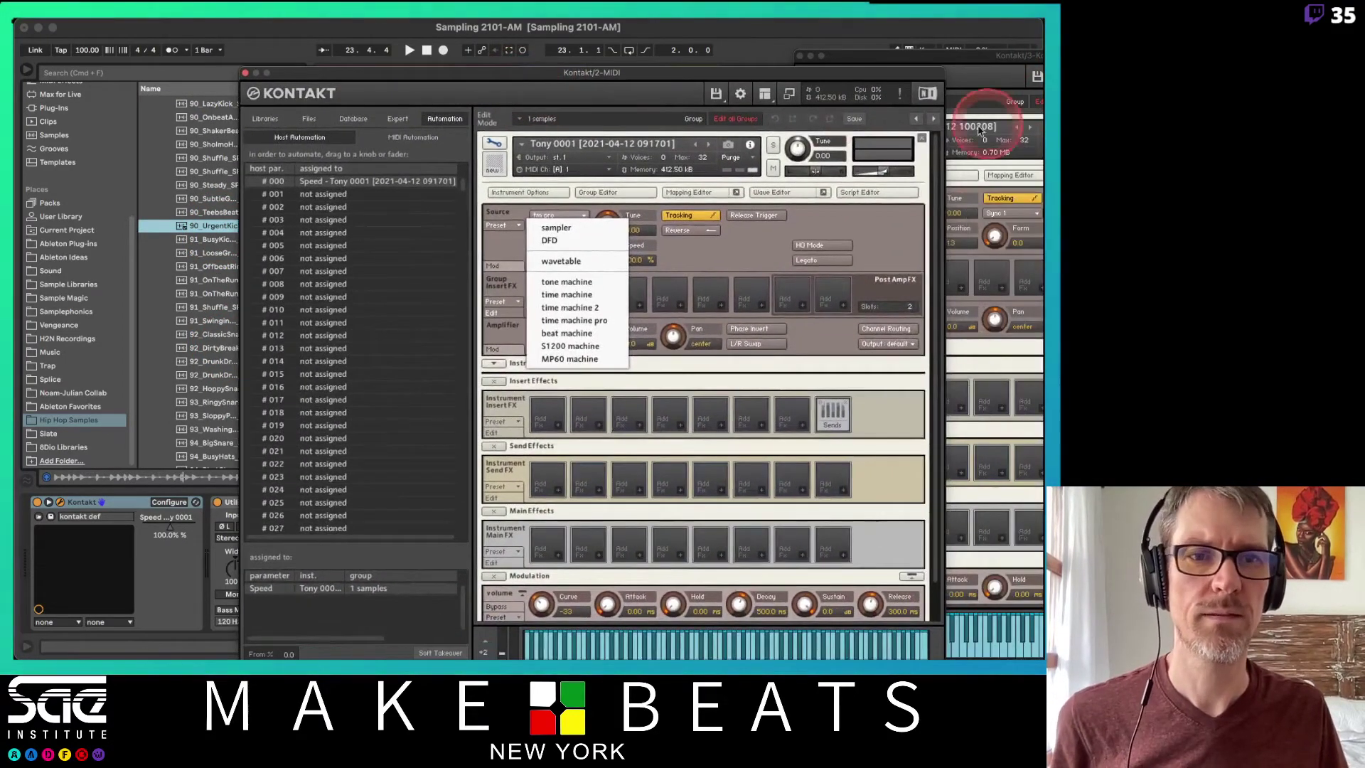
click(922, 138)
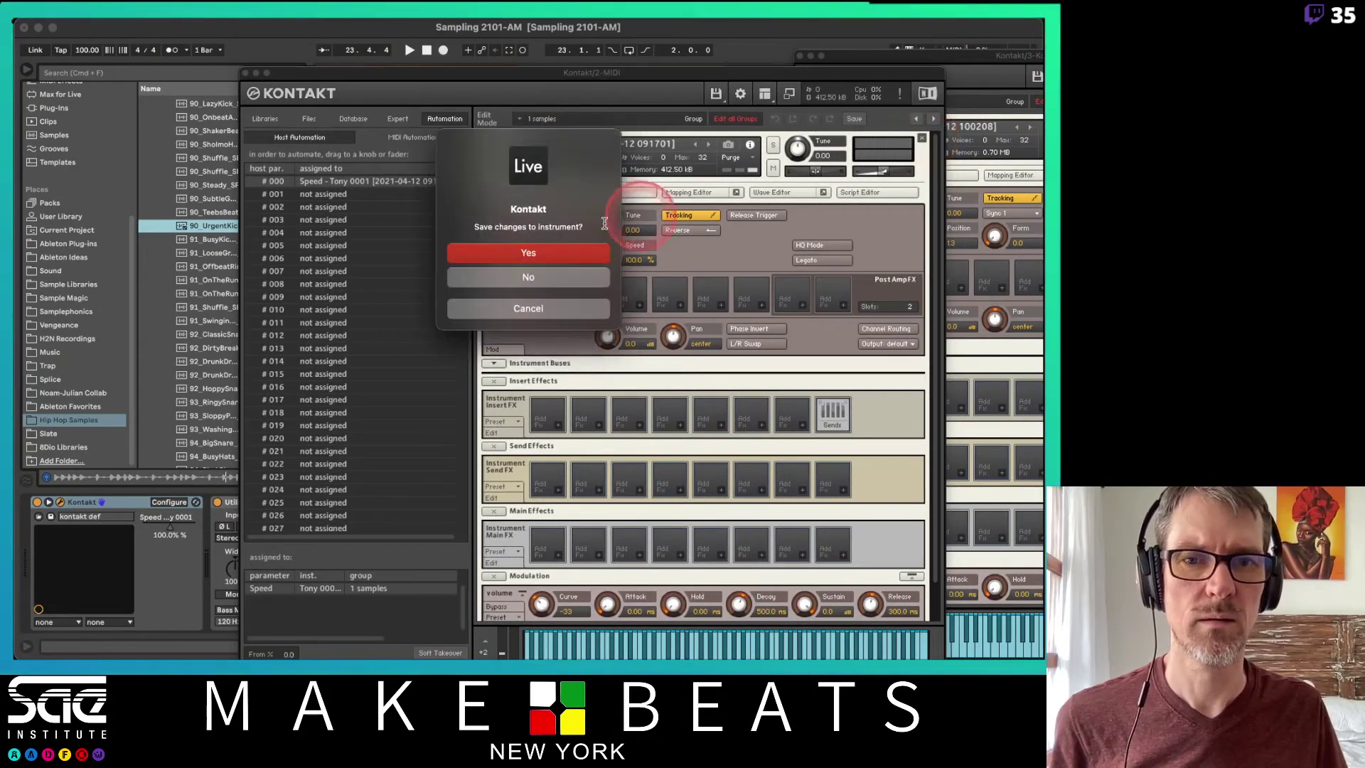
click(550, 276)
Load 90_UrgentKick_SP_01.wav from Ableton's browser into the empty Kontakt rack and open the new instrument for editing.
drag(509, 91, 586, 76)
drag(236, 227, 782, 181)
click(765, 291)
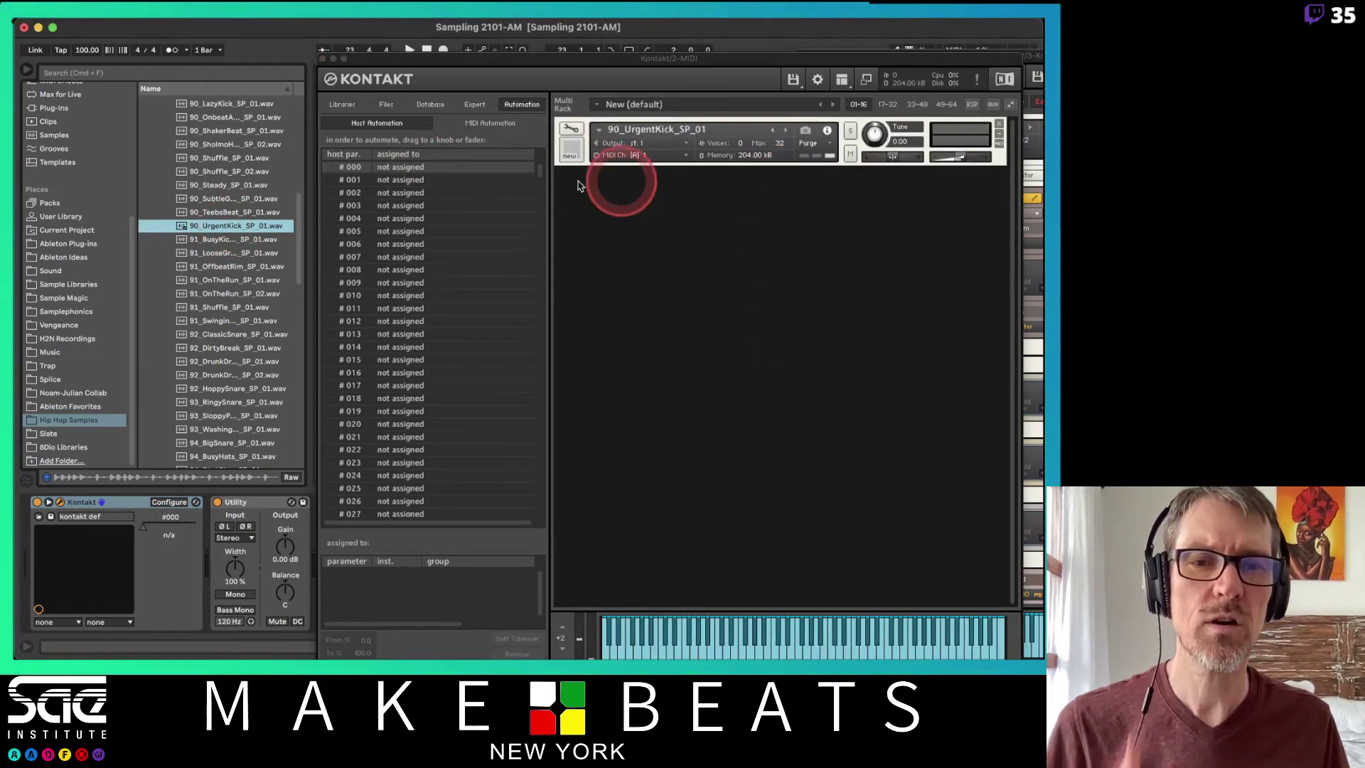
click(569, 130)
click(786, 252)
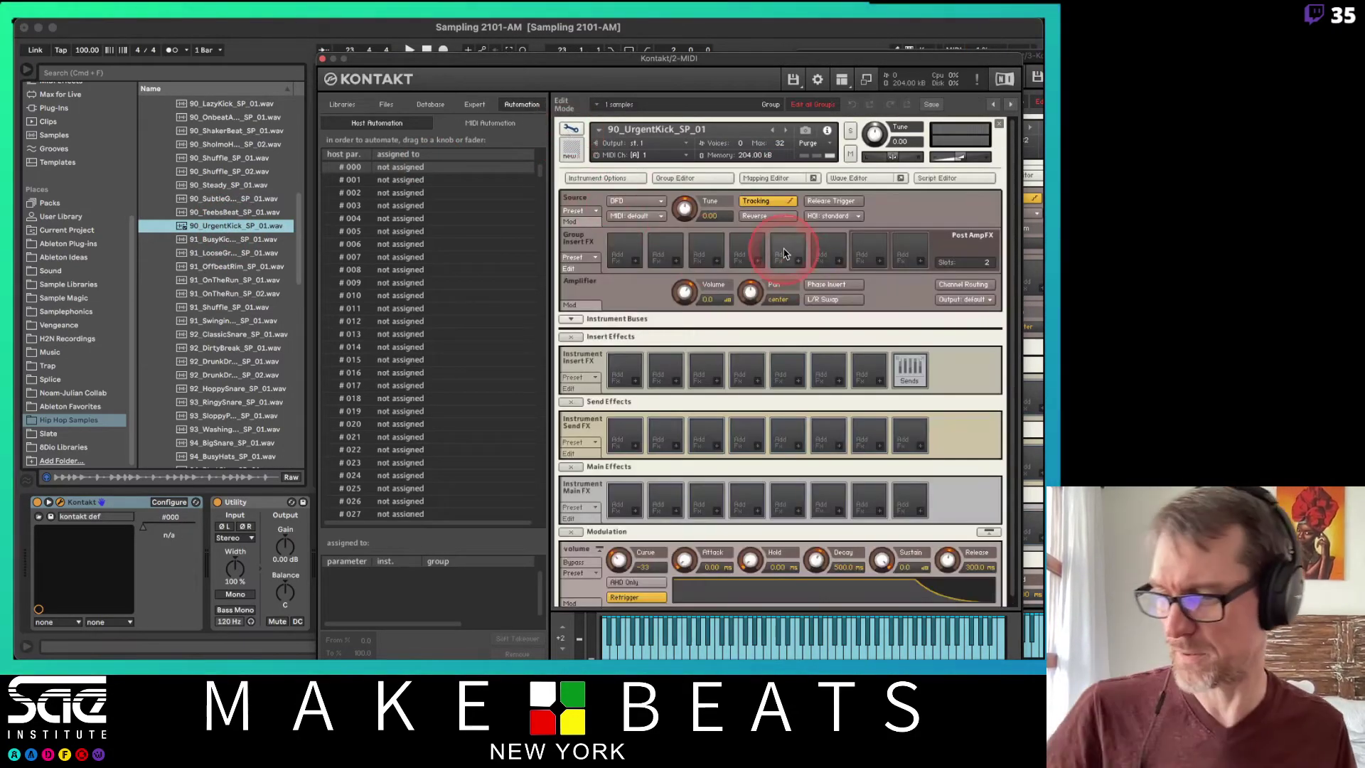
Reduce the volume envelope's Release to its minimum and set the Source playback mode to beat machine.
click(960, 497)
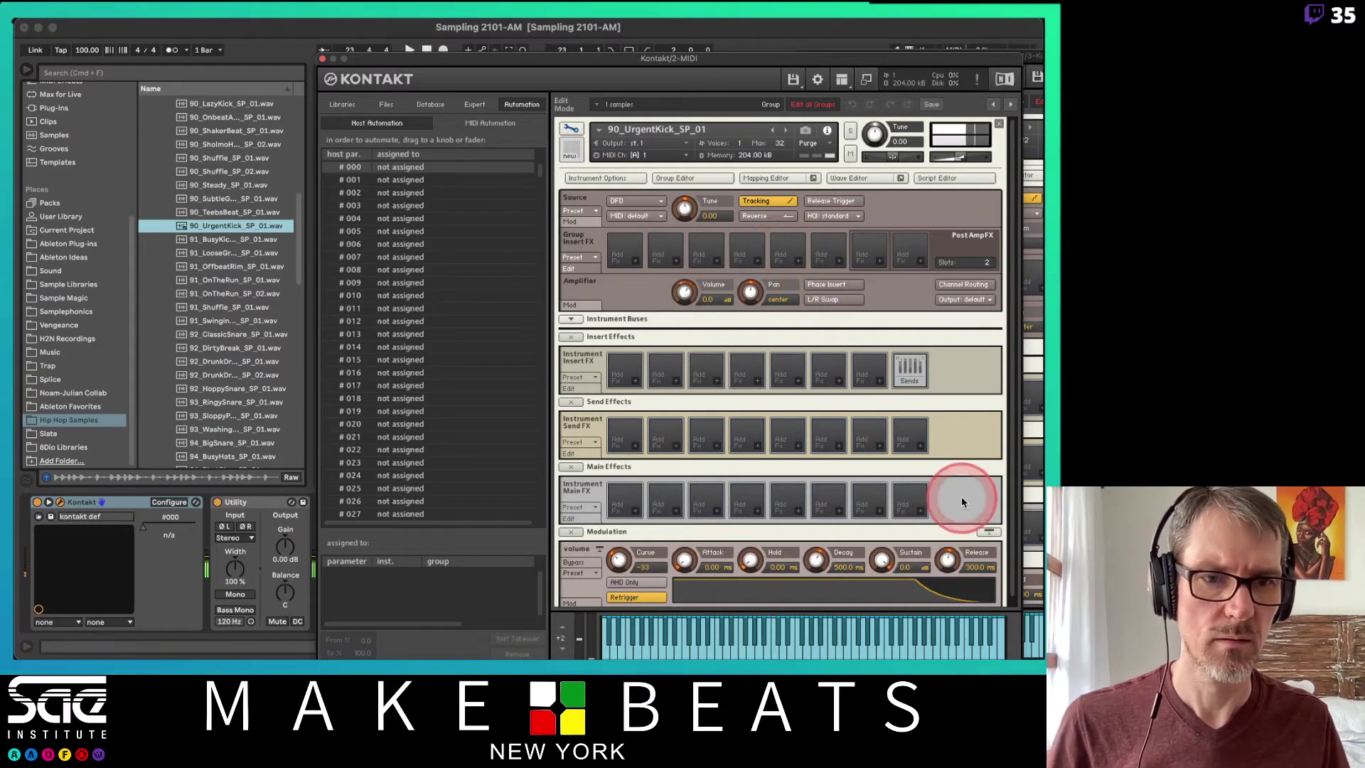
drag(946, 564, 946, 597)
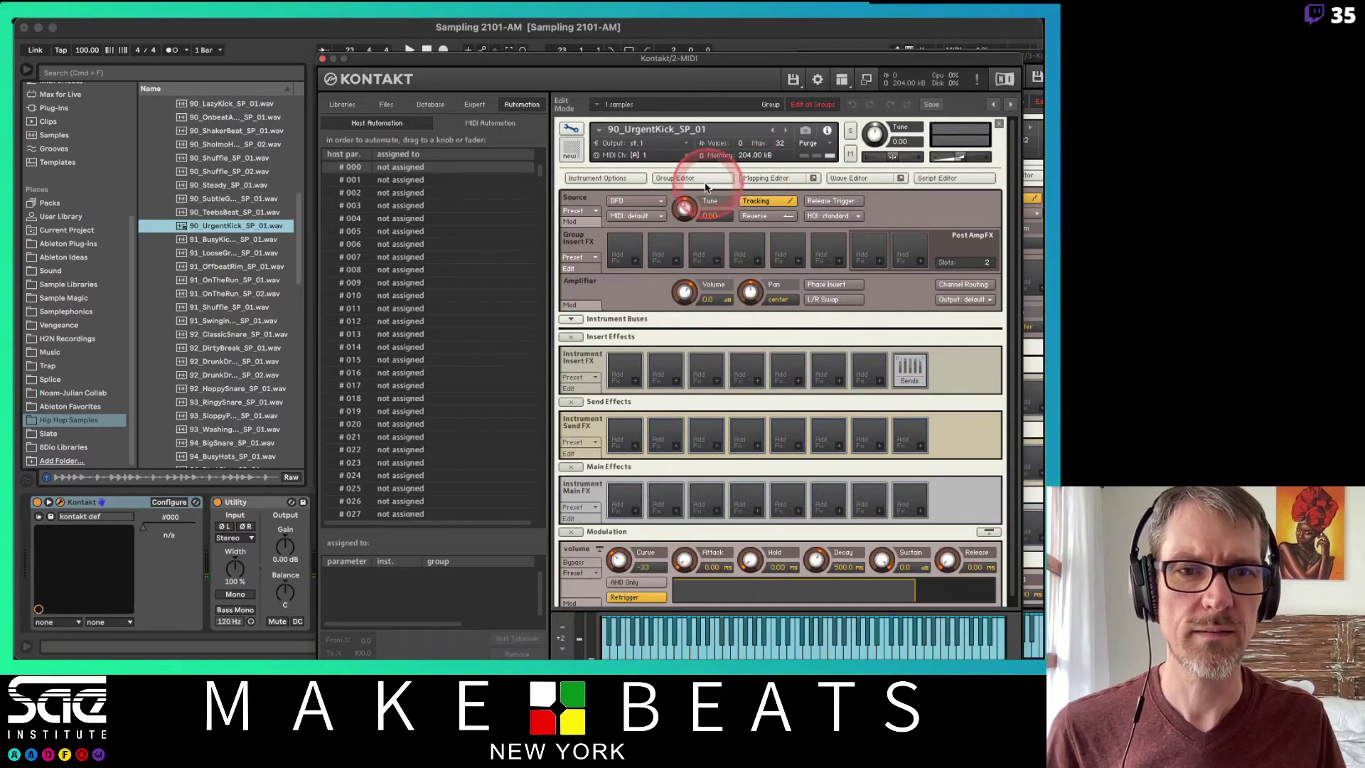
click(621, 202)
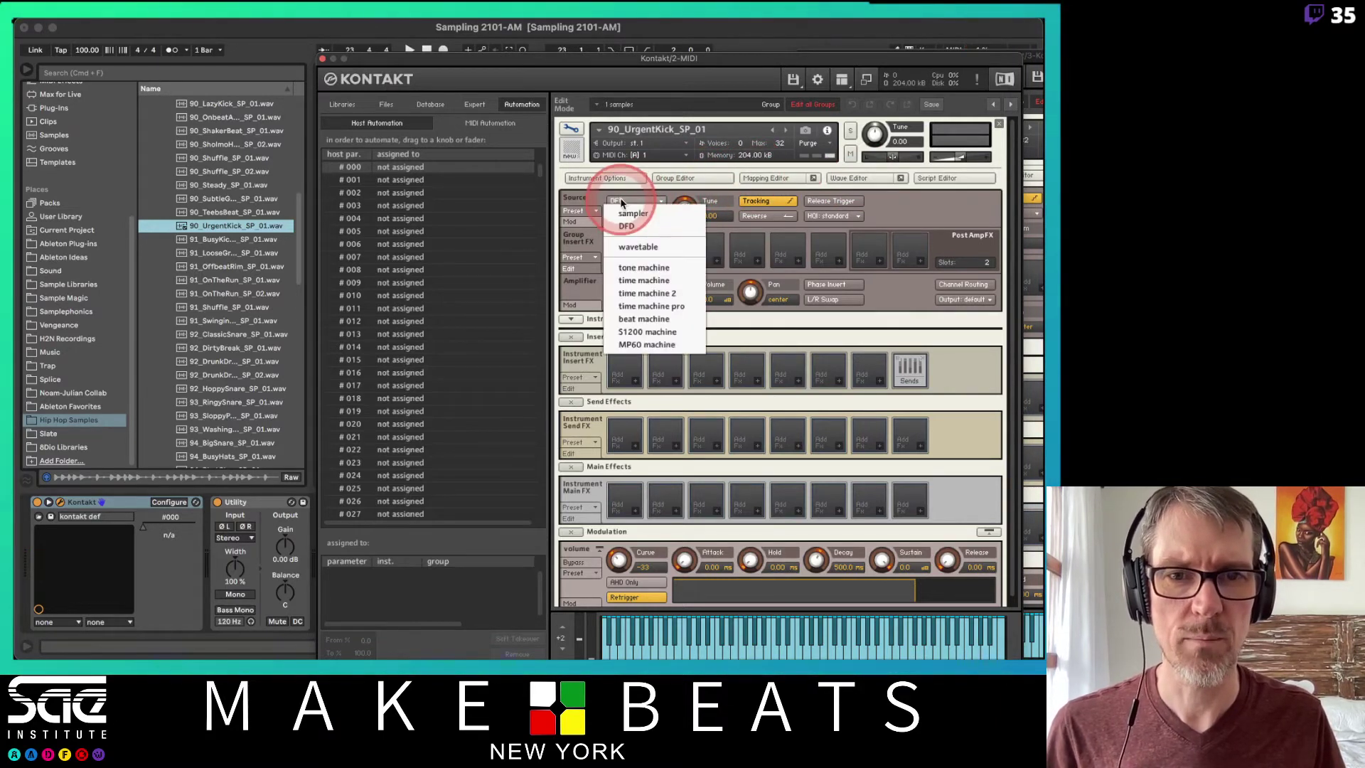
click(644, 319)
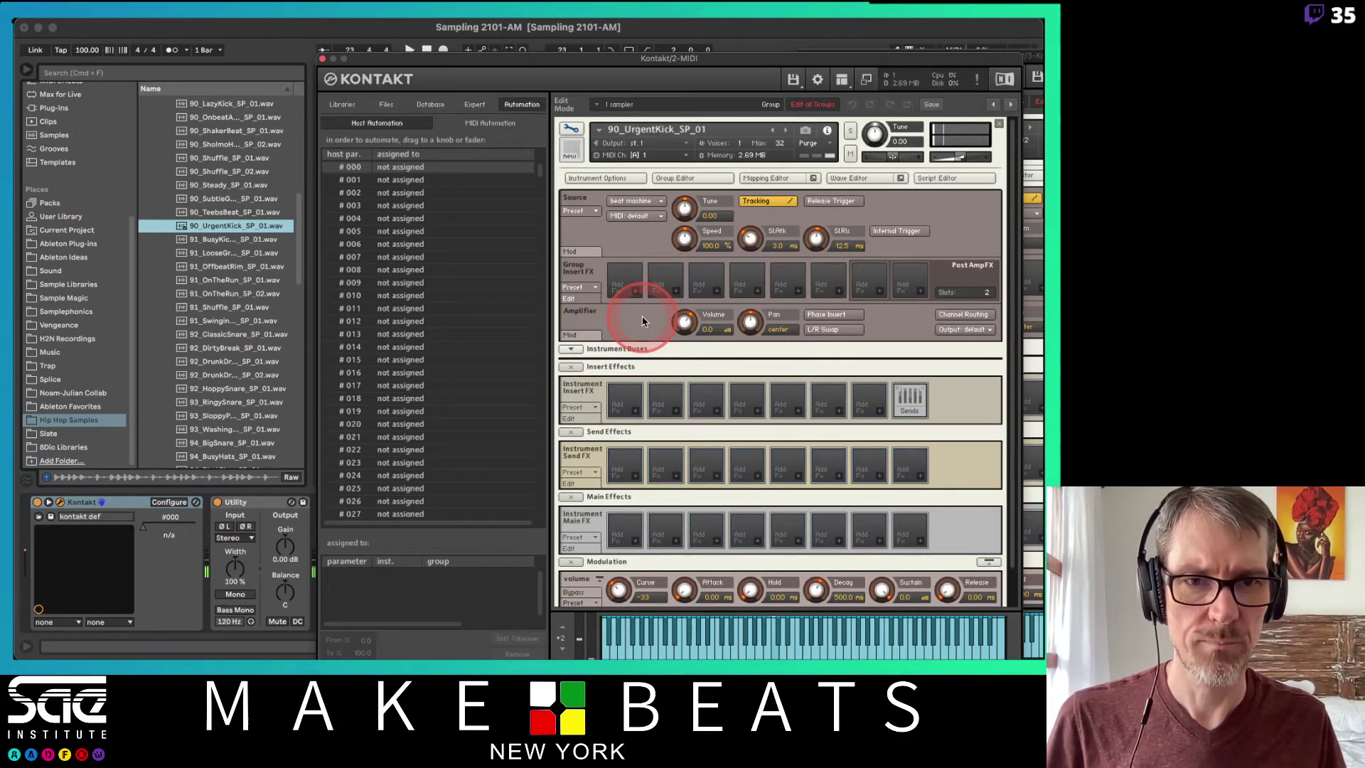
Slow the beat machine's Speed to about 51 %, then set the slice release to 0.50 ms and slice attack to 0.01 ms.
drag(684, 237, 681, 295)
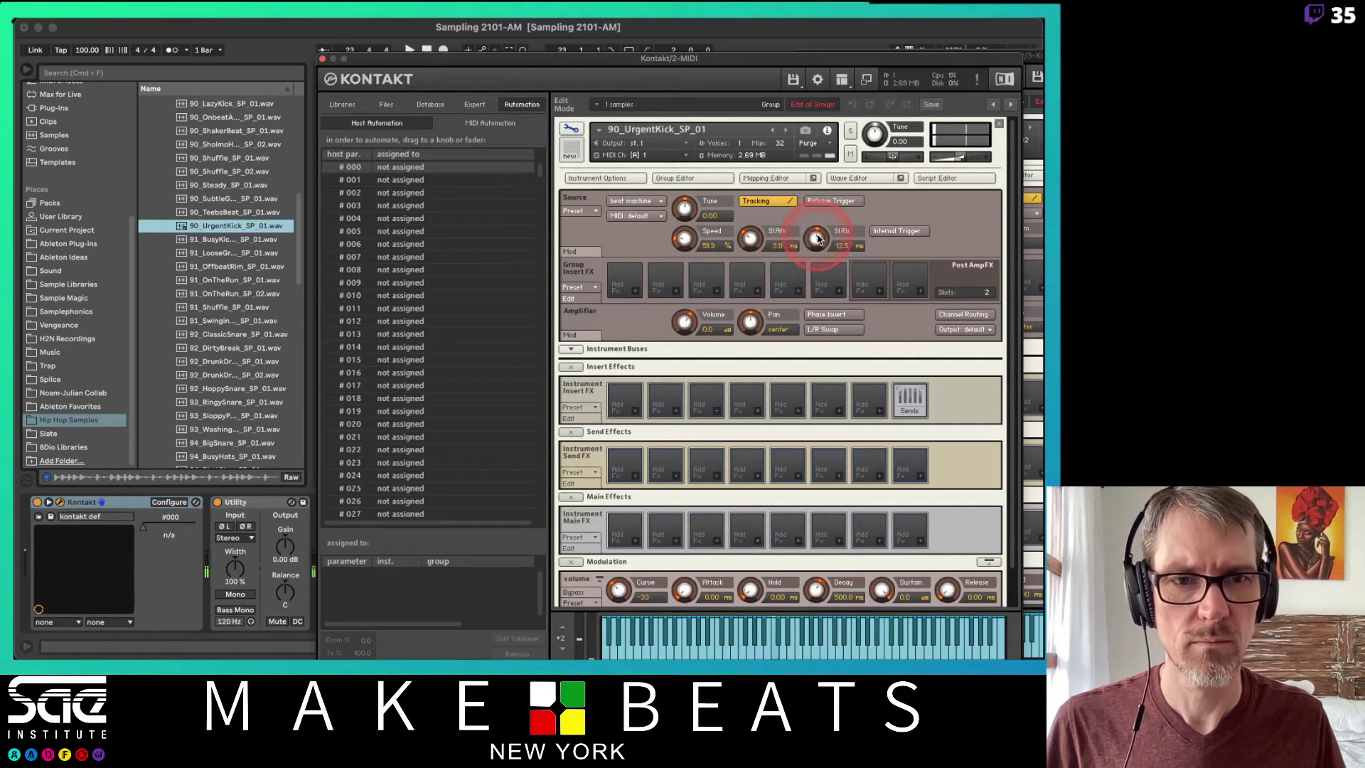
drag(817, 239, 807, 320)
drag(749, 238, 748, 275)
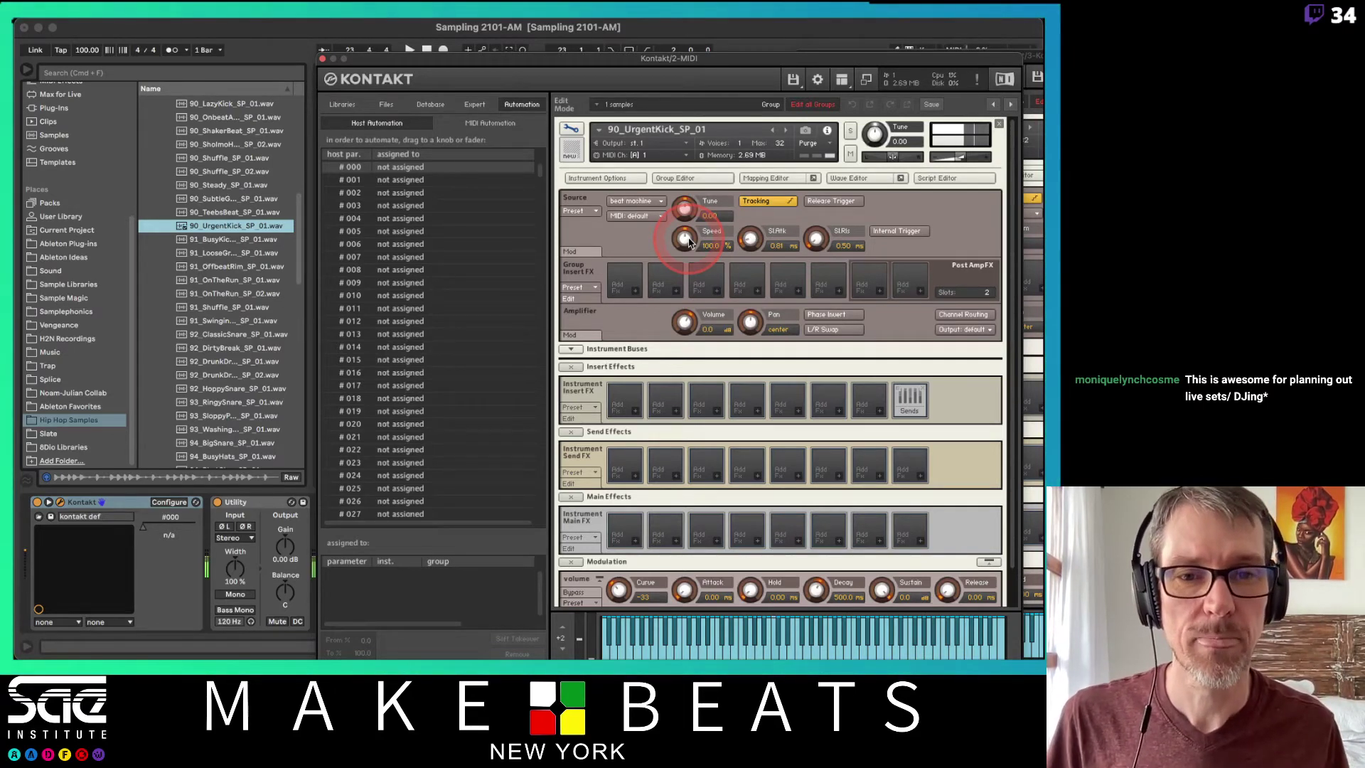
Raise the beat machine's Speed to about 144 % as a test and reset it to 100 %.
drag(687, 222, 680, 216)
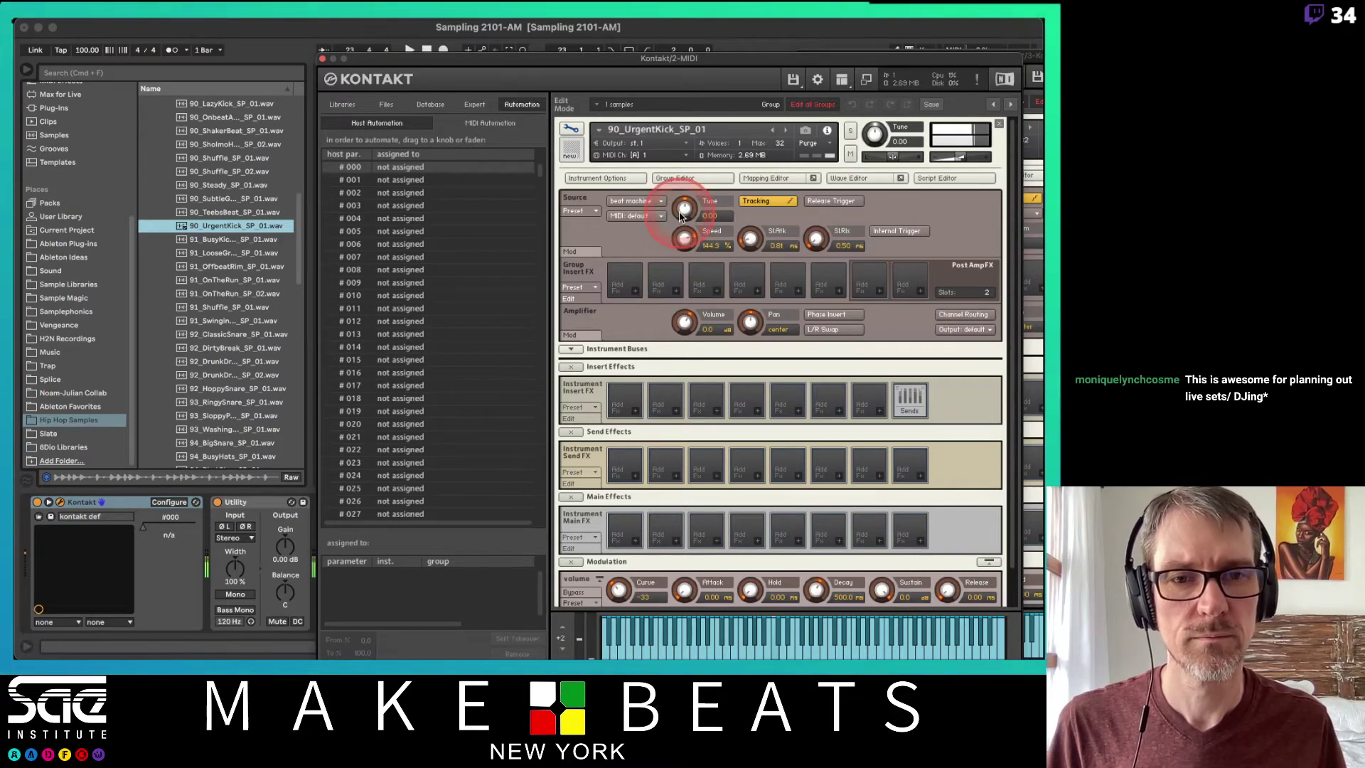
click(683, 238)
super+click(683, 239)
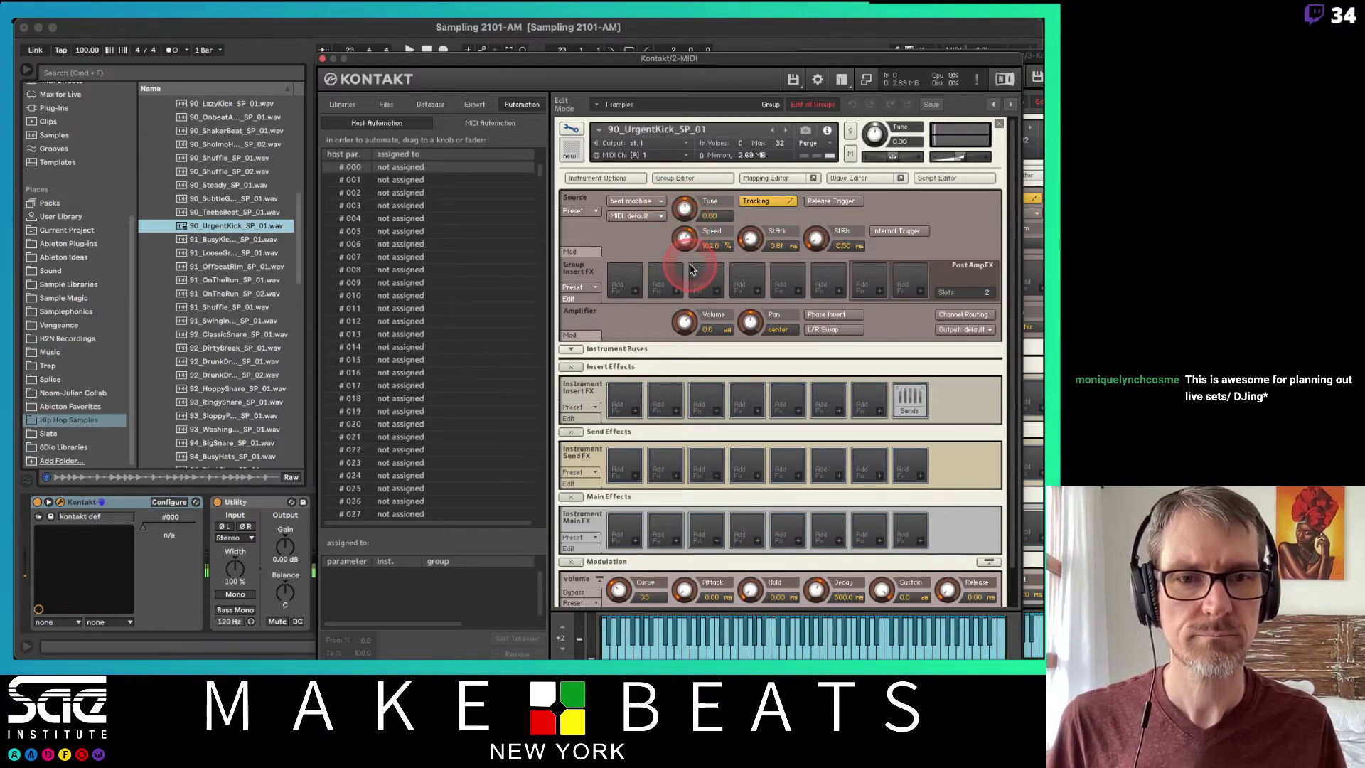
Open the drum loop in the Wave Editor and switch its slice grid to Auto mode.
click(968, 193)
click(885, 177)
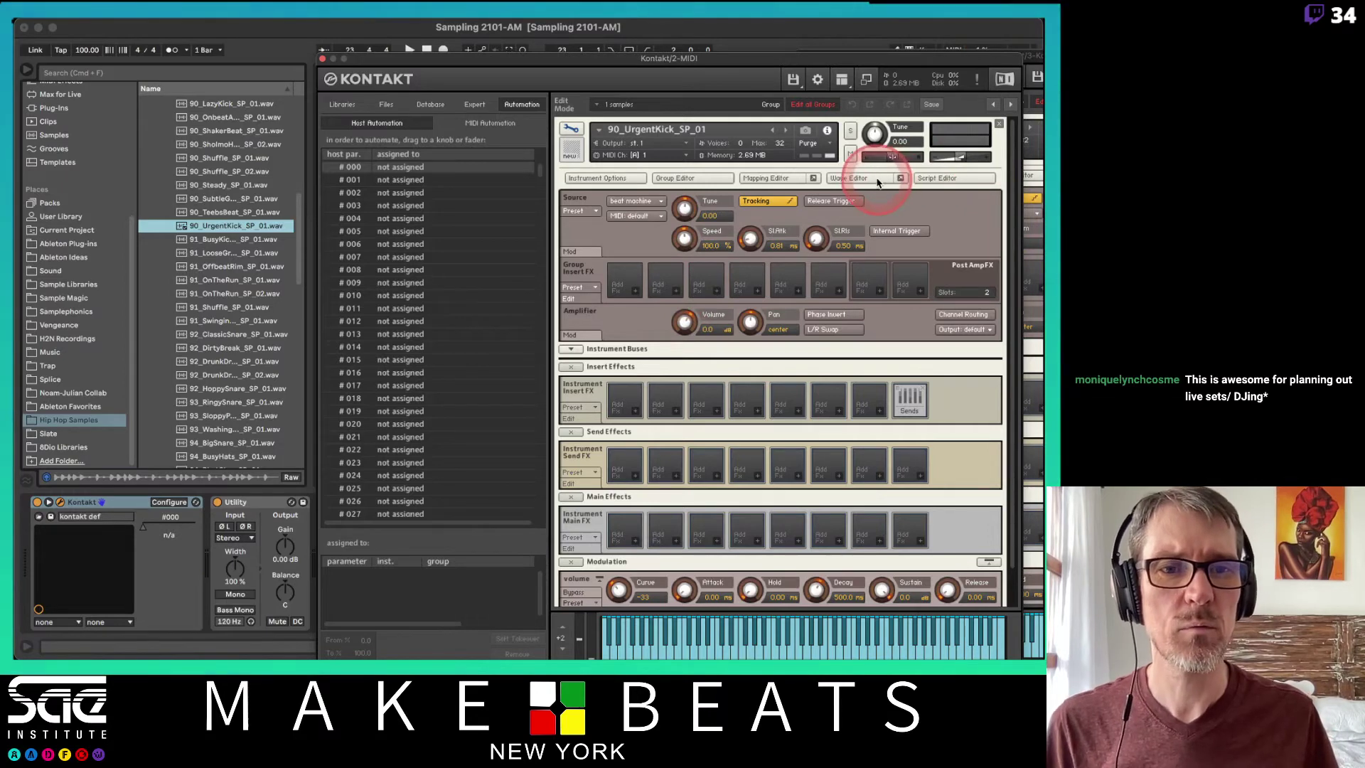
click(795, 321)
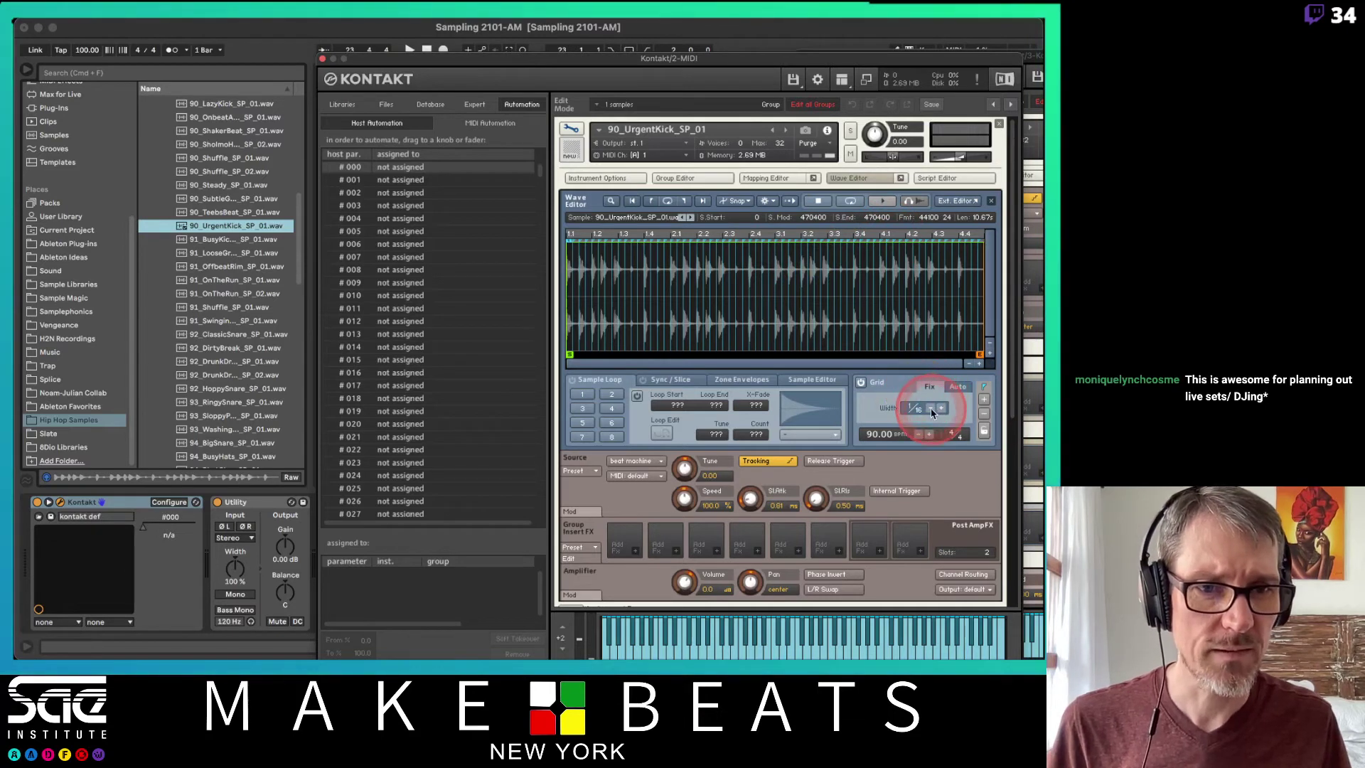
click(957, 387)
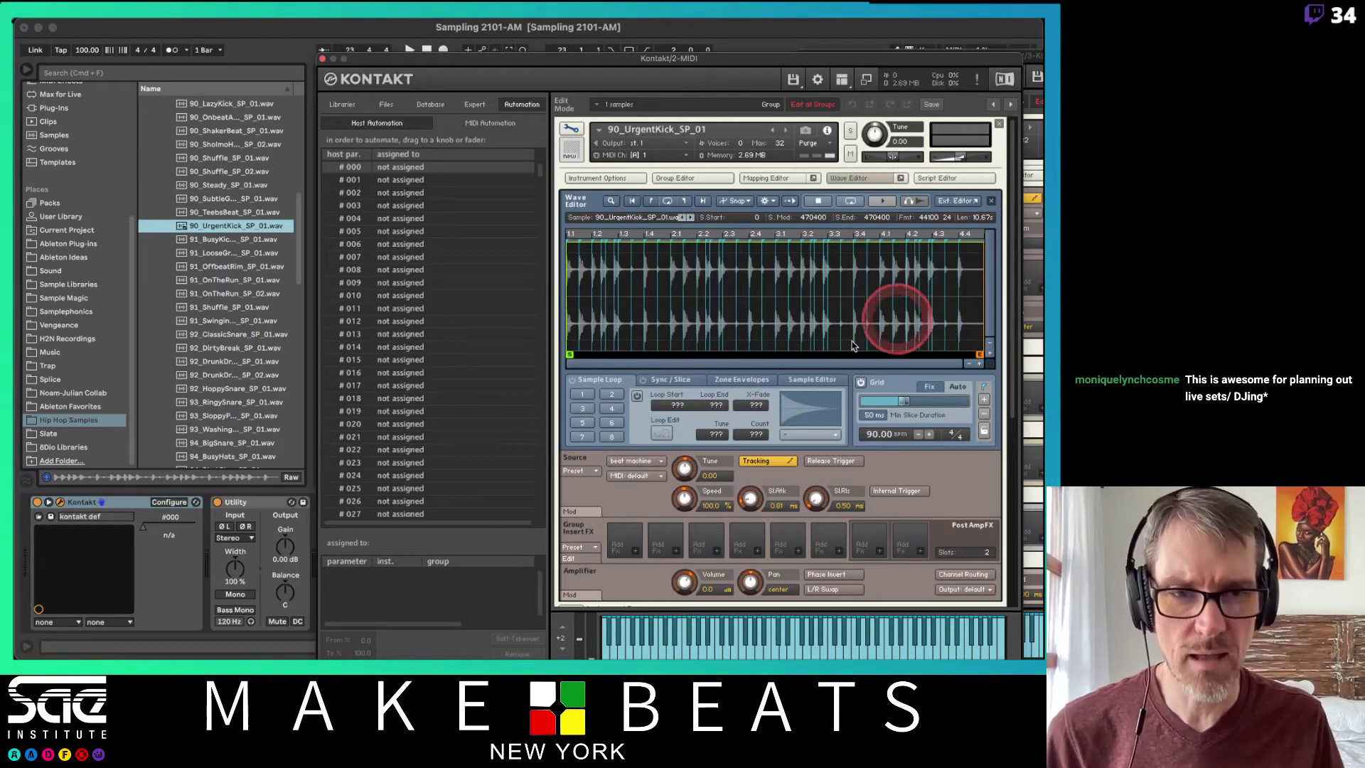
click(977, 367)
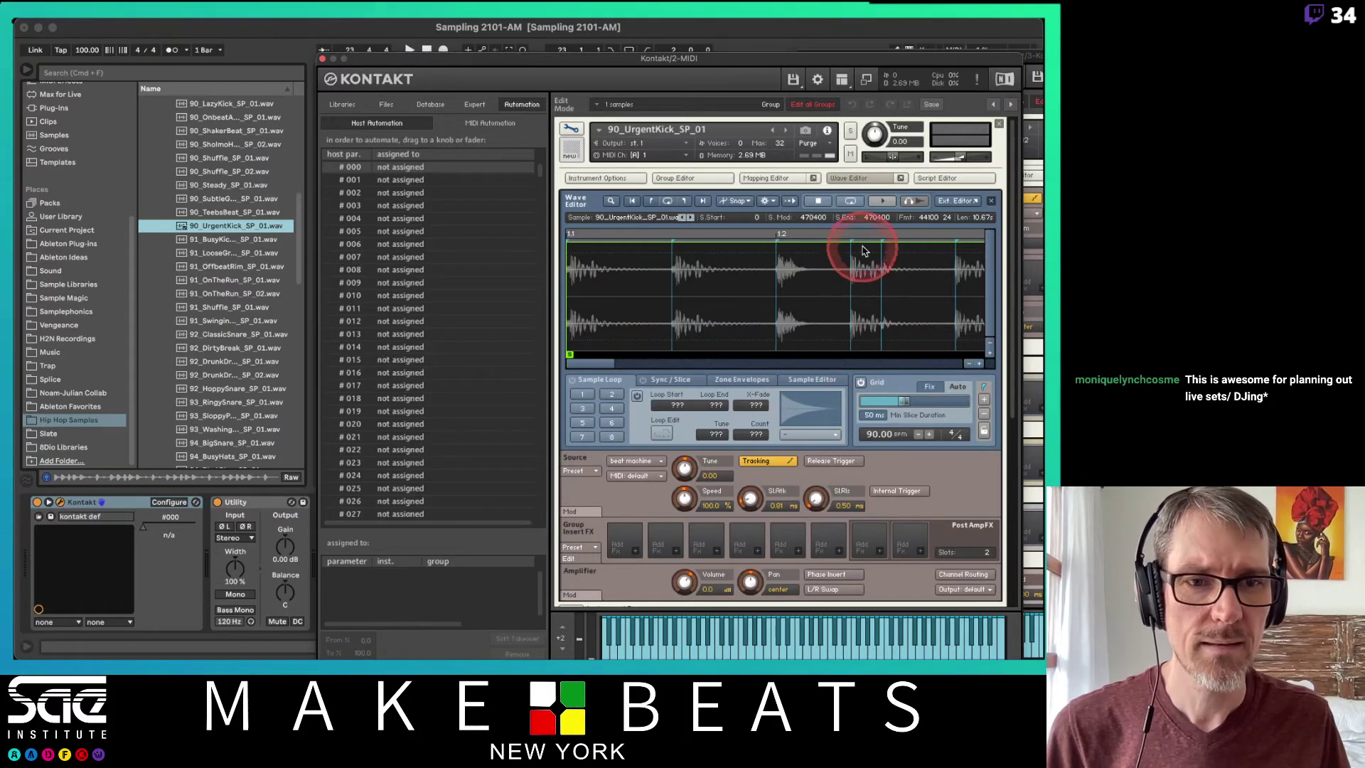
key(m)
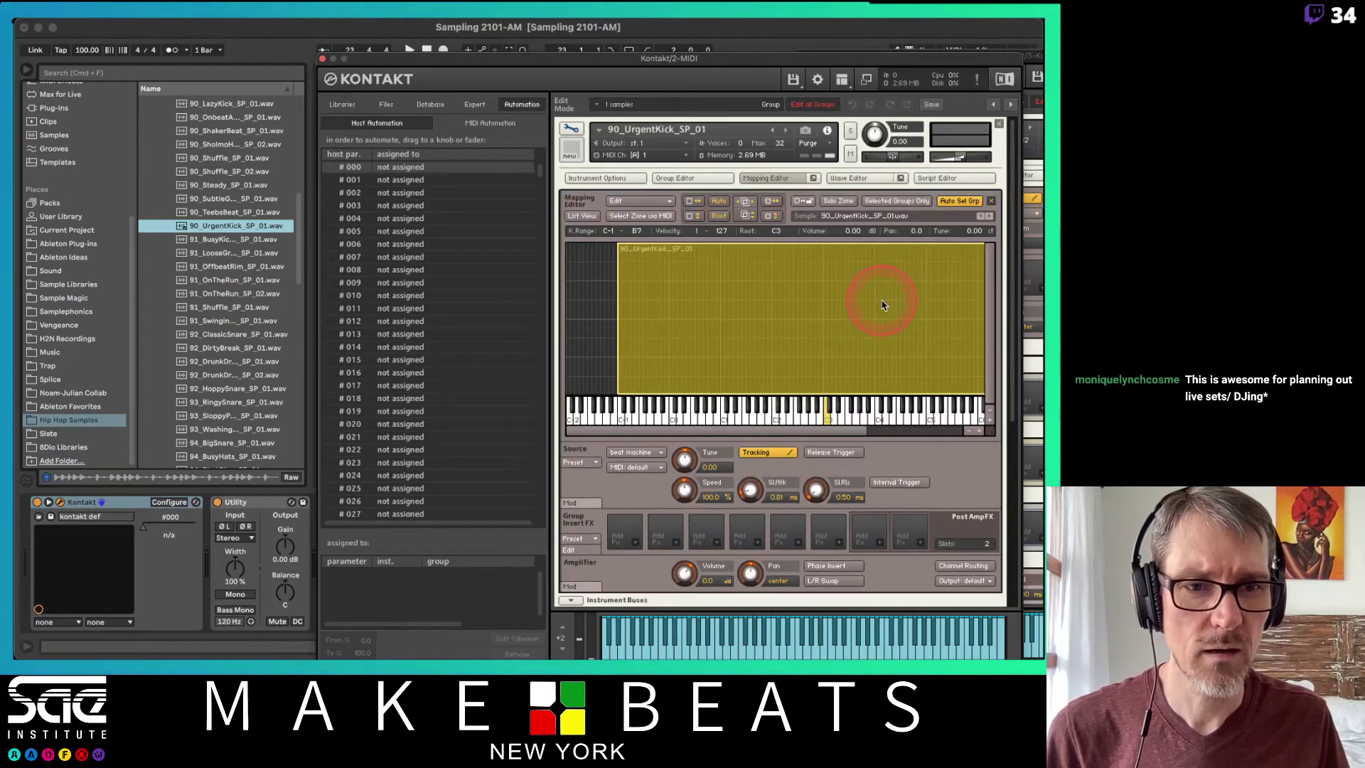
click(850, 177)
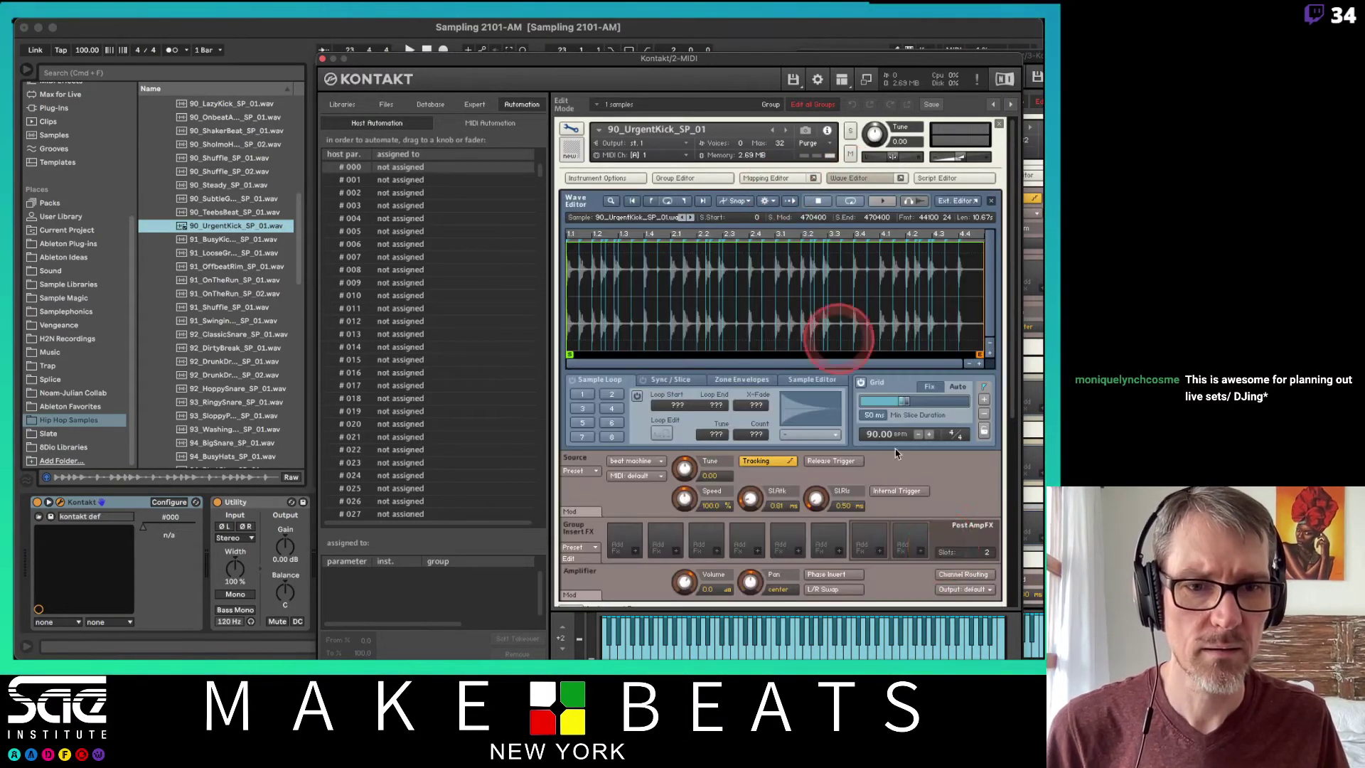
Lower the Auto grid's sensitivity to drop the extra slice marker after beat 1.2, keeping the minimum slice duration at 50 ms.
click(979, 364)
click(979, 364)
click(901, 399)
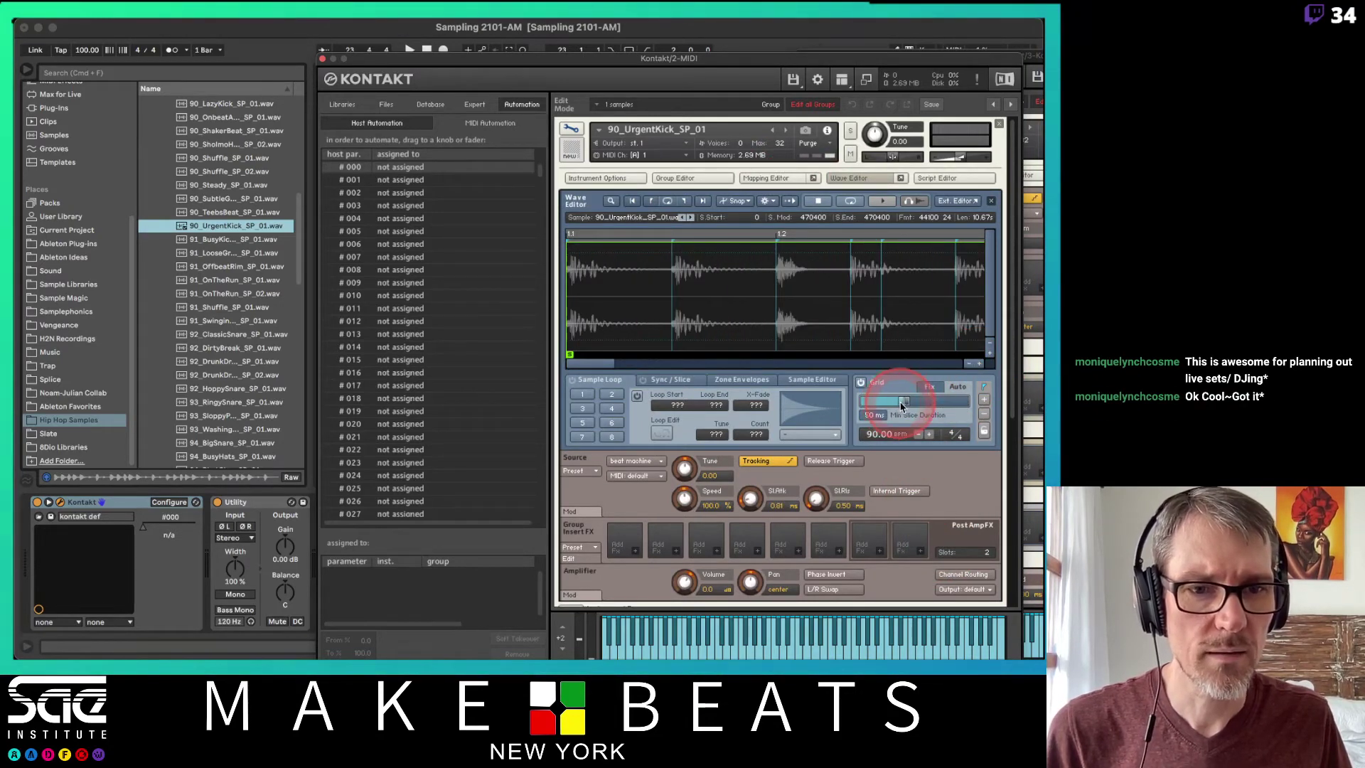
drag(898, 406, 880, 404)
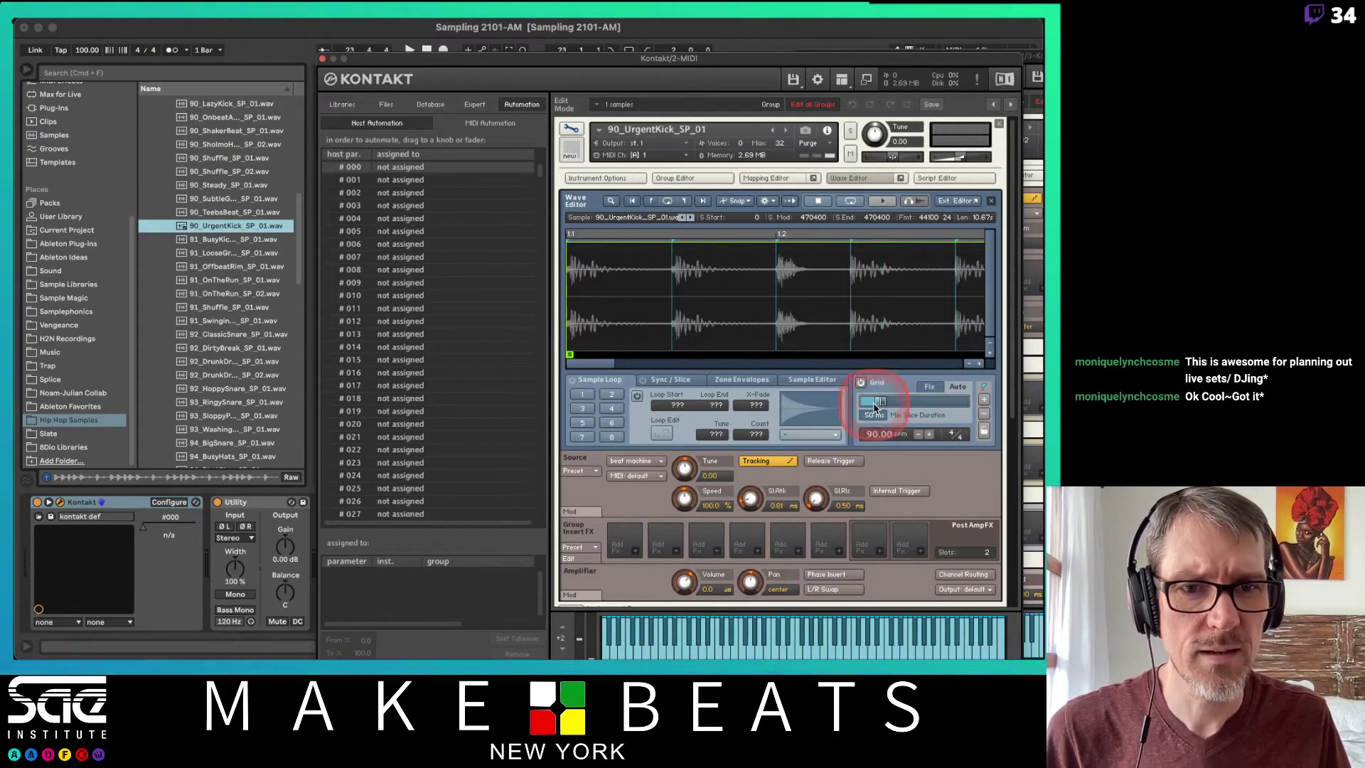
click(975, 386)
click(968, 363)
click(968, 364)
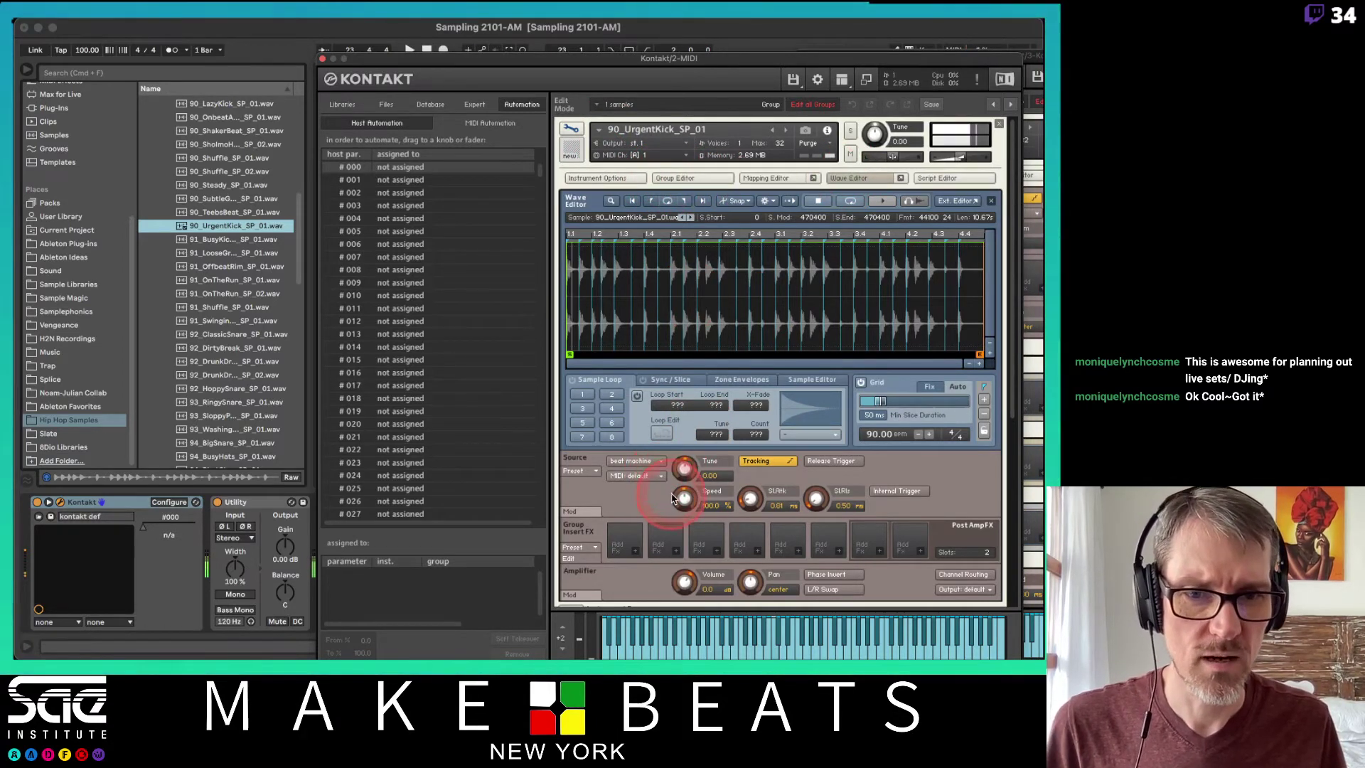
Slow the sliced loop's Speed to about 68 % as a test and restore it to 100 %.
drag(681, 503, 684, 556)
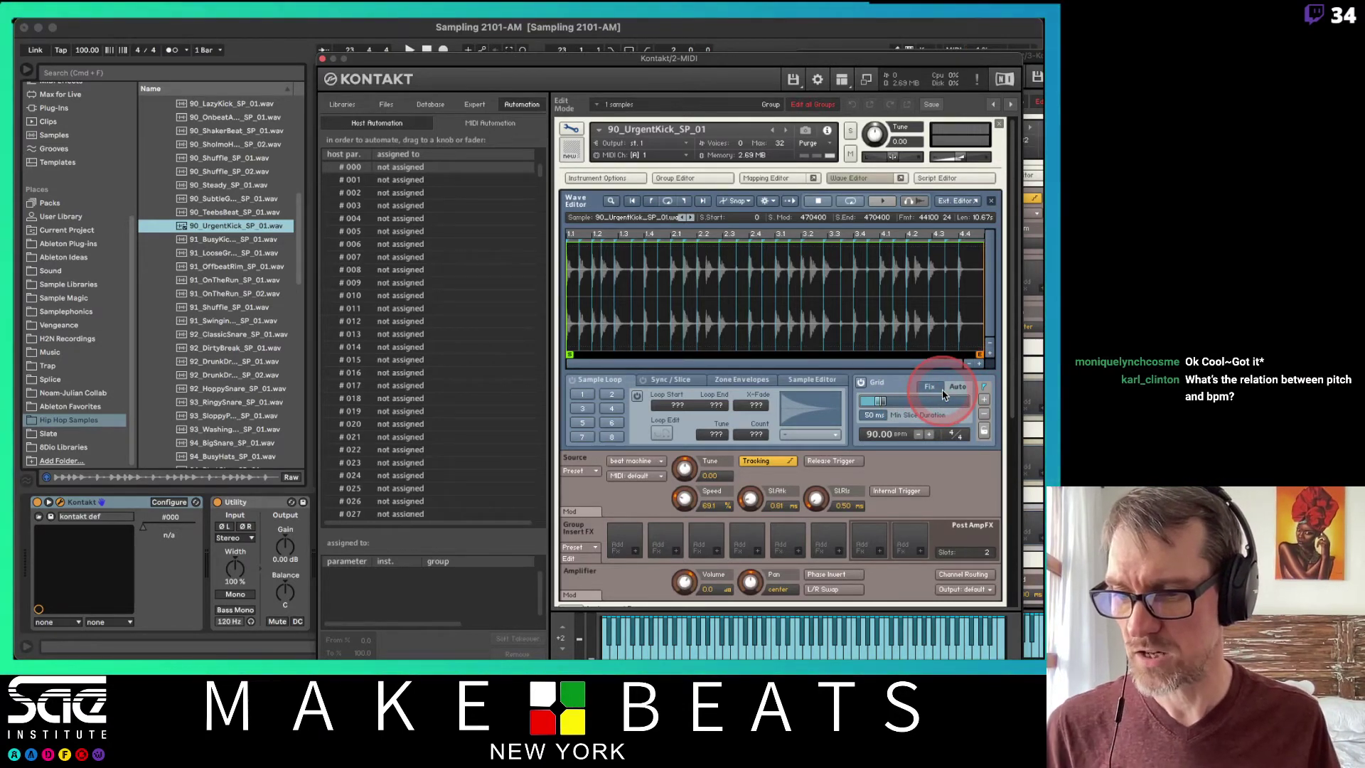
super+click(687, 499)
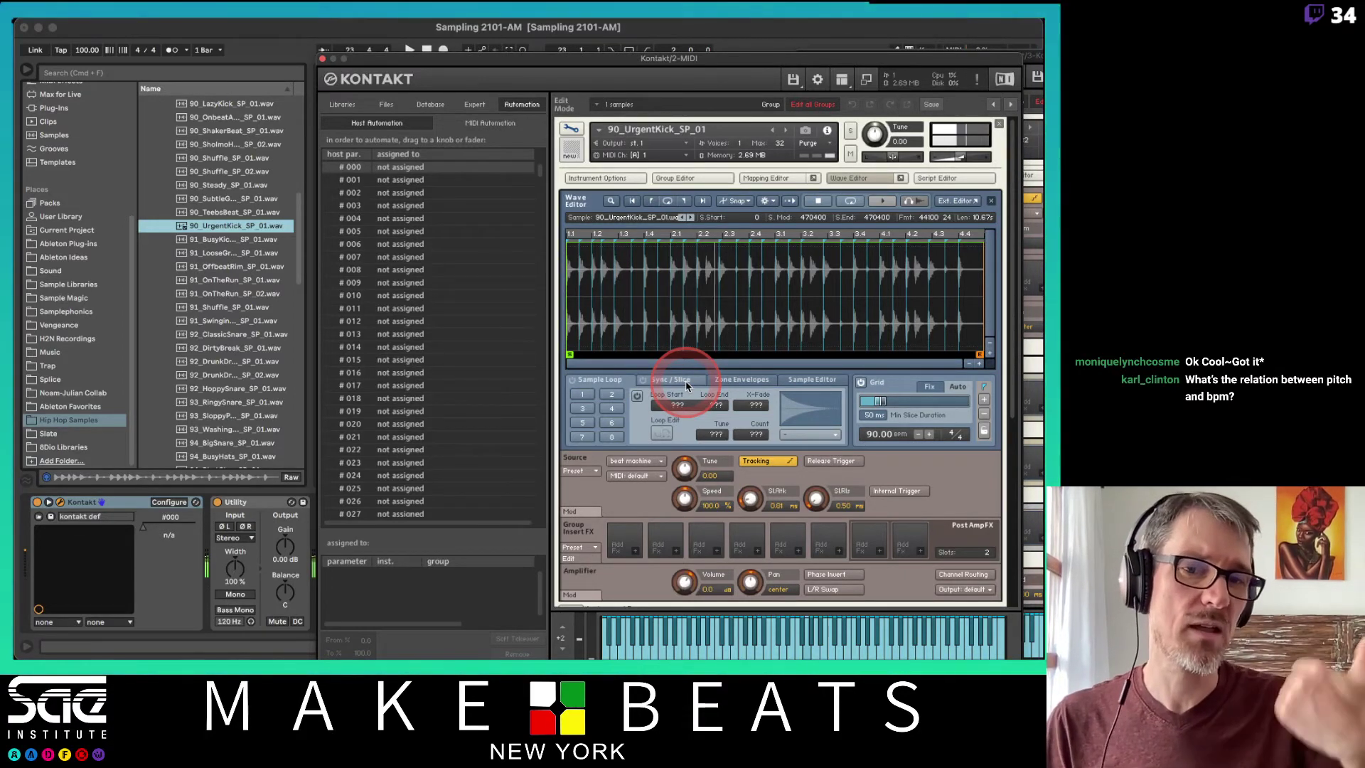
click(795, 383)
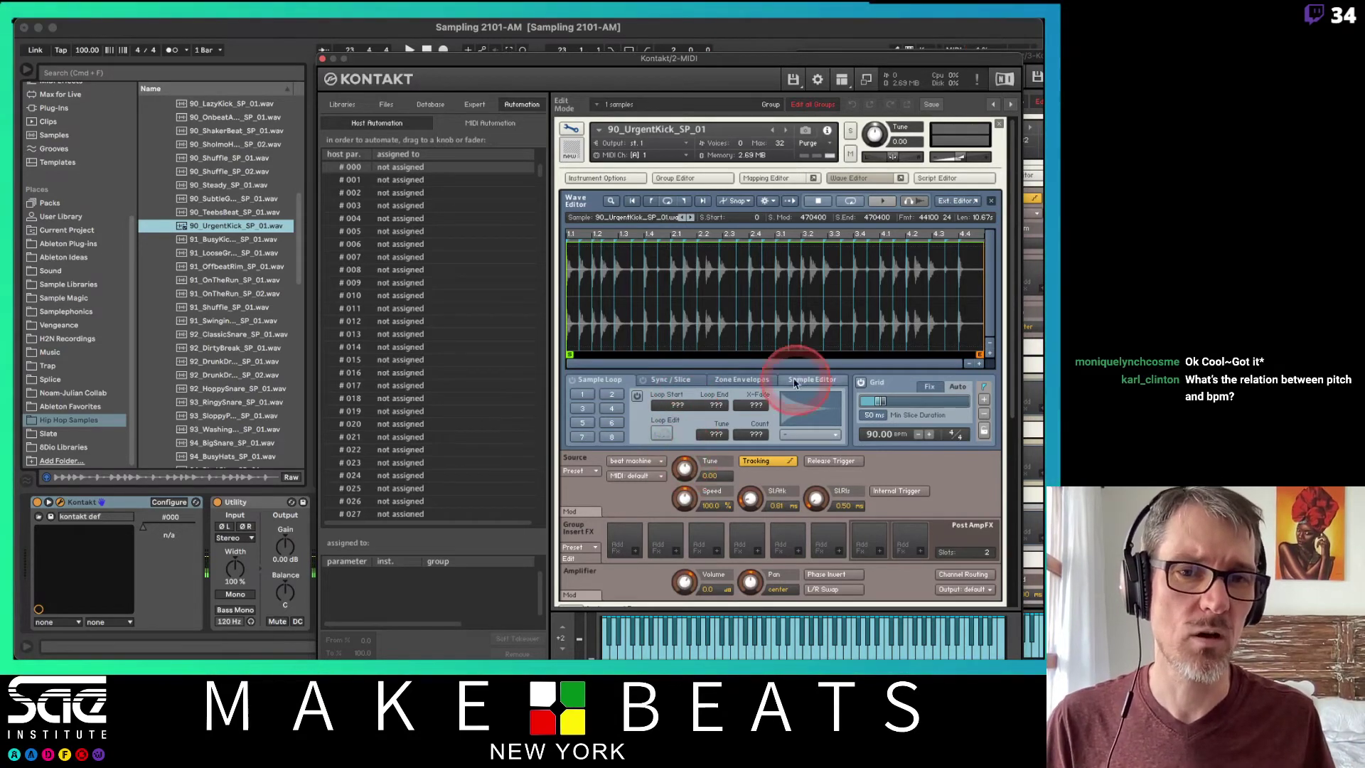
Raise the Auto grid's sensitivity slightly and set the beat machine's slice release to 6.0 ms.
click(885, 403)
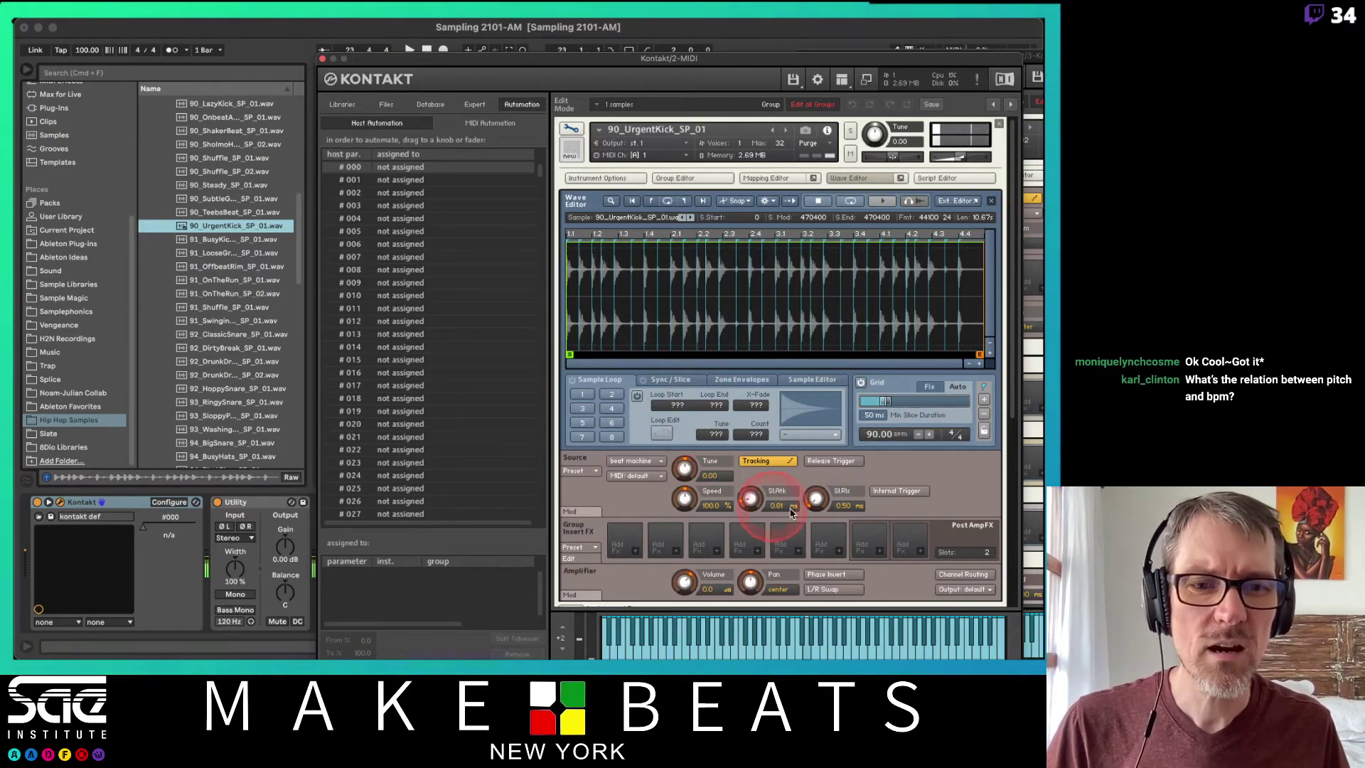
drag(814, 498, 804, 437)
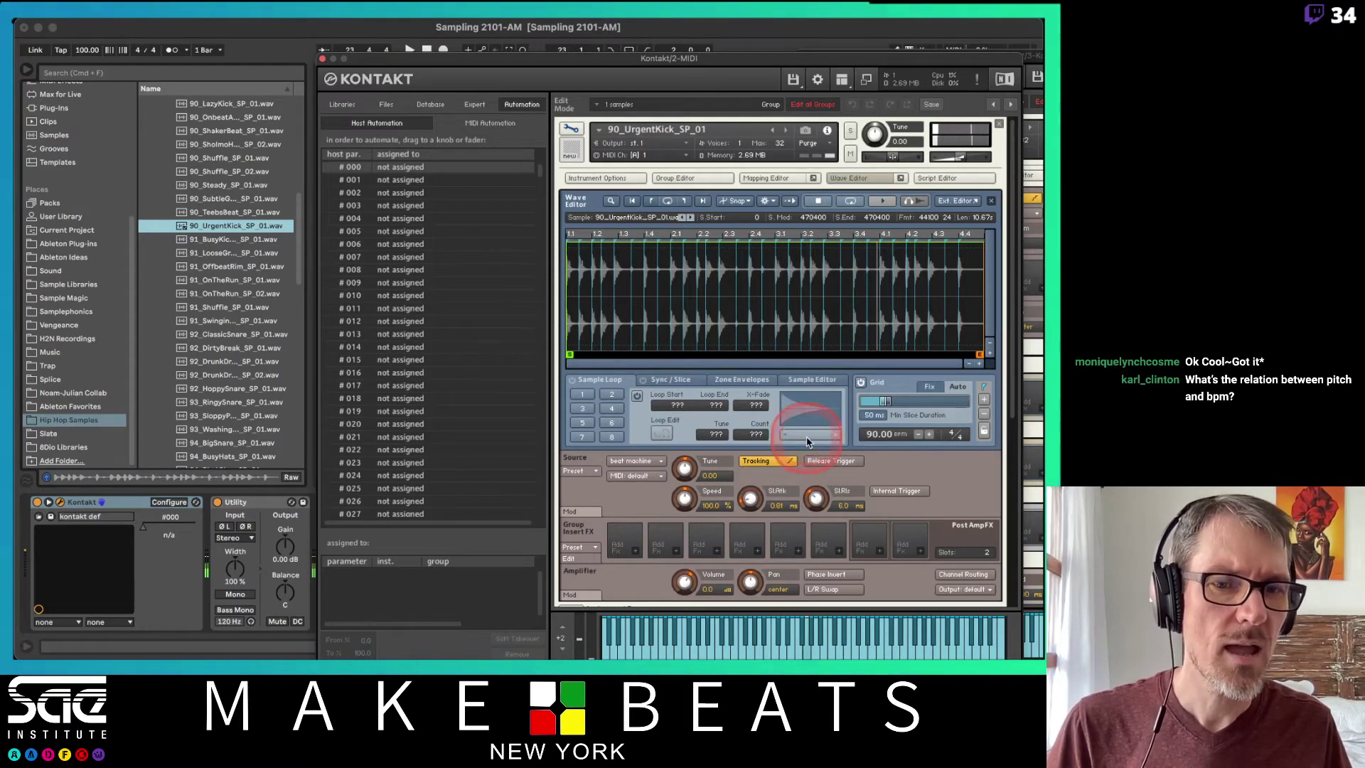
drag(750, 501, 751, 498)
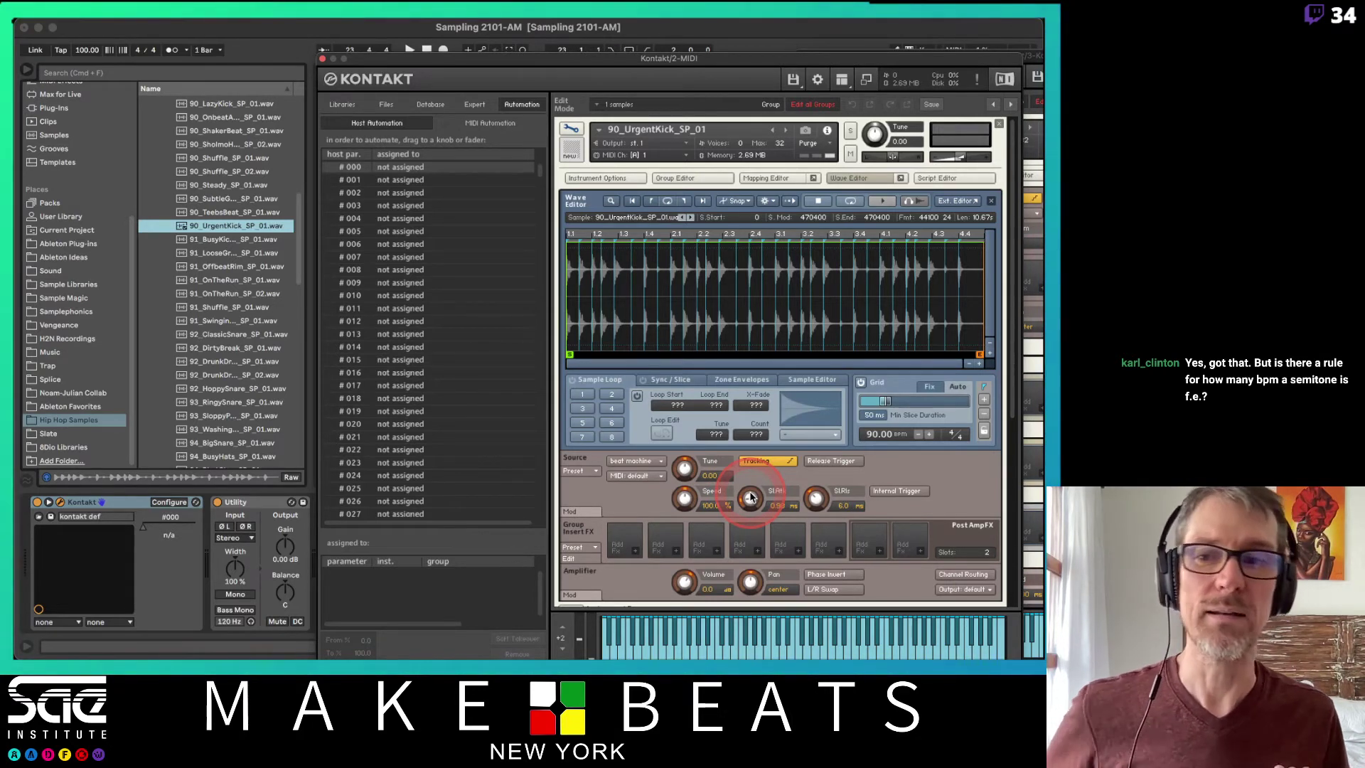
Switch to the Safari browser window.
key(super+Tab)
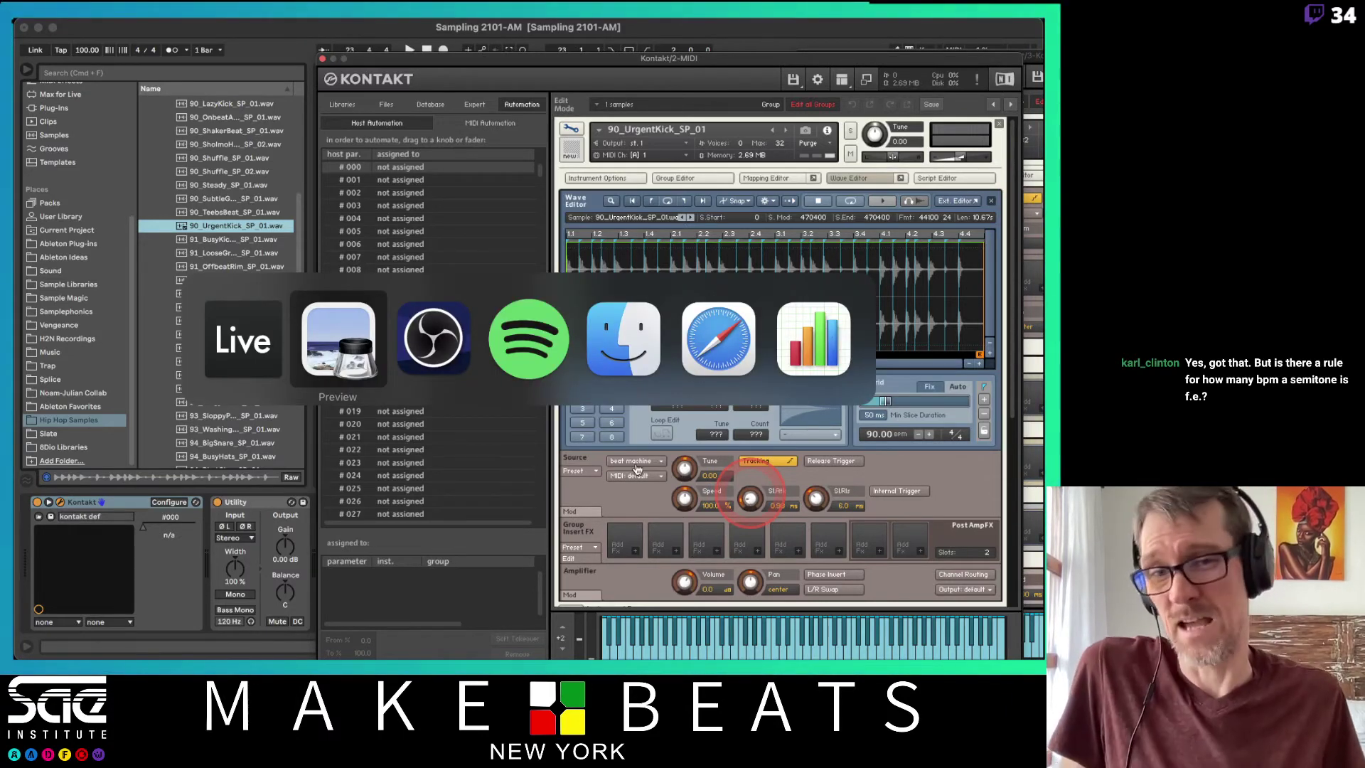
key(super+Tab)
key(super+Tab)
key(super+Tab)
key(super+Tab)
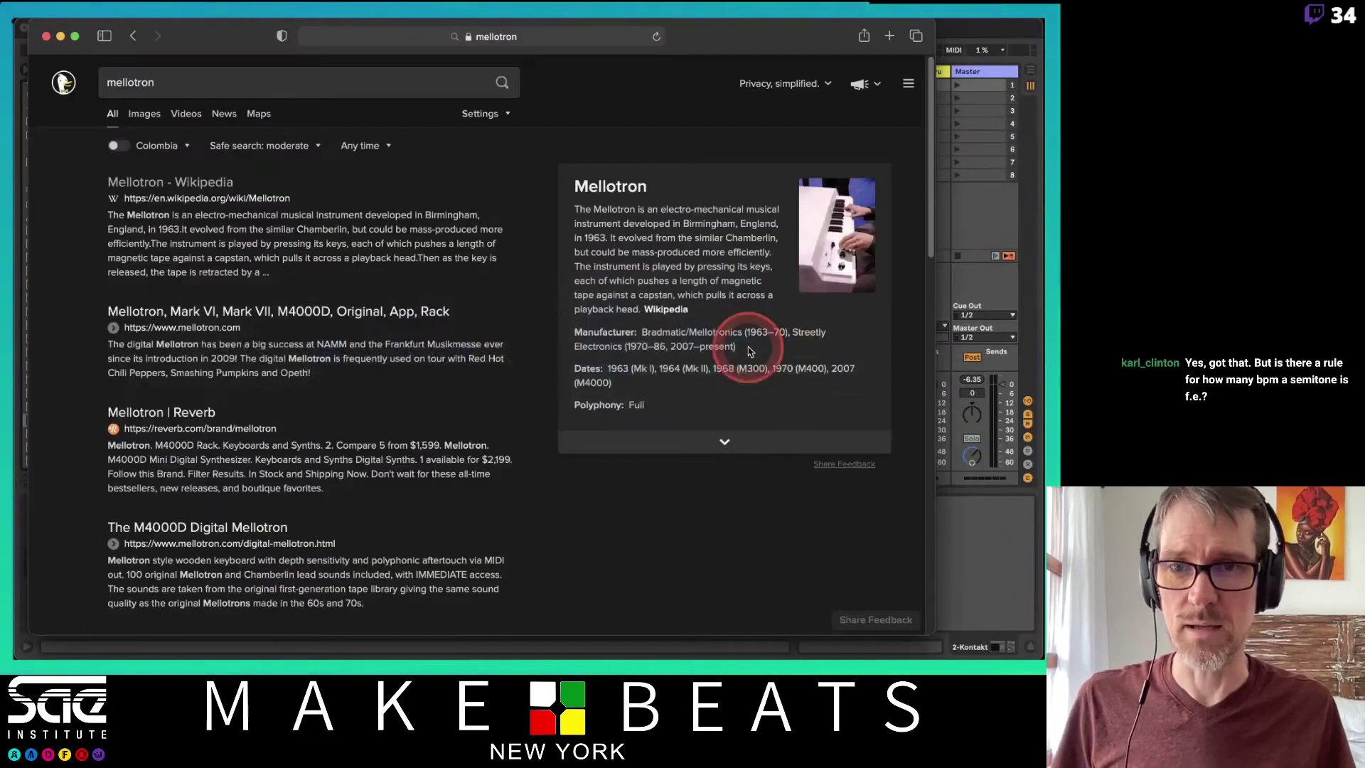
Search the web for "bpm to semitone equation" and open the Pitch to BPM article from Moments of Inertia.
click(498, 32)
click(505, 41)
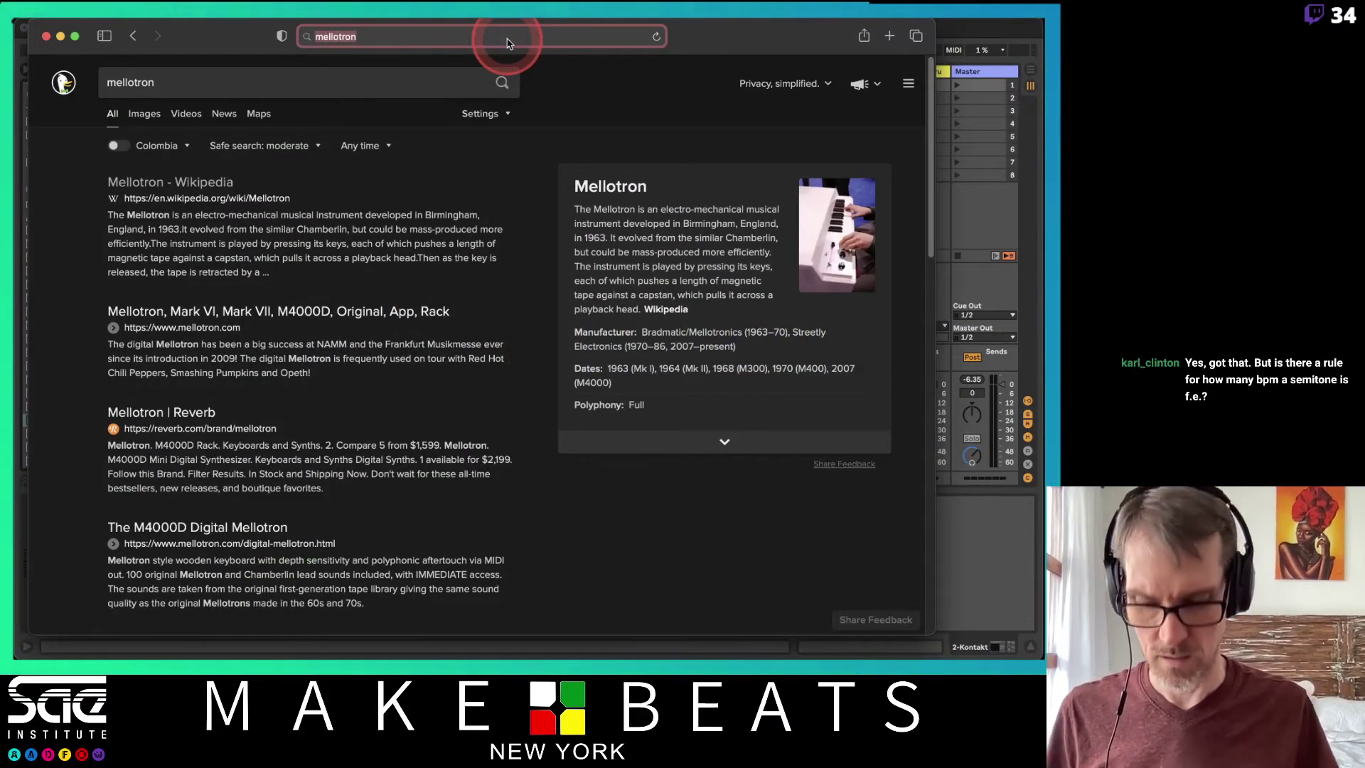
text(bp)
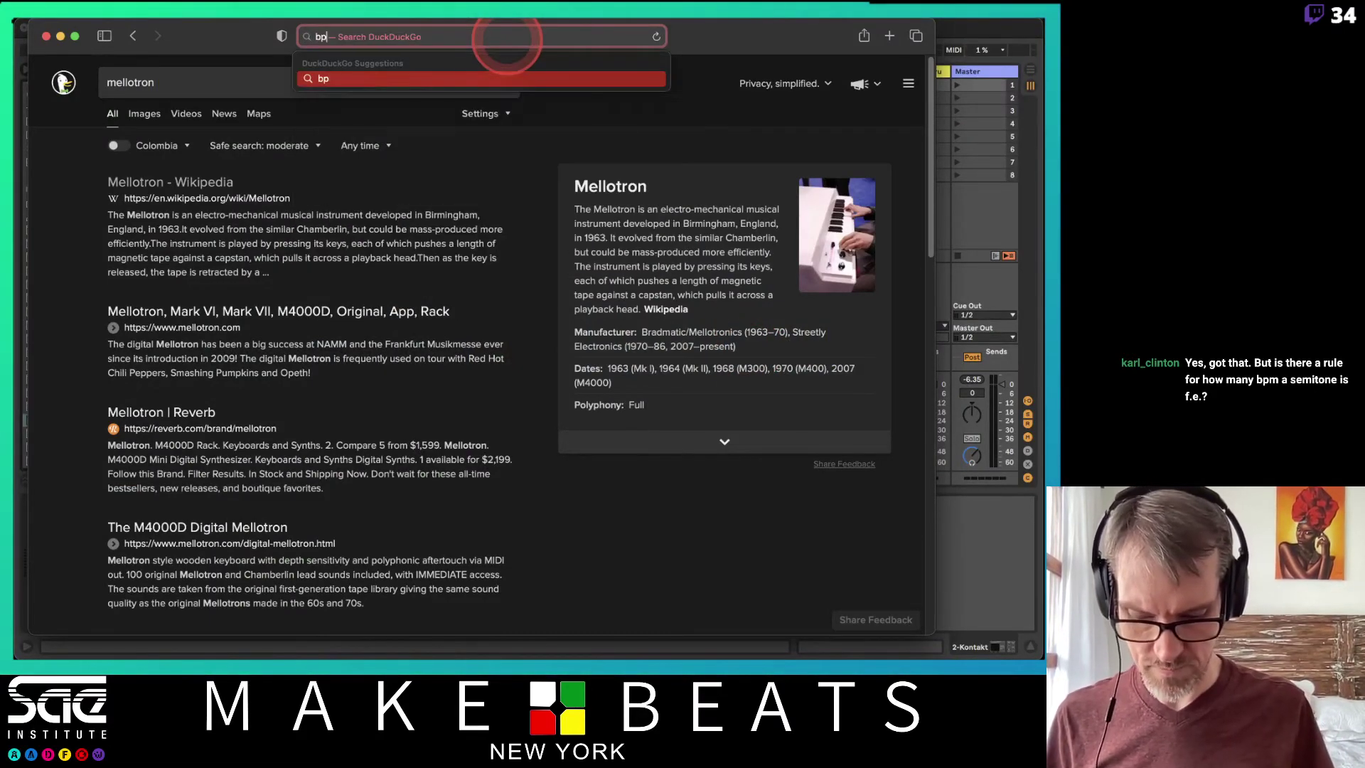
text(m to semitone ratio)
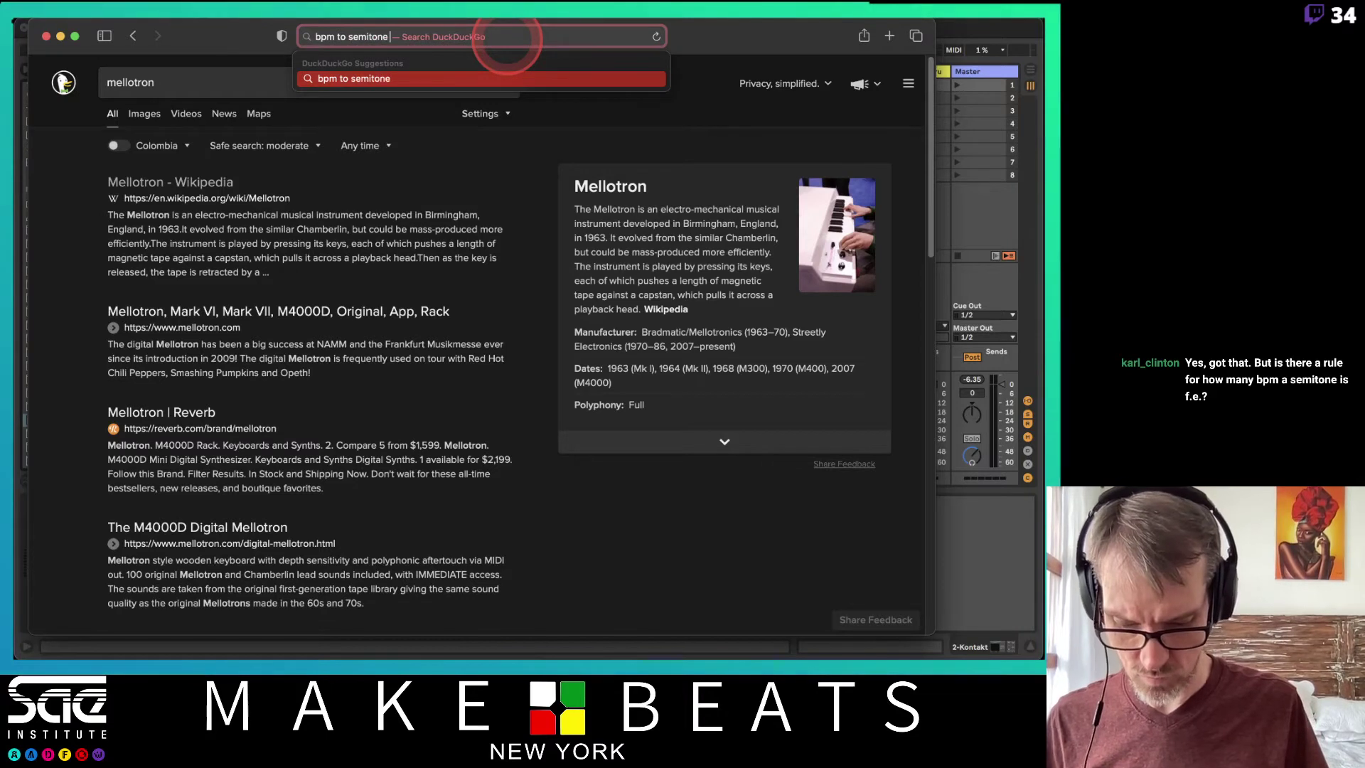
key(BackSpace)
key(BackSpace)
key(BackSpace)
key(BackSpace)
key(BackSpace)
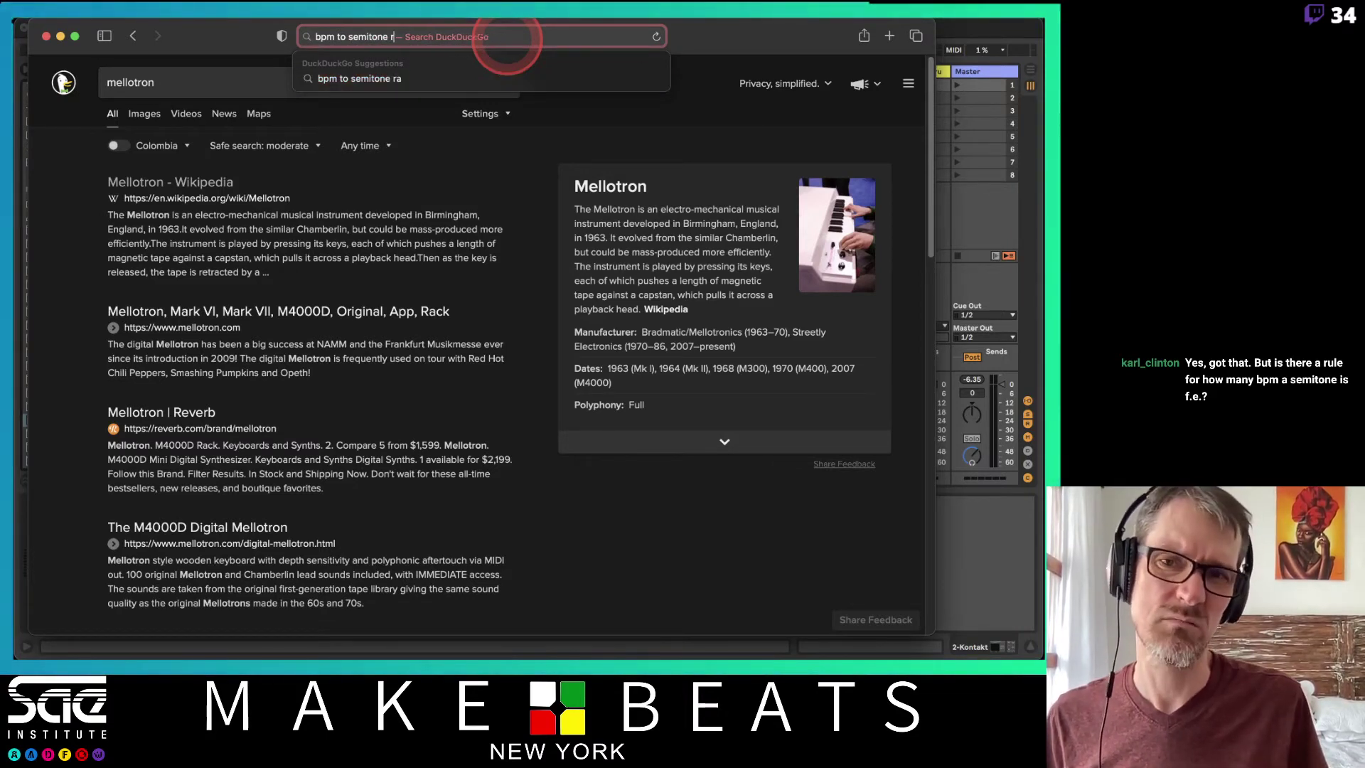
text(equatio)
text(n)
key(Return)
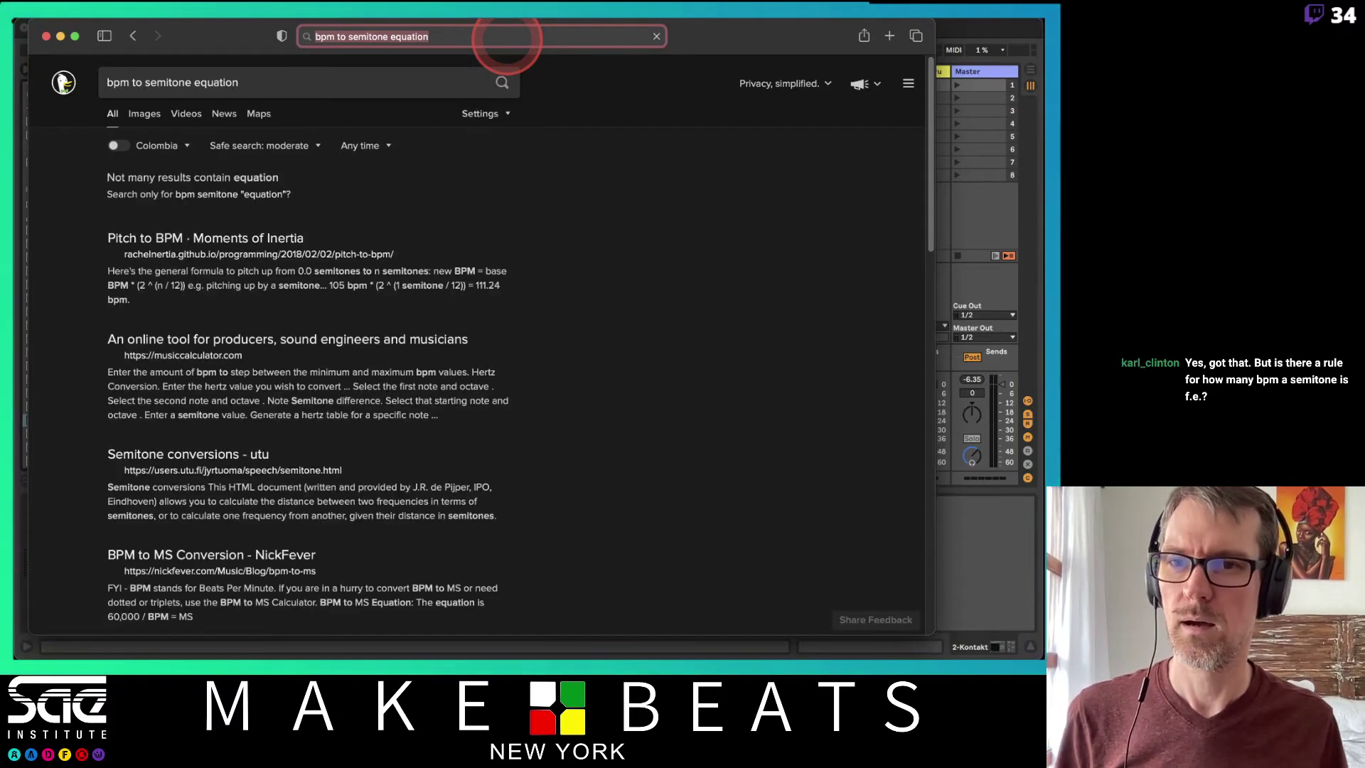
click(285, 239)
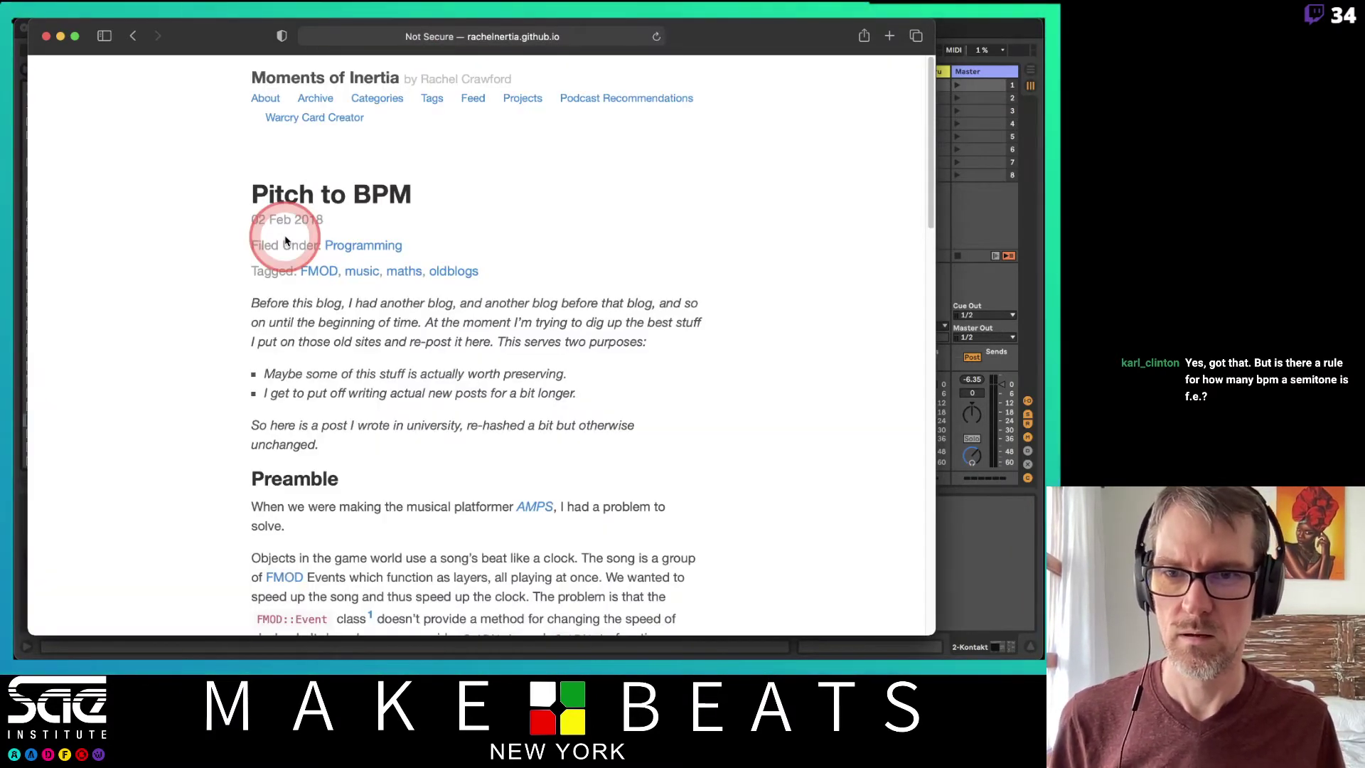
Read the Pitch to BPM article's general formula for converting semitones to BPM, and return to the search results.
scroll(752, 388, down, 10)
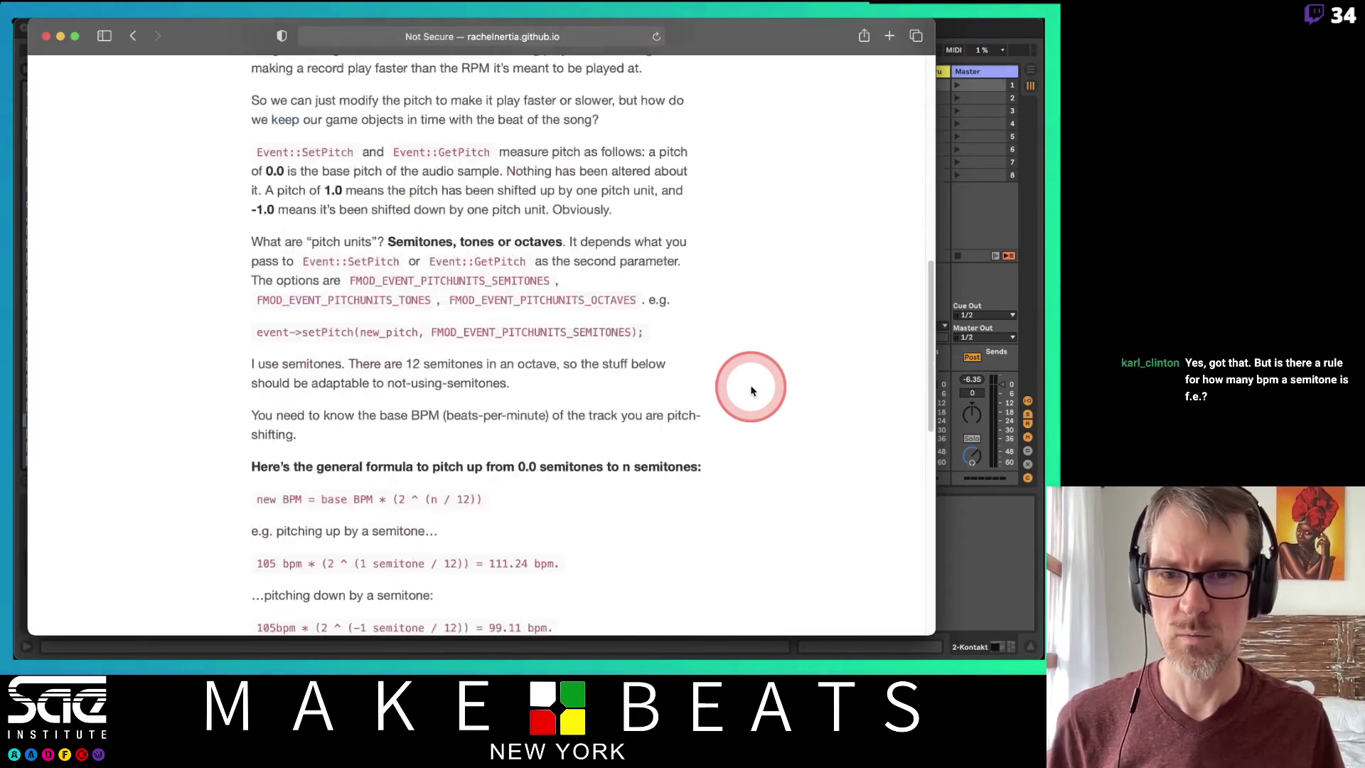
scroll(750, 389, down, 4)
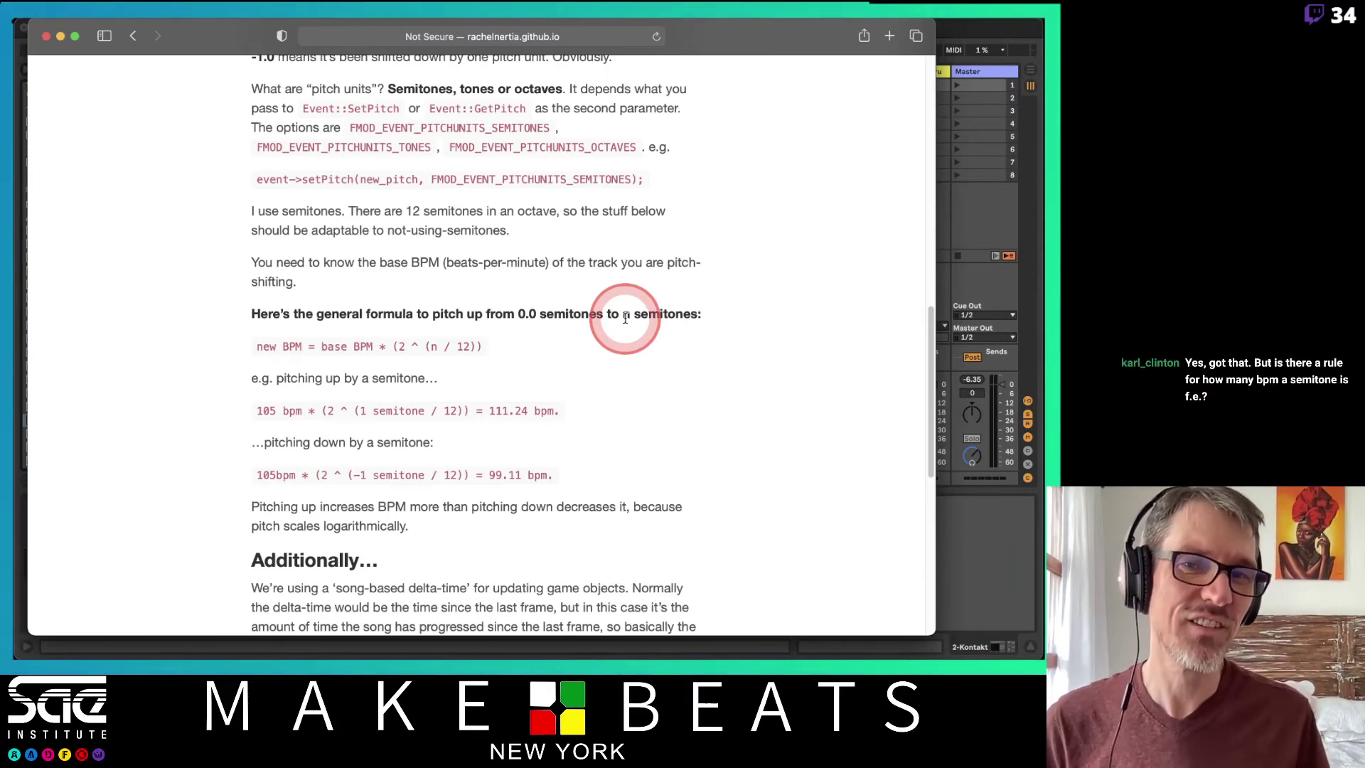
scroll(624, 318, up, 15)
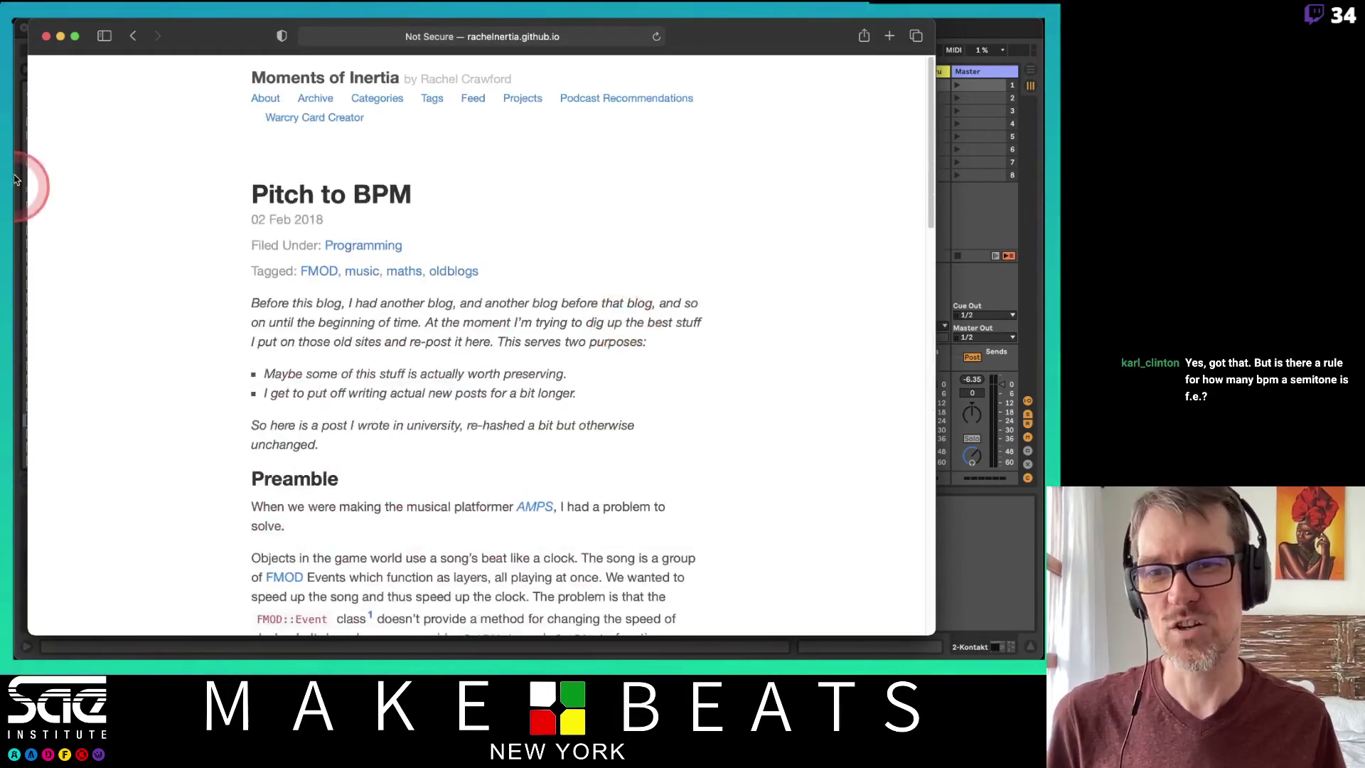
click(131, 37)
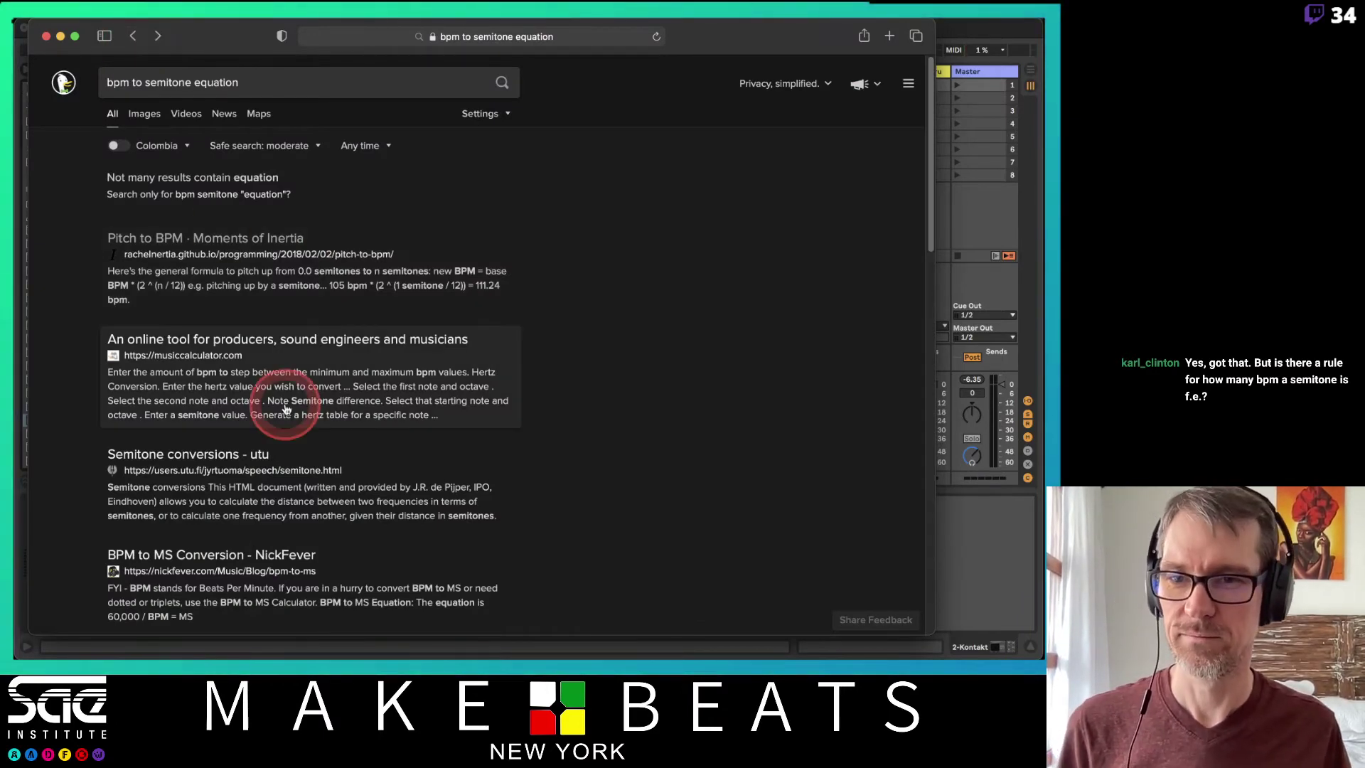
Open the musiccalculator.com result and convert a BPM value of 110 in the Bpm Conversion calculator.
click(322, 341)
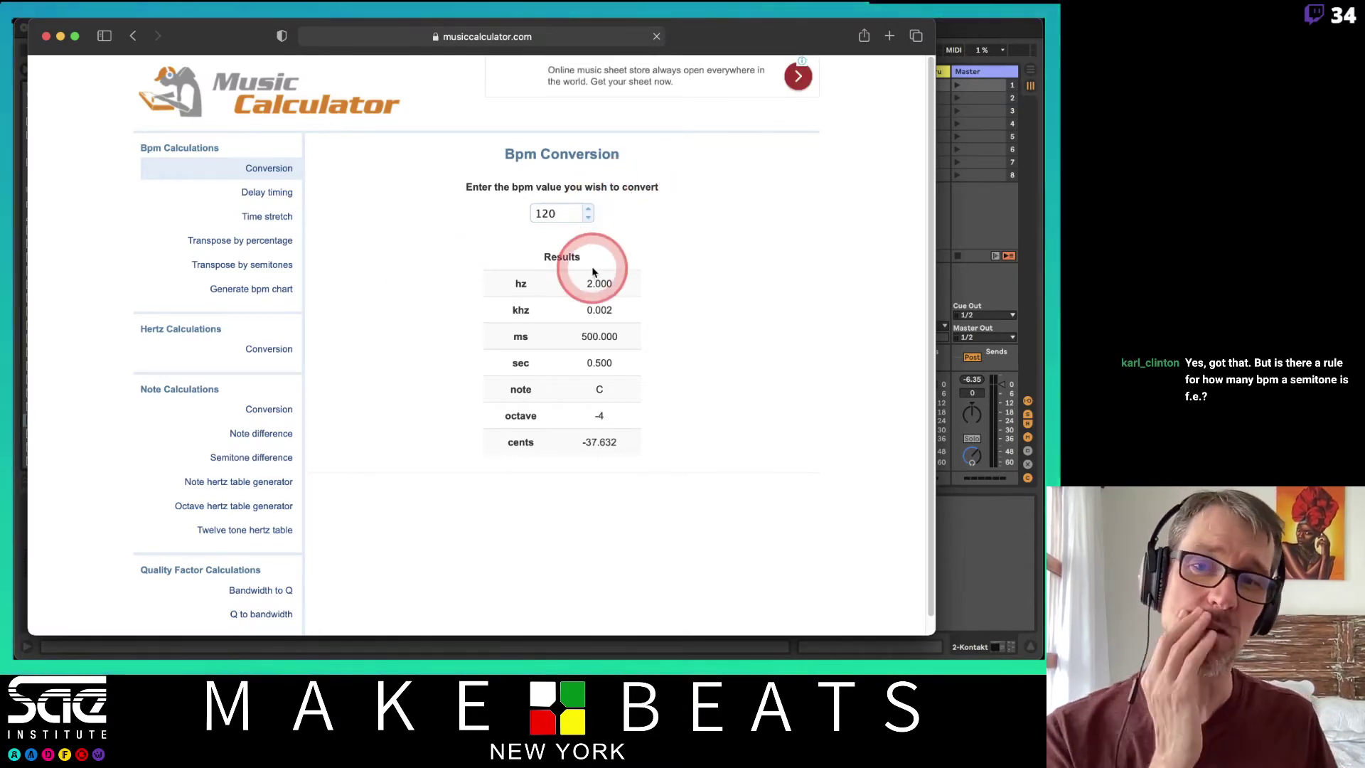
click(589, 219)
click(589, 219)
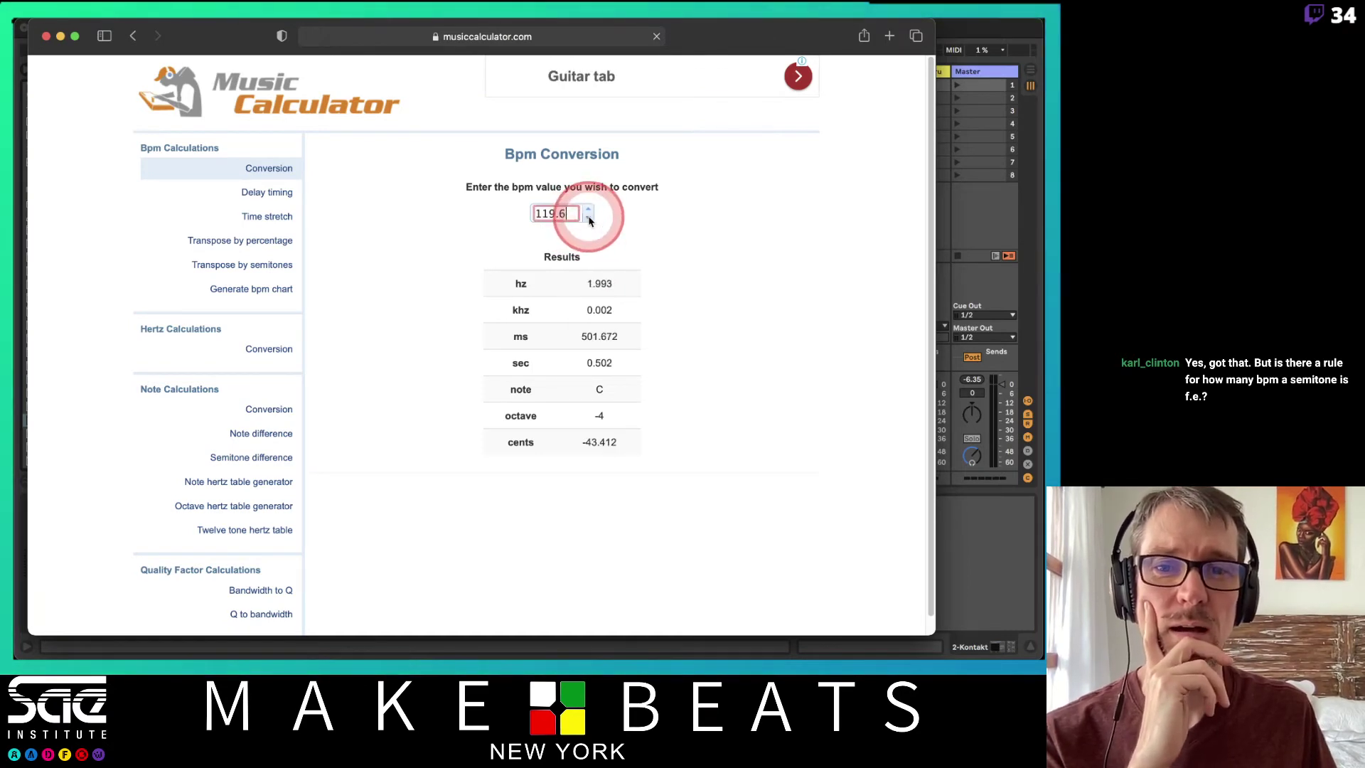
double_click(547, 217)
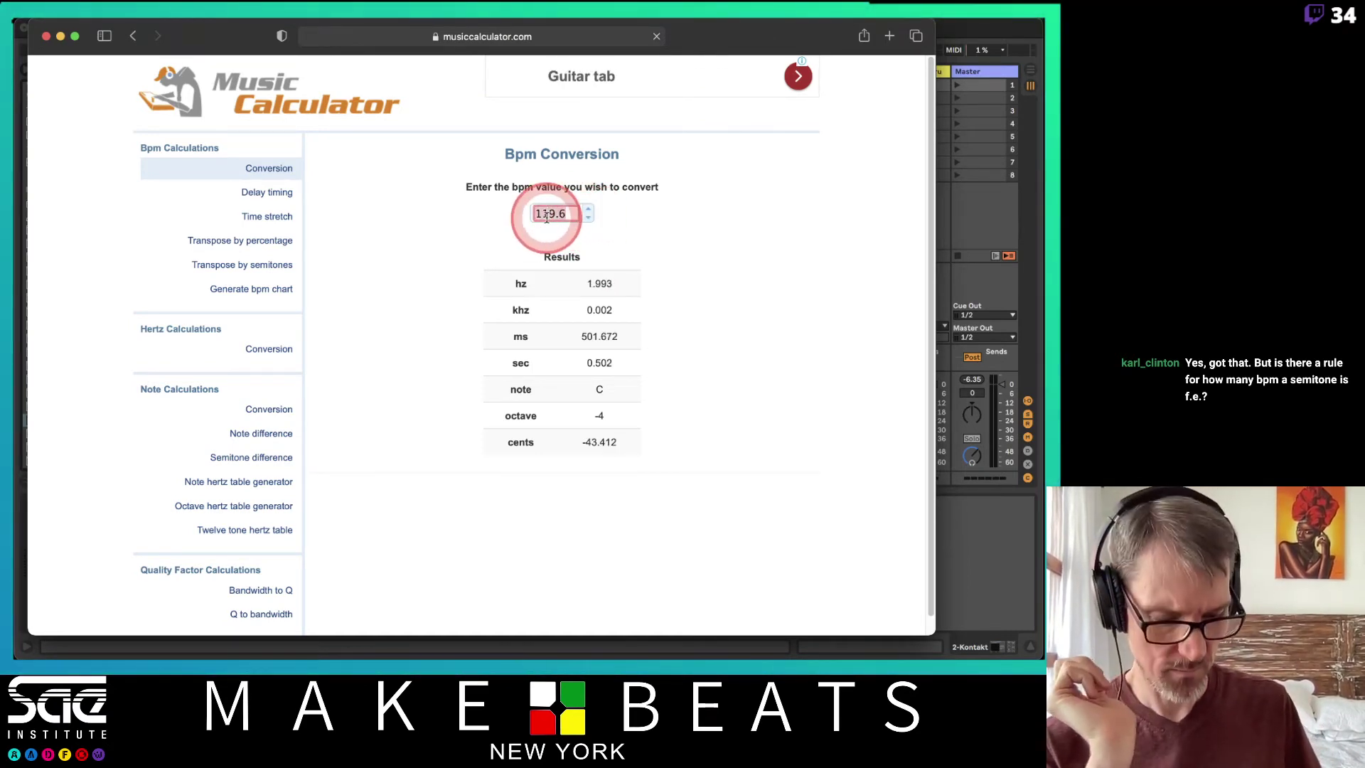
text(110)
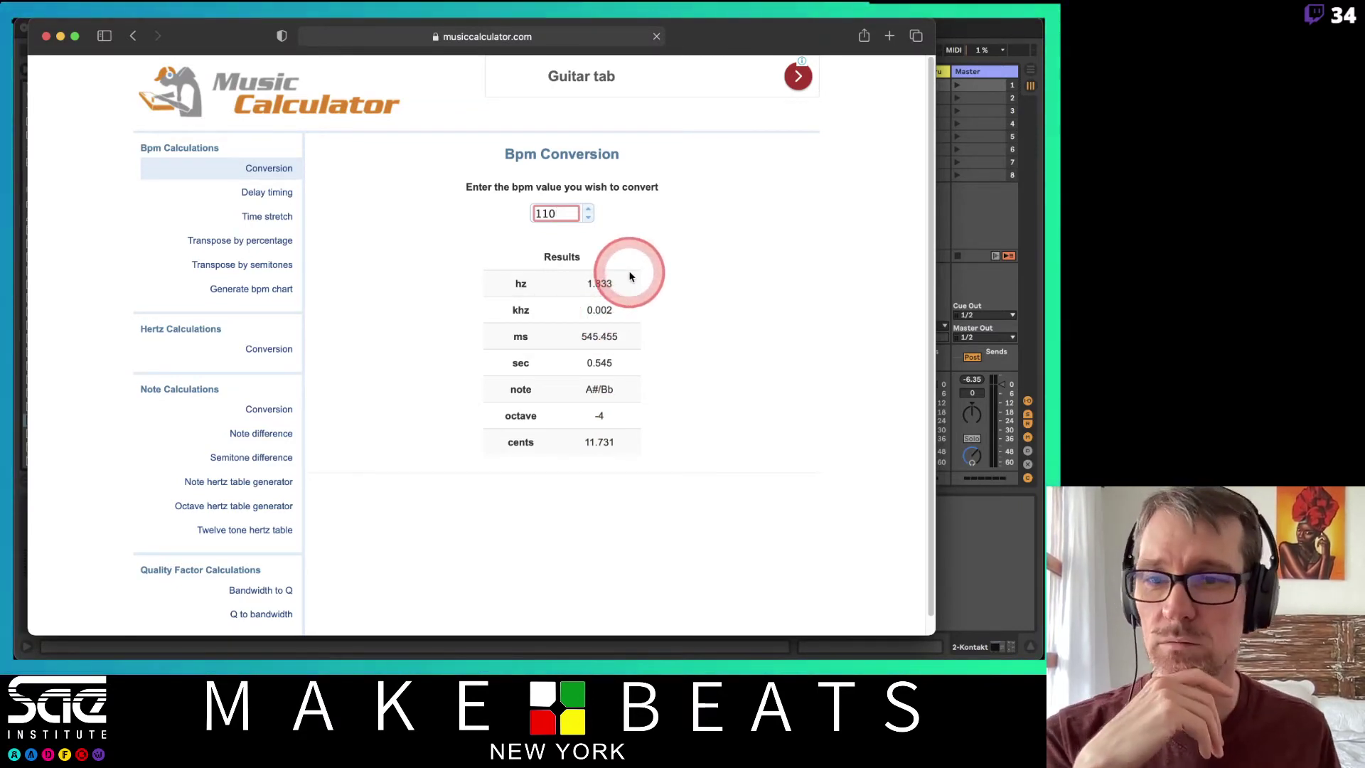
Examine the Delay timing and Time stretch calculators, and go back to the web search results.
click(283, 203)
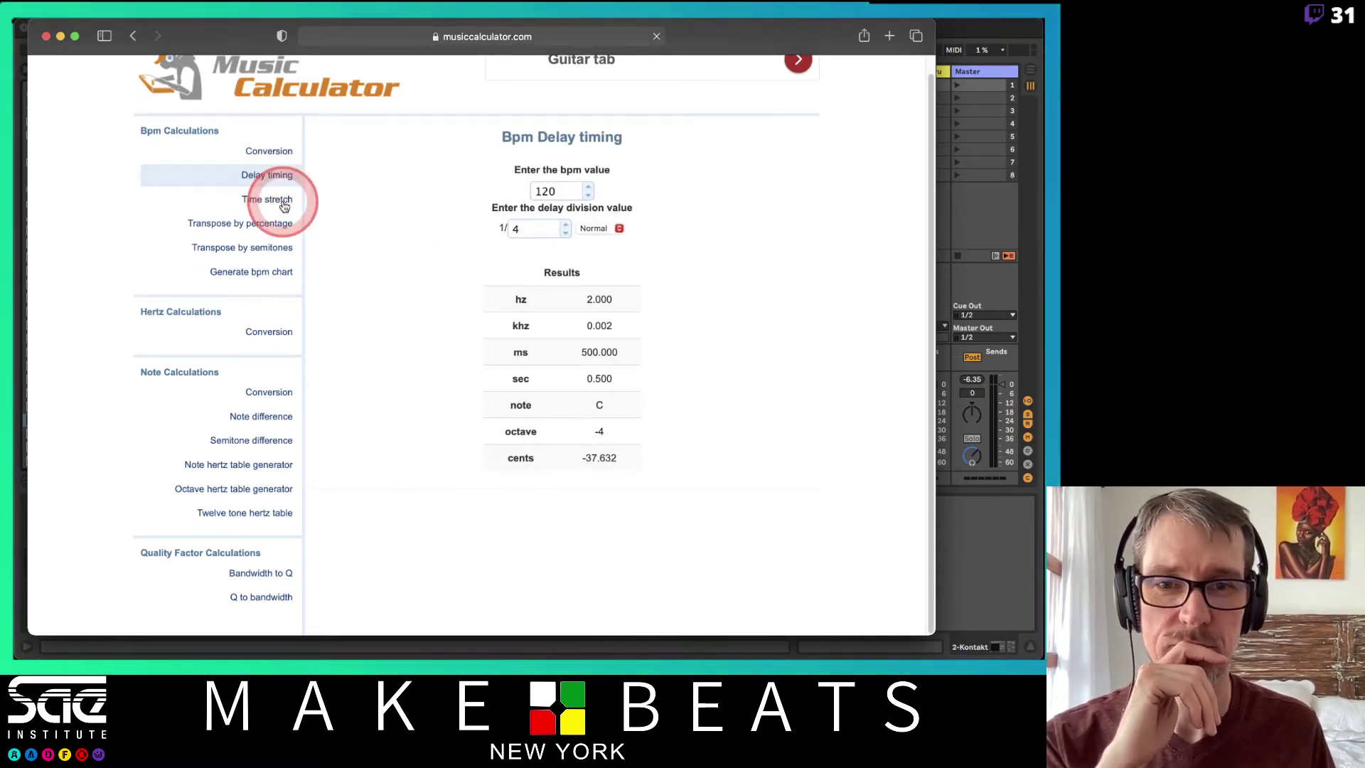
click(611, 228)
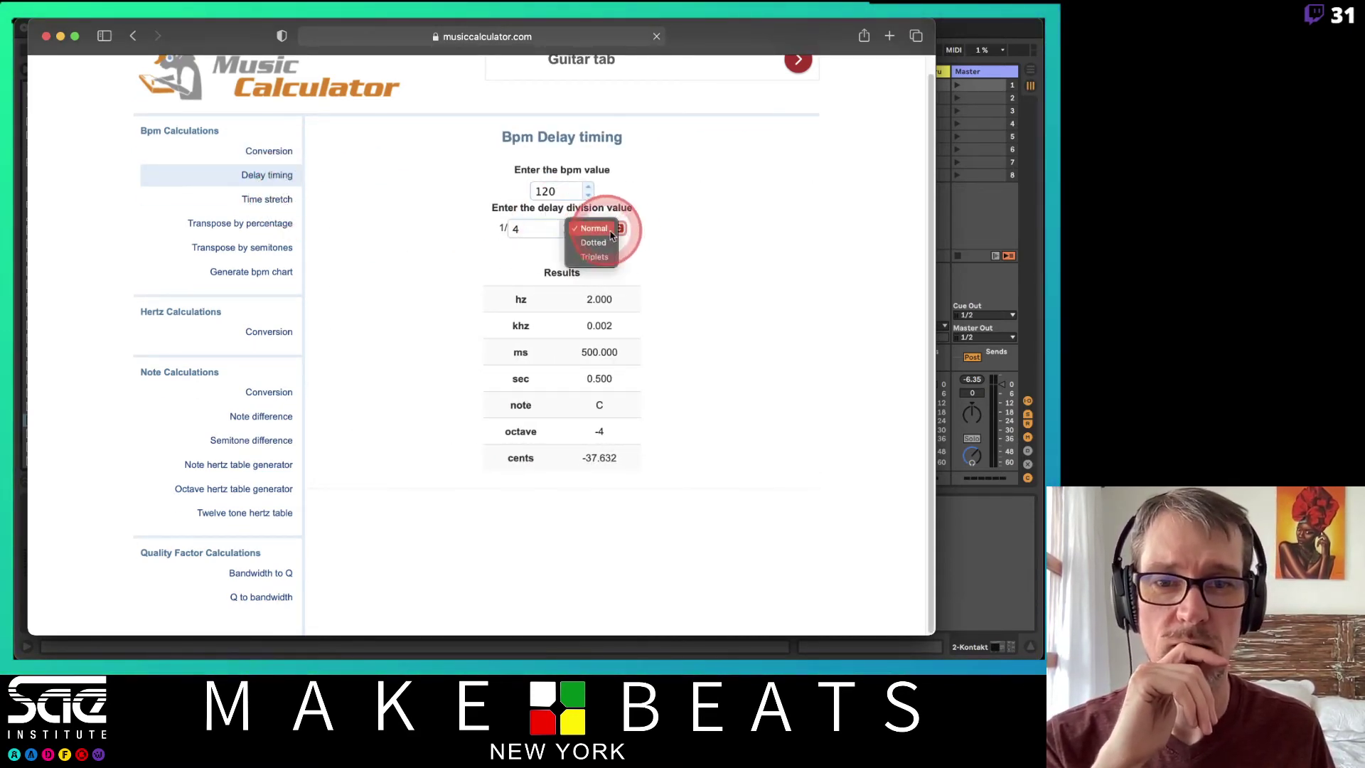
click(420, 183)
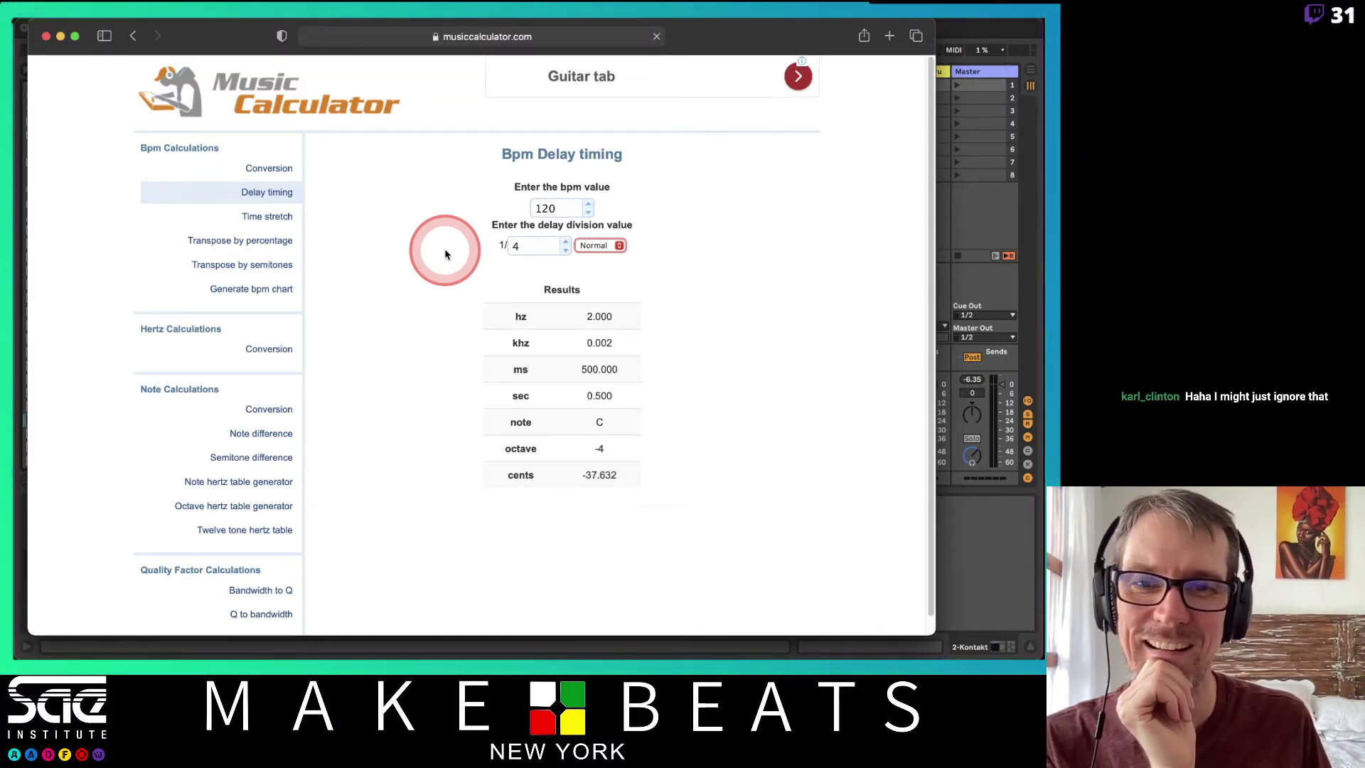
click(306, 221)
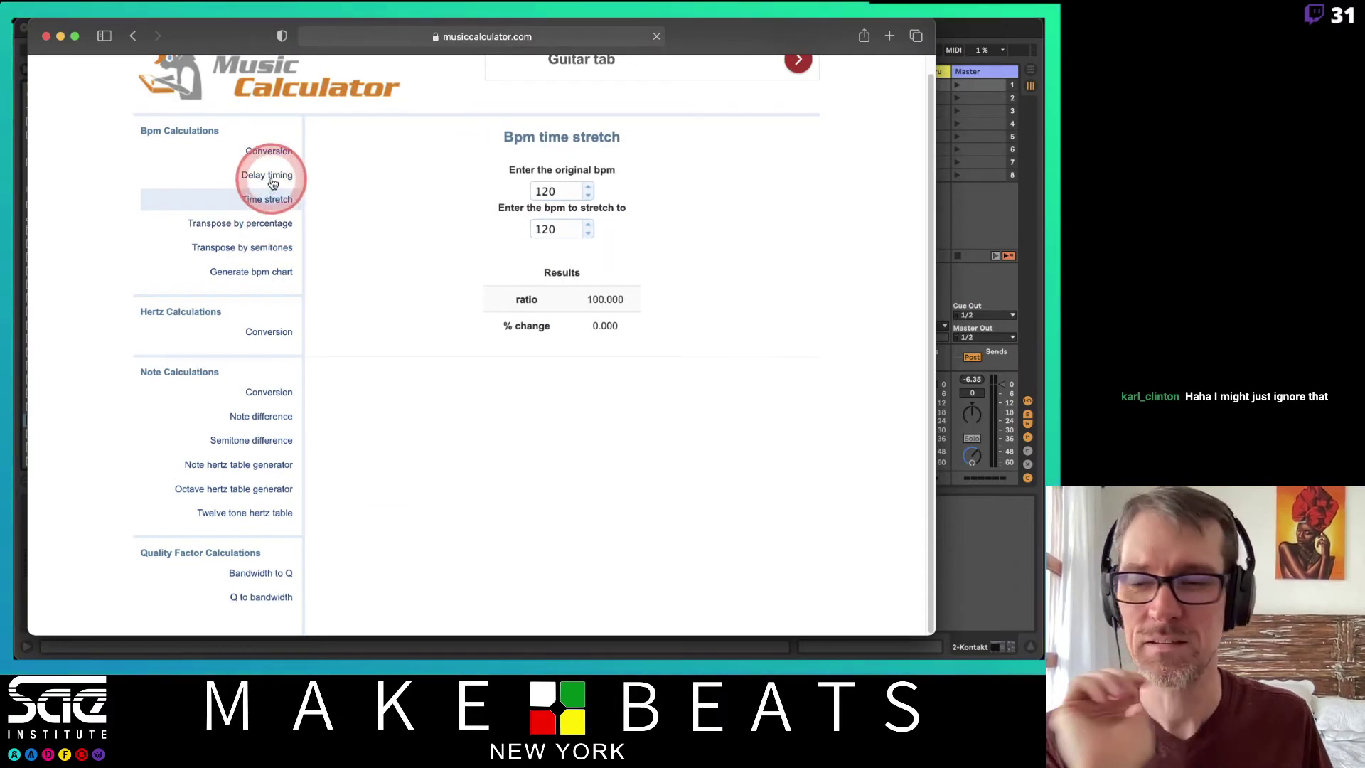
click(272, 183)
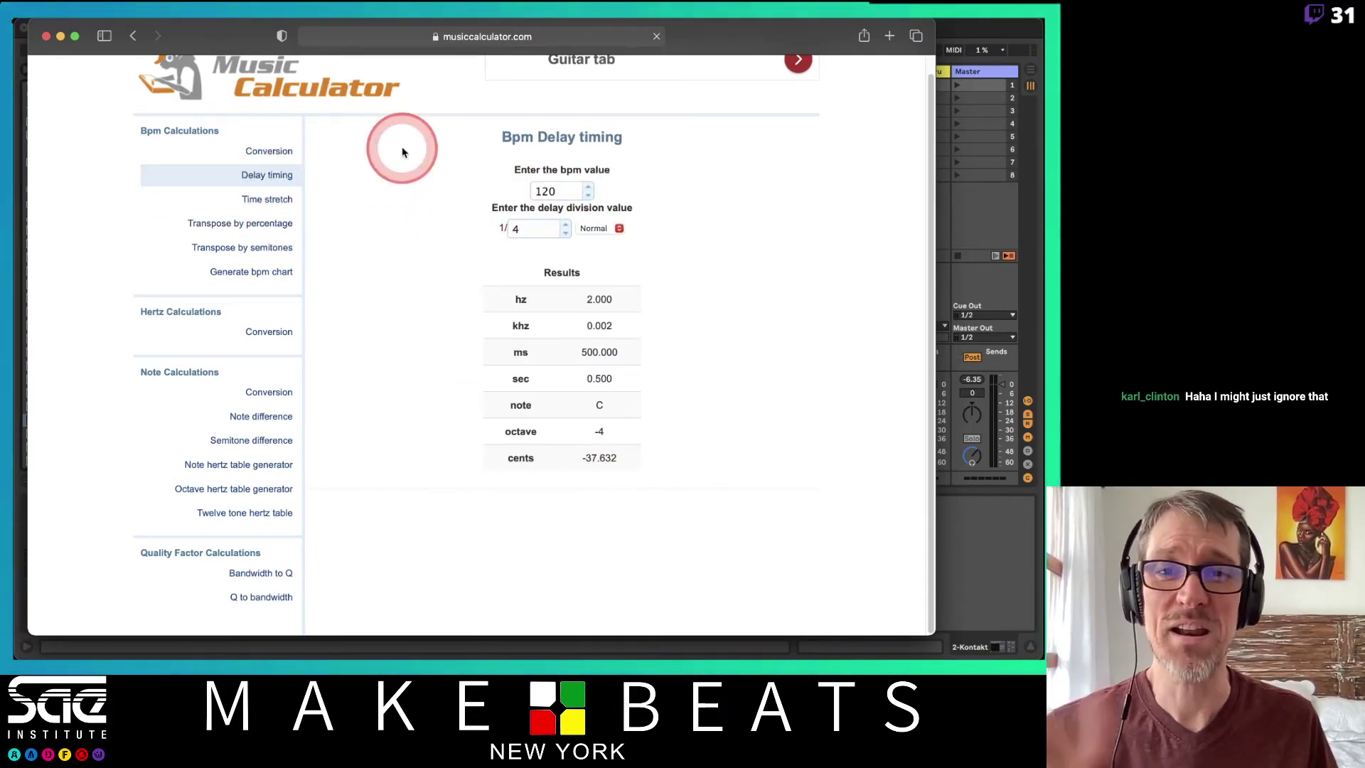
click(131, 38)
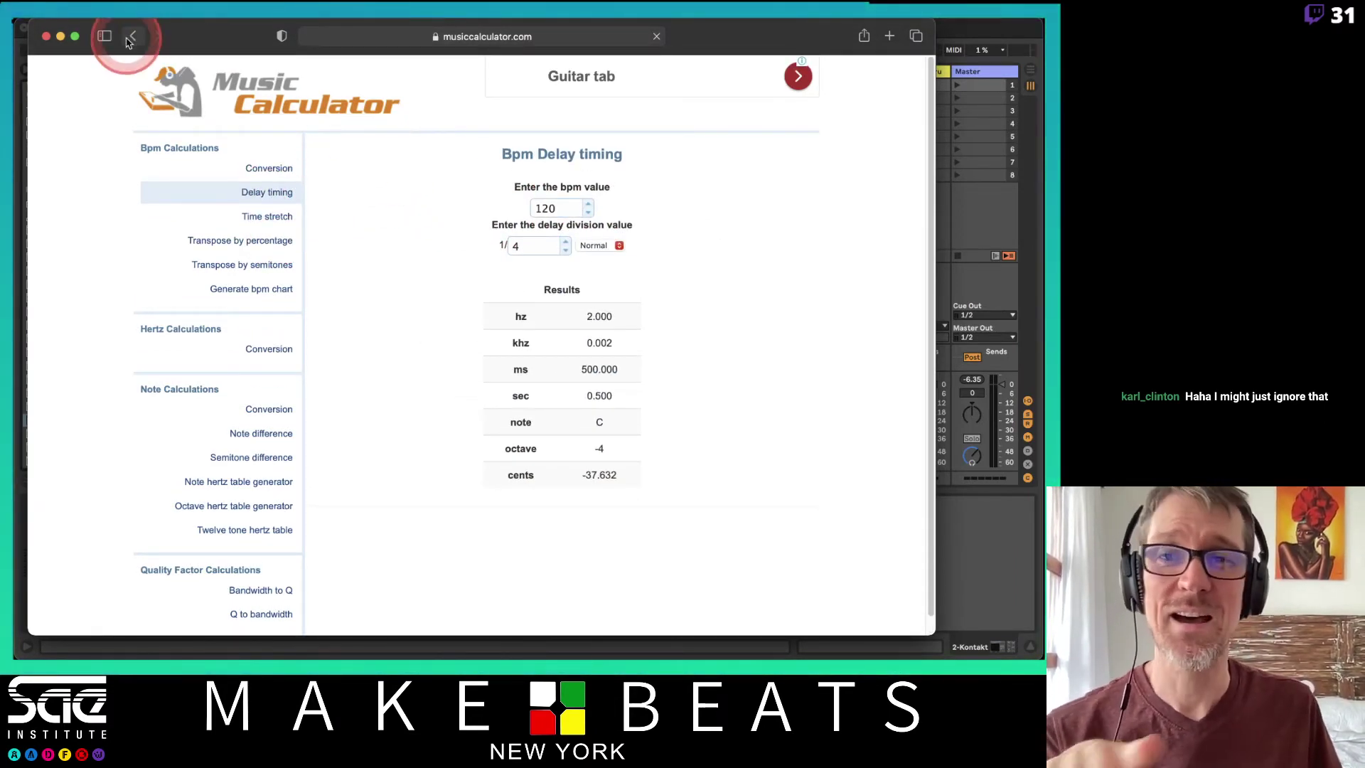
click(130, 38)
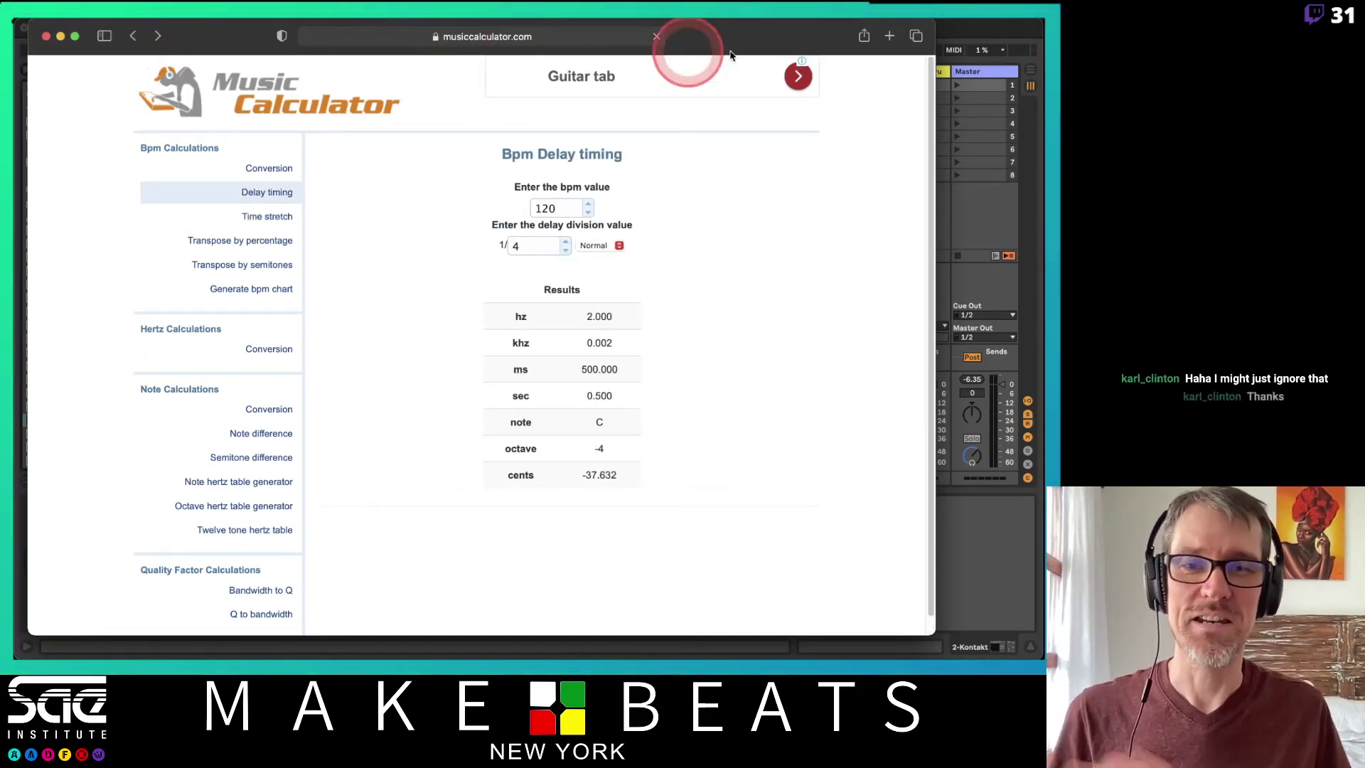
click(131, 35)
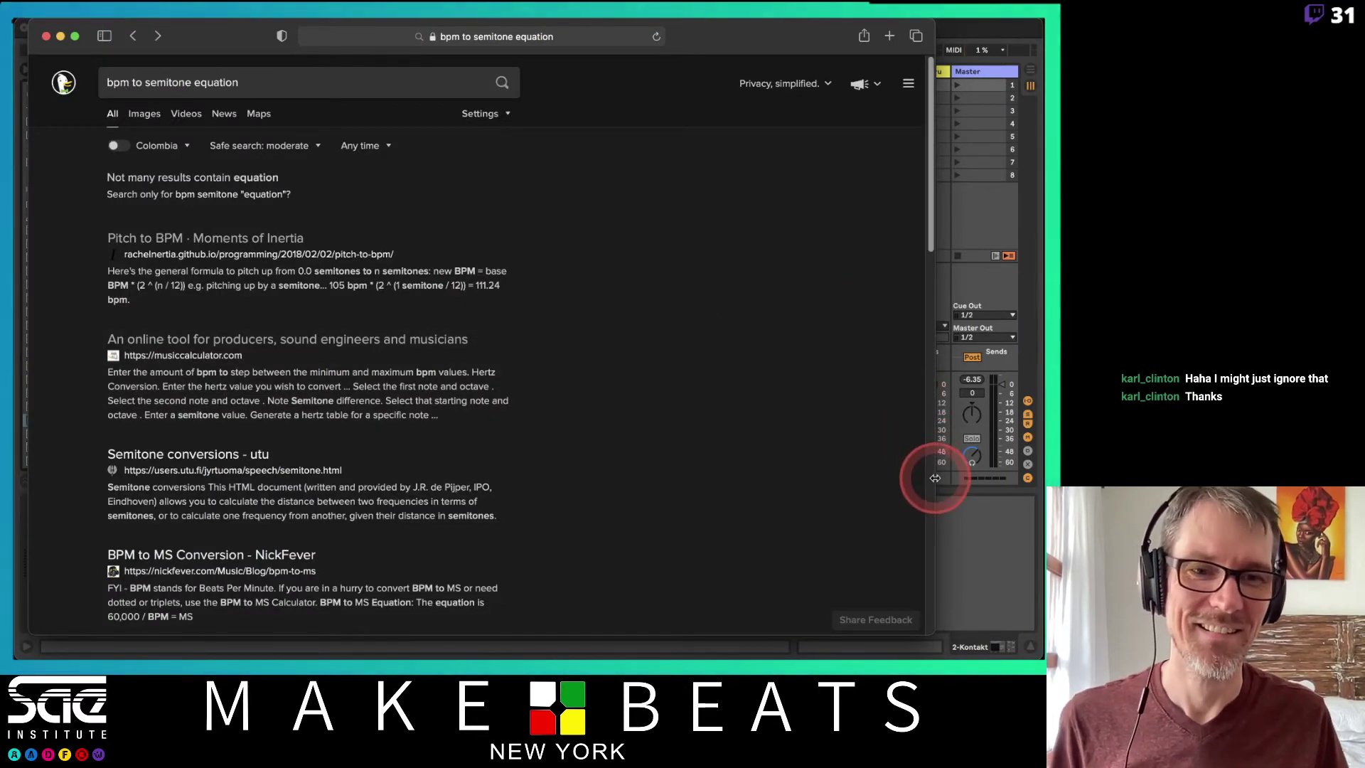
Narrow and reposition the browser window, and switch back to Ableton Live with its Kontakt windows.
drag(931, 478, 565, 478)
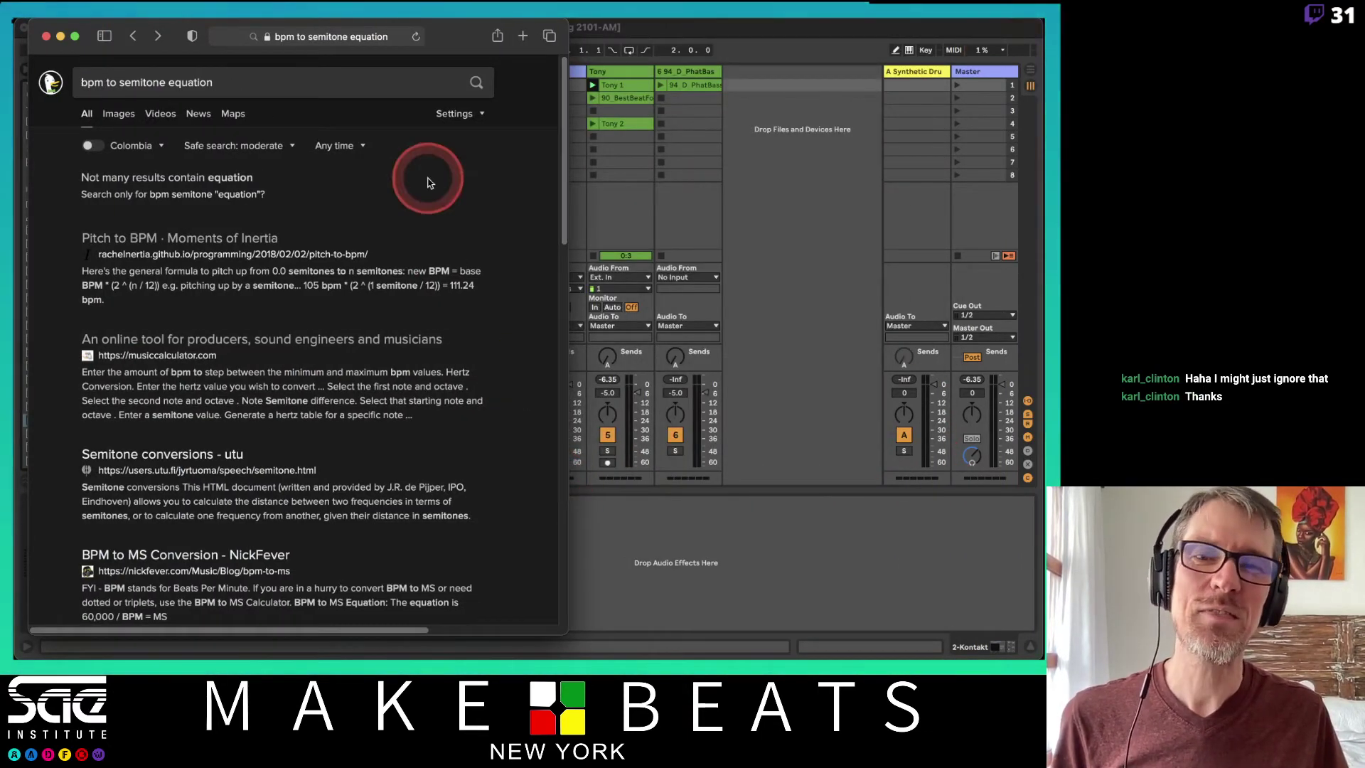
drag(446, 43, 531, 27)
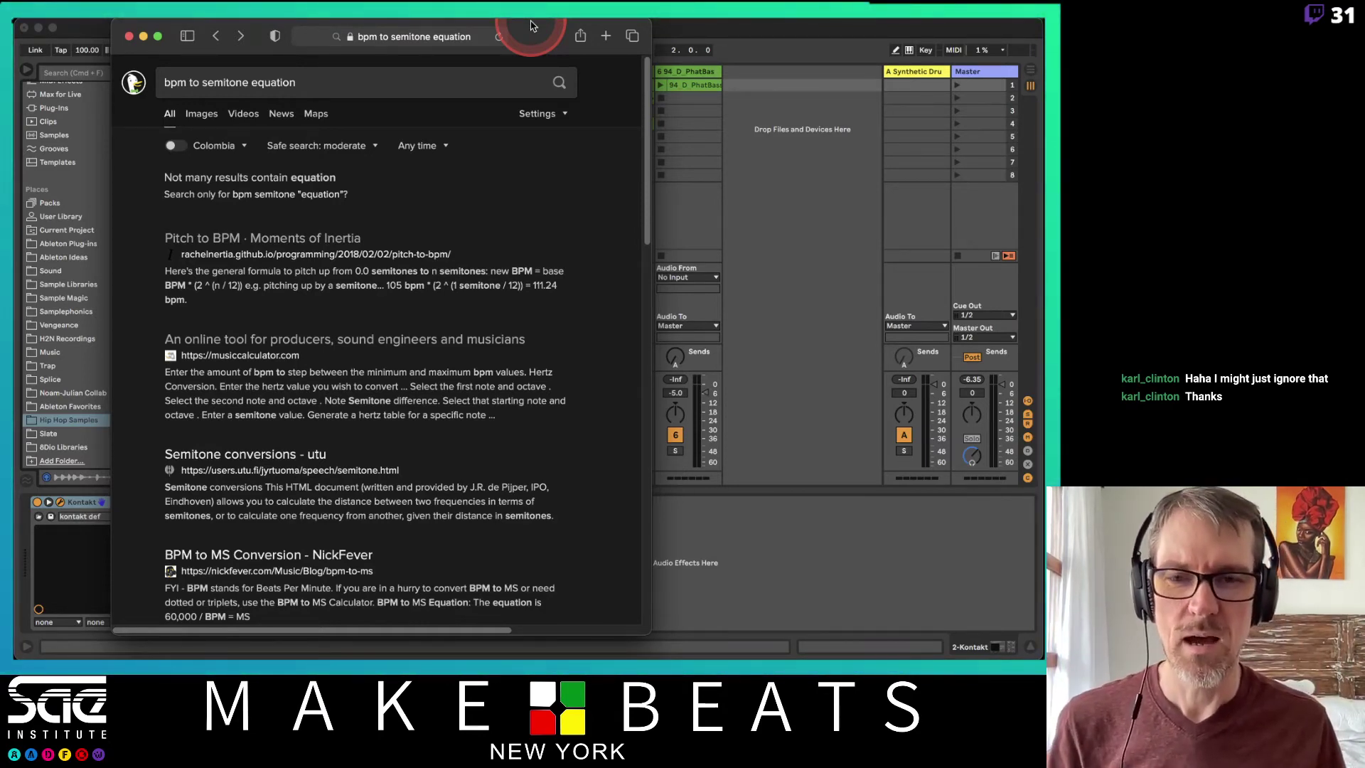
click(801, 57)
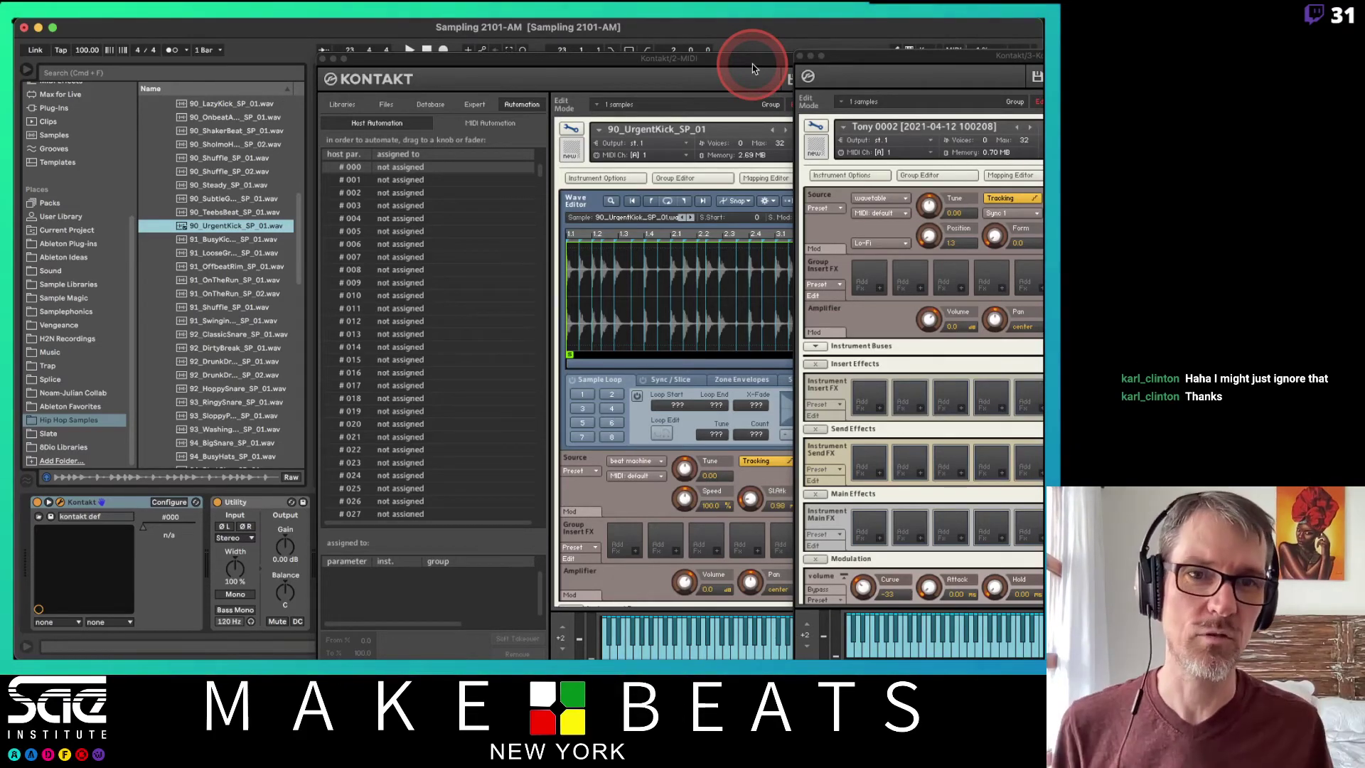
Move the Kontakt/2-MIDI window clear of the Live controls, play the sliced loop with the metronome on, and bring the window back into view.
drag(753, 68, 601, 44)
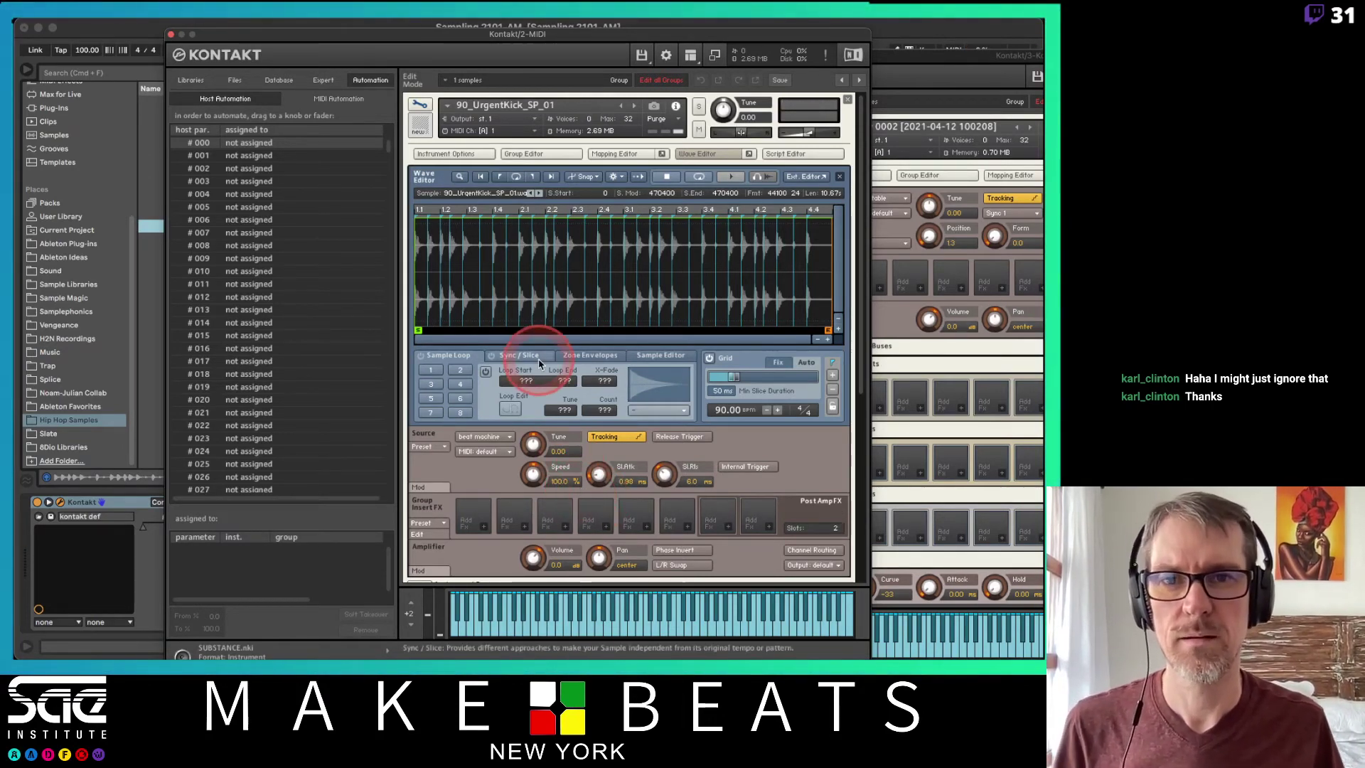
drag(437, 42, 798, 296)
click(605, 137)
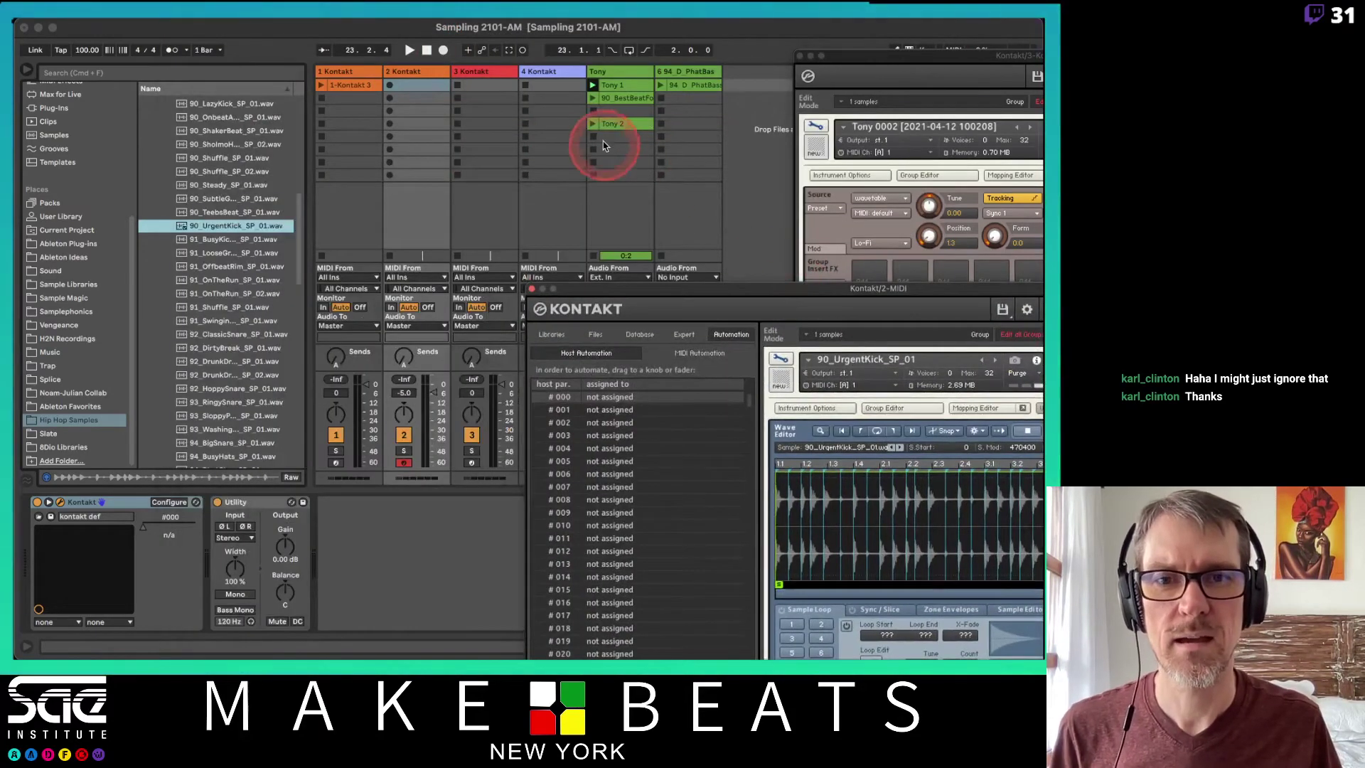
click(175, 50)
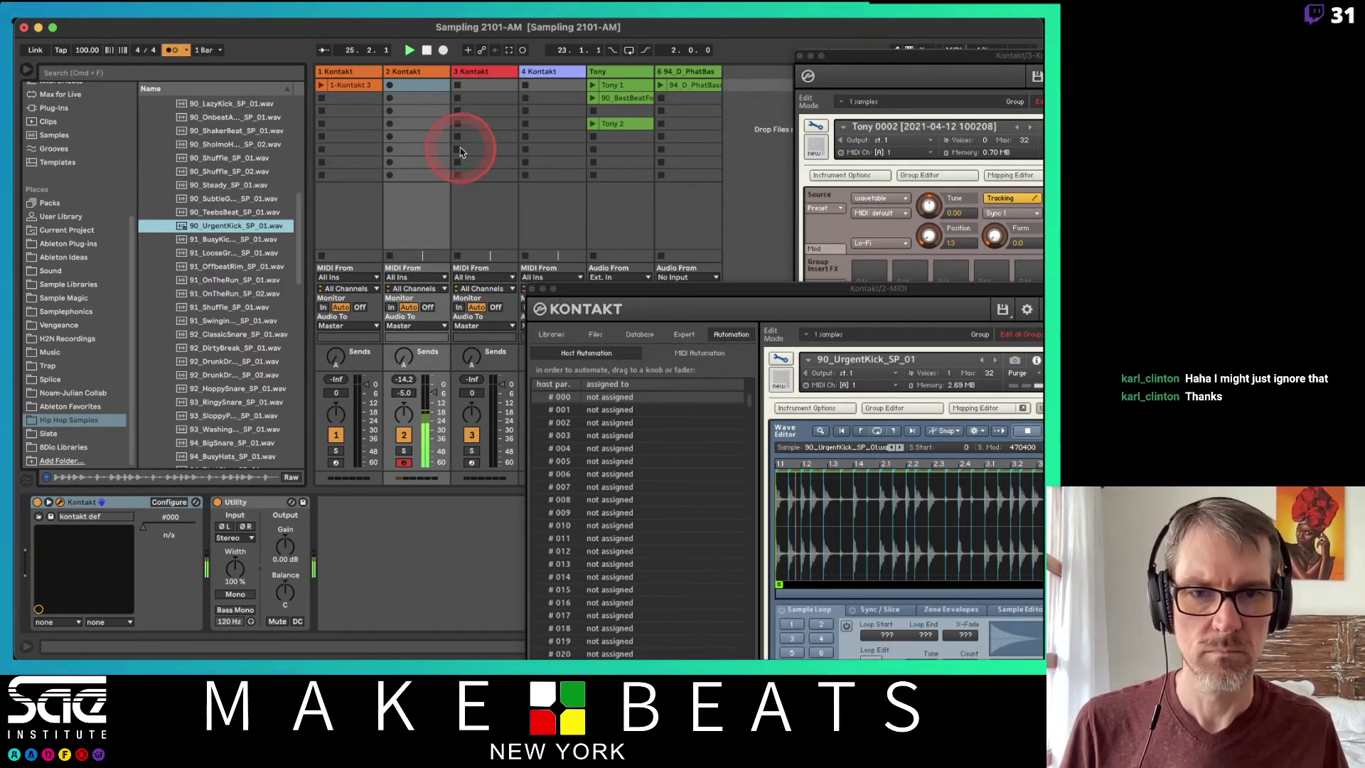
drag(634, 295, 268, 174)
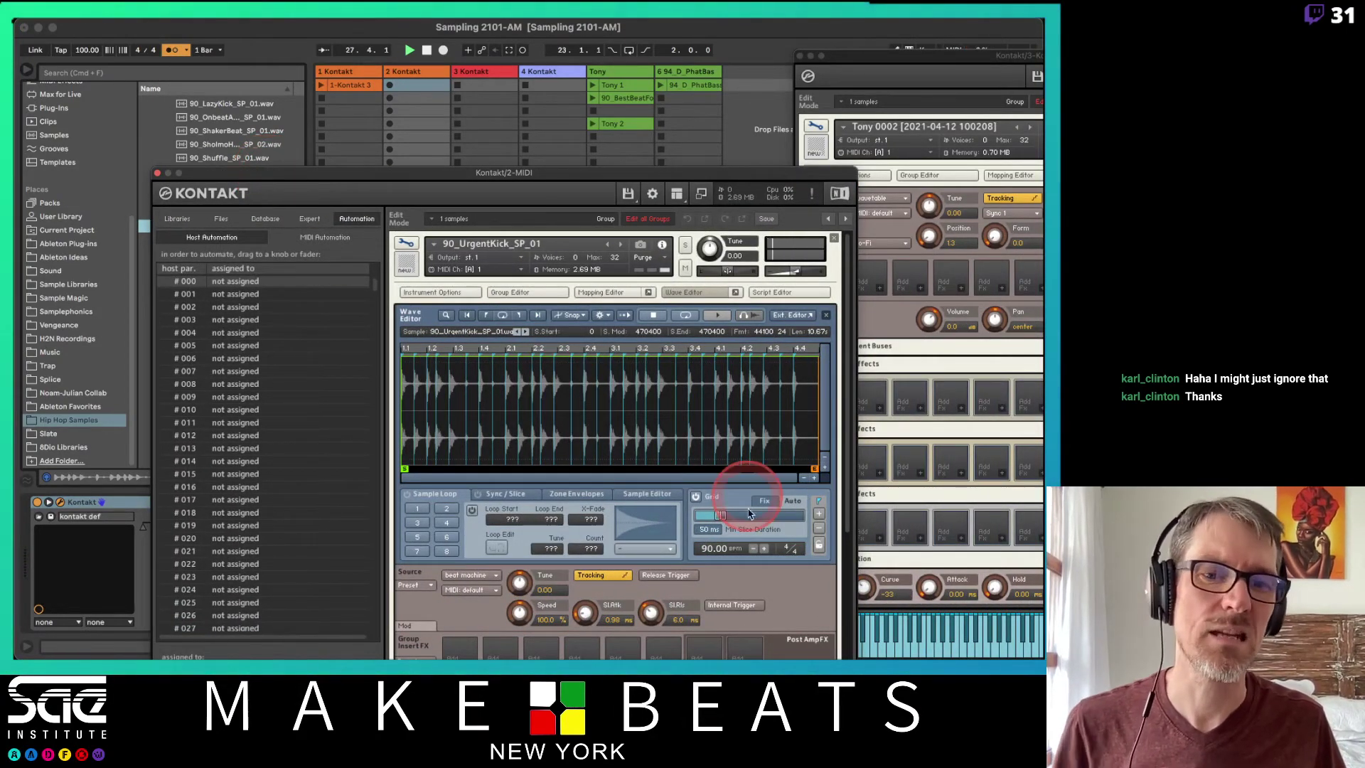
Try doubling the loop's grid tempo up to 400.00 BPM and halve it back to 90.00 BPM.
click(764, 551)
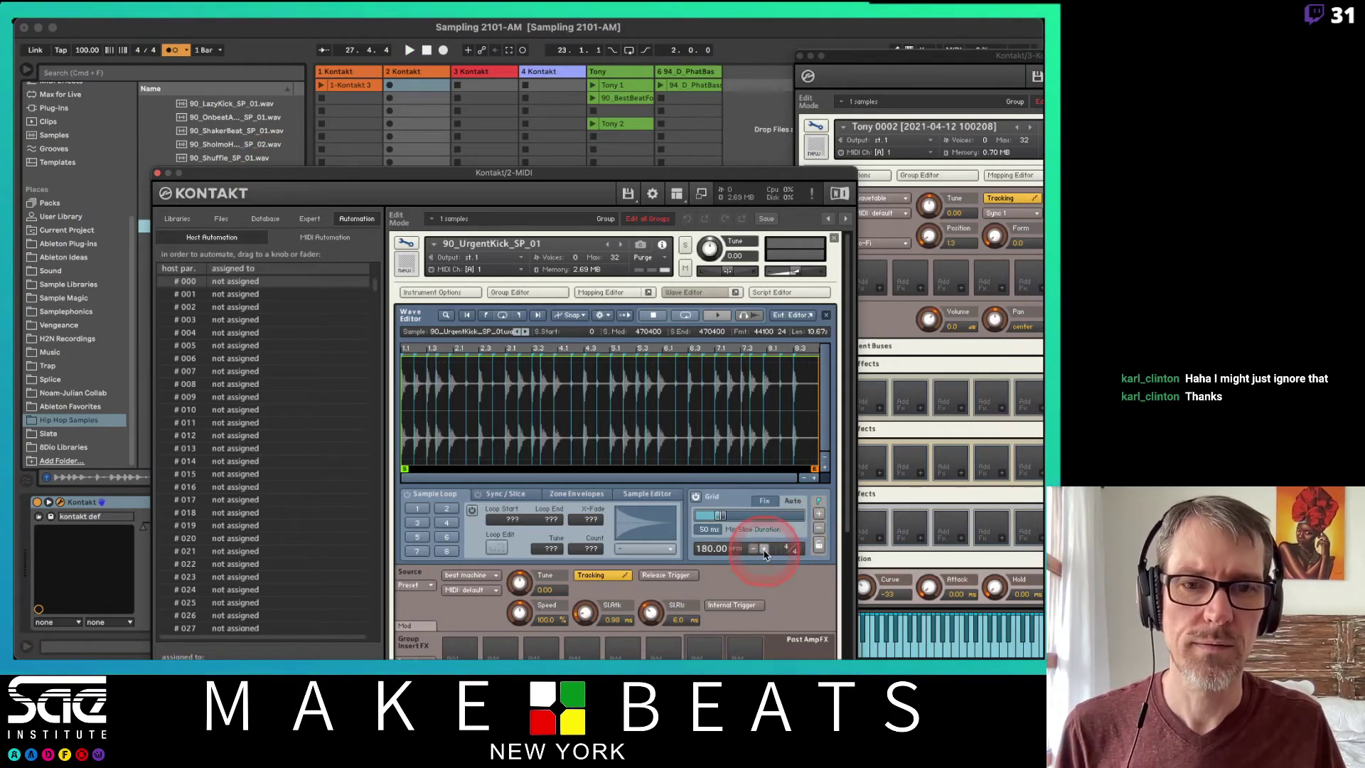
click(764, 550)
click(764, 550)
click(754, 550)
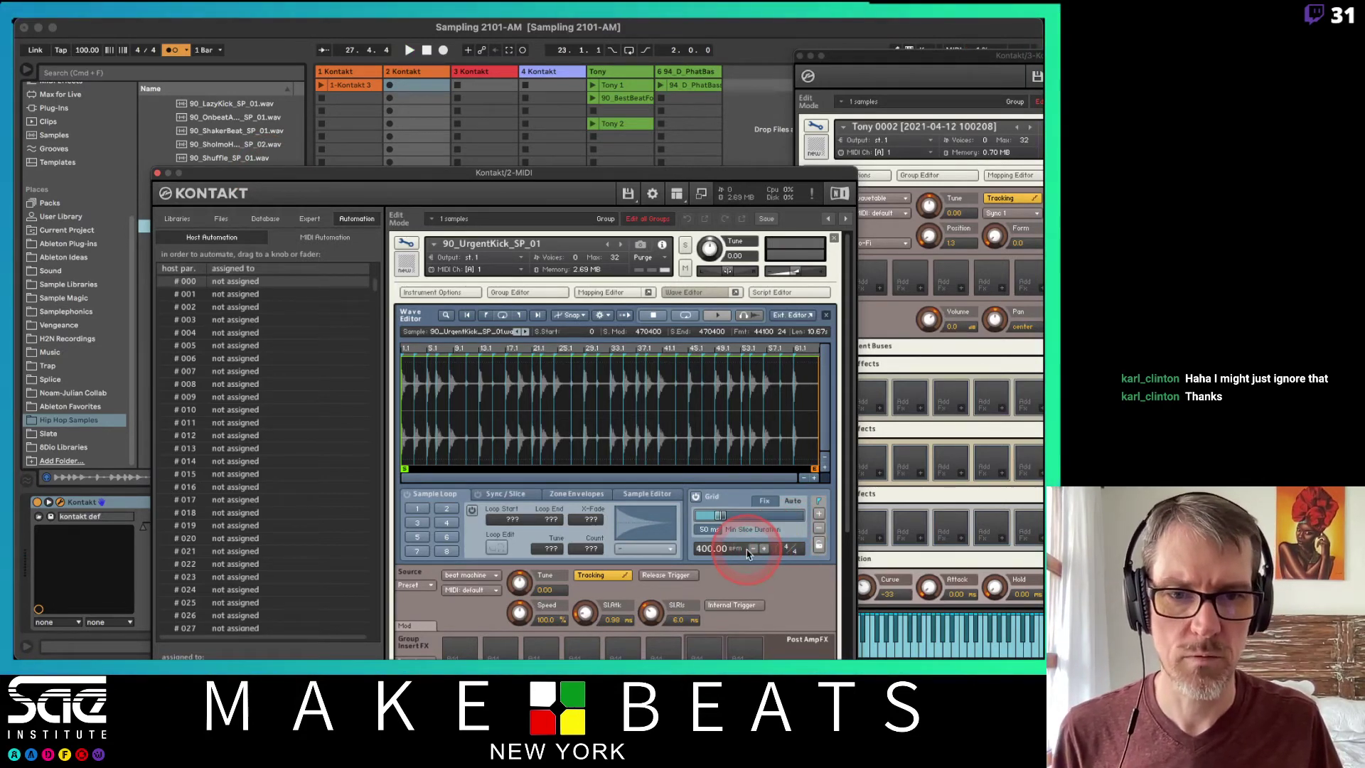
click(754, 550)
click(755, 551)
click(754, 550)
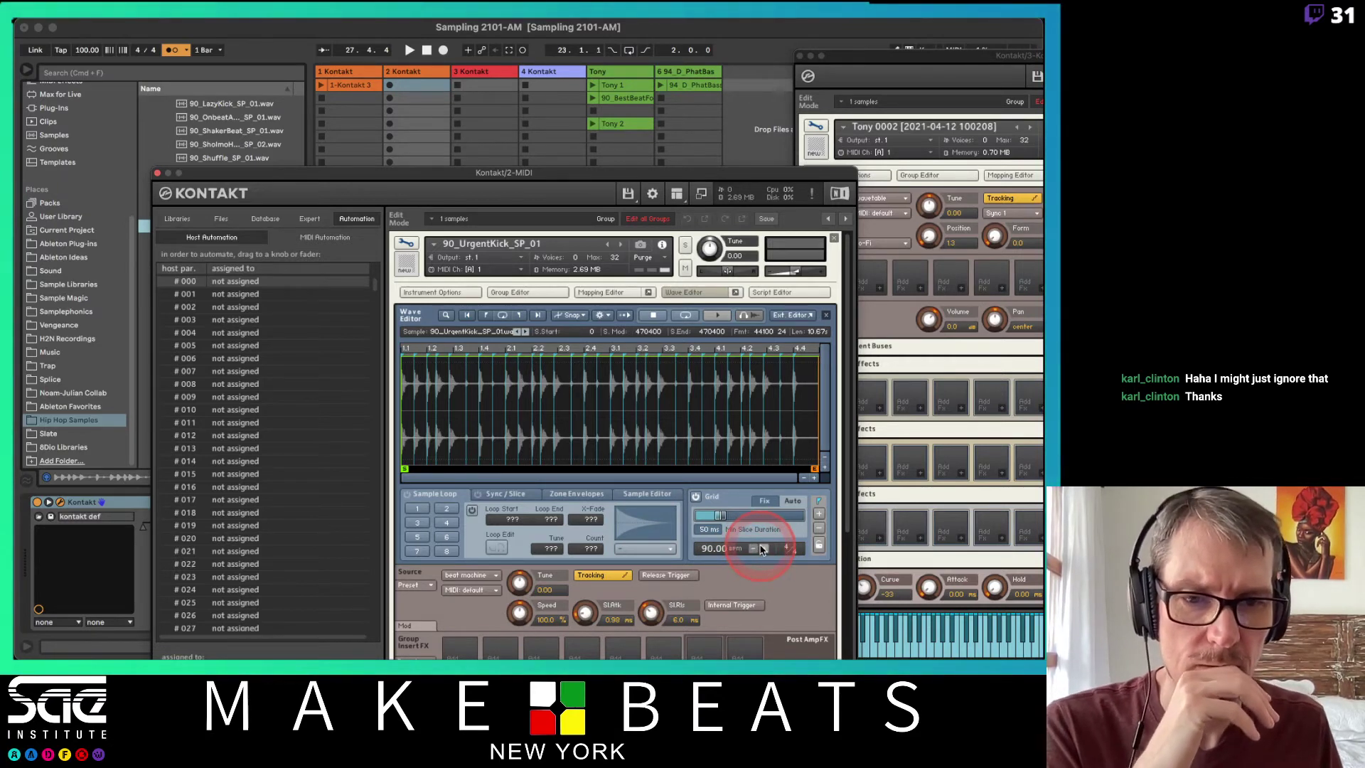
Test the loop with the grid tempo set to 100 BPM against the metronome, and restore it to 90 BPM.
click(710, 549)
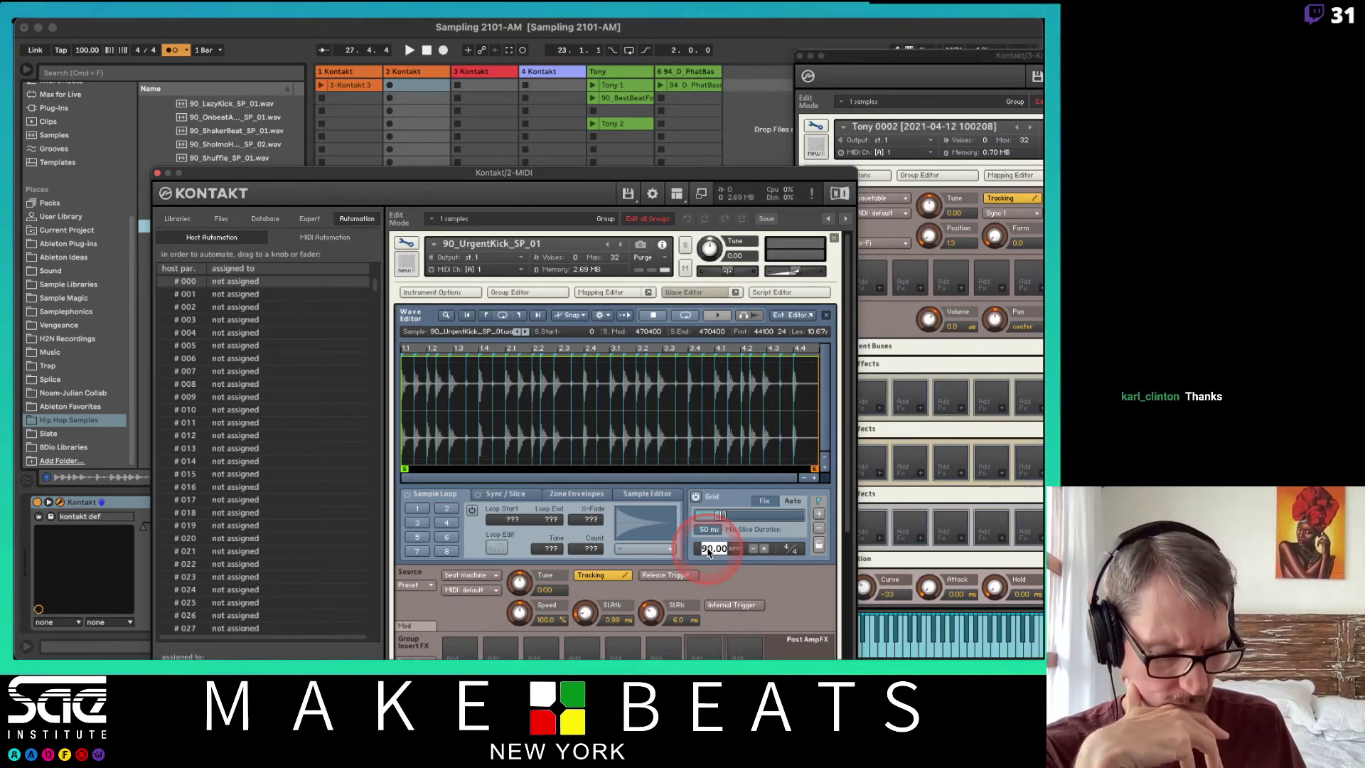
text(100)
key(Return)
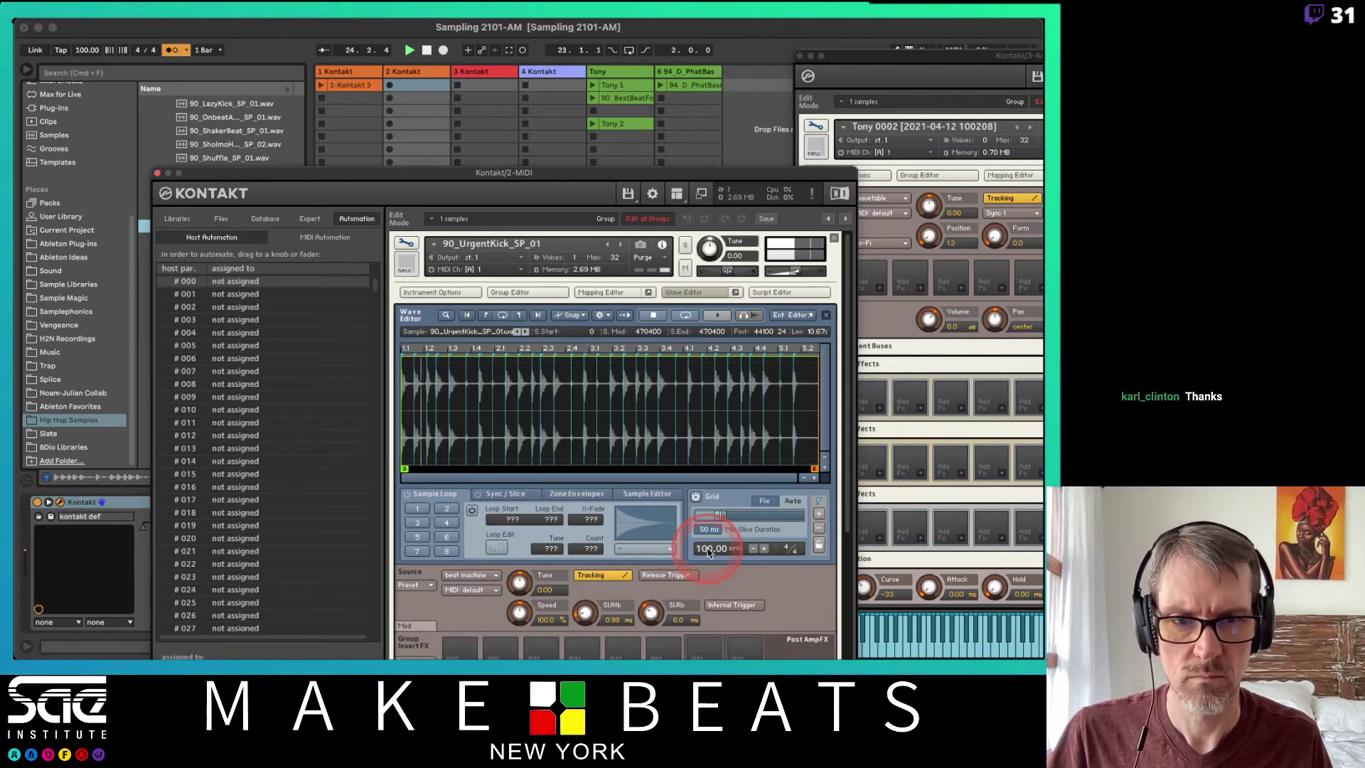
key(space)
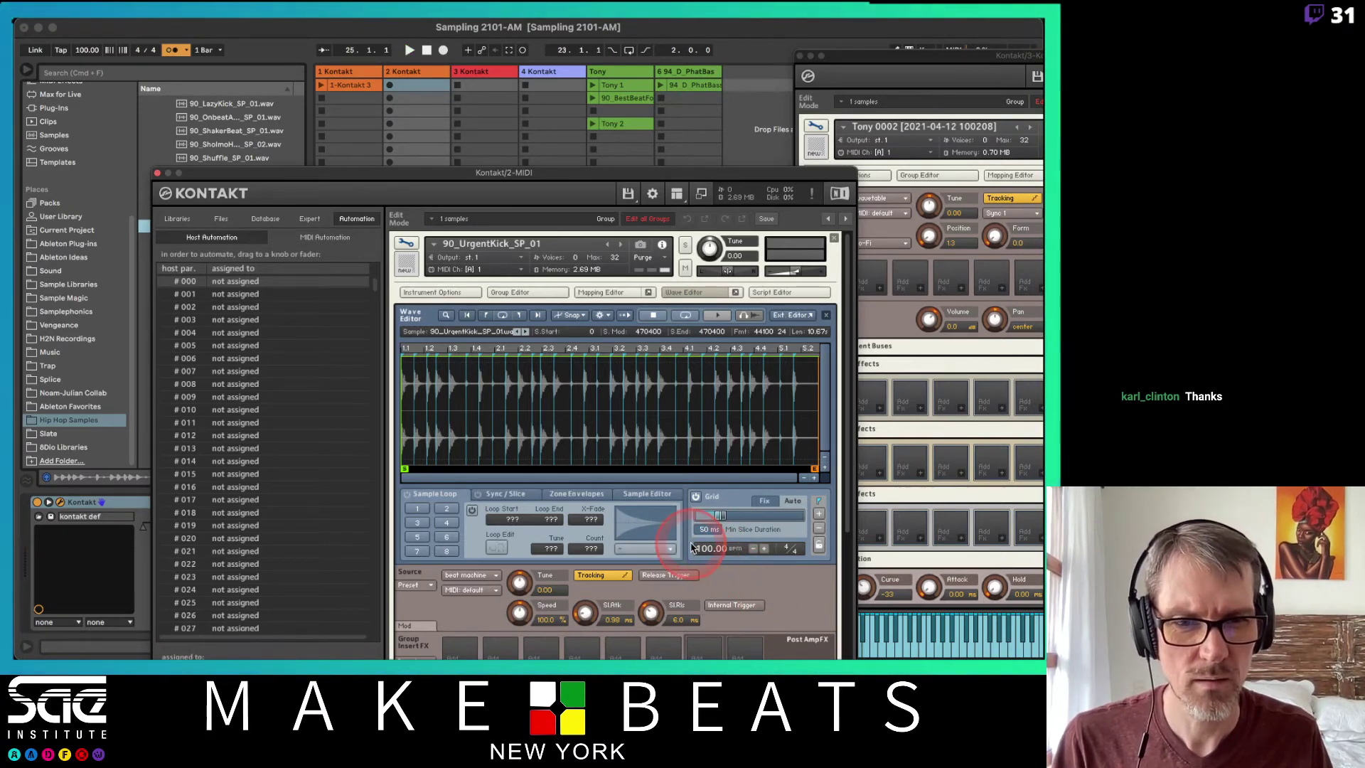
double_click(708, 551)
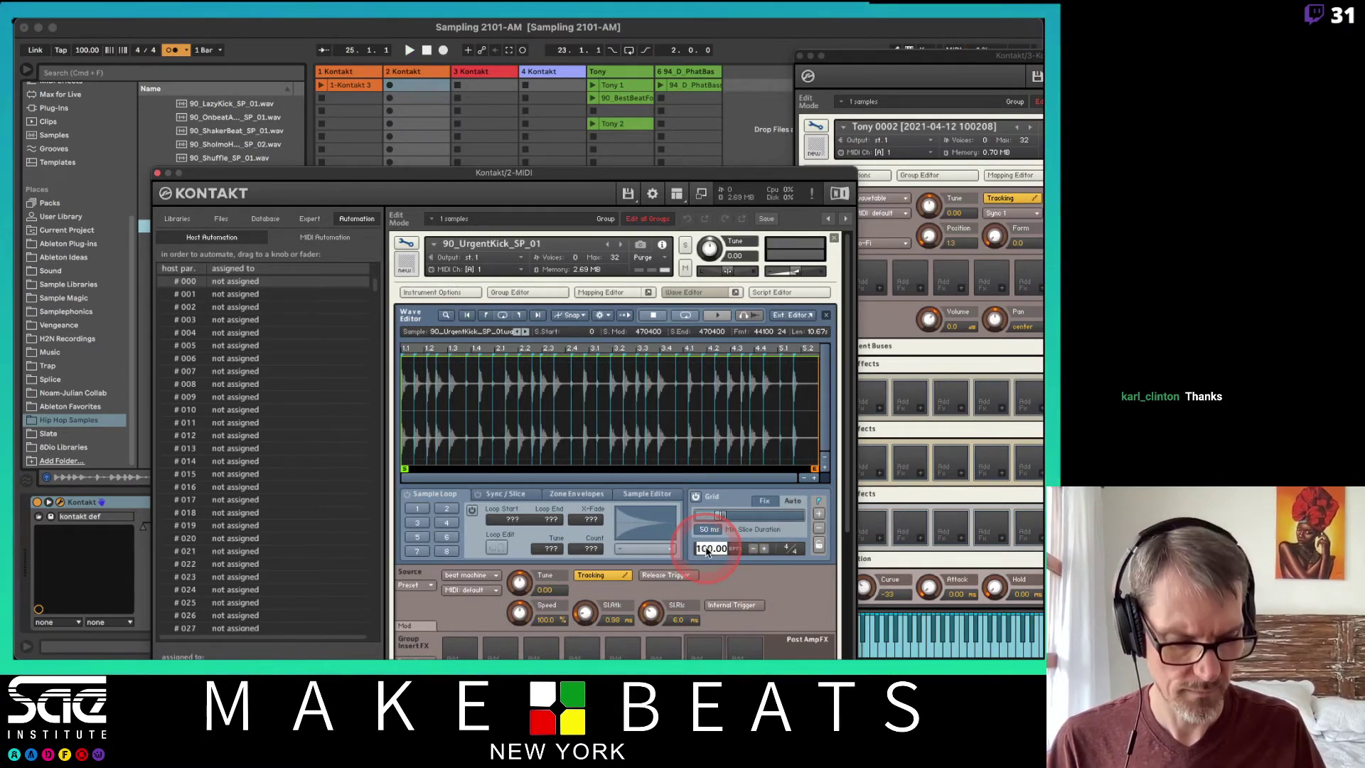
text(910)
key(Return)
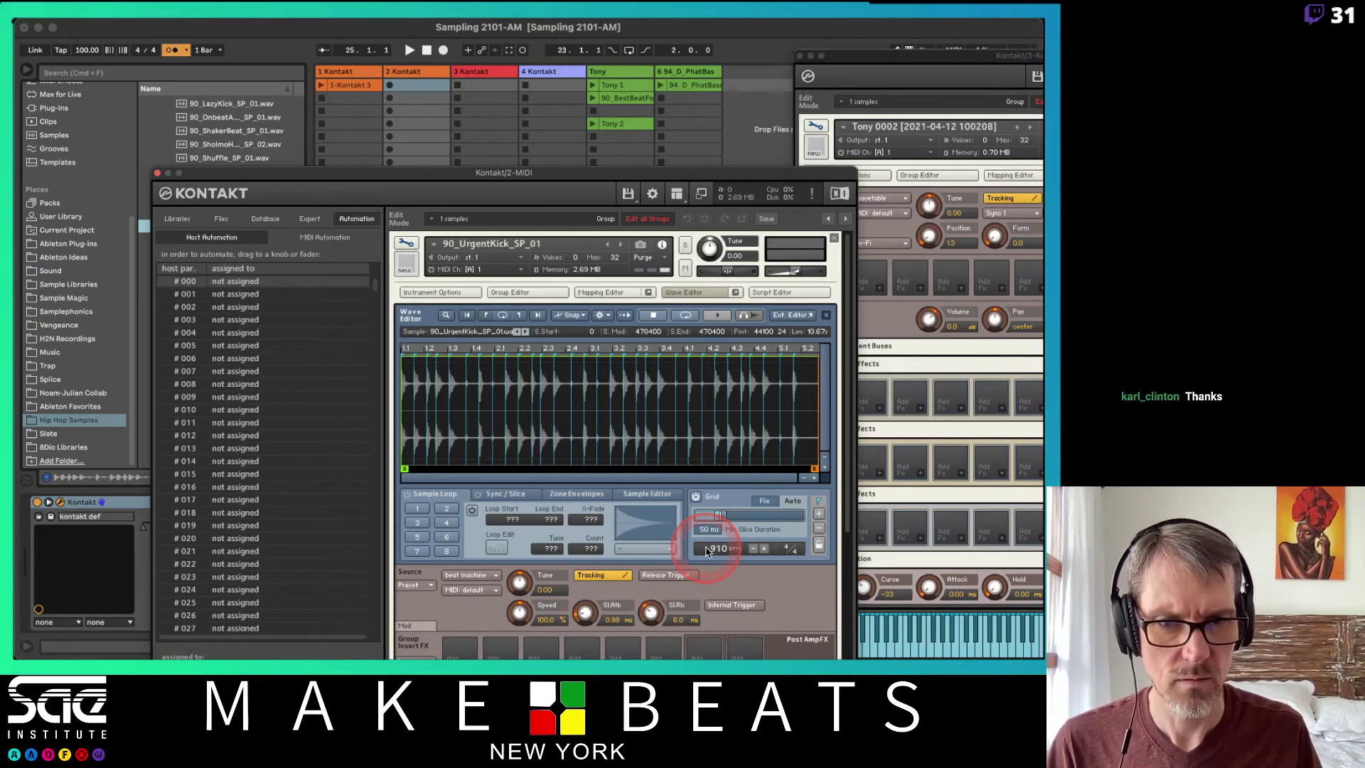
double_click(707, 551)
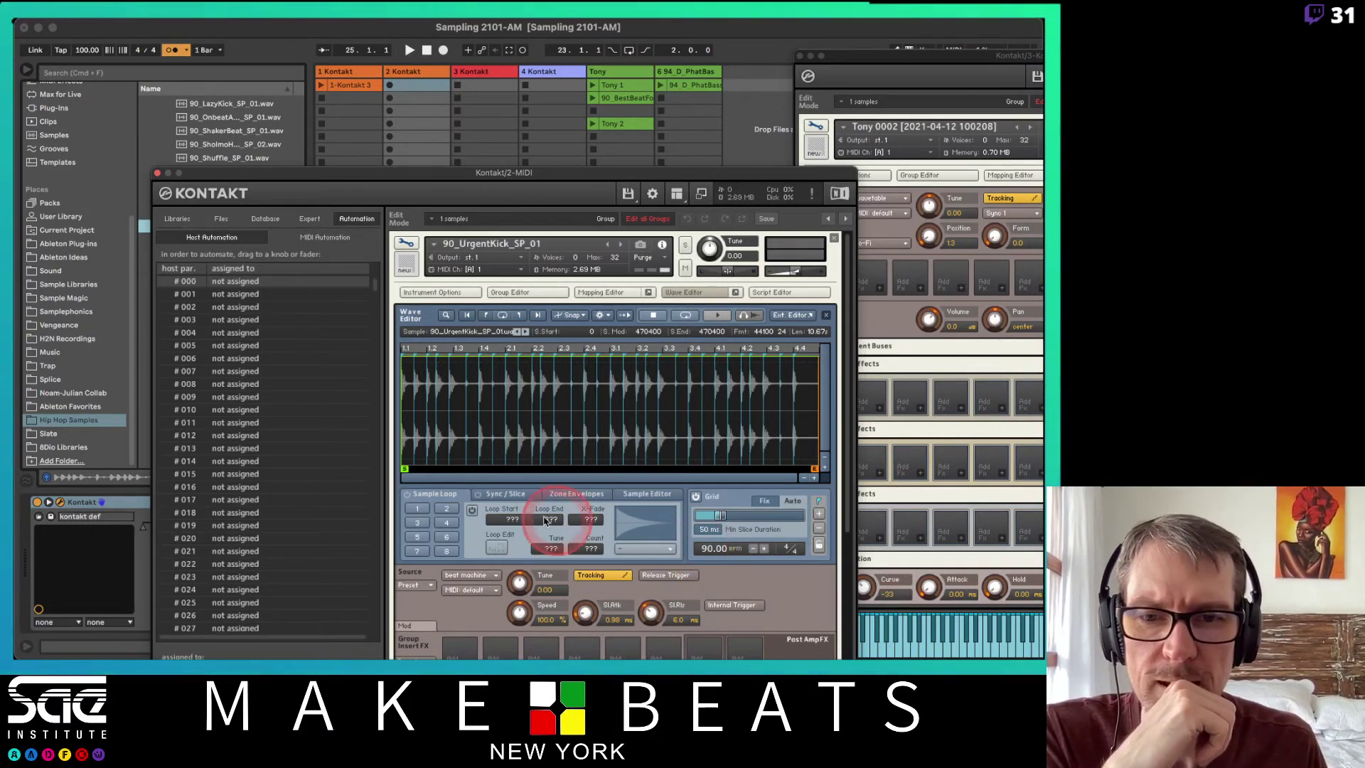
Sync the drum loop to the MIDI clock by enabling Use Beatmachine in the Sync / Slice settings.
click(490, 494)
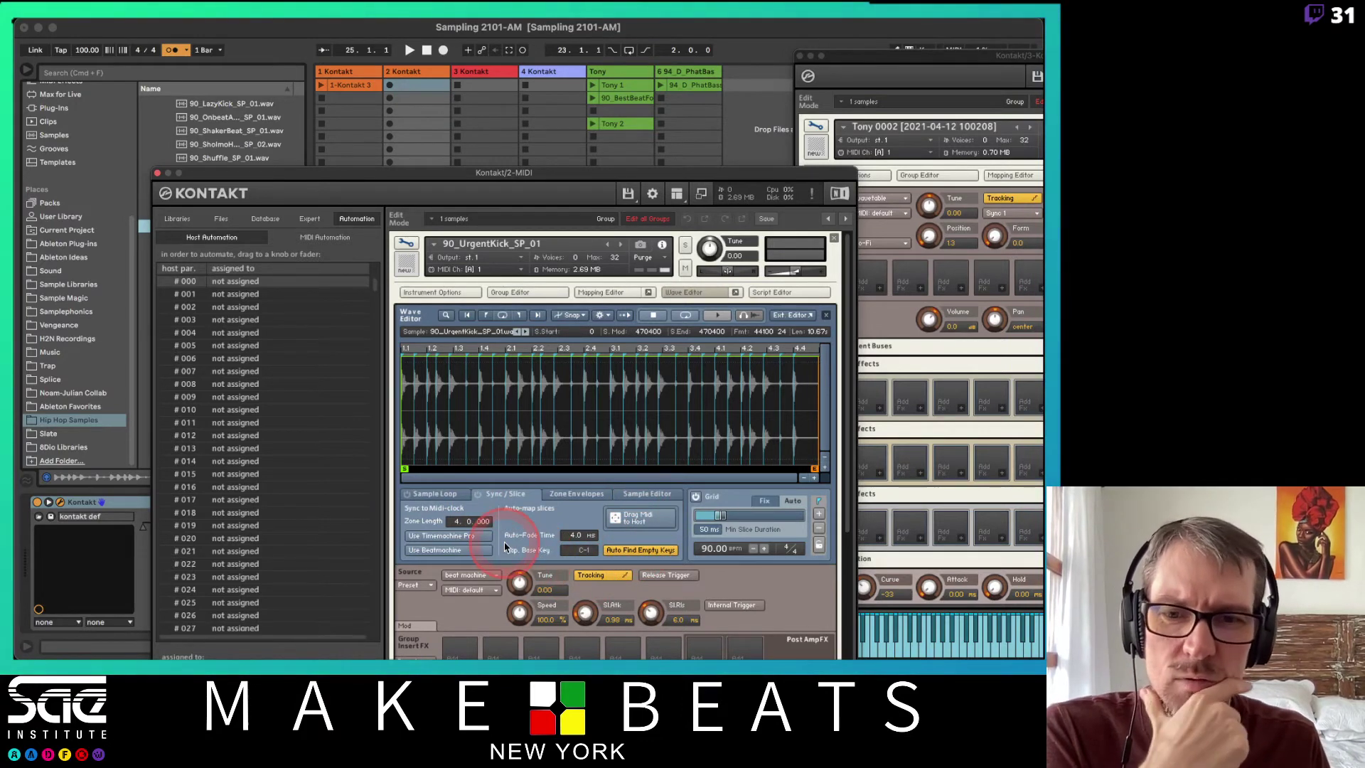
click(448, 551)
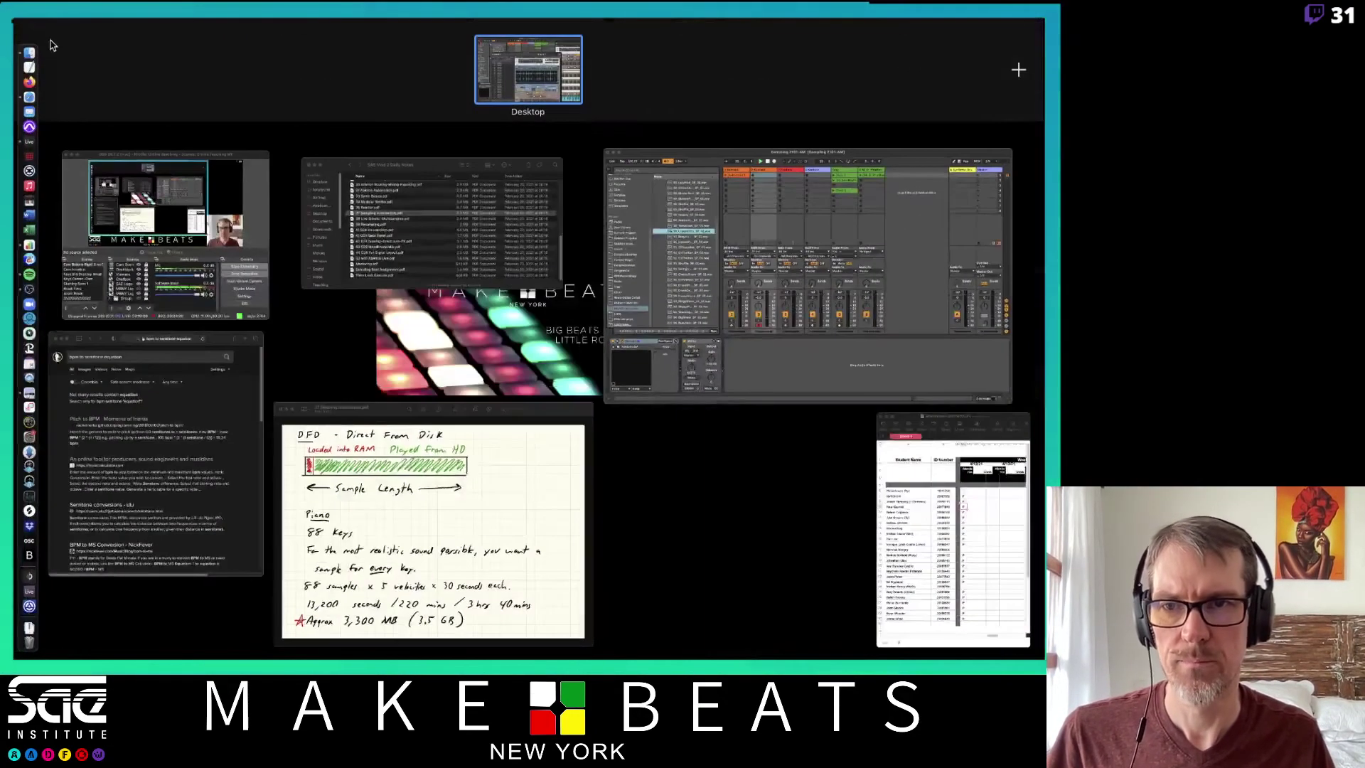
click(52, 45)
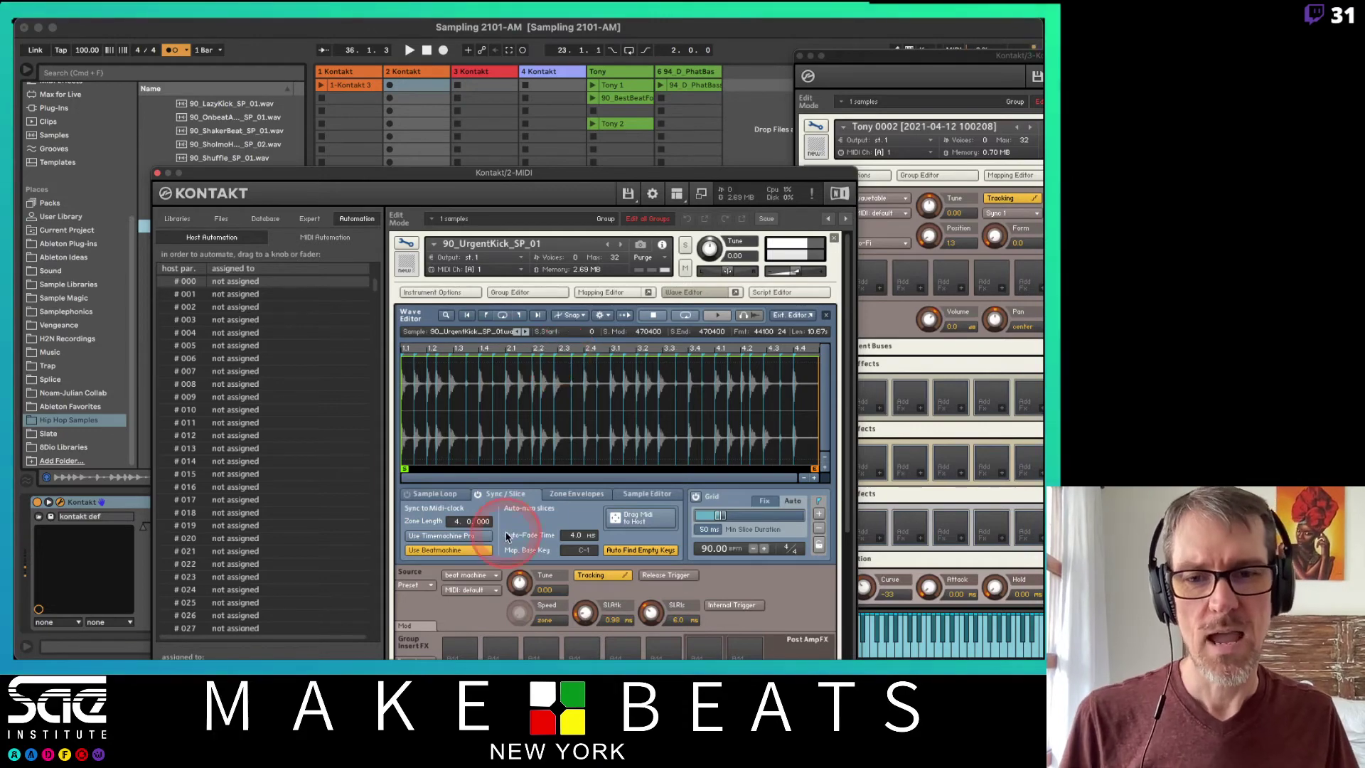
Move the Kontakt/2-MIDI window up and hide the Wave Editor and Group Editor, leaving the Source module in view.
click(462, 554)
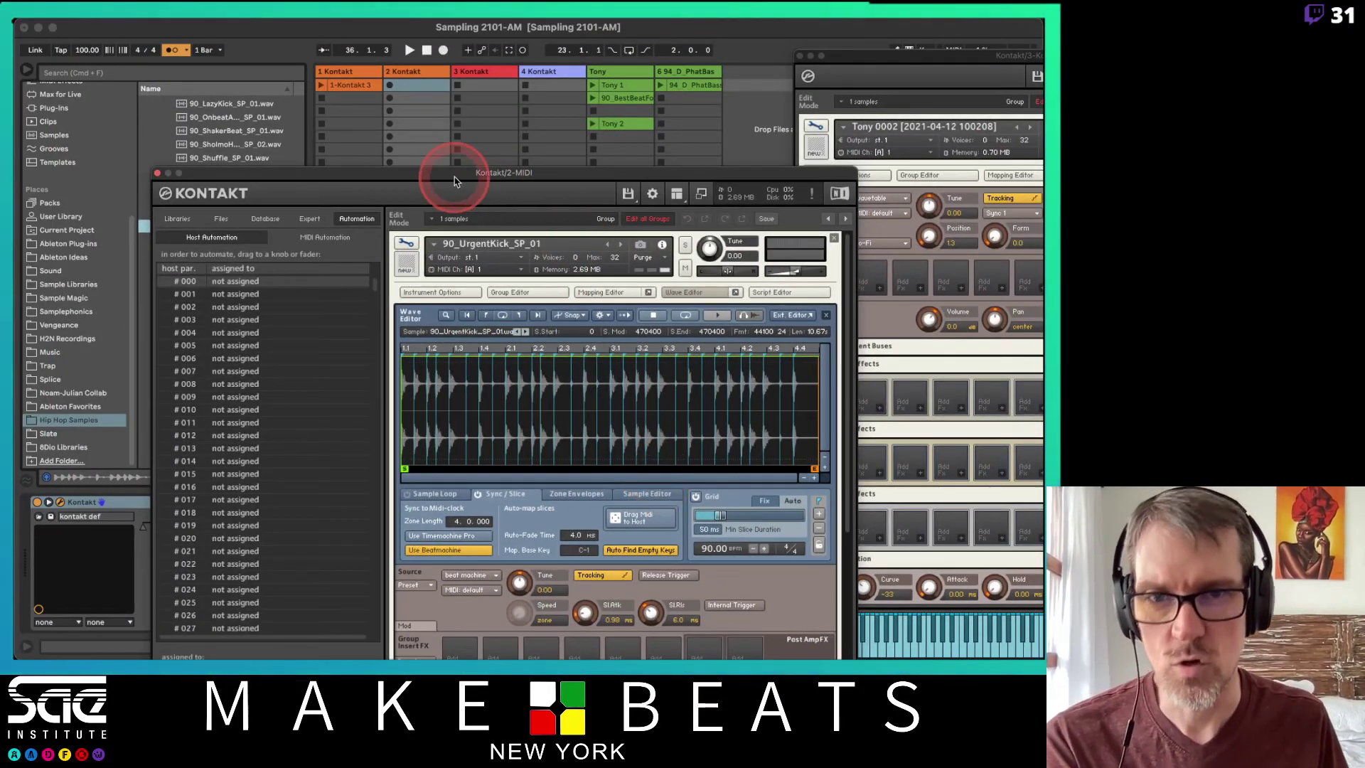
drag(454, 181, 563, 72)
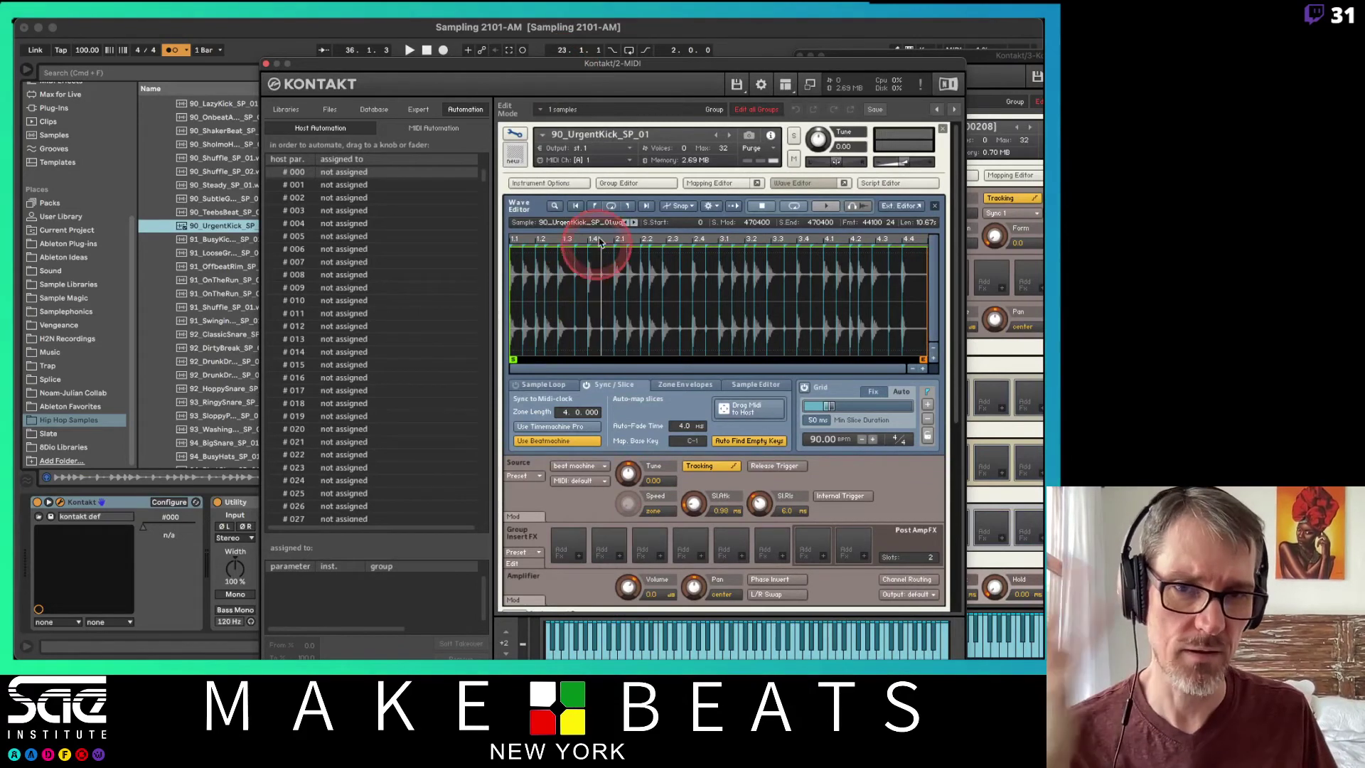
click(636, 185)
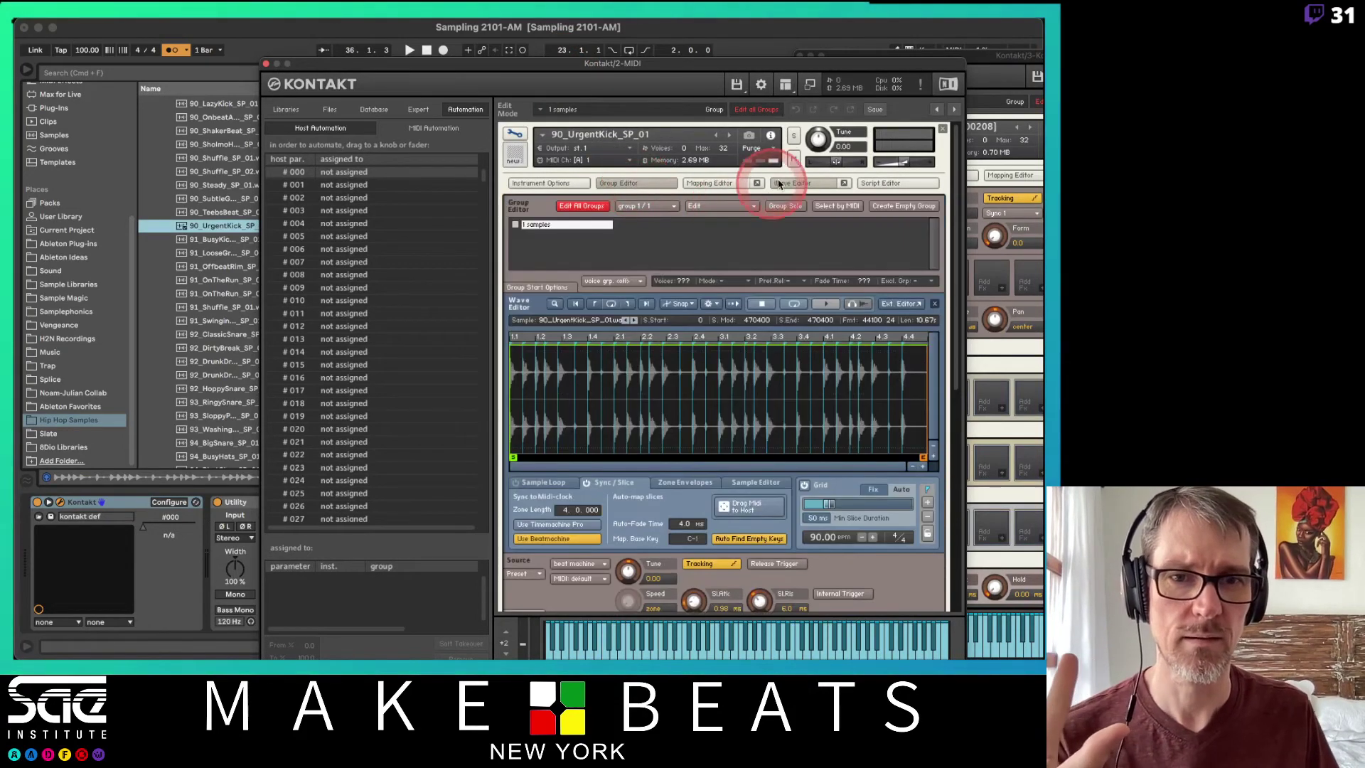
click(804, 182)
click(609, 184)
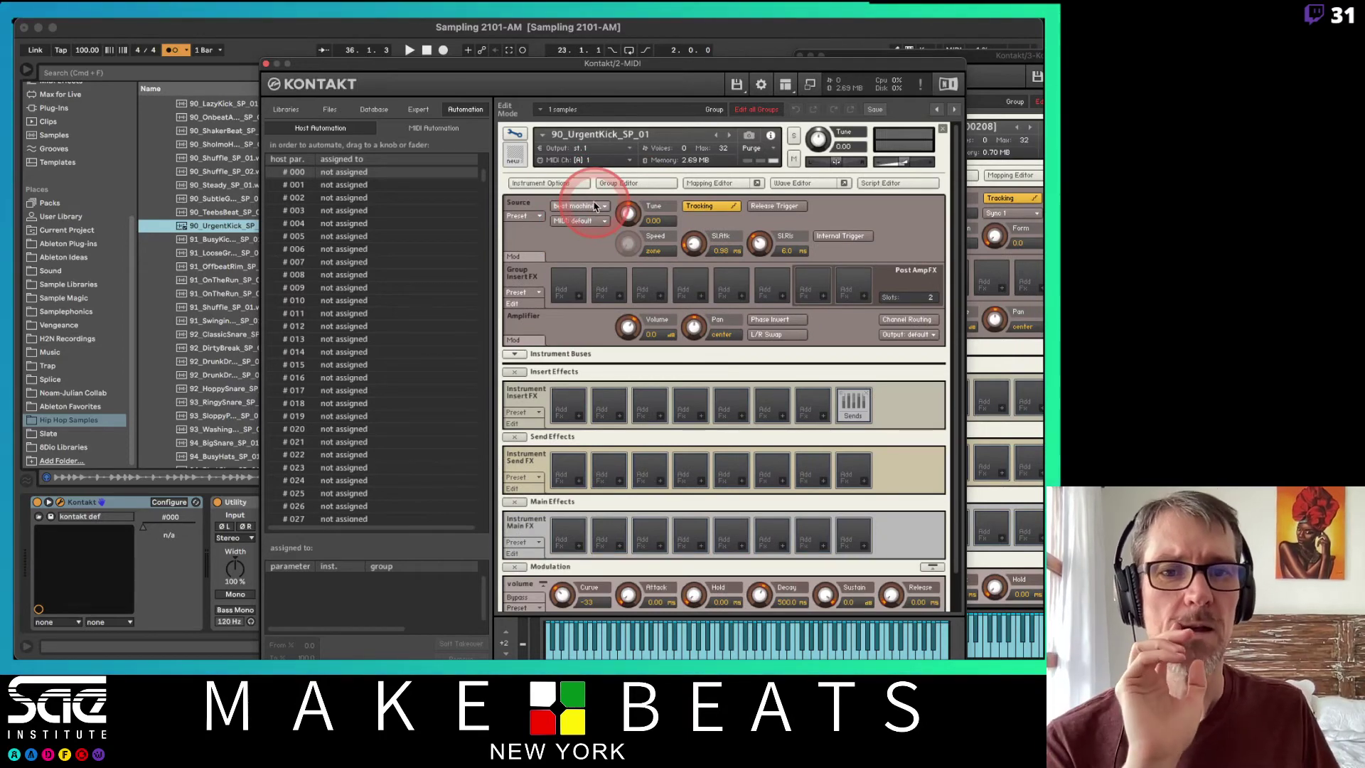
Review the available Source playback modes and reposition the Kontakt/2-MIDI window so its whole keyboard shows.
click(596, 206)
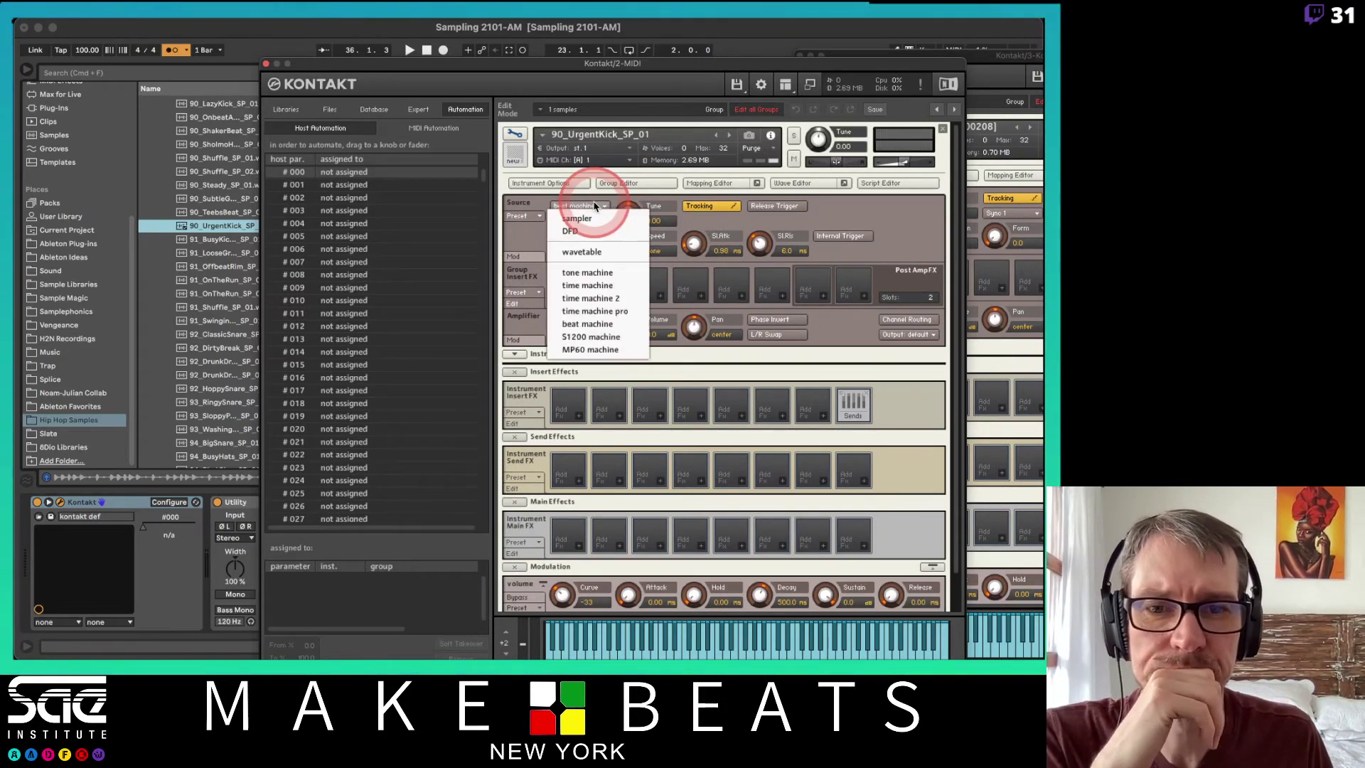
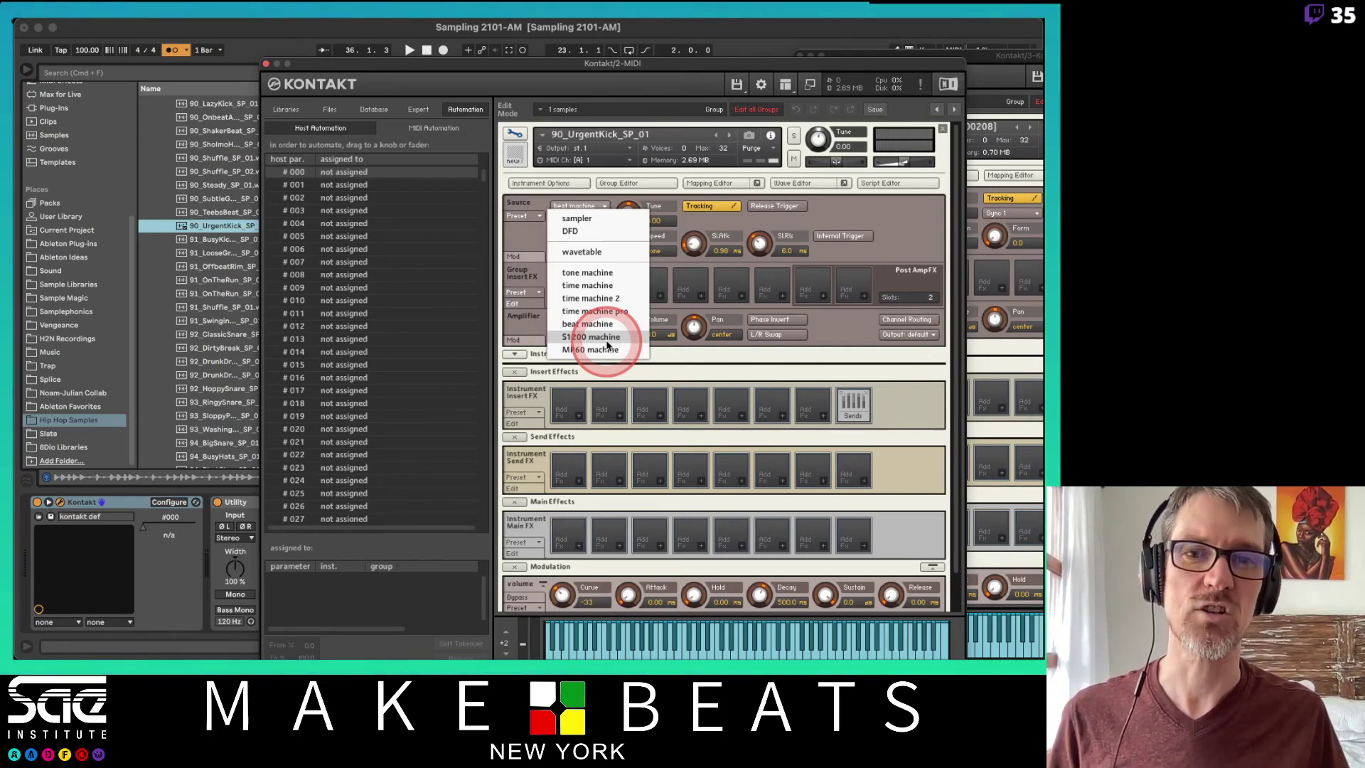
drag(660, 71, 540, 24)
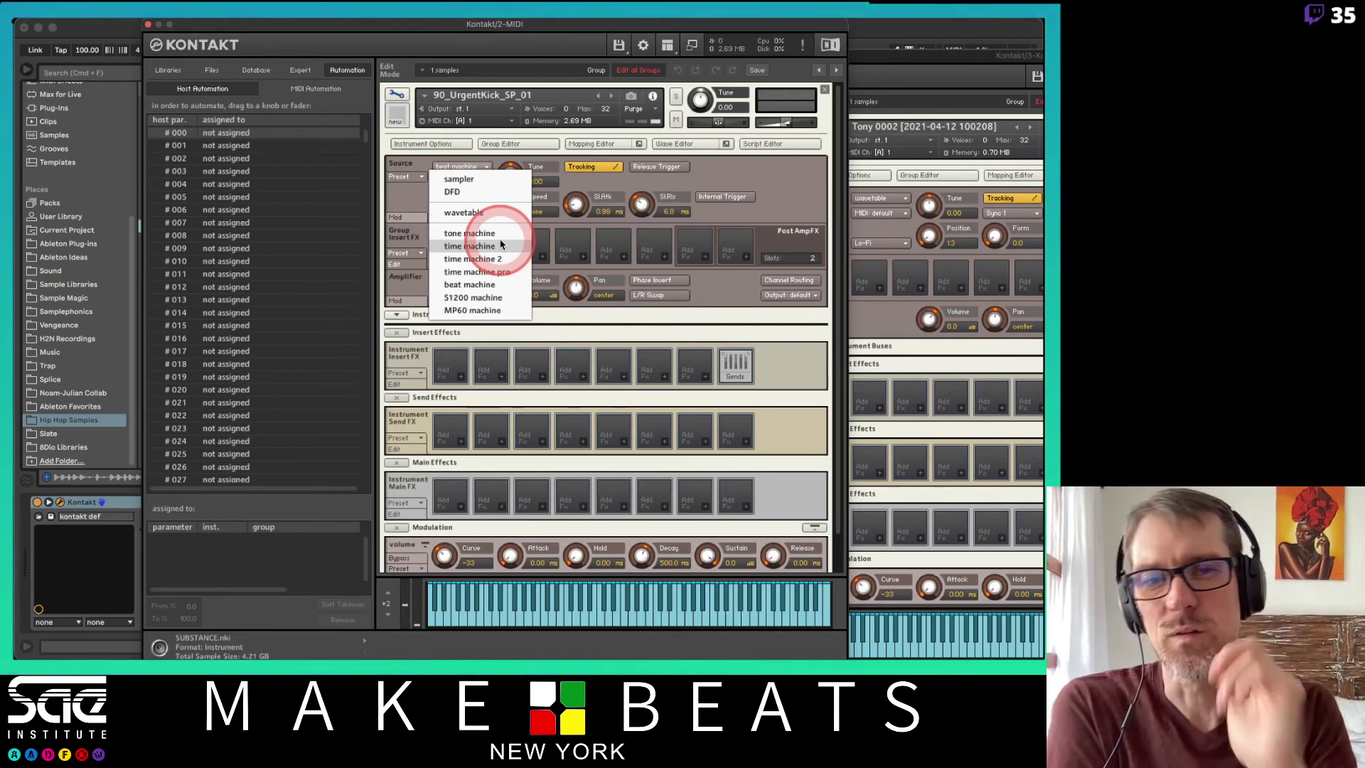
click(695, 225)
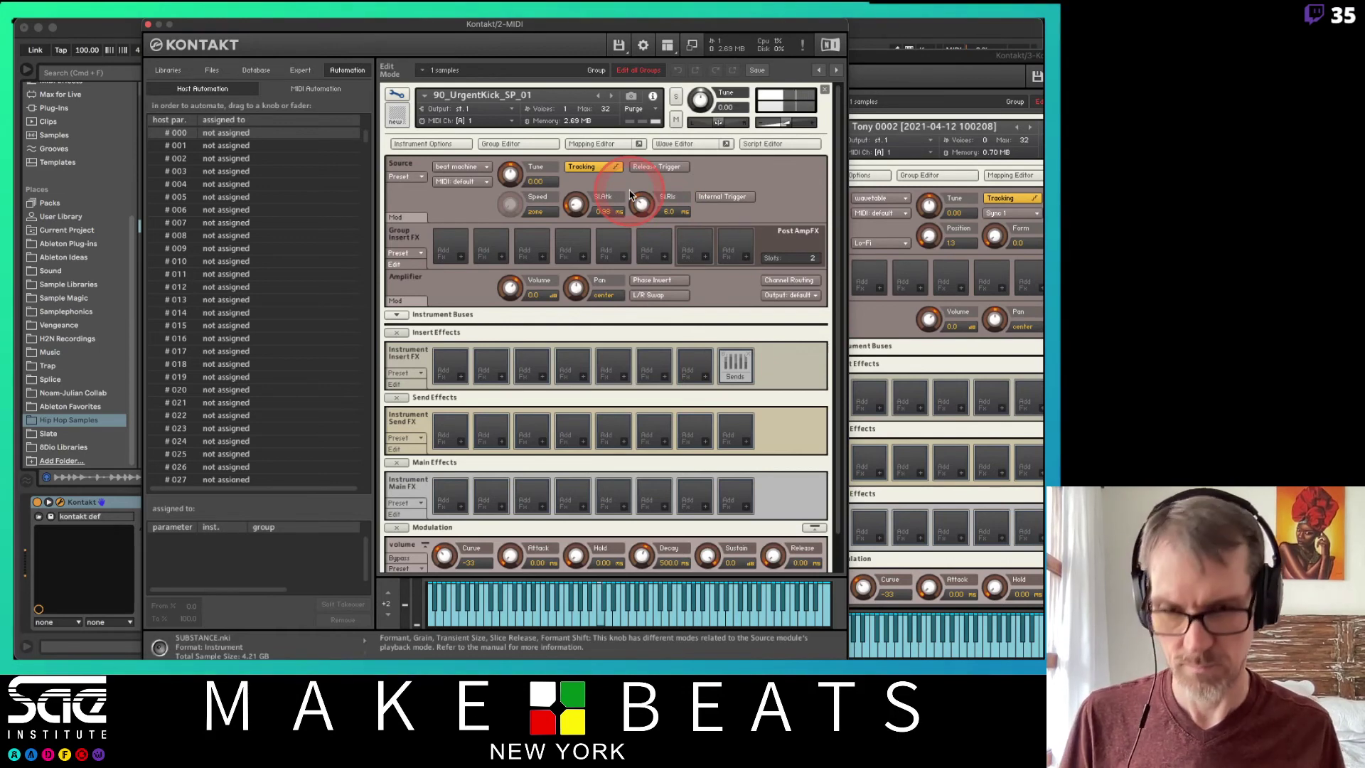
Try the tone machine Source mode with Smooth at 0.0% and Formant lowered, and test its Speed before restoring 100%.
click(487, 168)
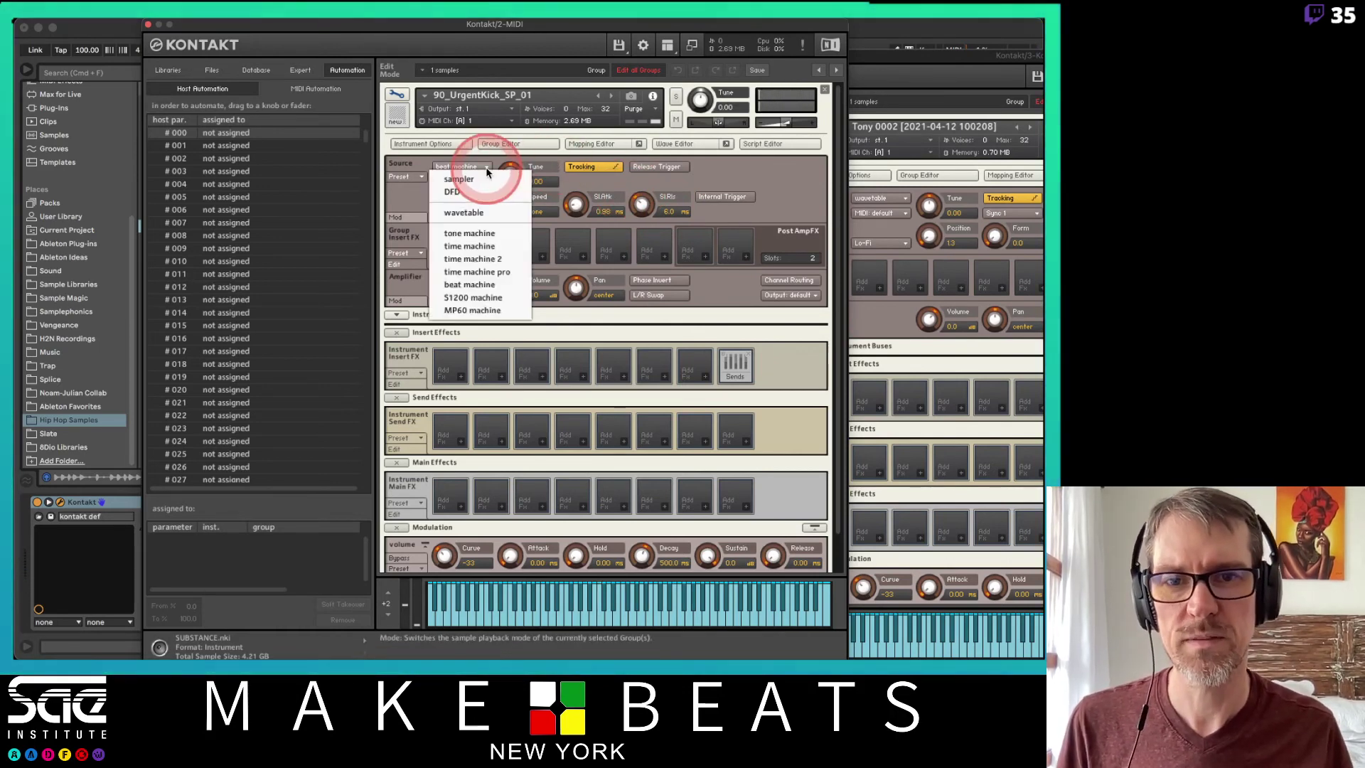
click(487, 233)
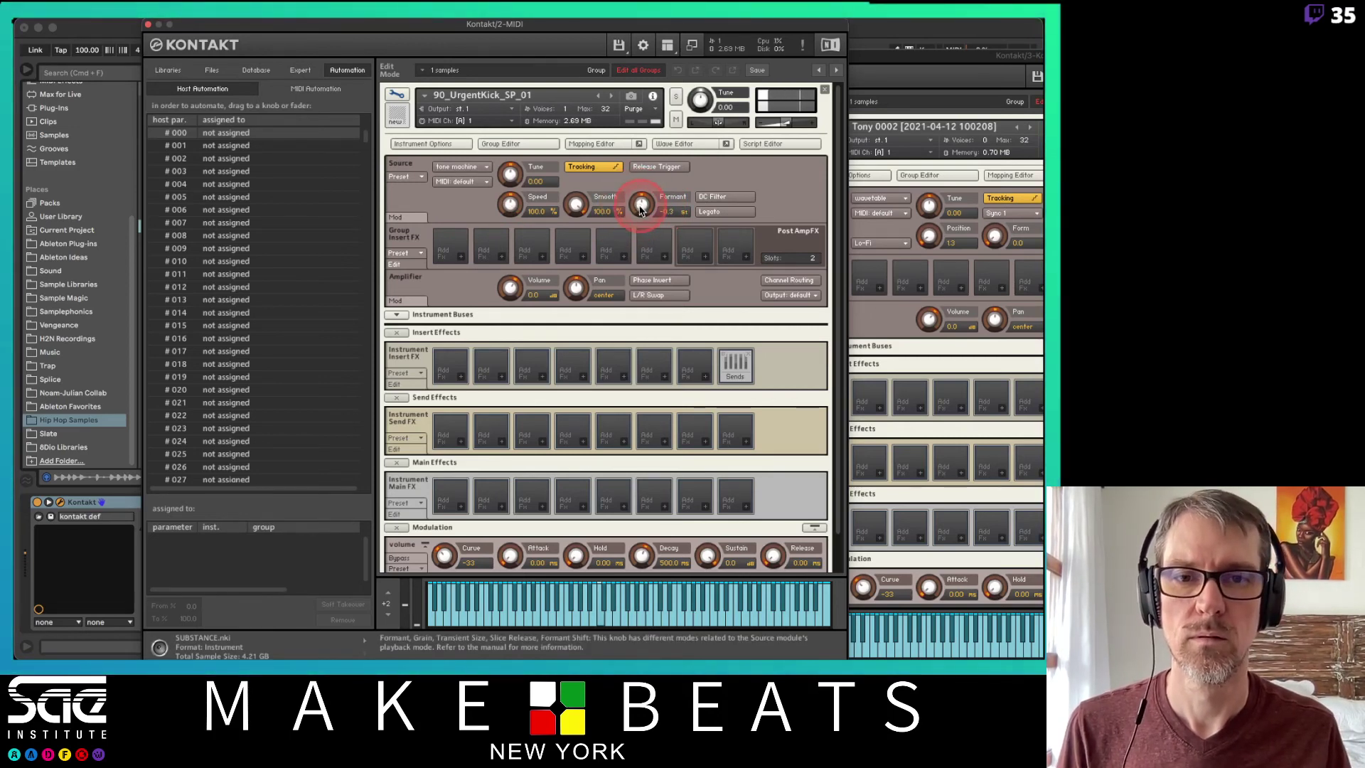
drag(640, 208, 573, 372)
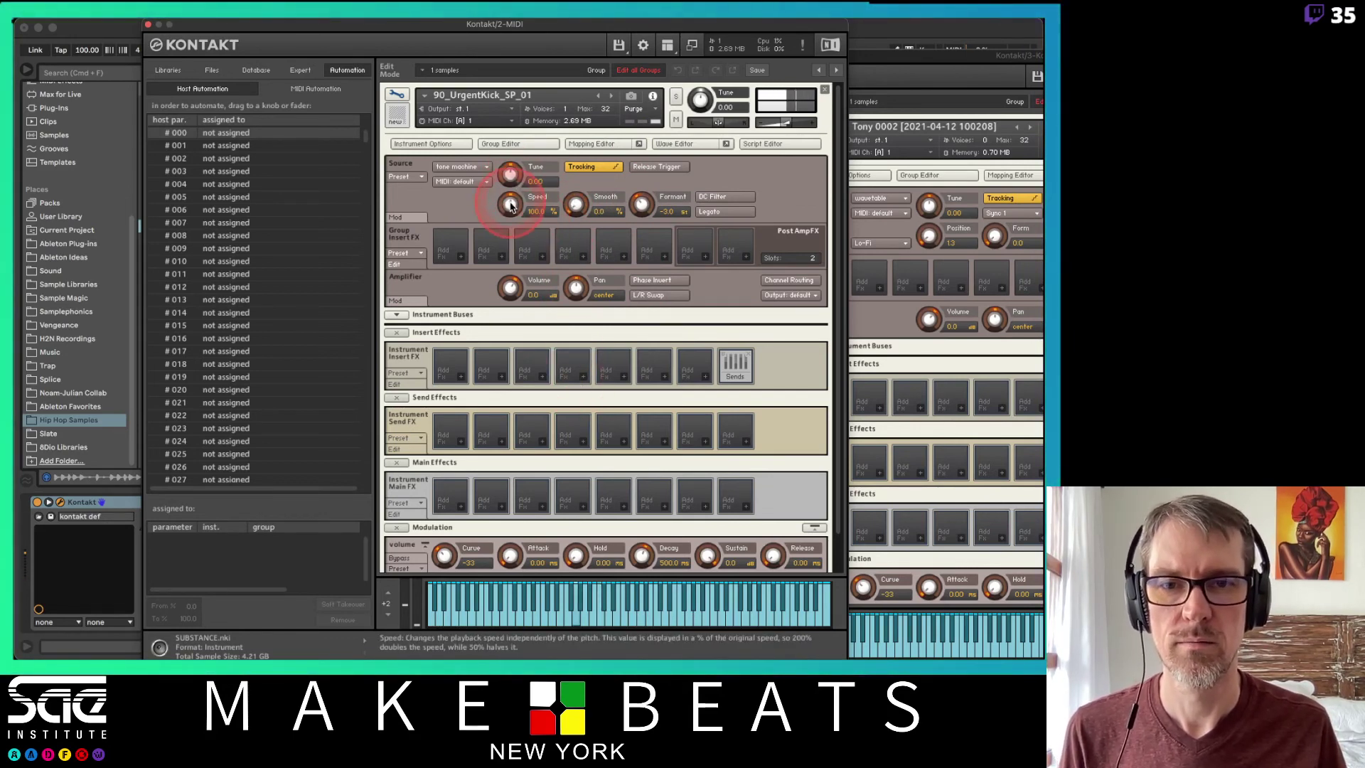
mouse_move(511, 206)
mouse_down()
mouse_move(509, 284)
mouse_move(512, 191)
mouse_move(517, 206)
mouse_up()
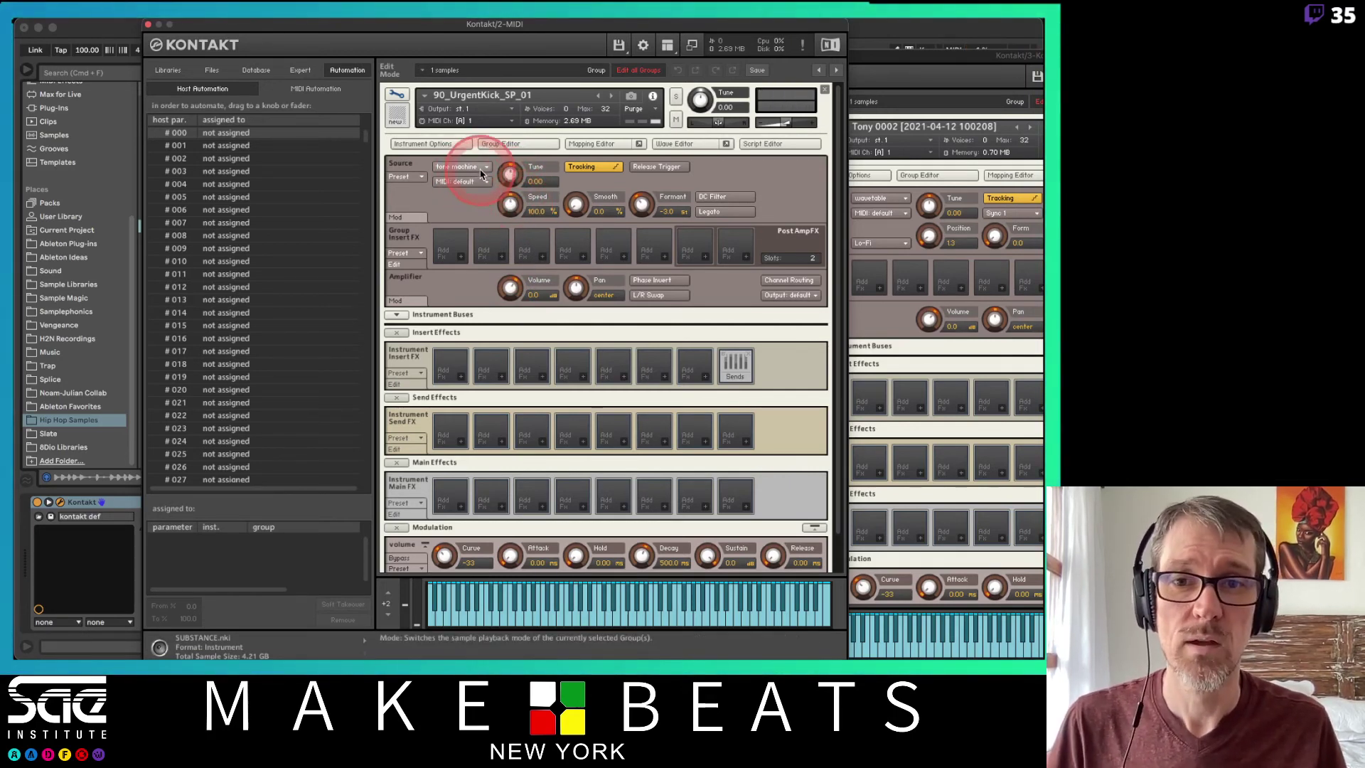
Try the time machine Source mode with a reduced Speed, Smooth at about 14.2% and Grain at about 75.8 ms.
click(459, 166)
click(481, 247)
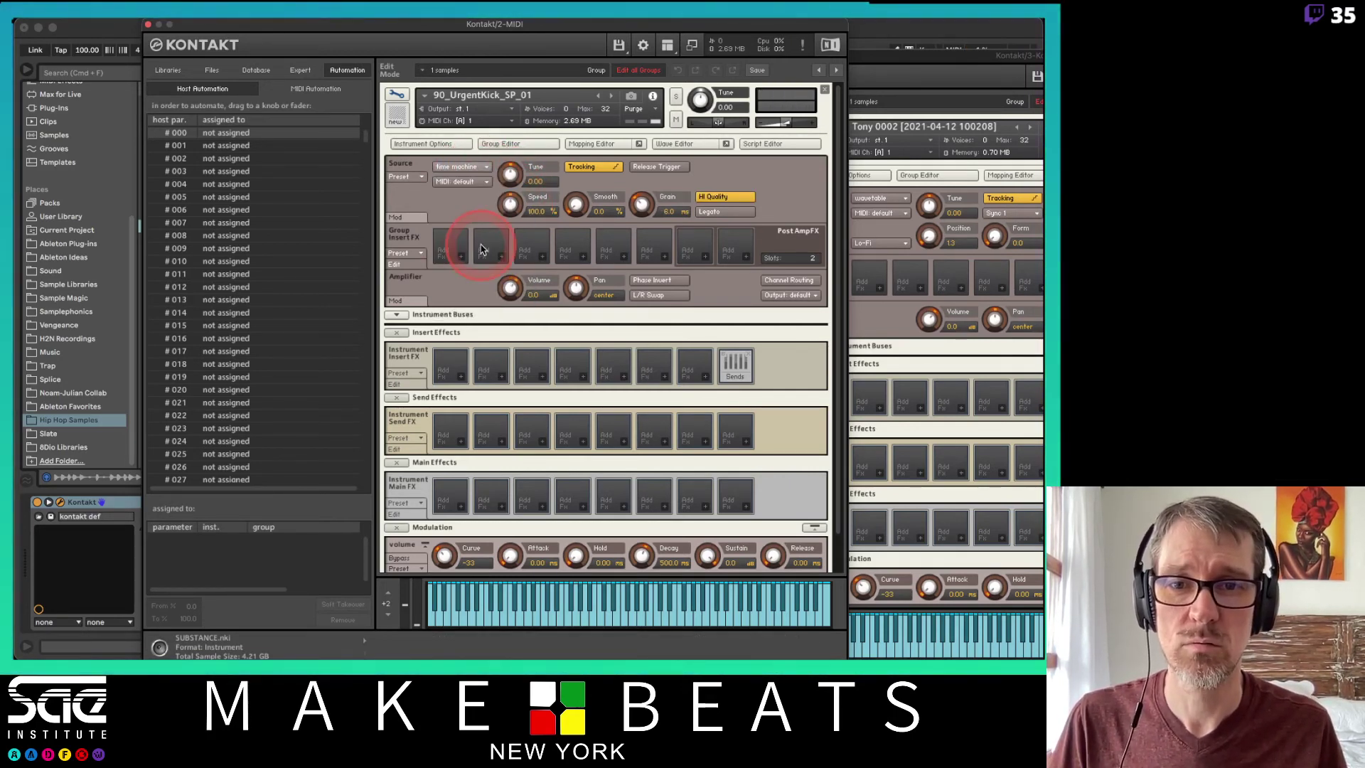
drag(511, 204, 513, 246)
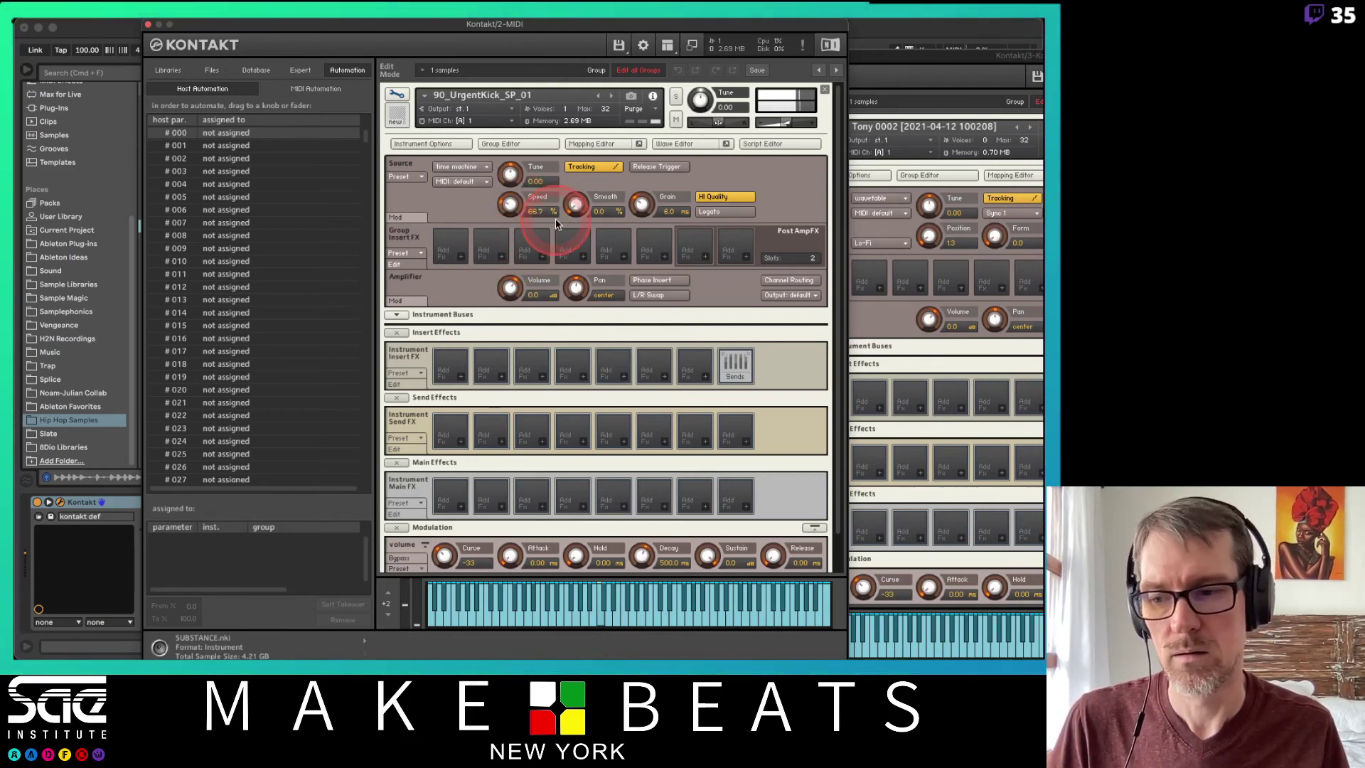
drag(576, 204, 578, 76)
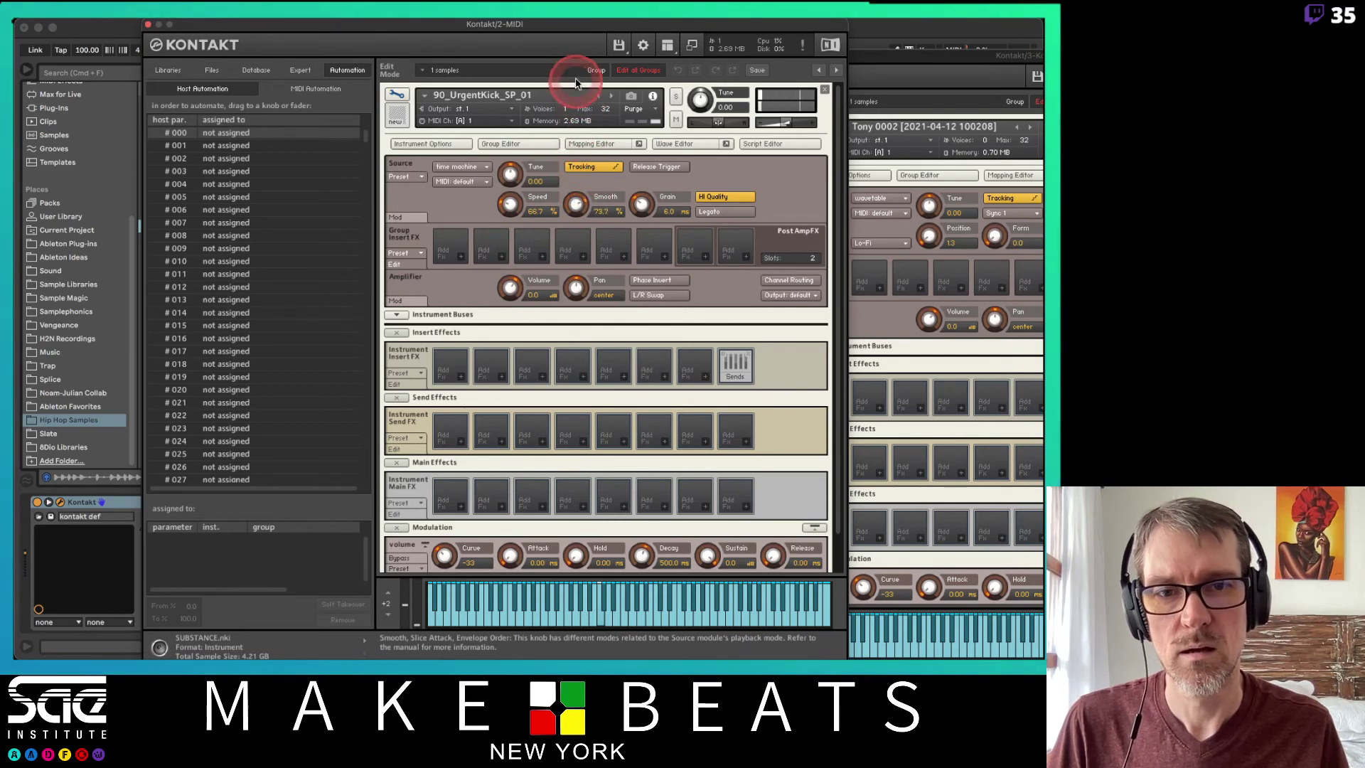
click(641, 204)
drag(638, 208, 567, 300)
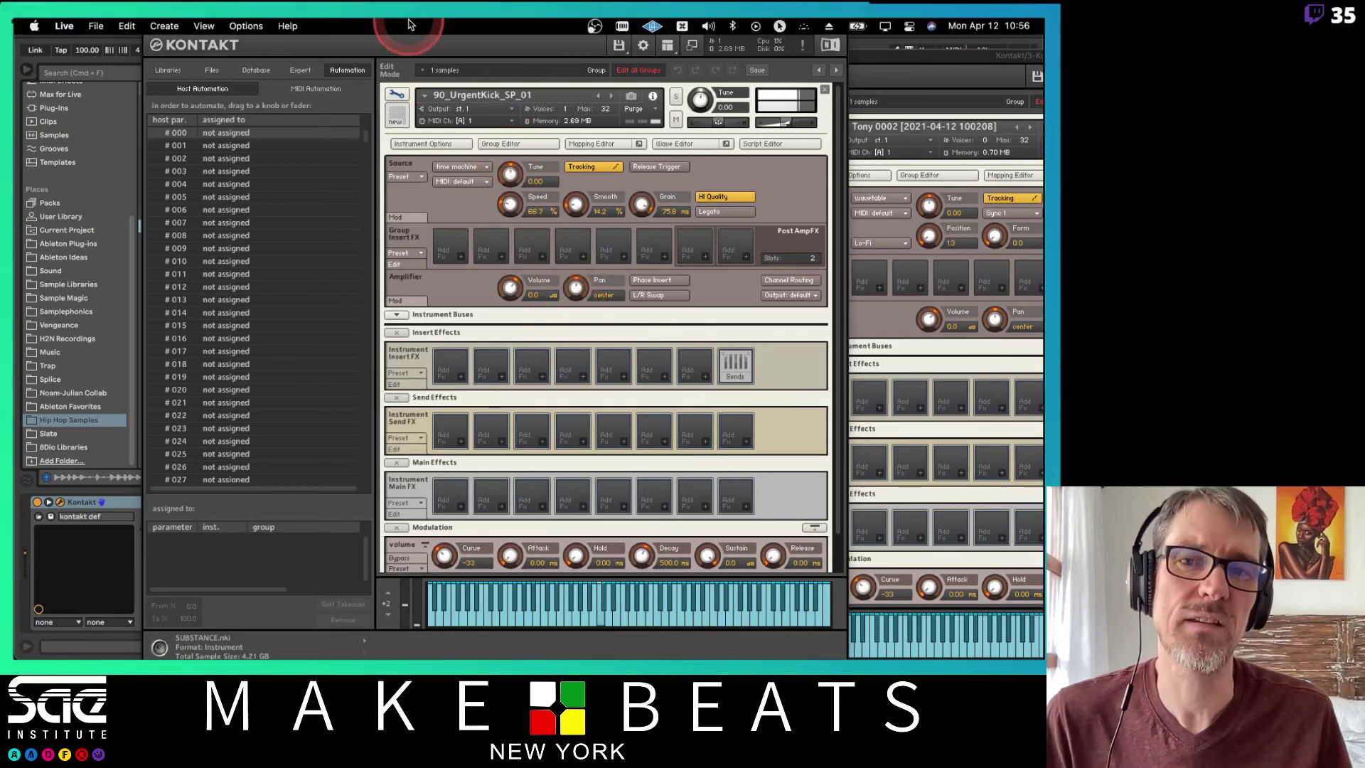
click(406, 81)
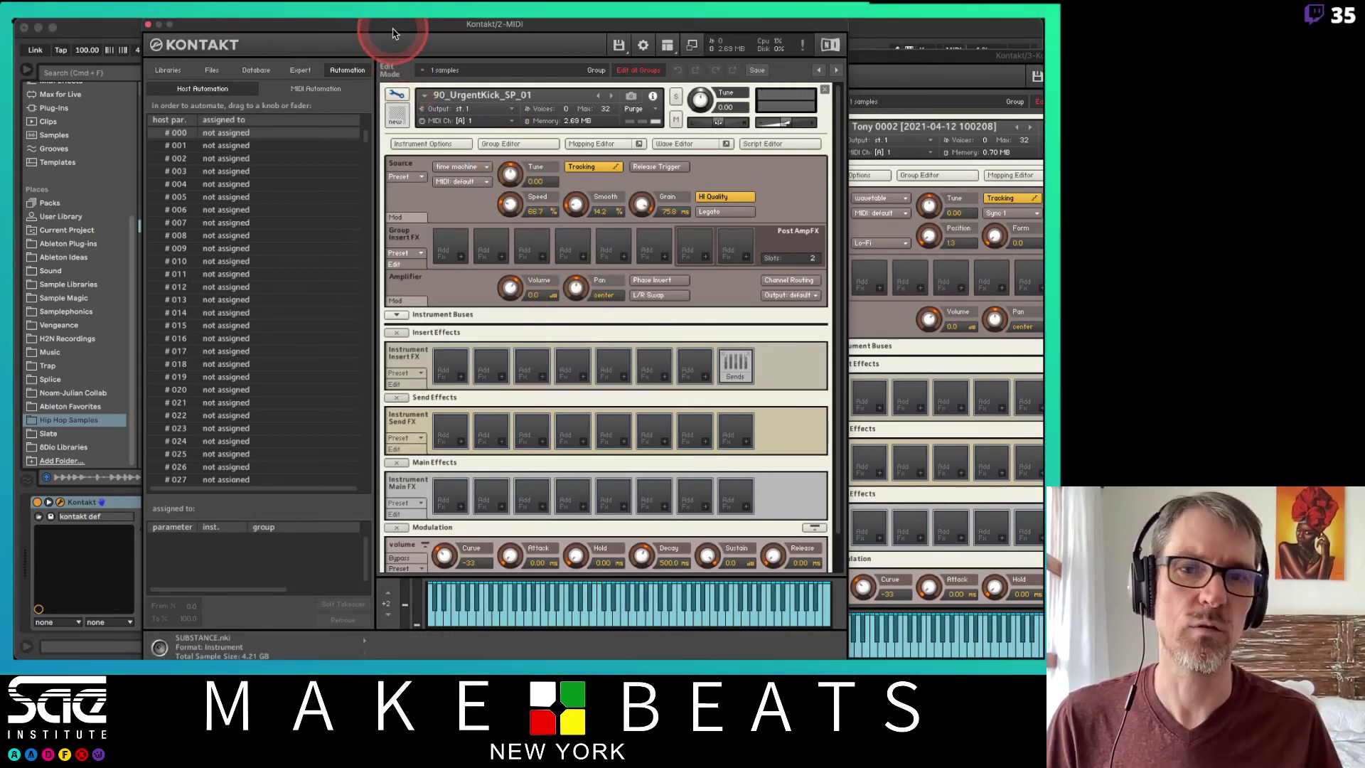
Try the time machine 2 Source mode while varying its Speed, ending at about 102%.
click(462, 166)
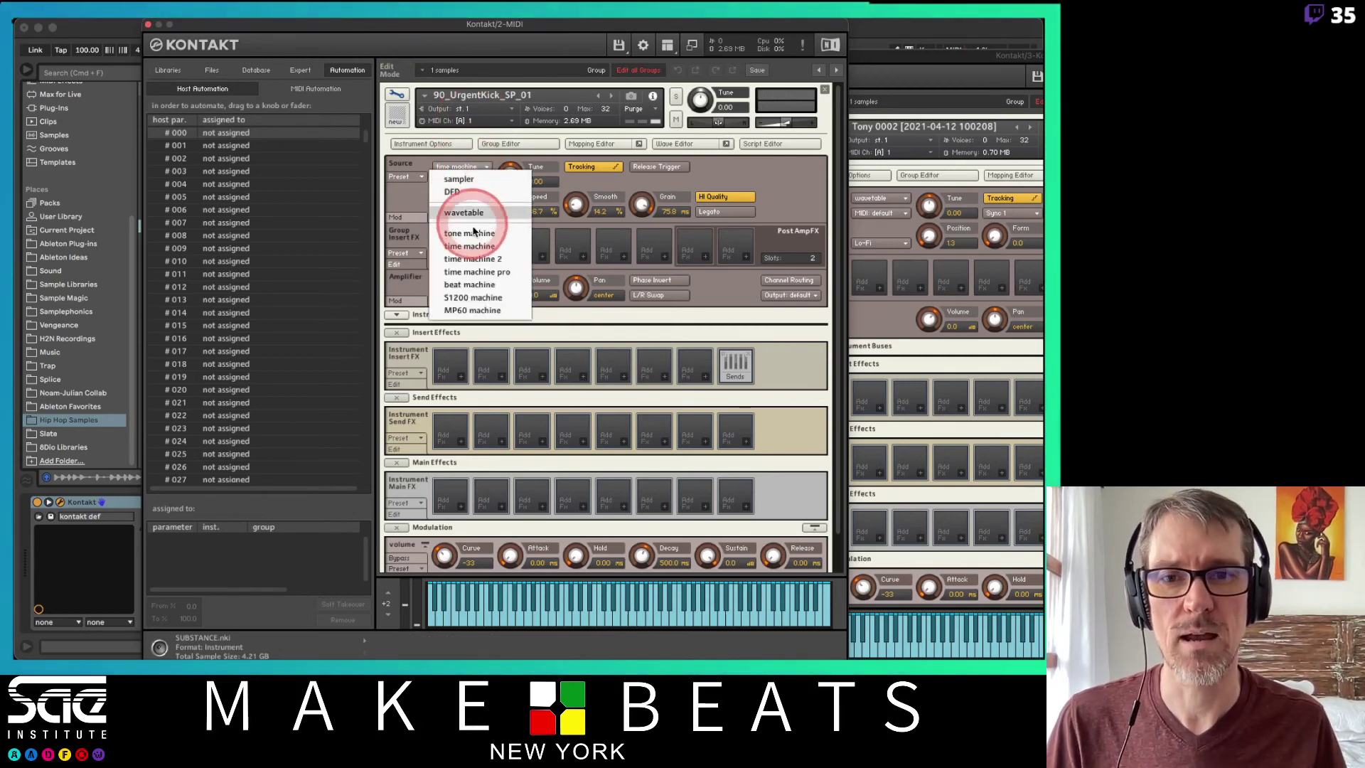
click(475, 260)
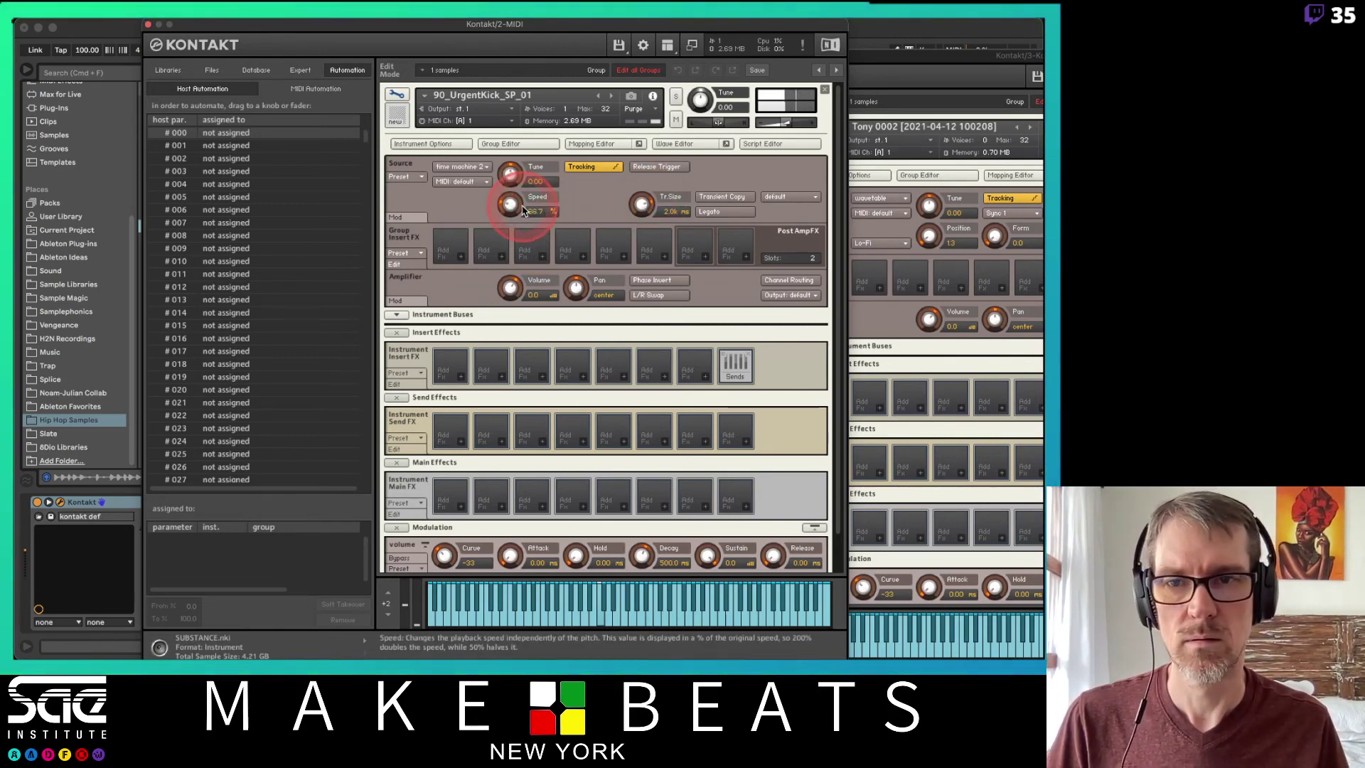
drag(523, 210, 510, 146)
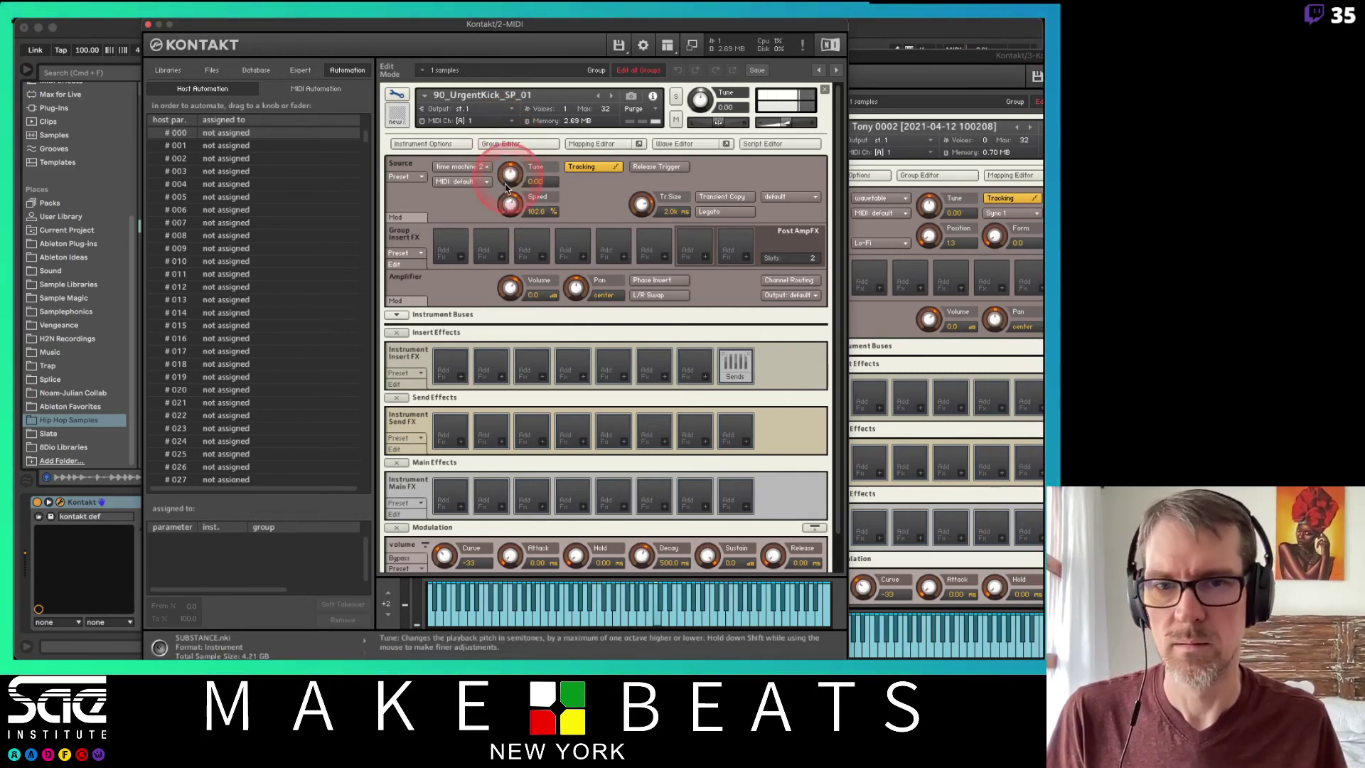
Try the time machine pro Source mode while varying its Speed and Tune on the drum loop.
click(461, 166)
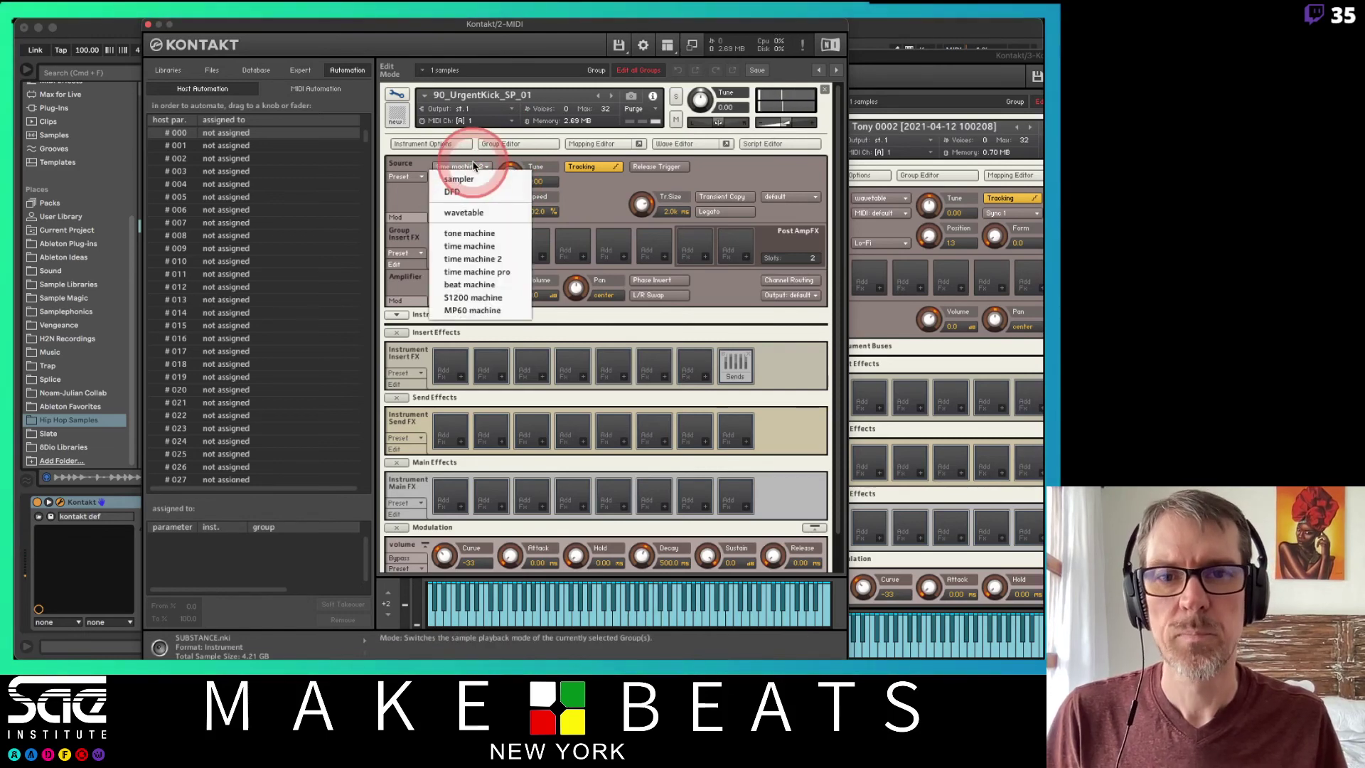
click(480, 272)
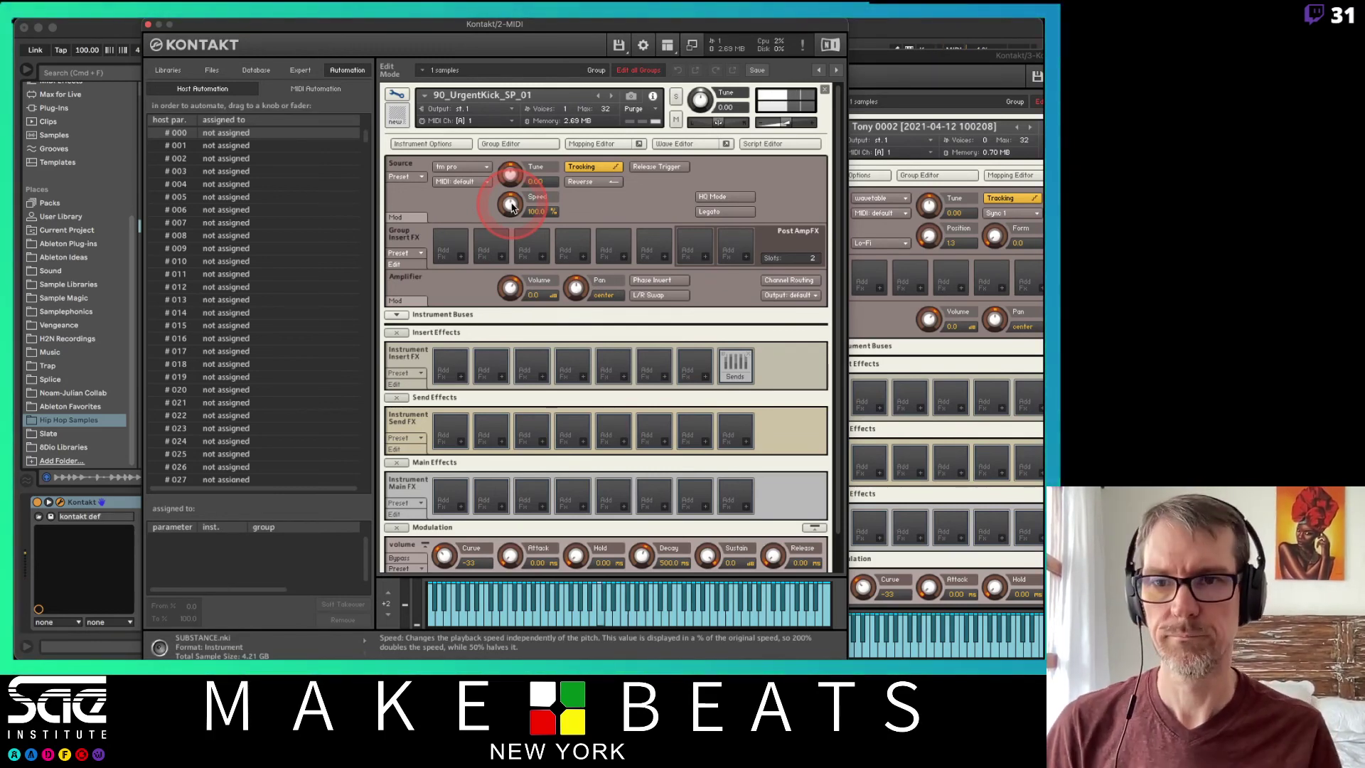
drag(512, 207, 506, 253)
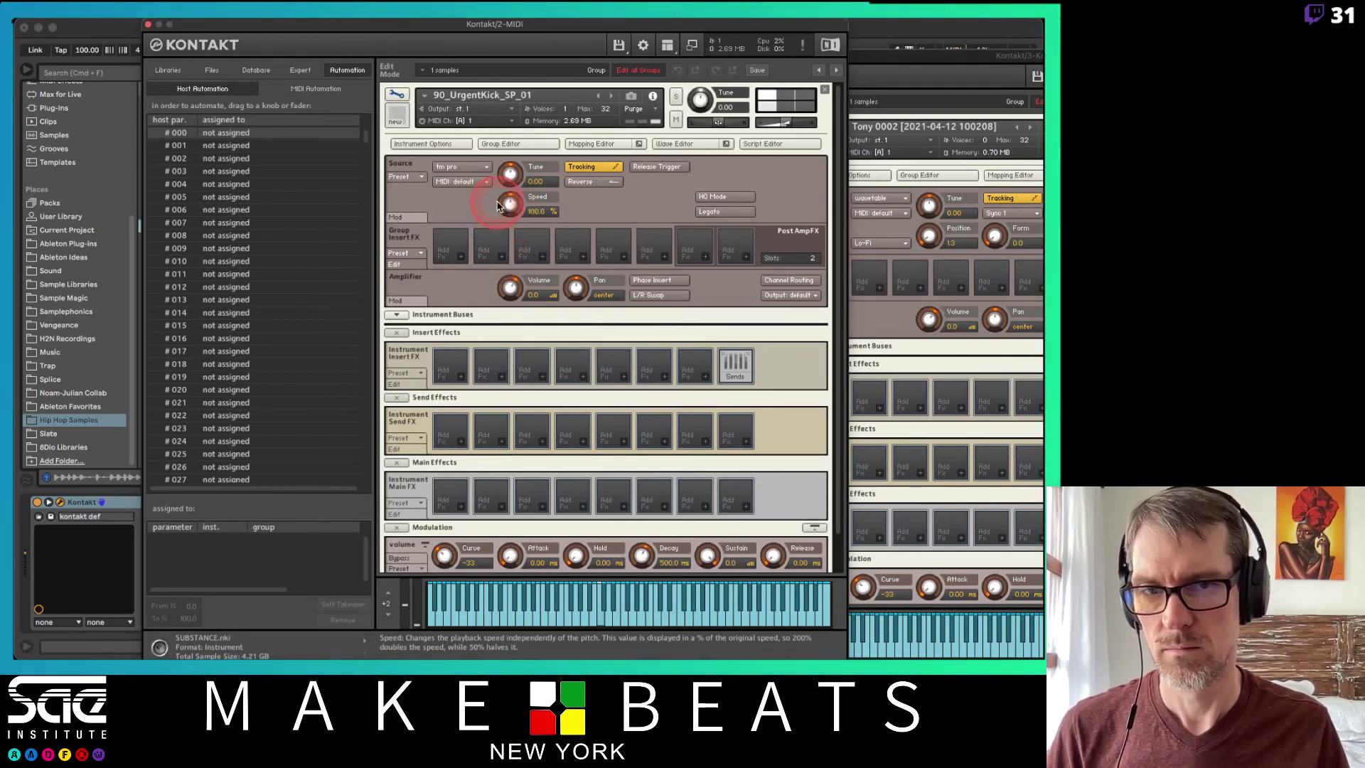
mouse_move(509, 166)
mouse_down()
mouse_move(509, 146)
mouse_move(516, 177)
mouse_up()
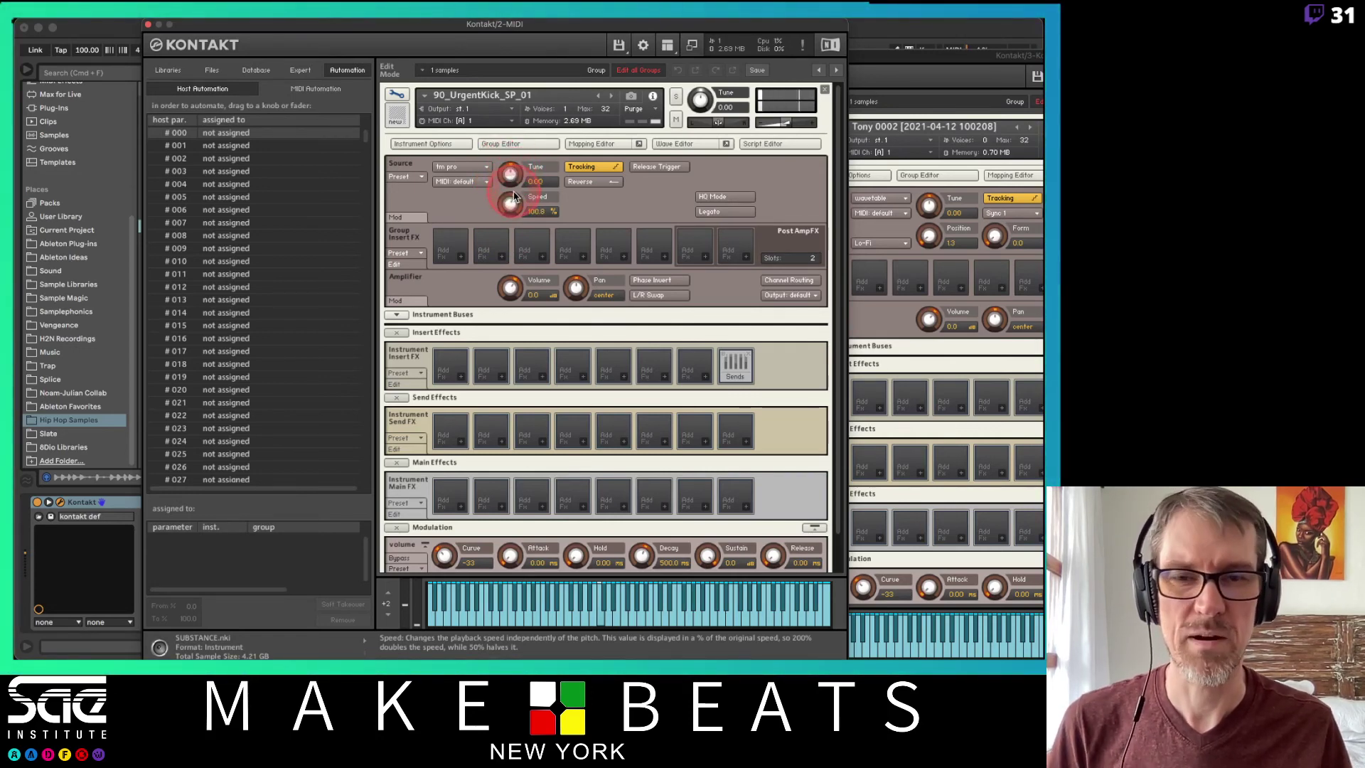
Return the Source mode to beat machine, test its Speed on the loop, and reset Speed to 100%.
click(456, 167)
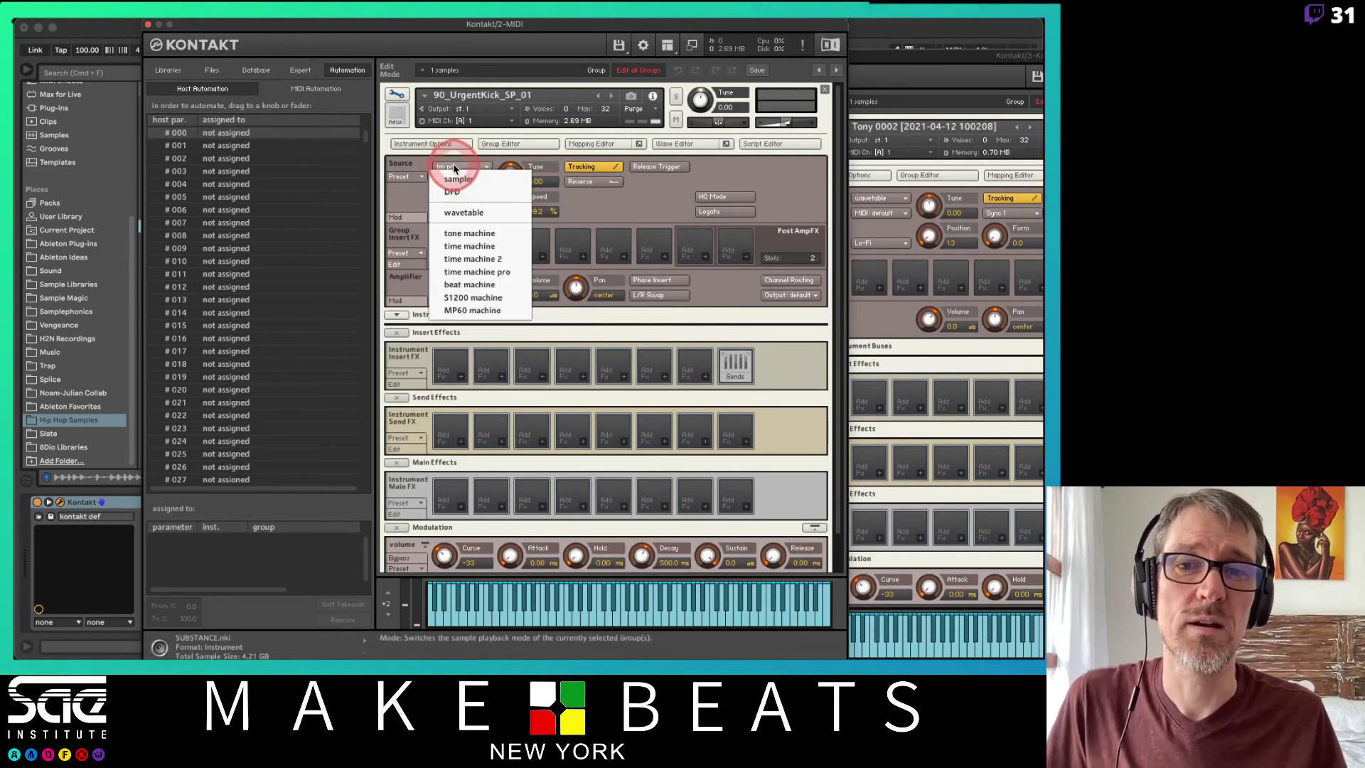
drag(475, 207, 490, 285)
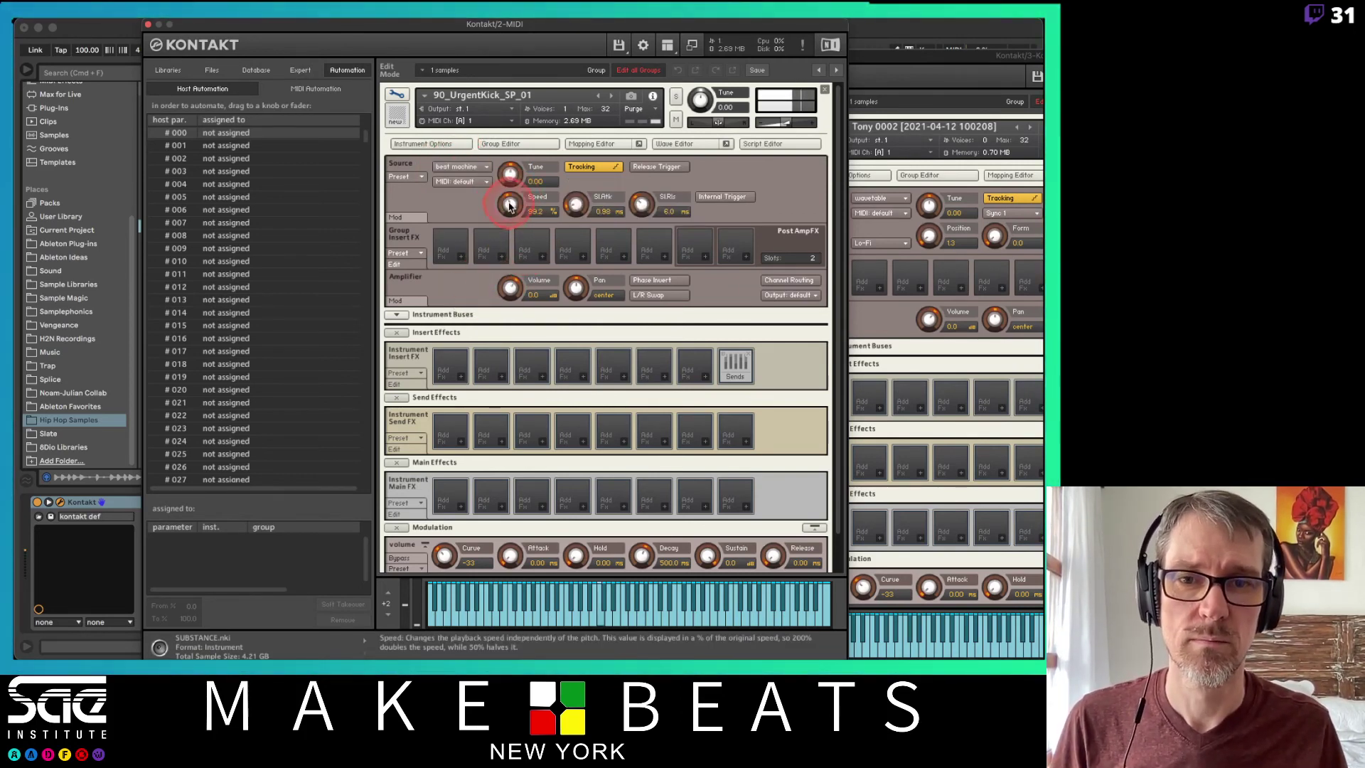
mouse_move(509, 201)
mouse_down()
mouse_move(509, 252)
mouse_move(504, 169)
mouse_move(516, 208)
mouse_up()
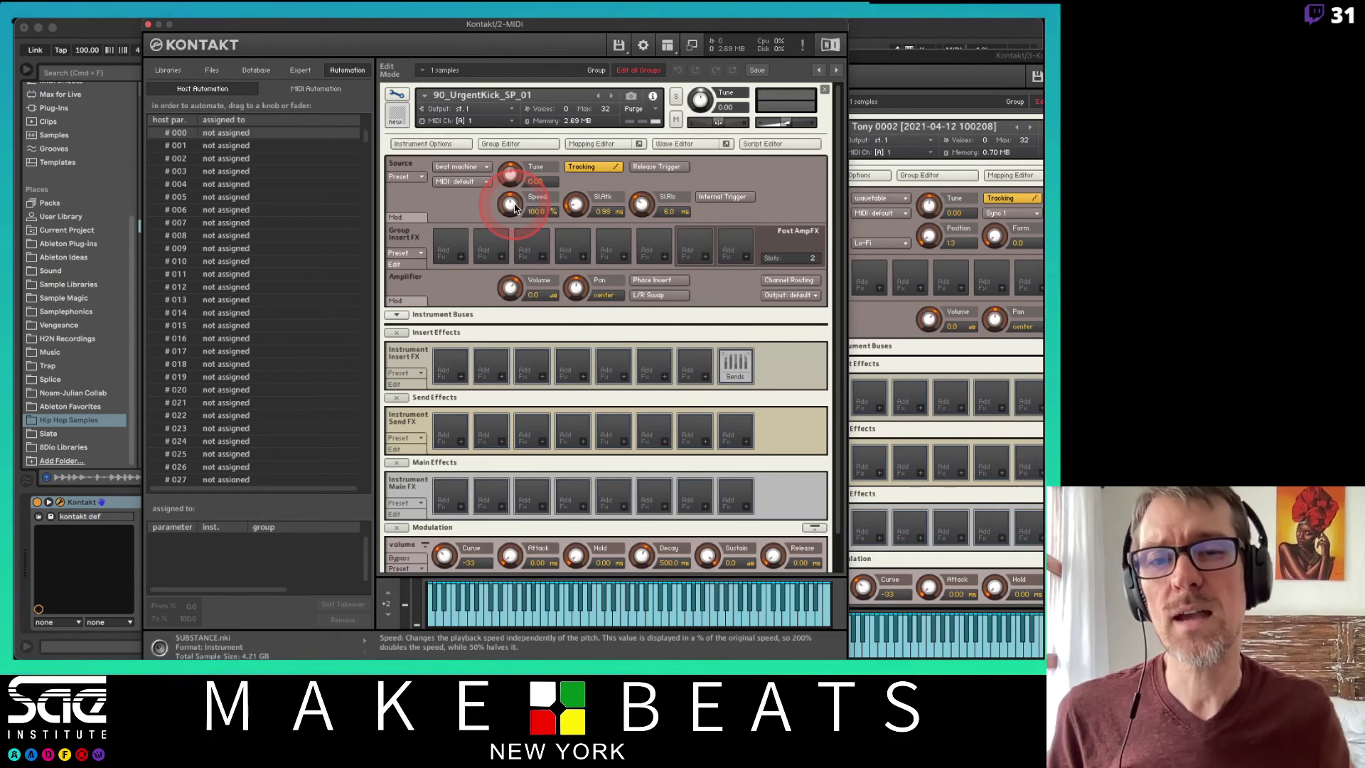
drag(516, 208, 513, 206)
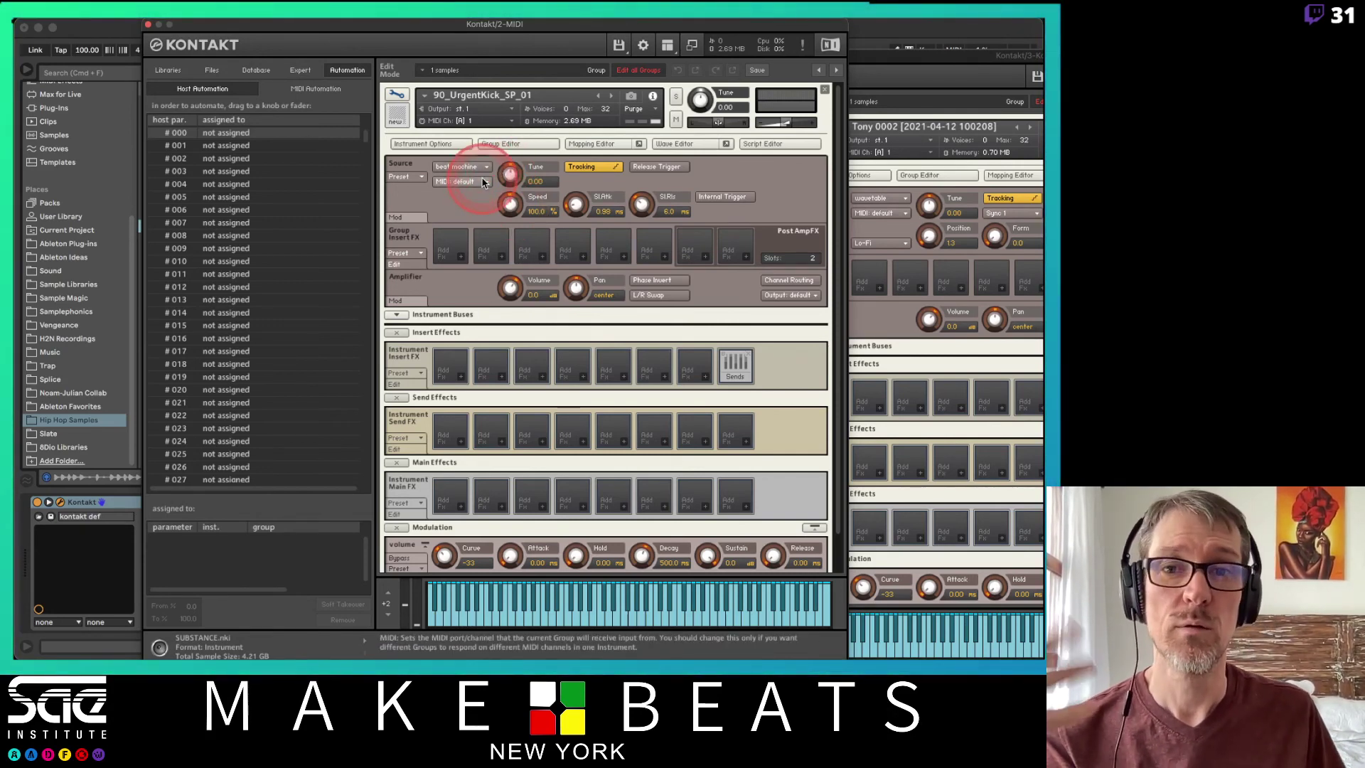
Look over the Source mode list, the Wave Editor and the Mapping Editor, and show the Script Editor.
click(451, 172)
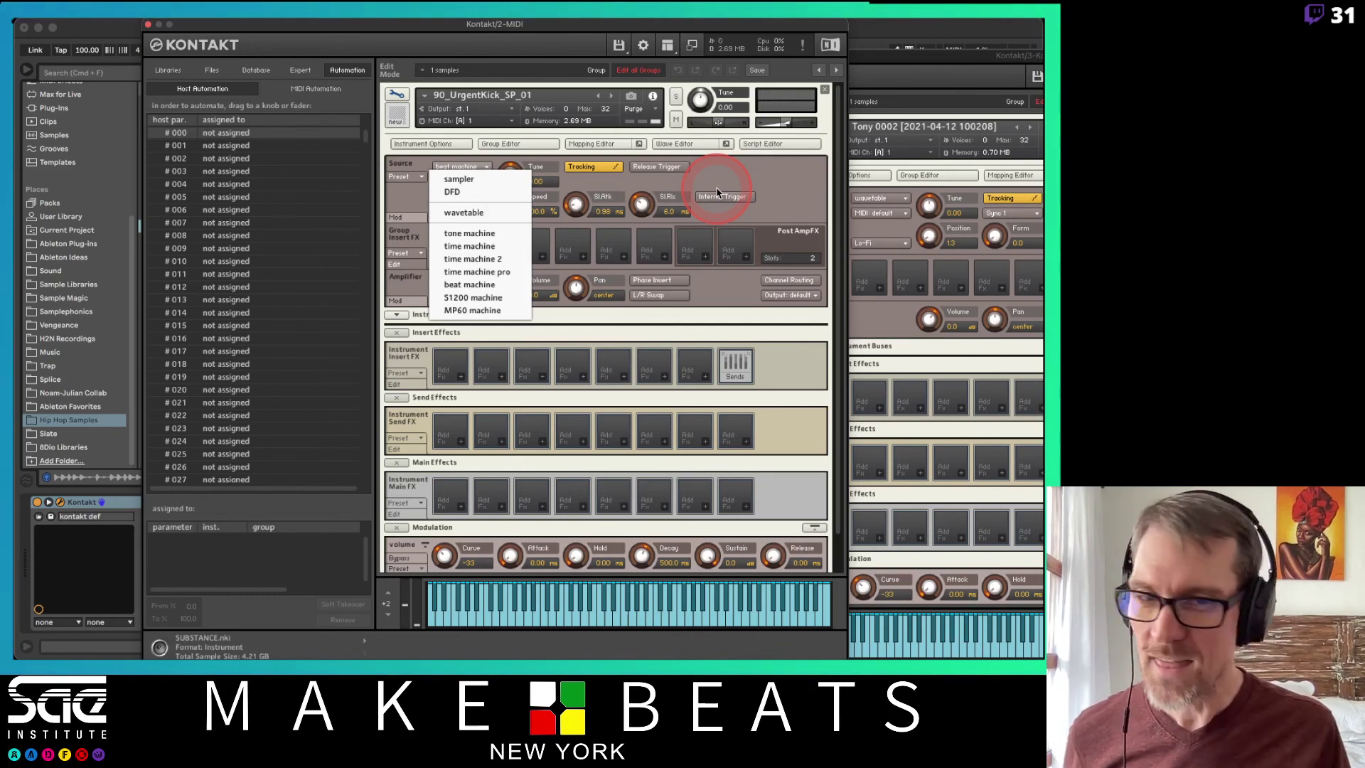
click(718, 192)
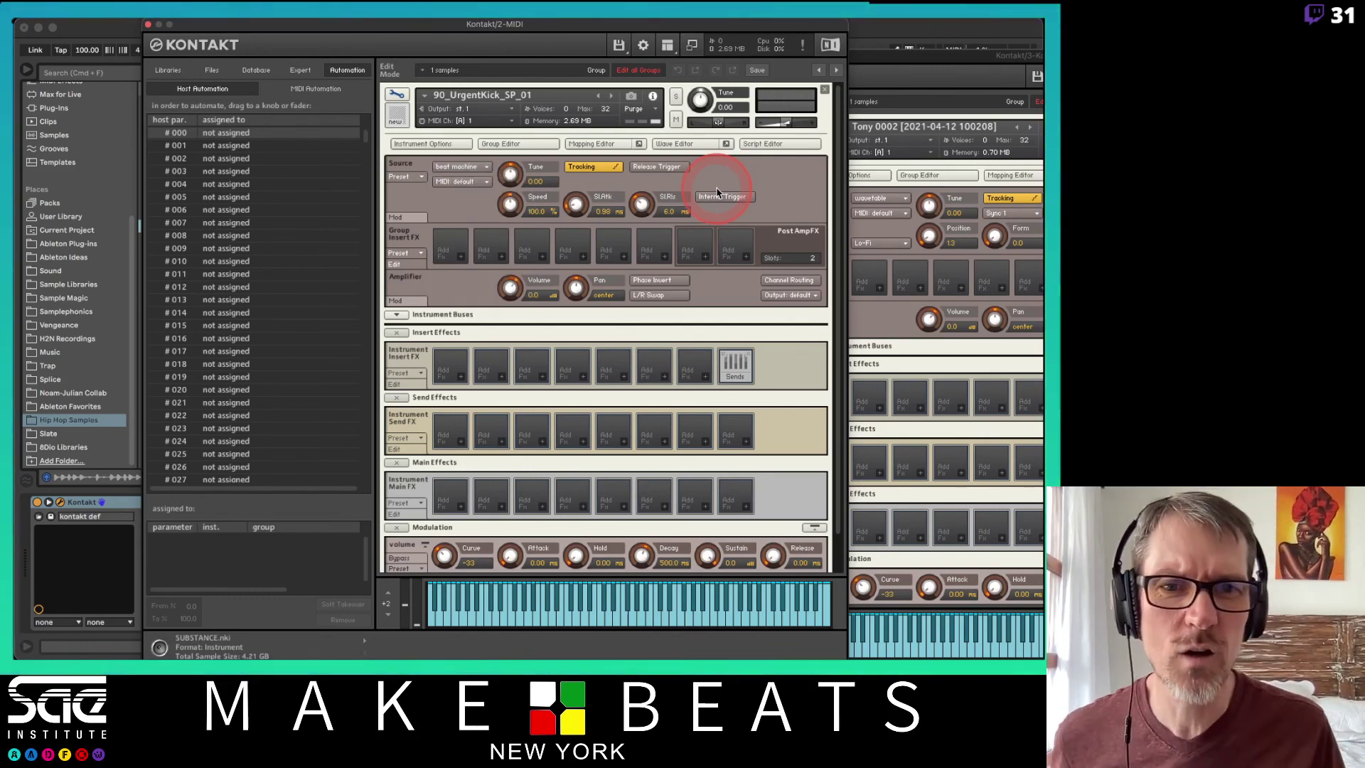
click(683, 146)
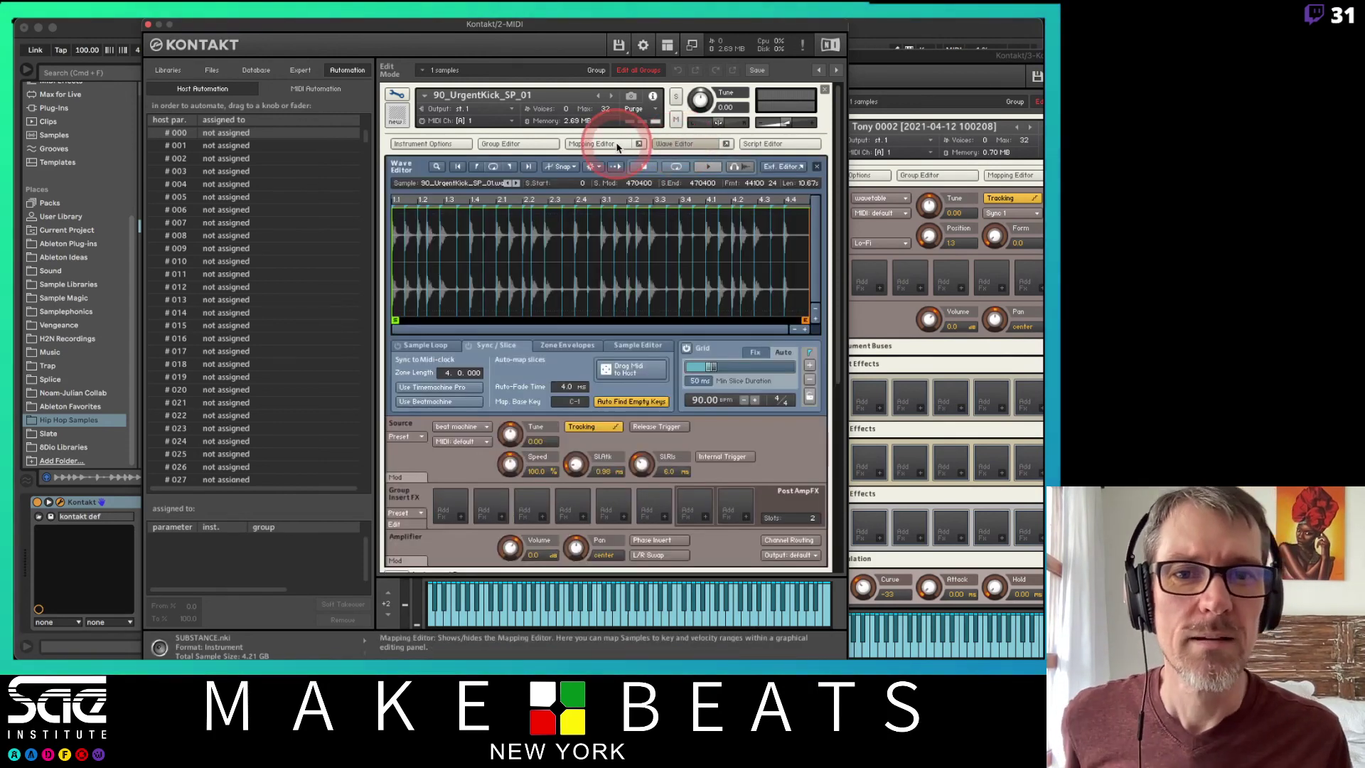
click(608, 144)
click(654, 145)
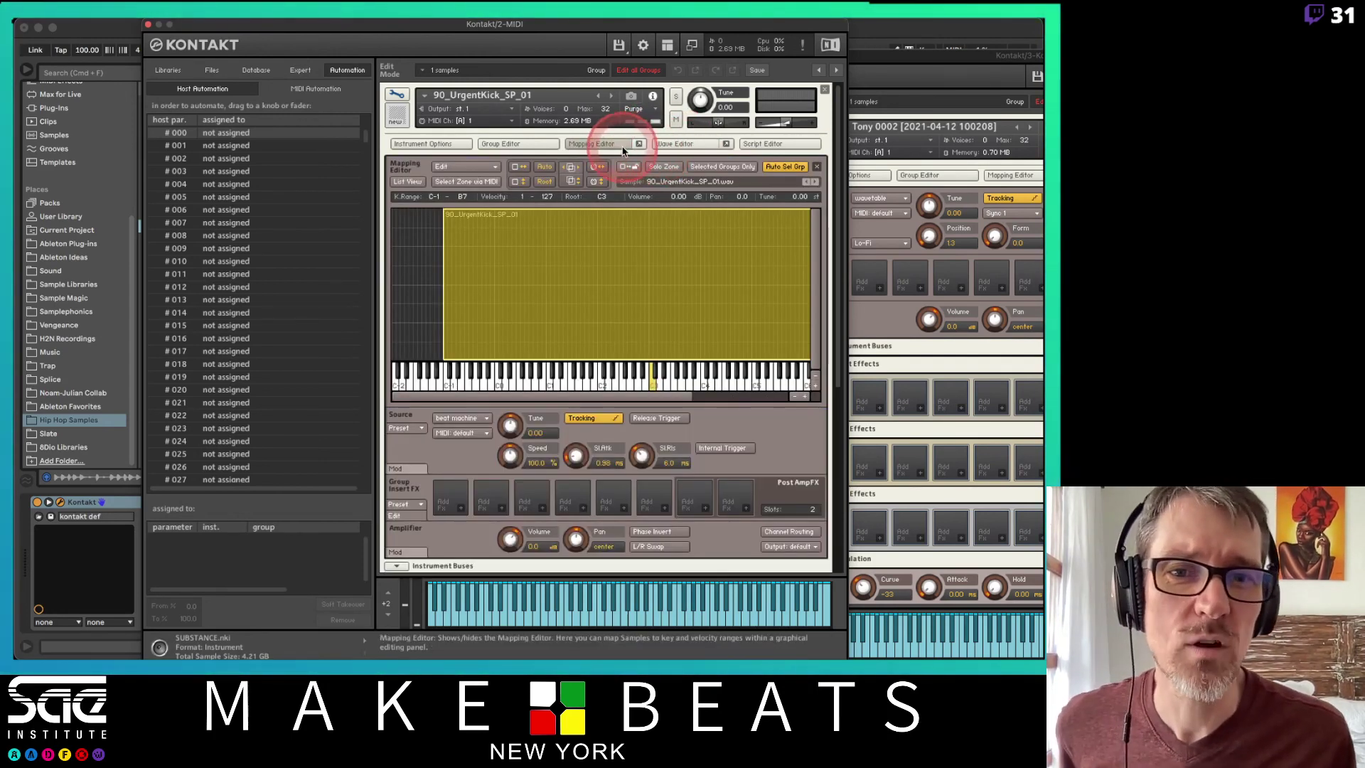
click(621, 146)
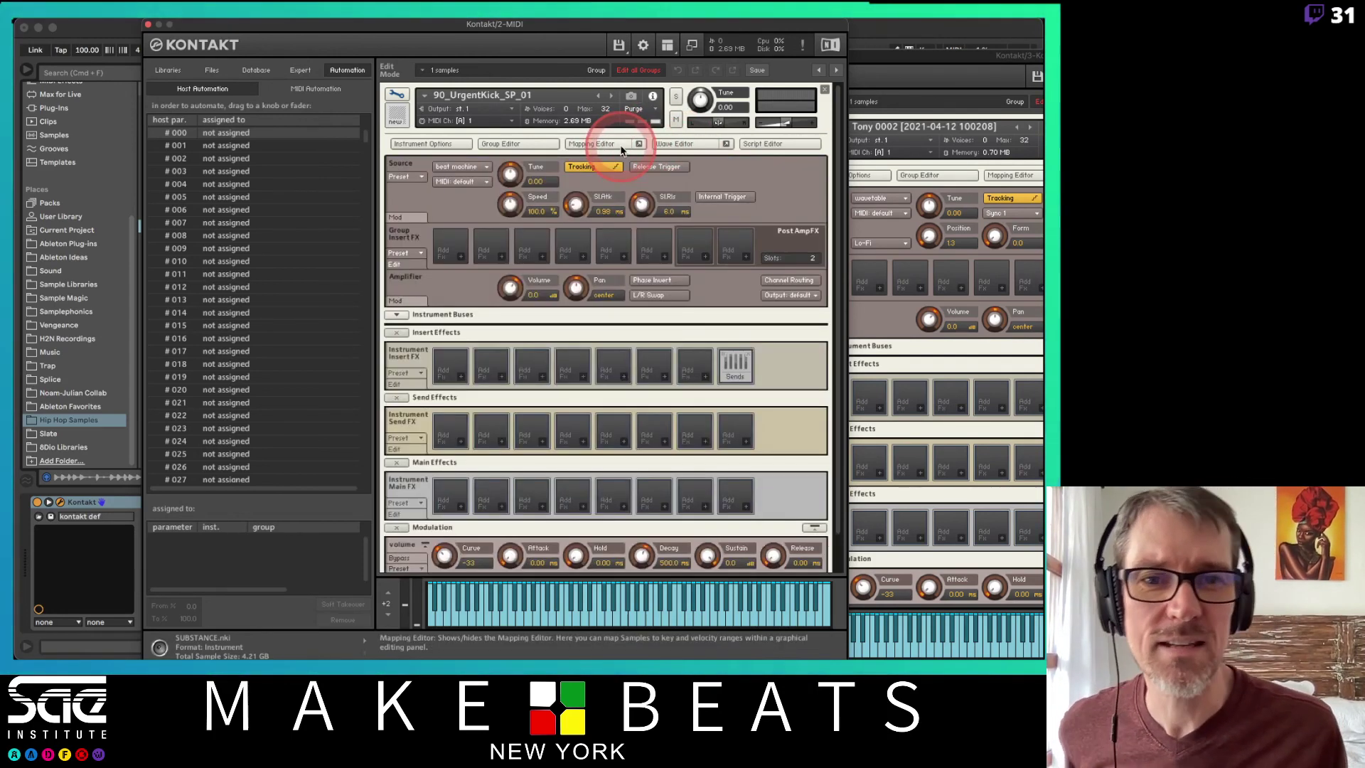
click(749, 146)
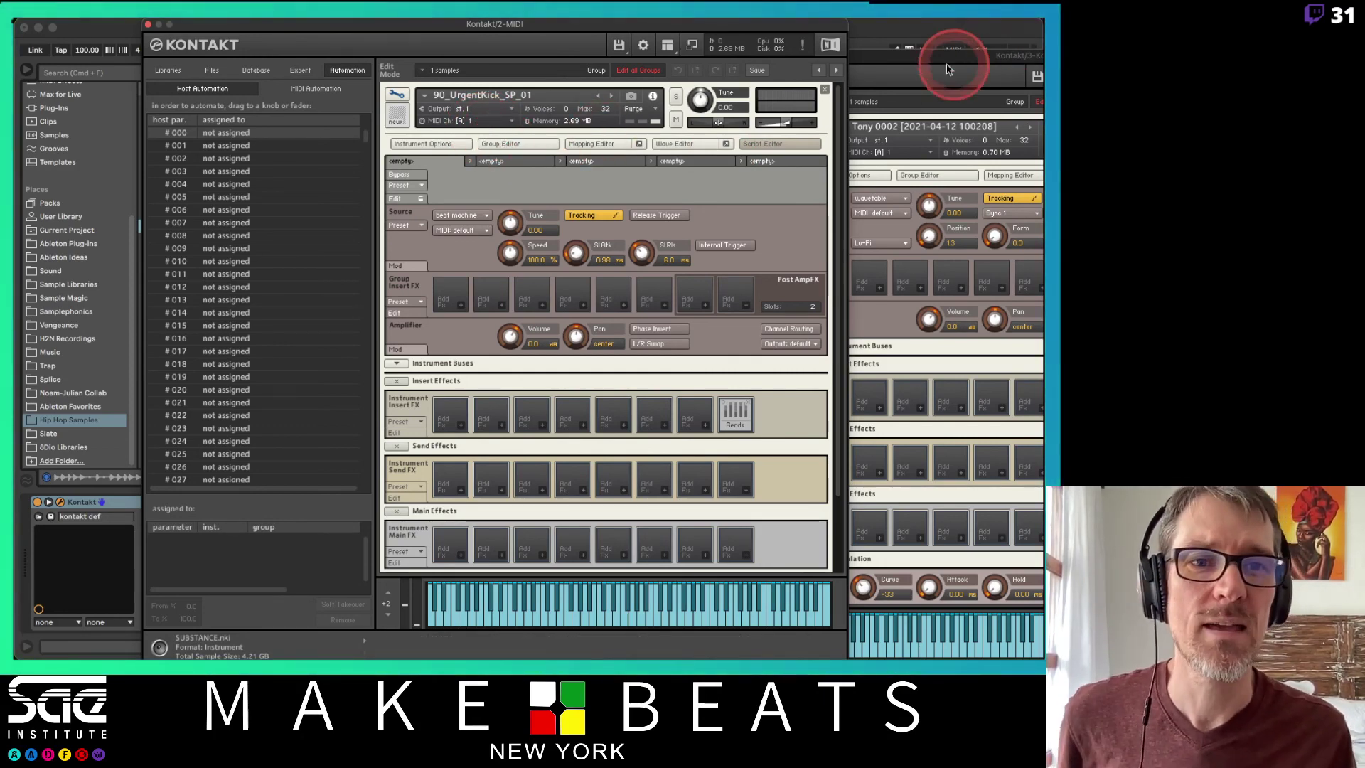
Open the Action Strings instrument on the 4 Kontakt track and compare its performance view with its edit mode.
drag(794, 33, 778, 317)
click(575, 59)
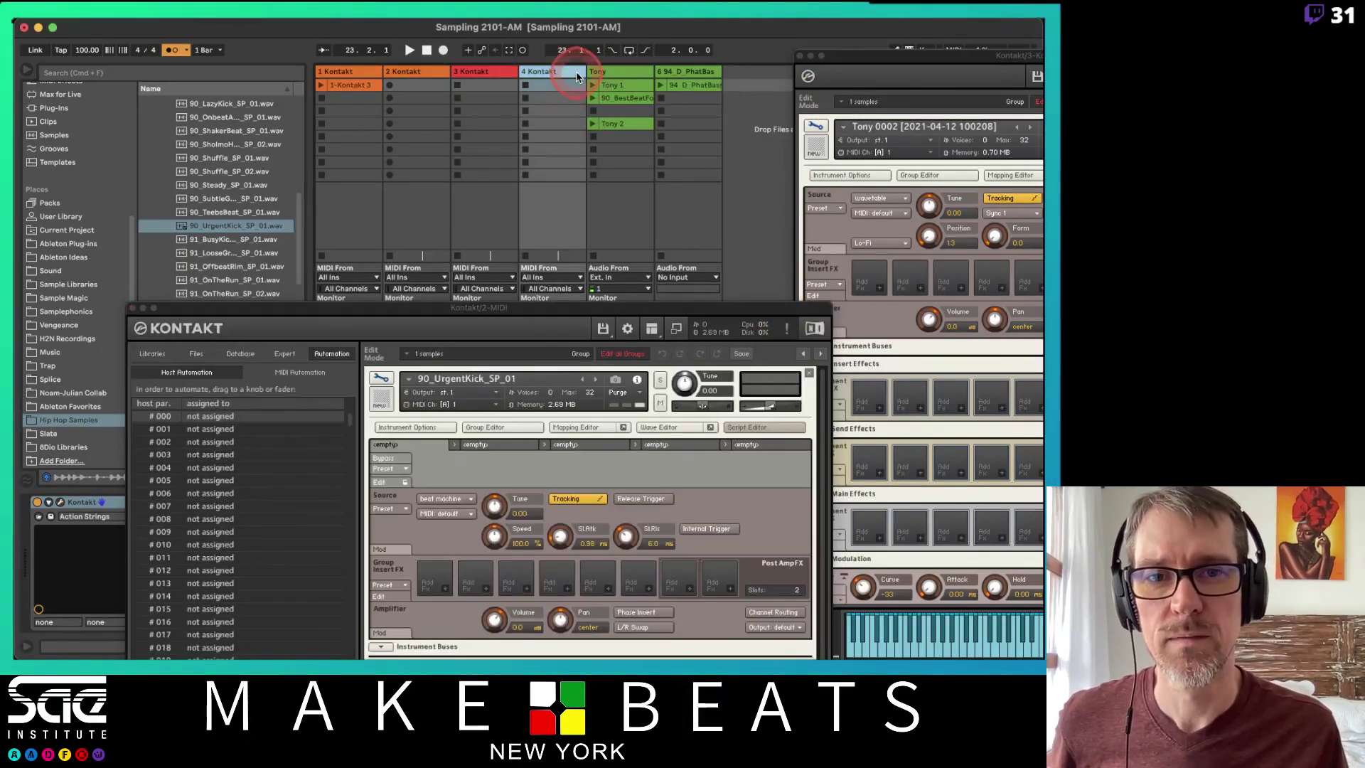
drag(274, 306, 658, 221)
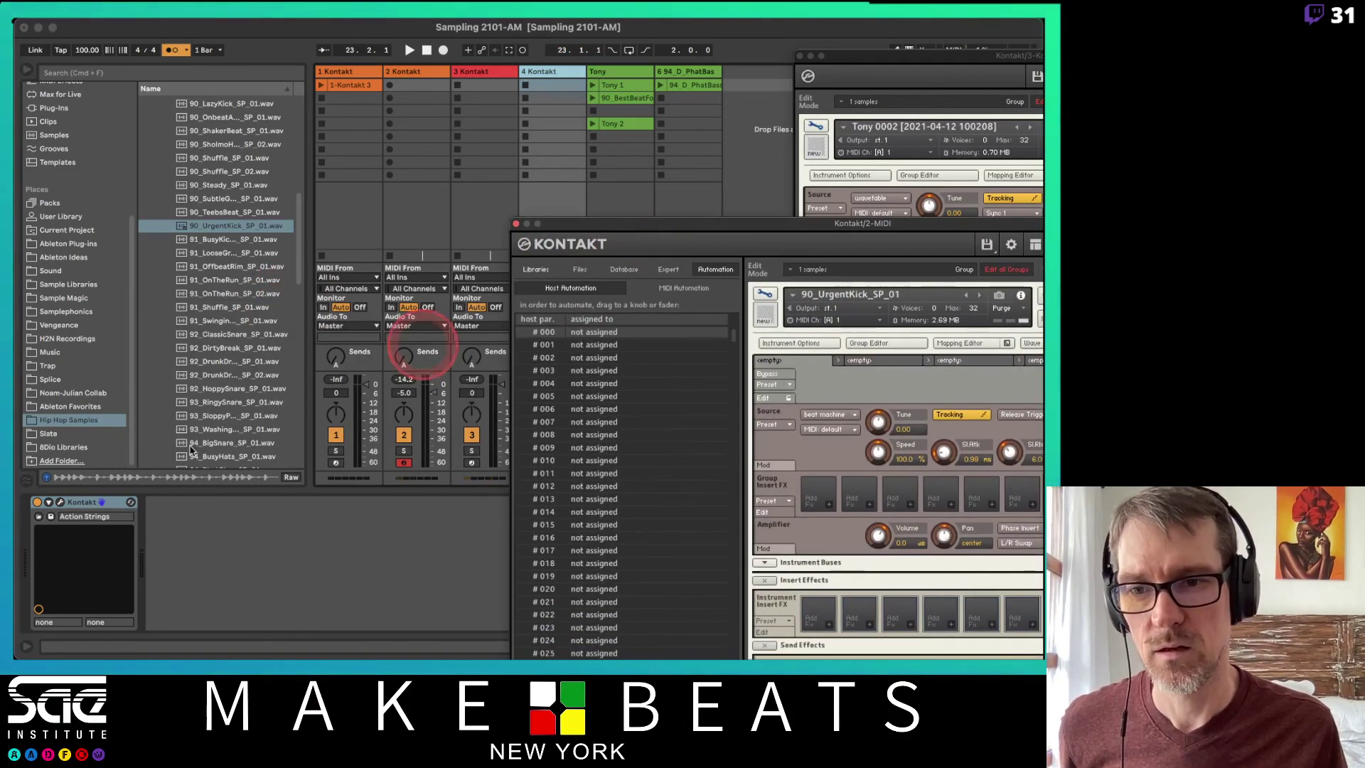
click(61, 503)
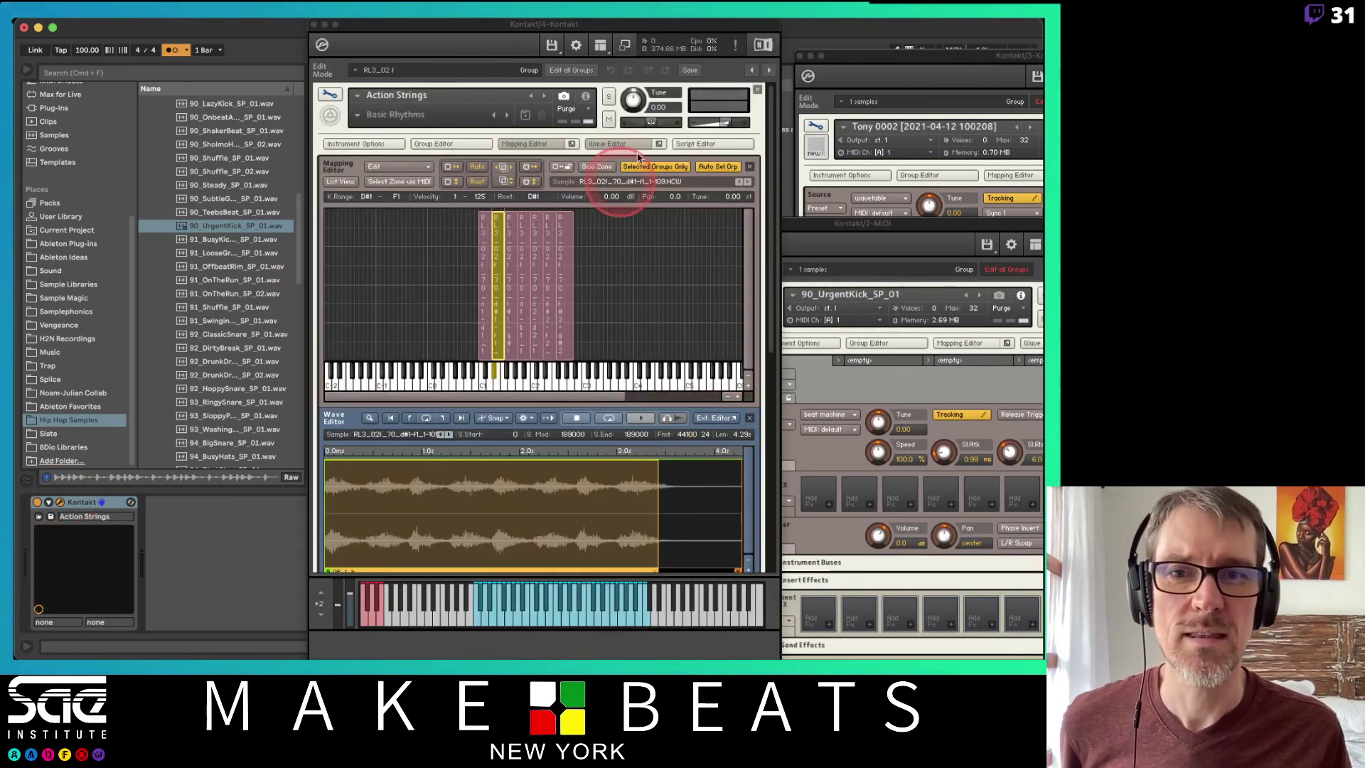
click(333, 94)
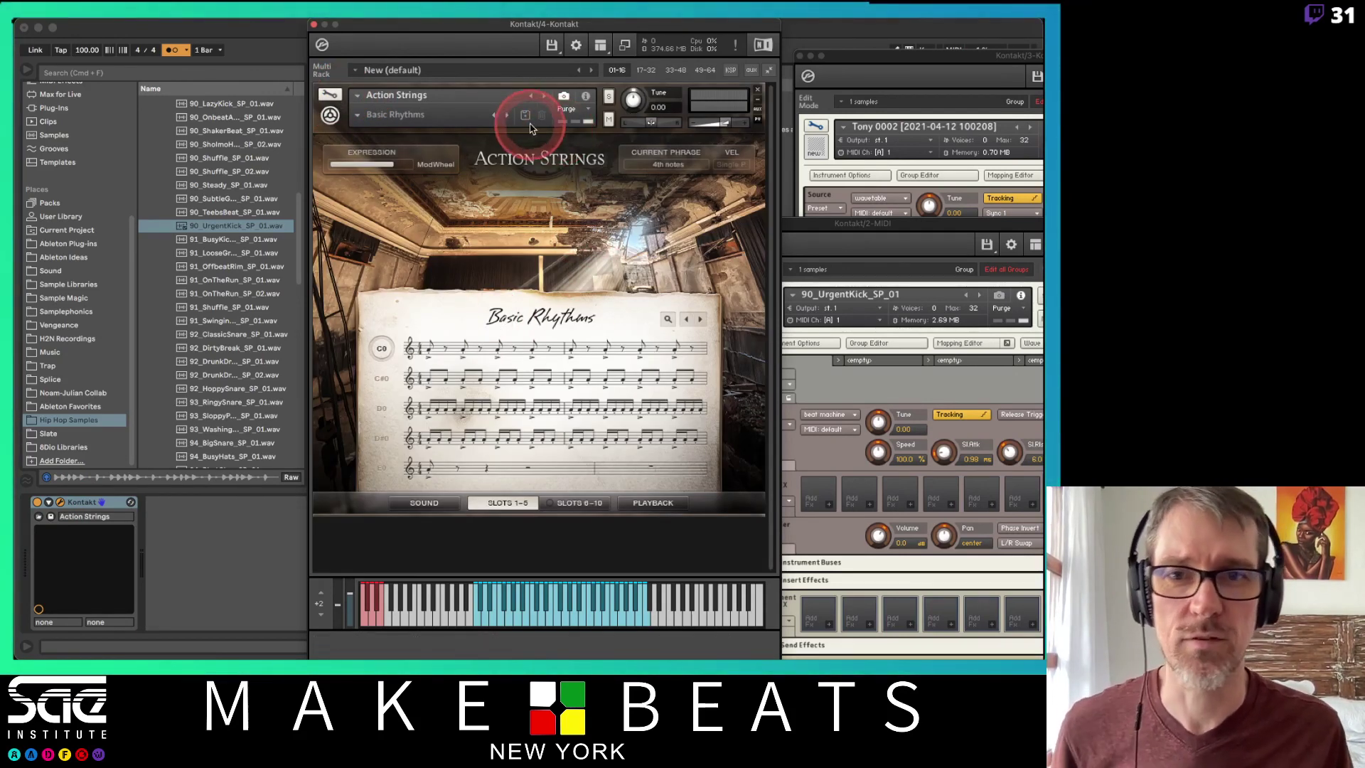
click(329, 94)
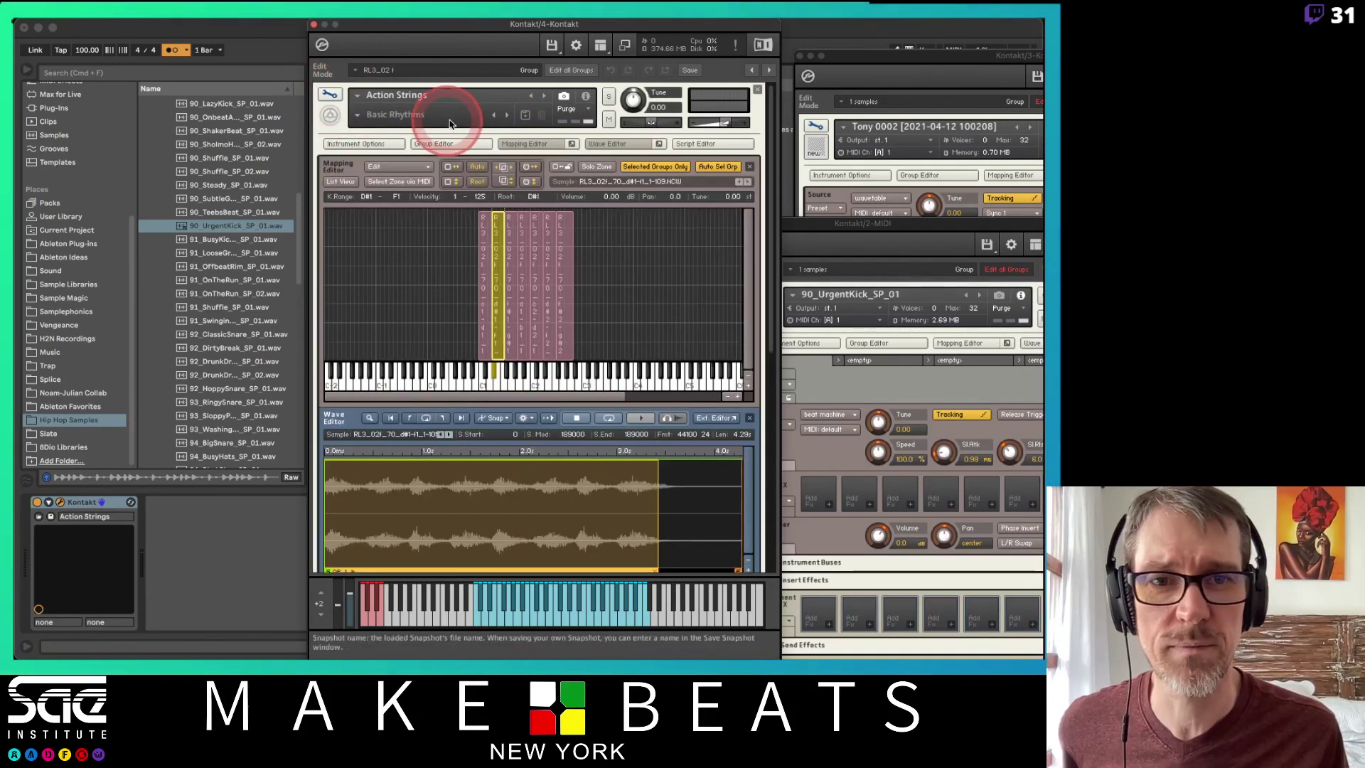
Show the Action Strings script in the Script Editor and try to open its code for editing.
click(688, 145)
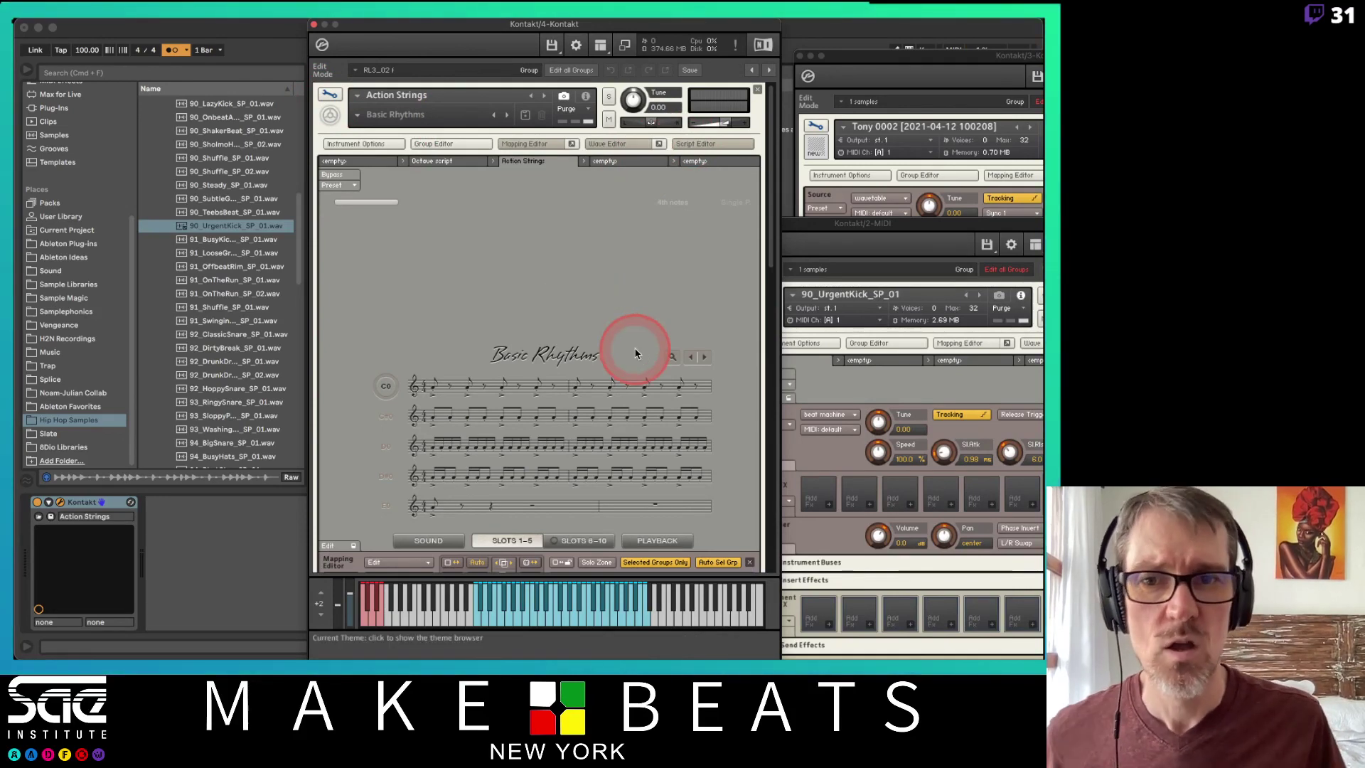
scroll(635, 347, down, 7)
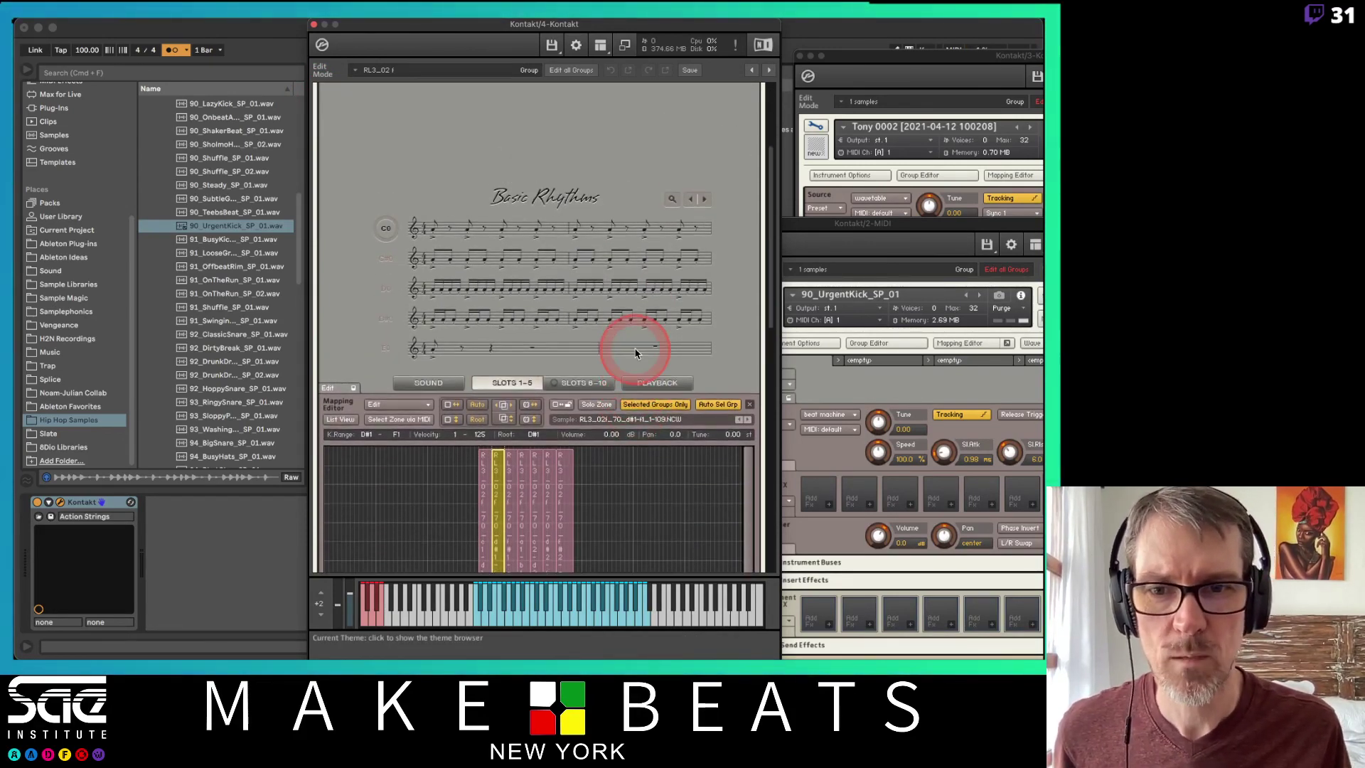
scroll(632, 348, up, 5)
click(328, 477)
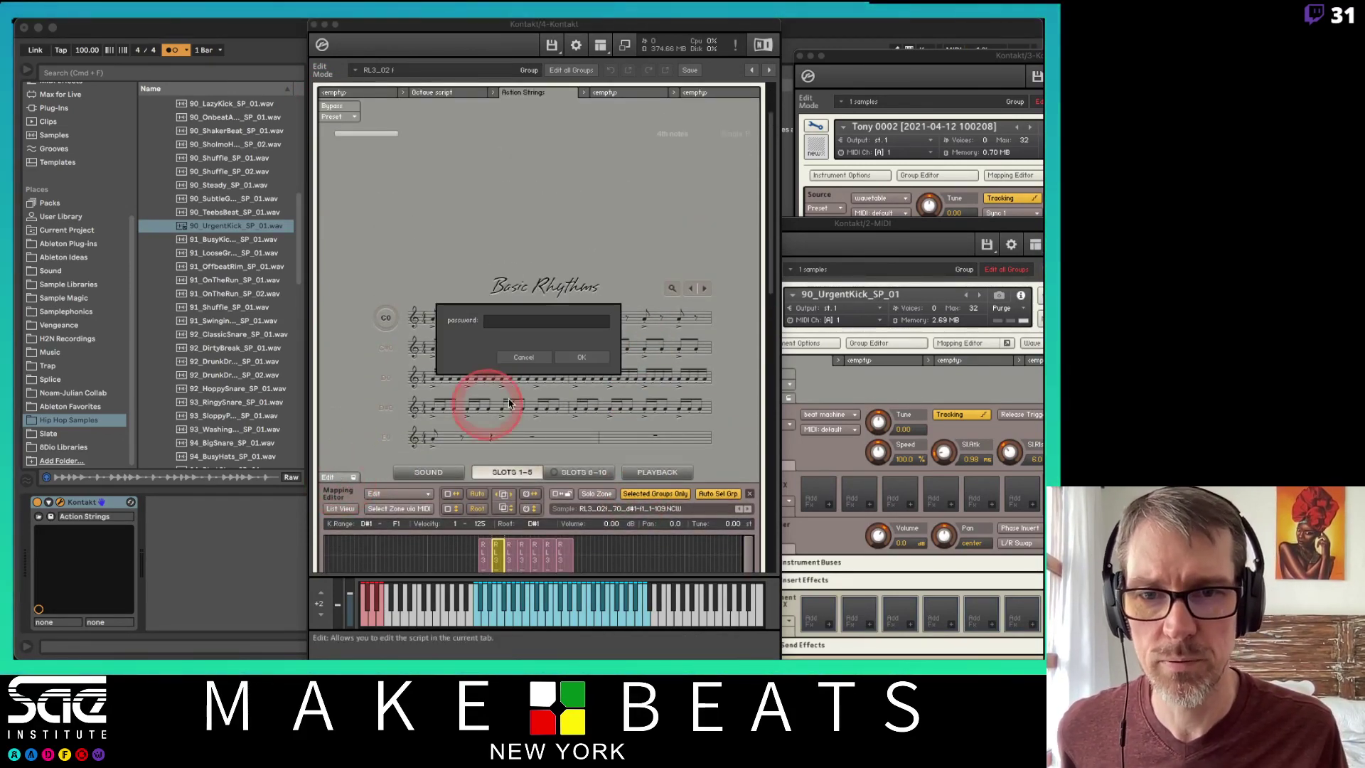
click(523, 356)
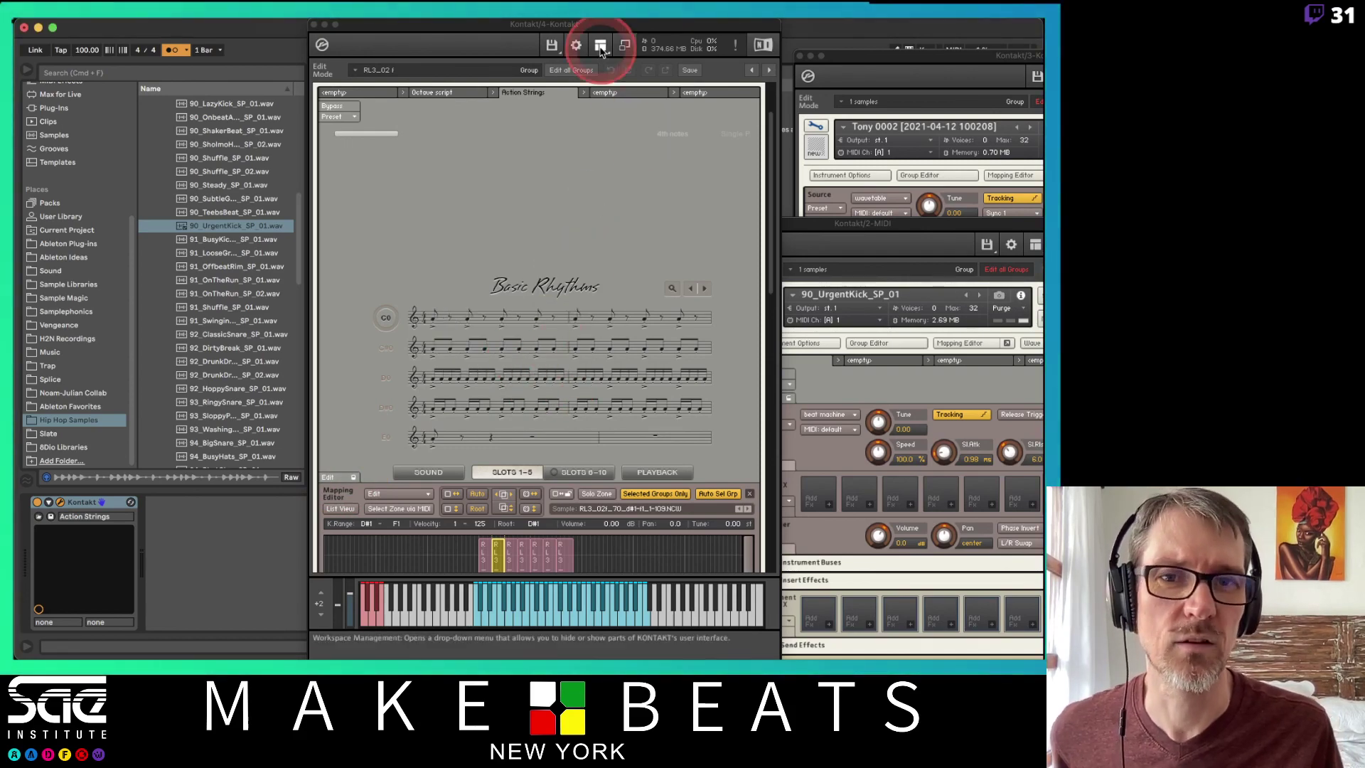
Return to the 90_UrgentKick_SP_01 instrument and load the factory Sequencing preset Arpeggiator into its first script slot.
drag(601, 30, 396, 30)
drag(769, 228, 266, 31)
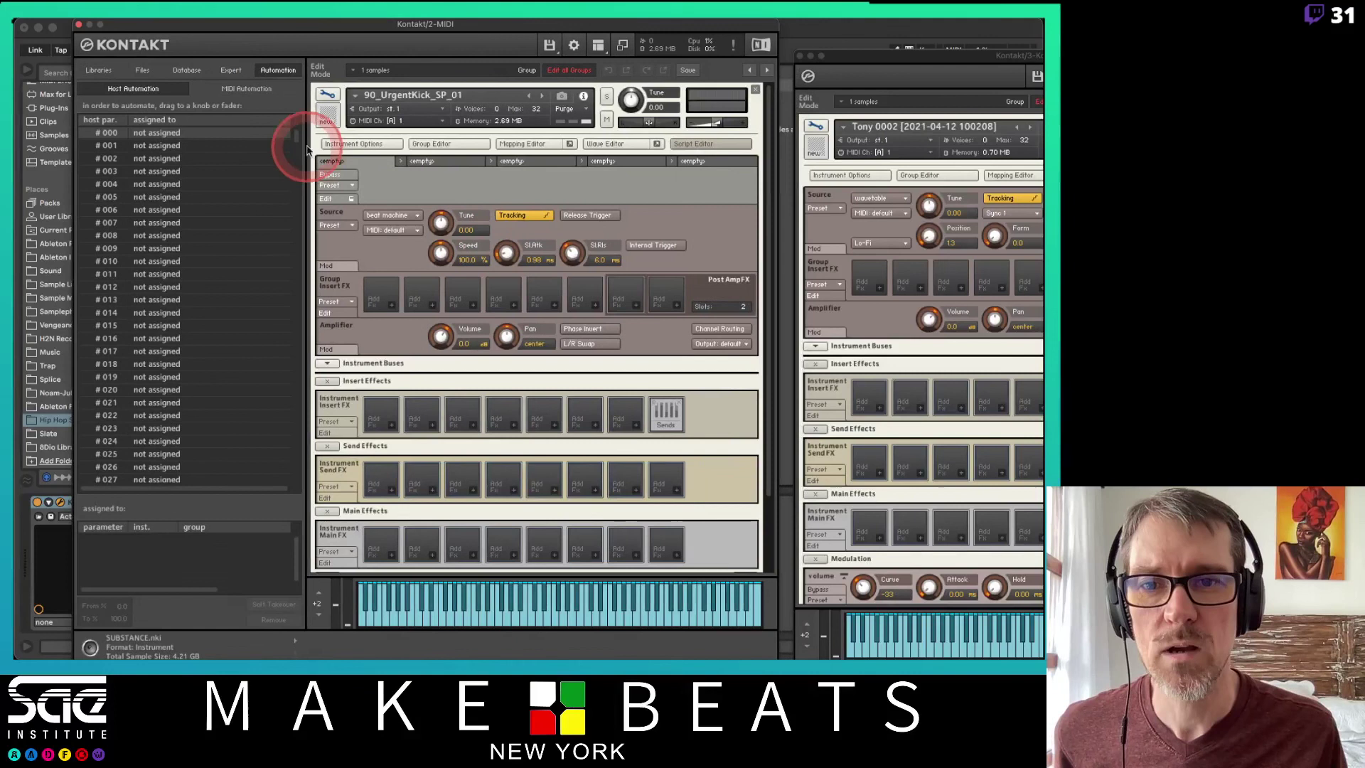
click(338, 184)
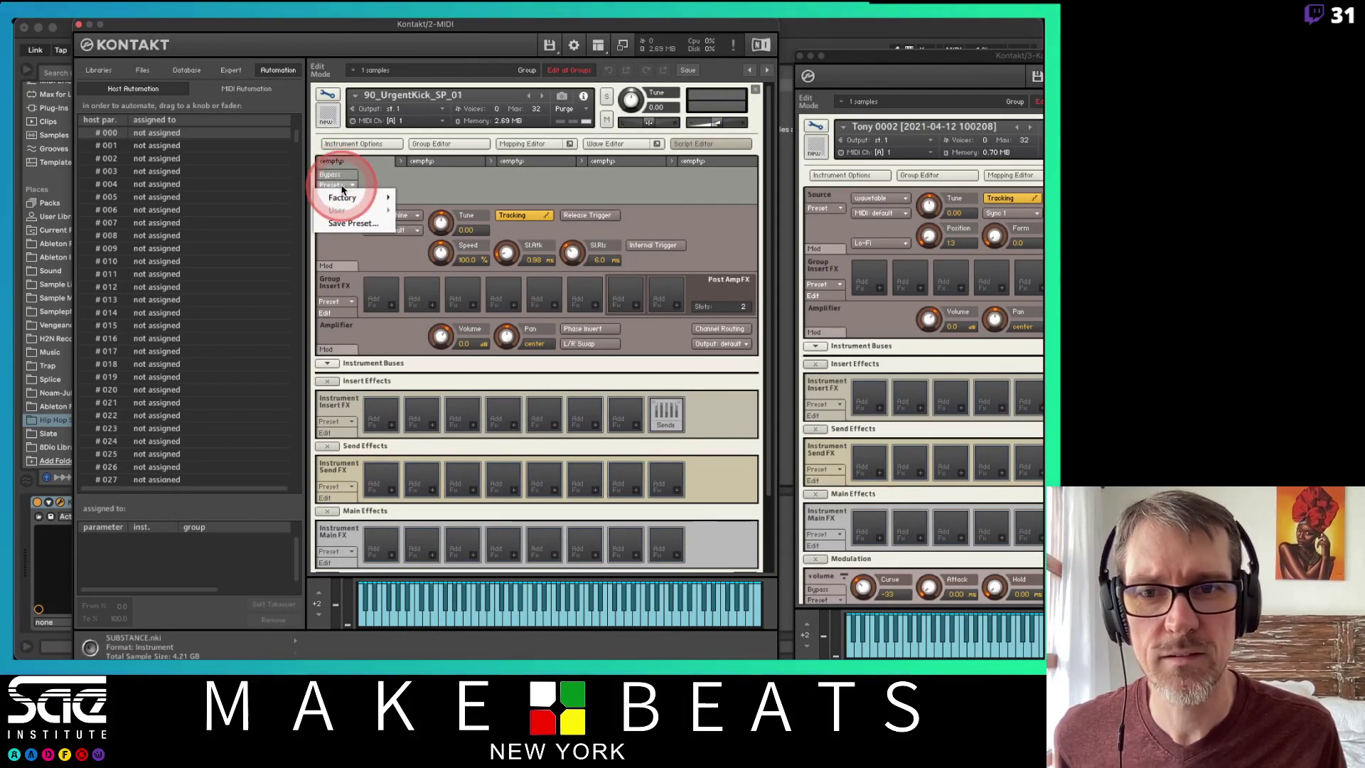
click(368, 198)
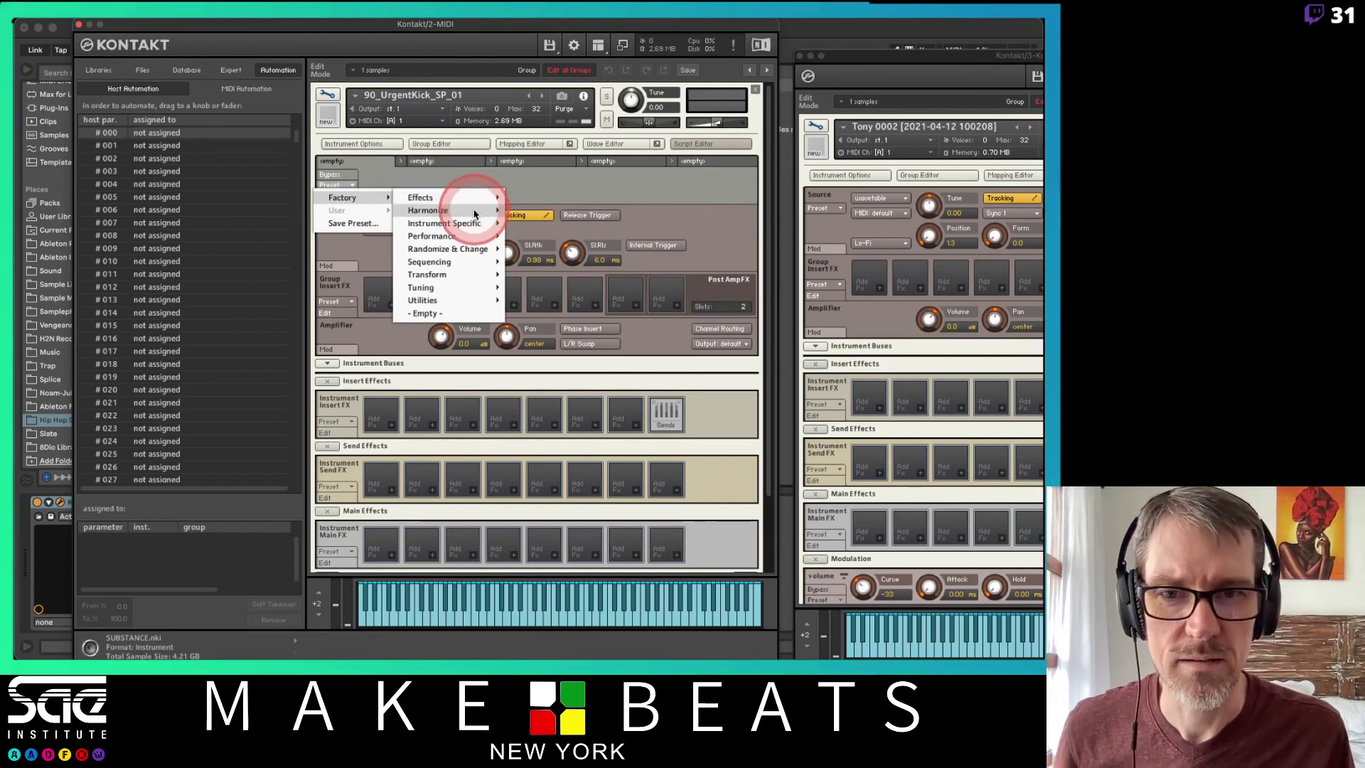
mouse_move(474, 224)
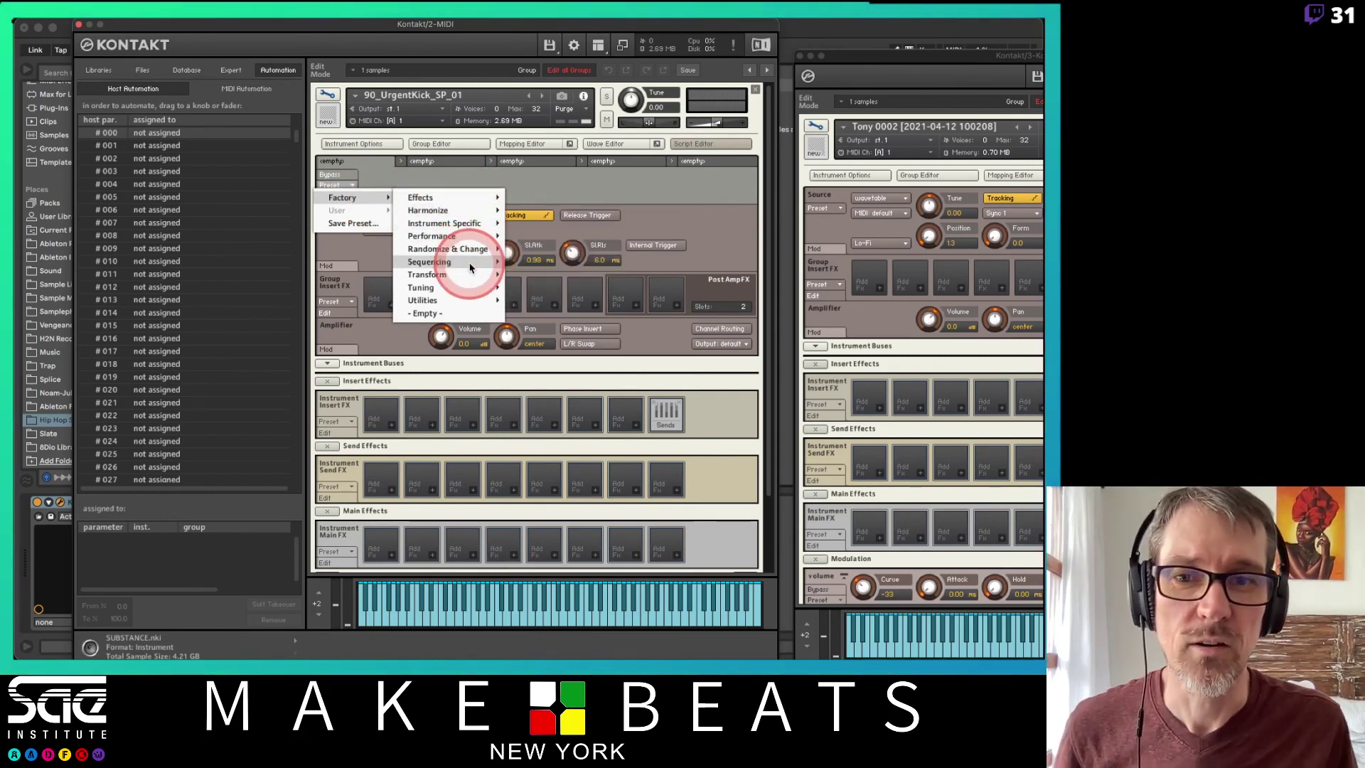
mouse_move(455, 262)
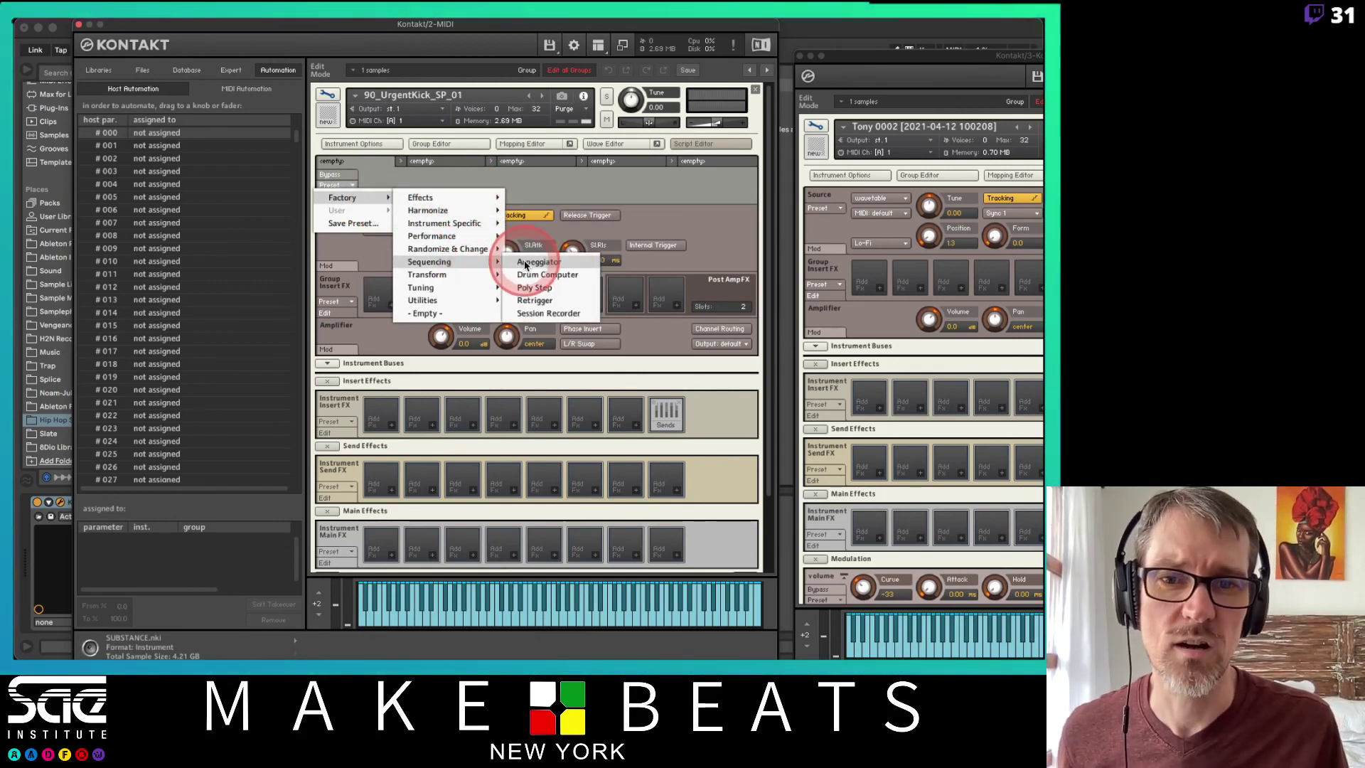
click(529, 263)
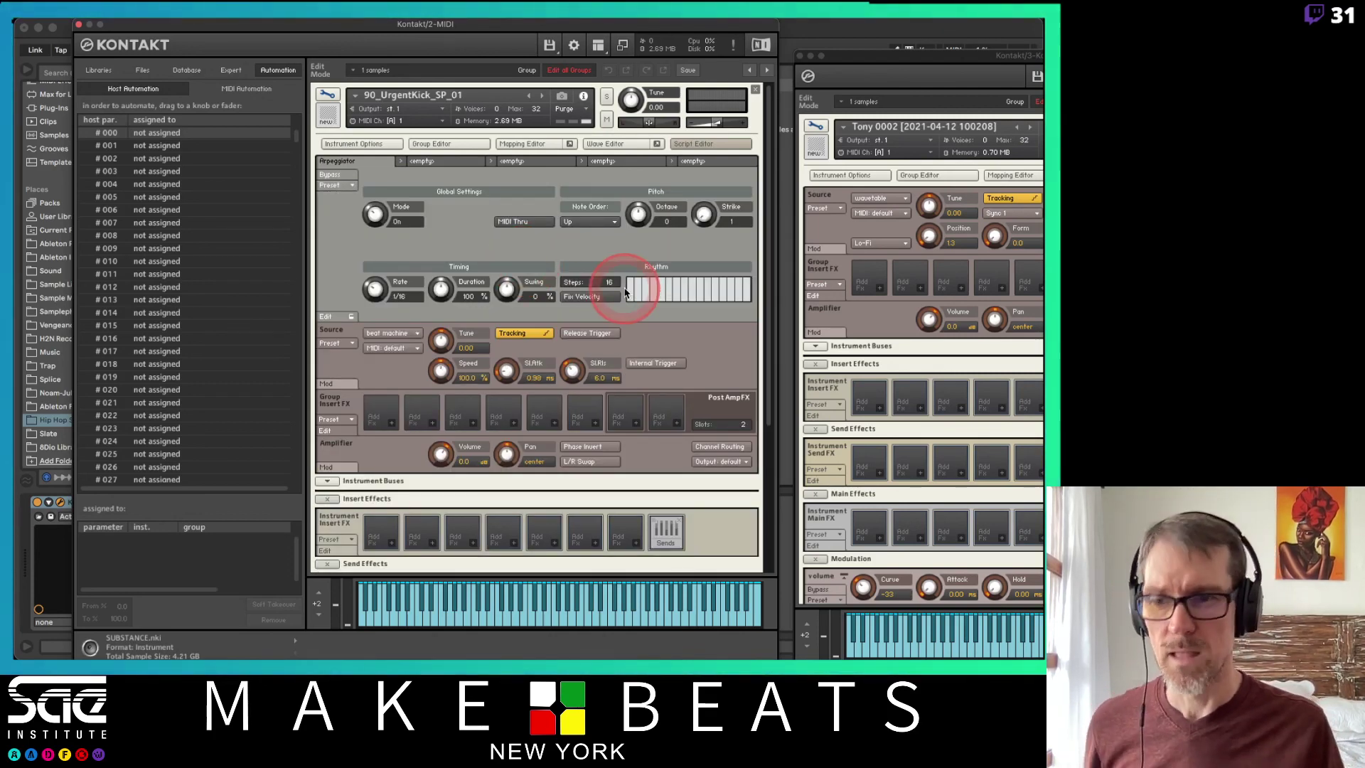
Open the Arpeggiator script's source code and read through its declarations, interface controls, help texts and note handling.
click(347, 318)
scroll(648, 389, down, 20)
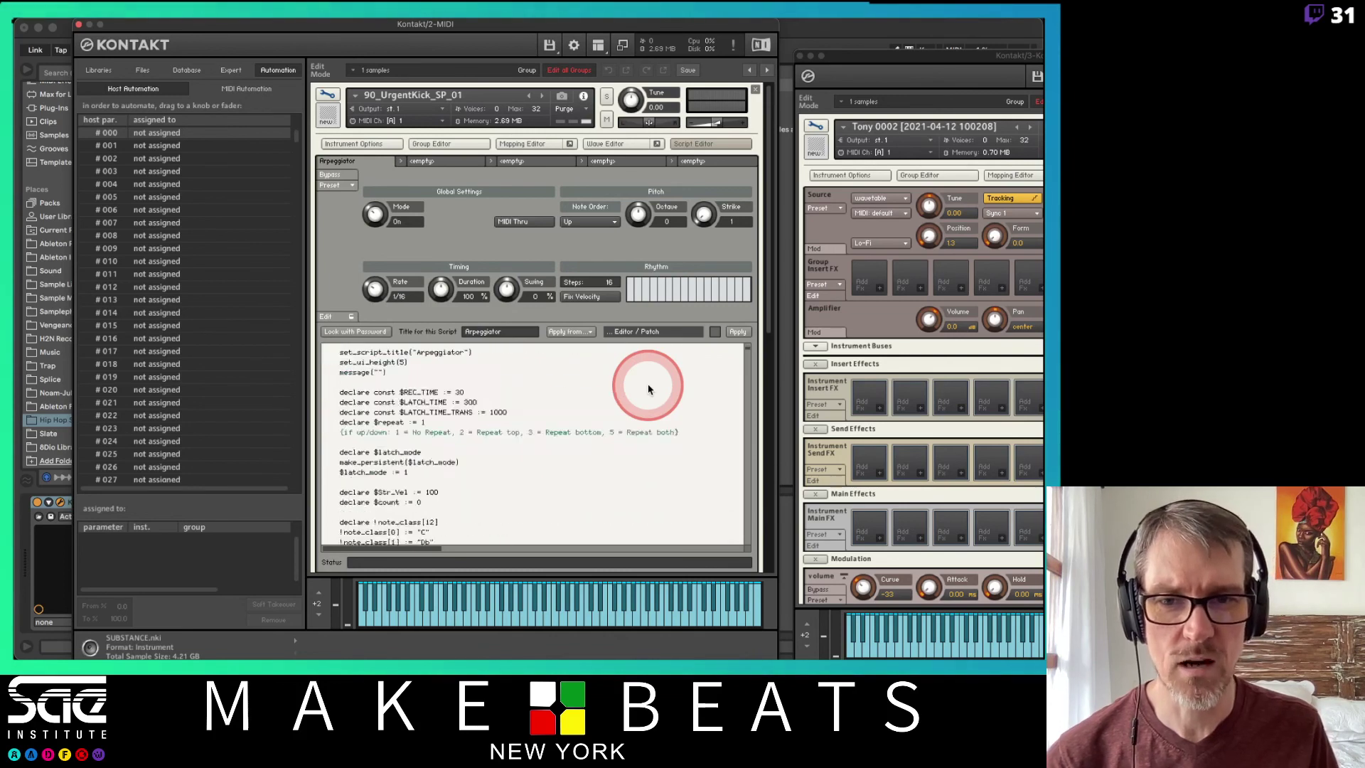
scroll(648, 389, down, 20)
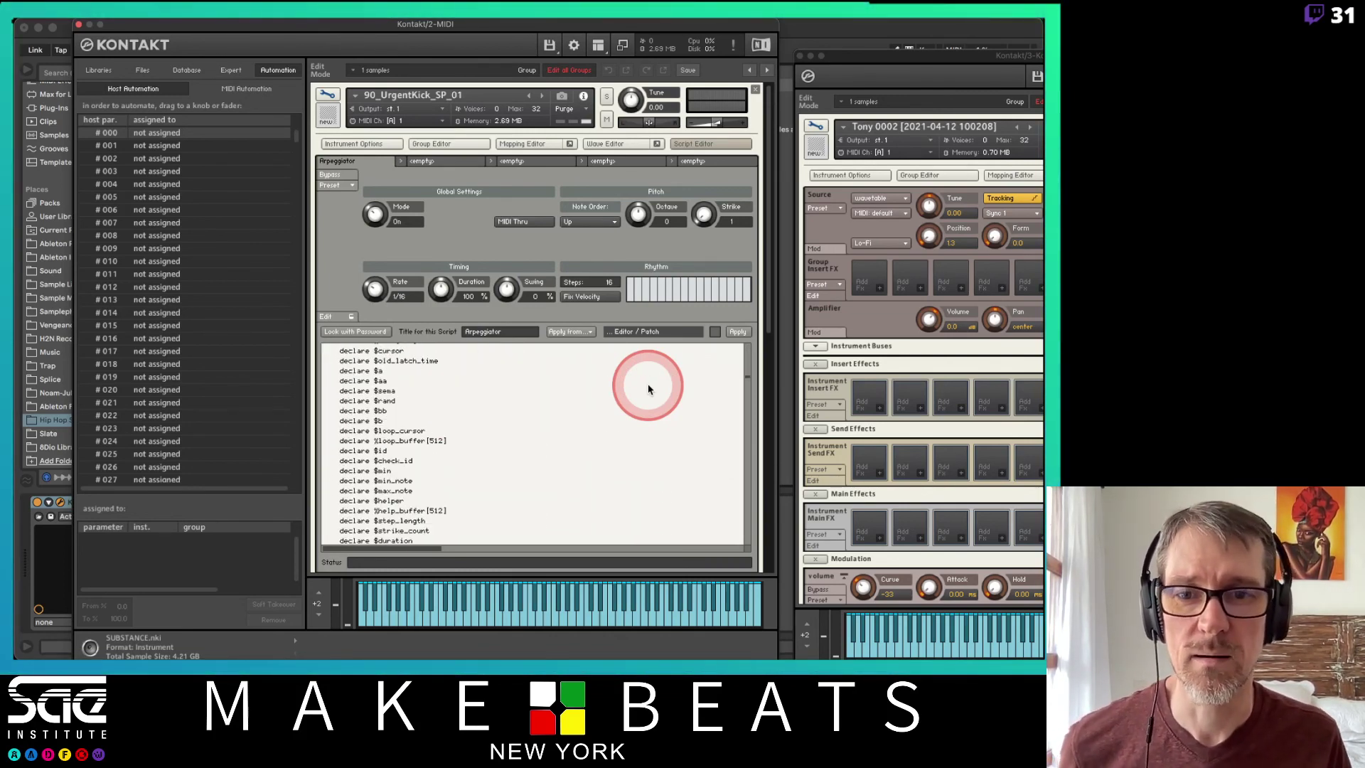
scroll(649, 389, down, 20)
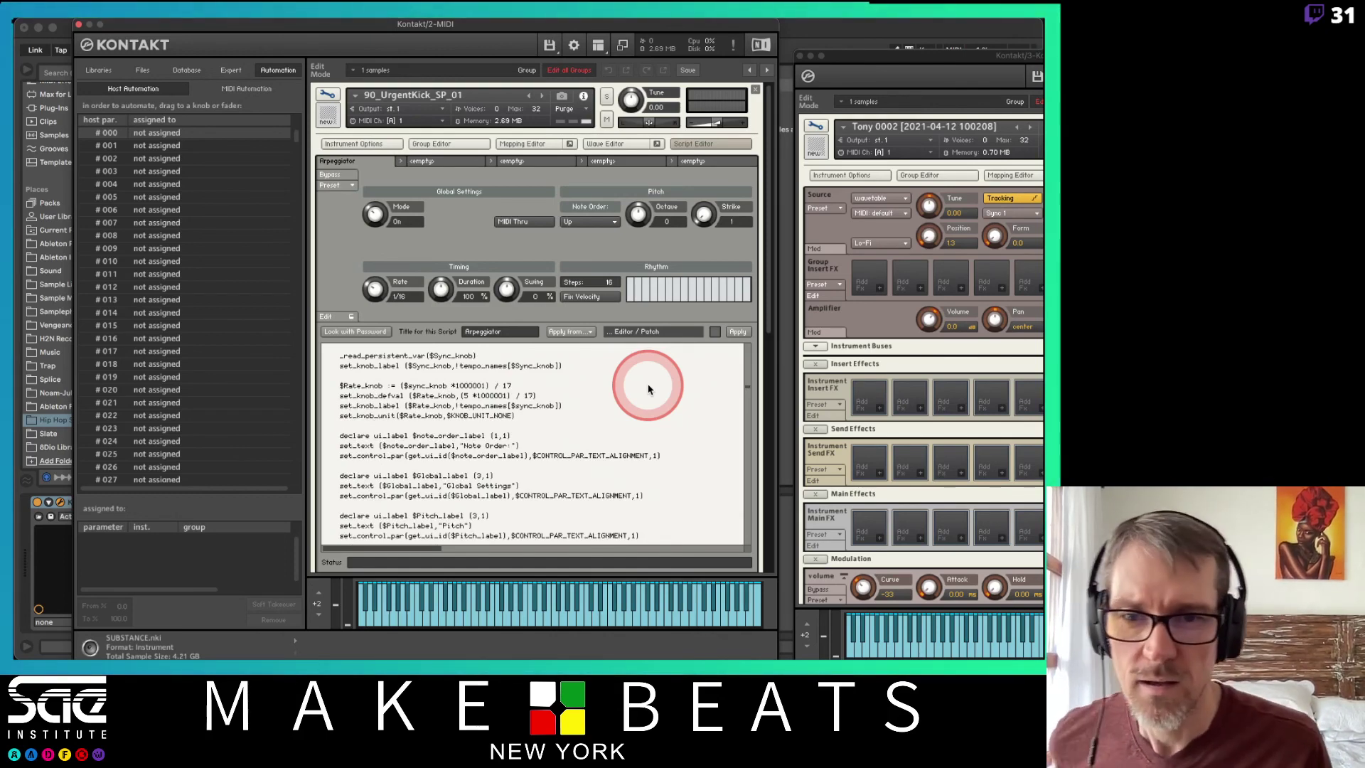
scroll(649, 389, down, 10)
scroll(648, 389, down, 15)
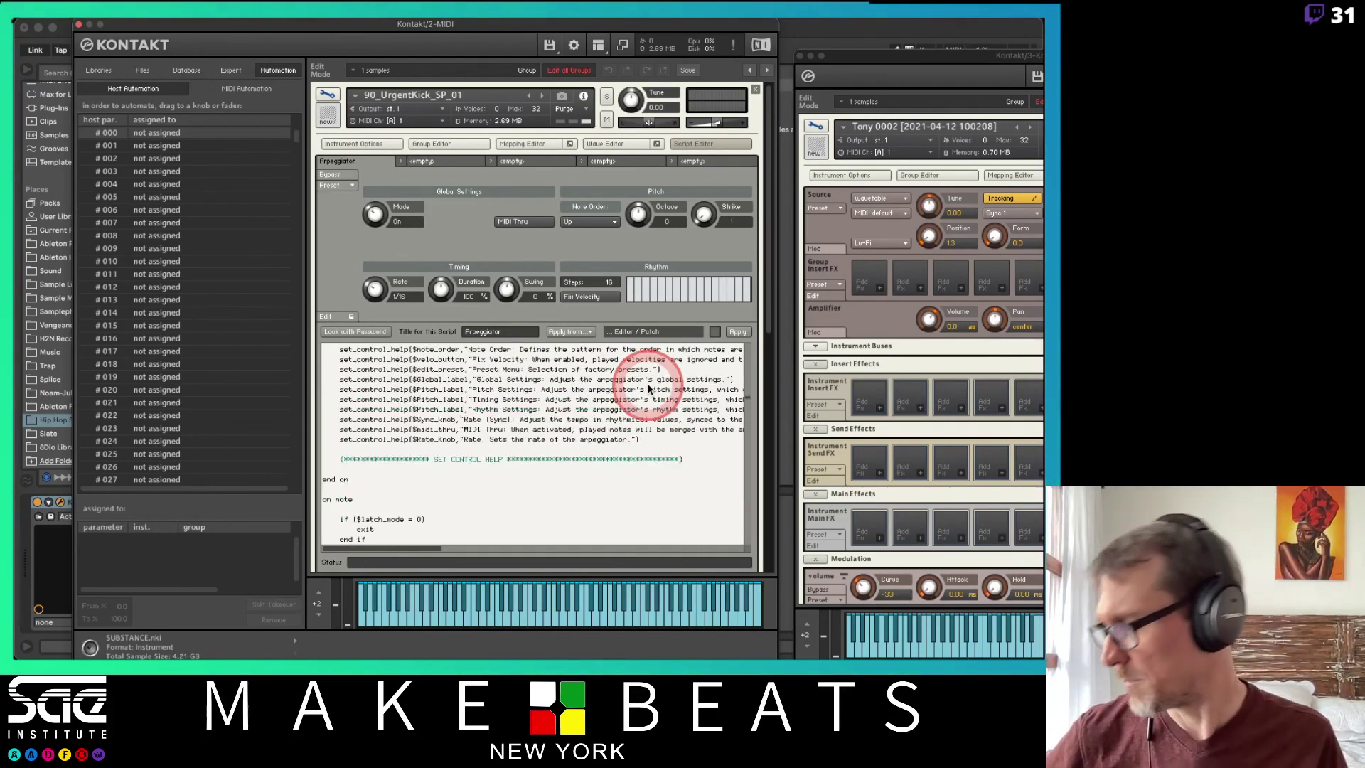
scroll(648, 389, down, 10)
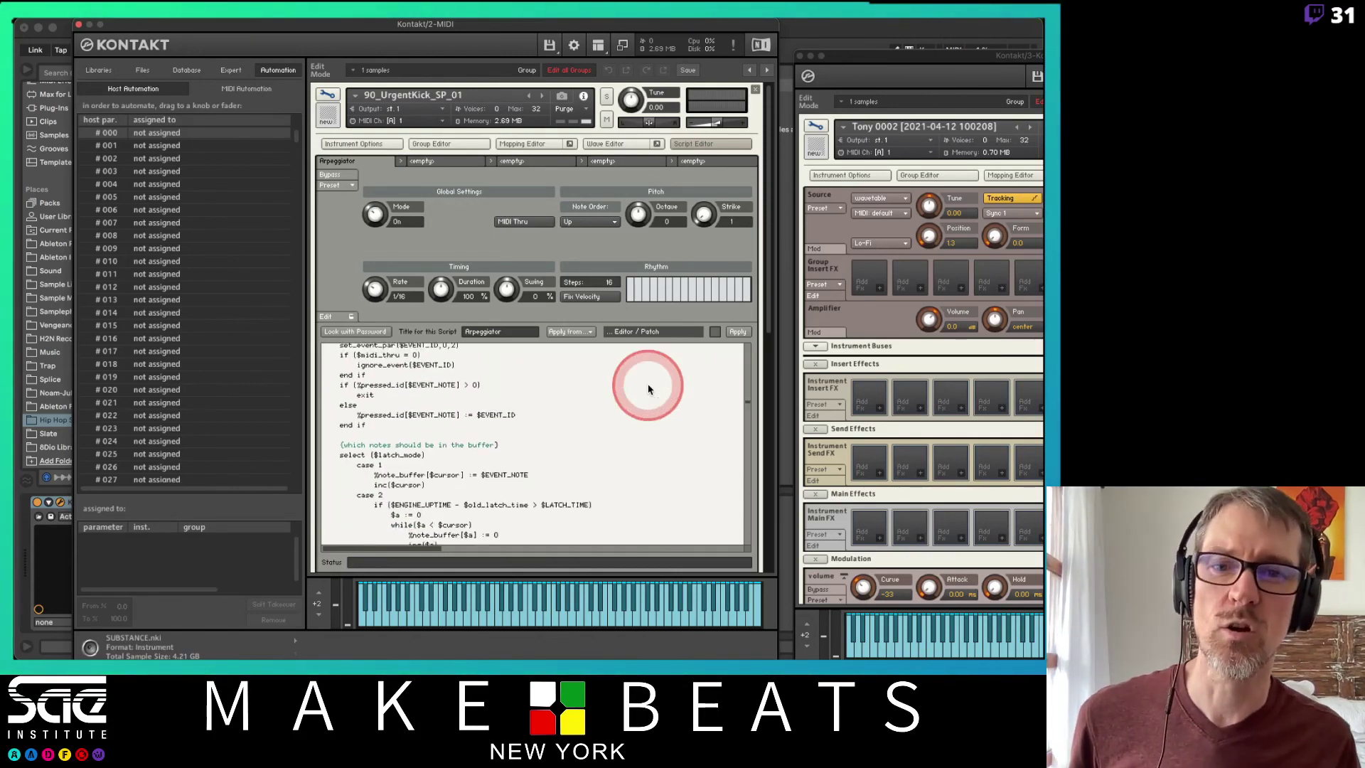
scroll(649, 389, up, 10)
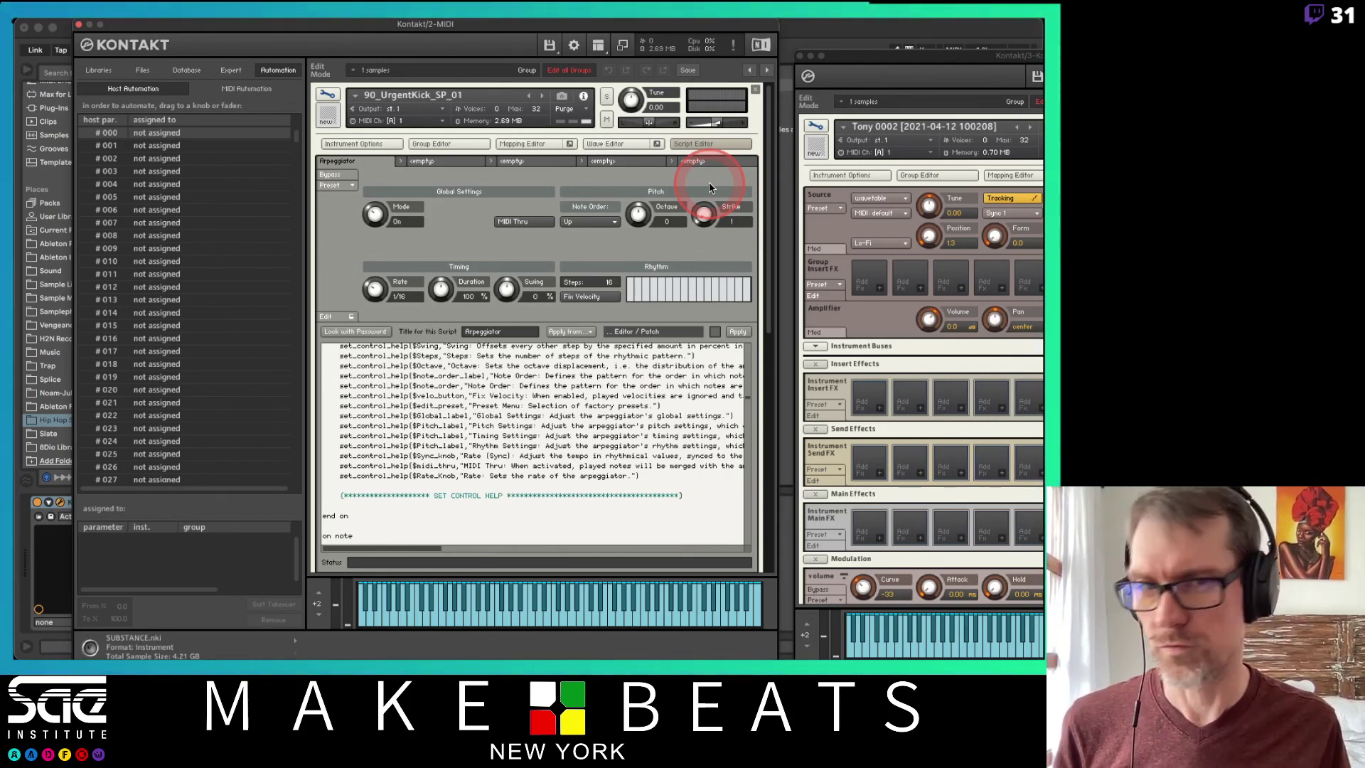
Switch to Safari.
key(super+Tab)
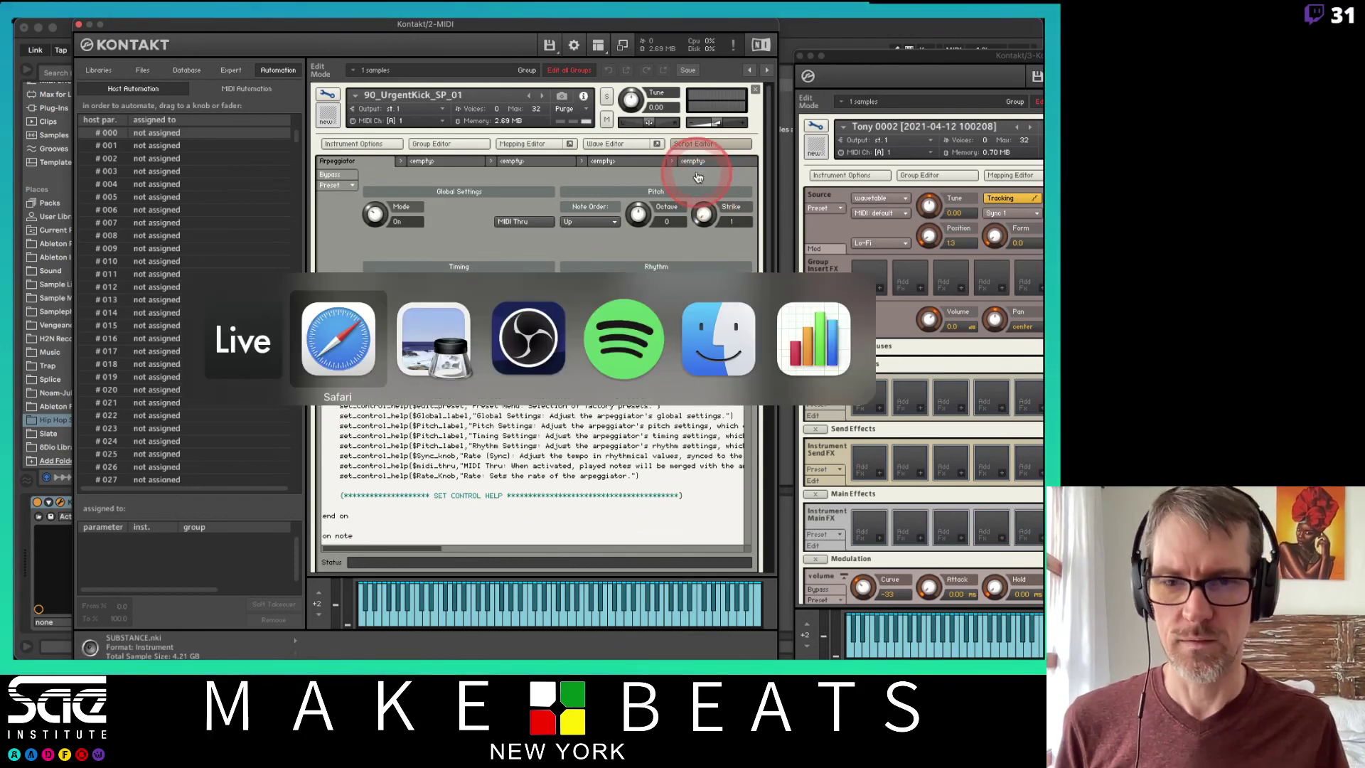